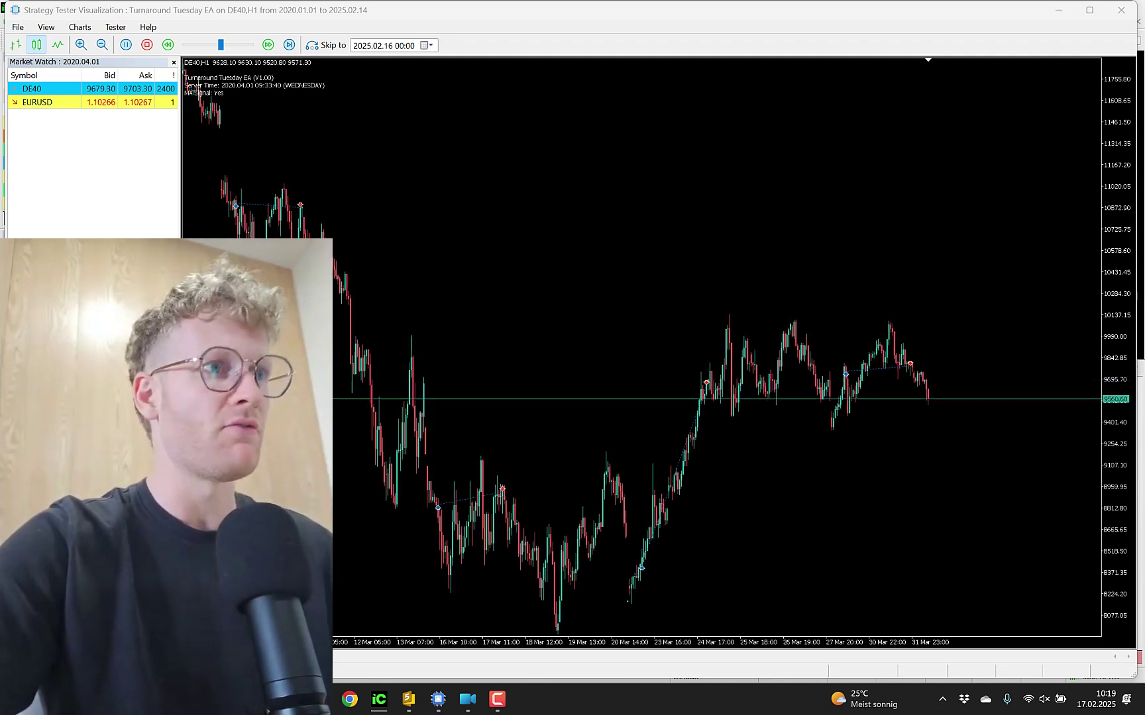
Step: Run the DE40 visual backtest at varying playback speeds and compress the H1 chart's time scale to show more trades
drag(222, 45, 246, 47)
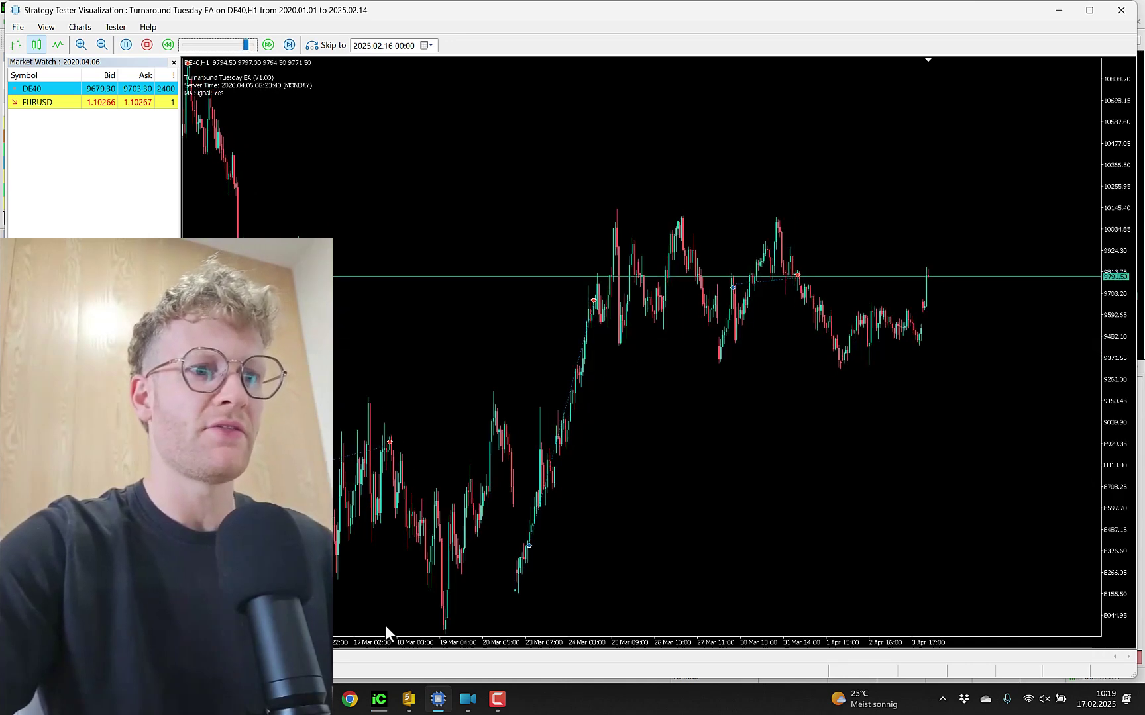
drag(444, 645, 331, 645)
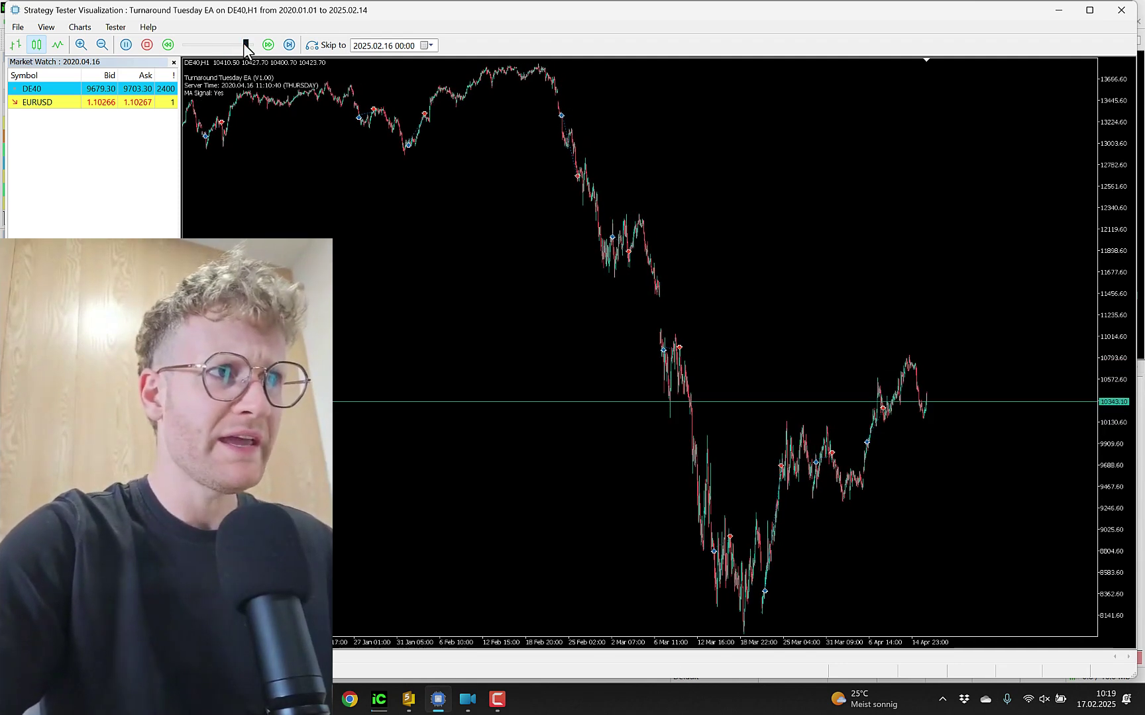
drag(245, 46, 65, 101)
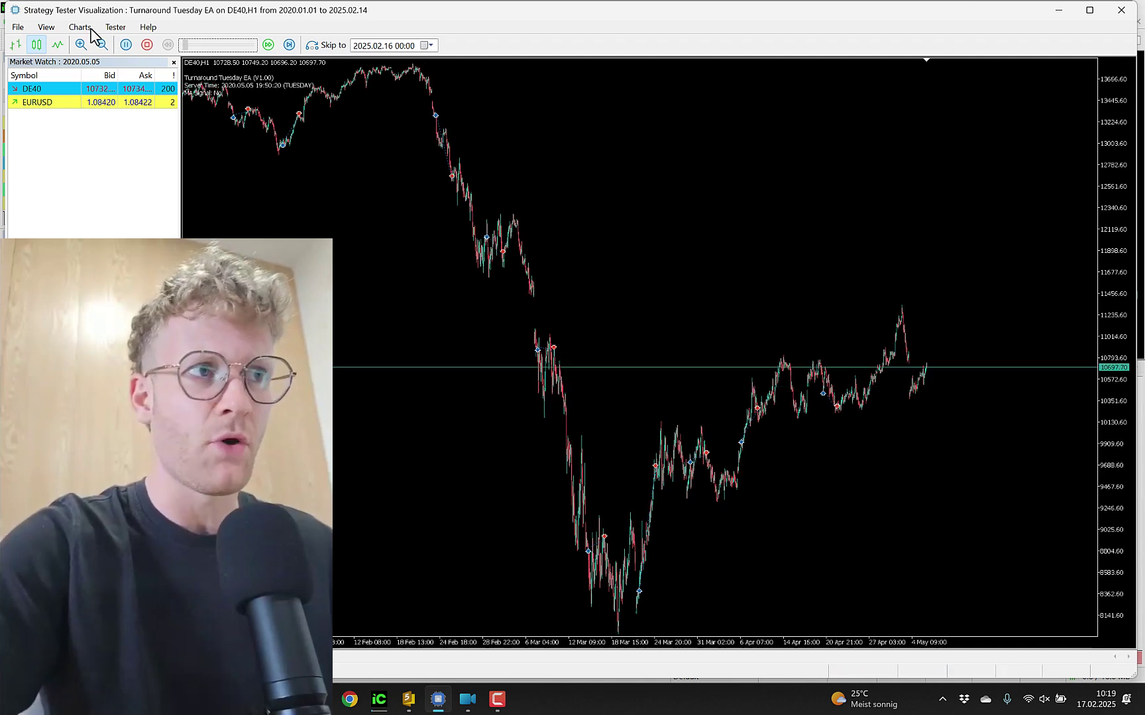
click(226, 45)
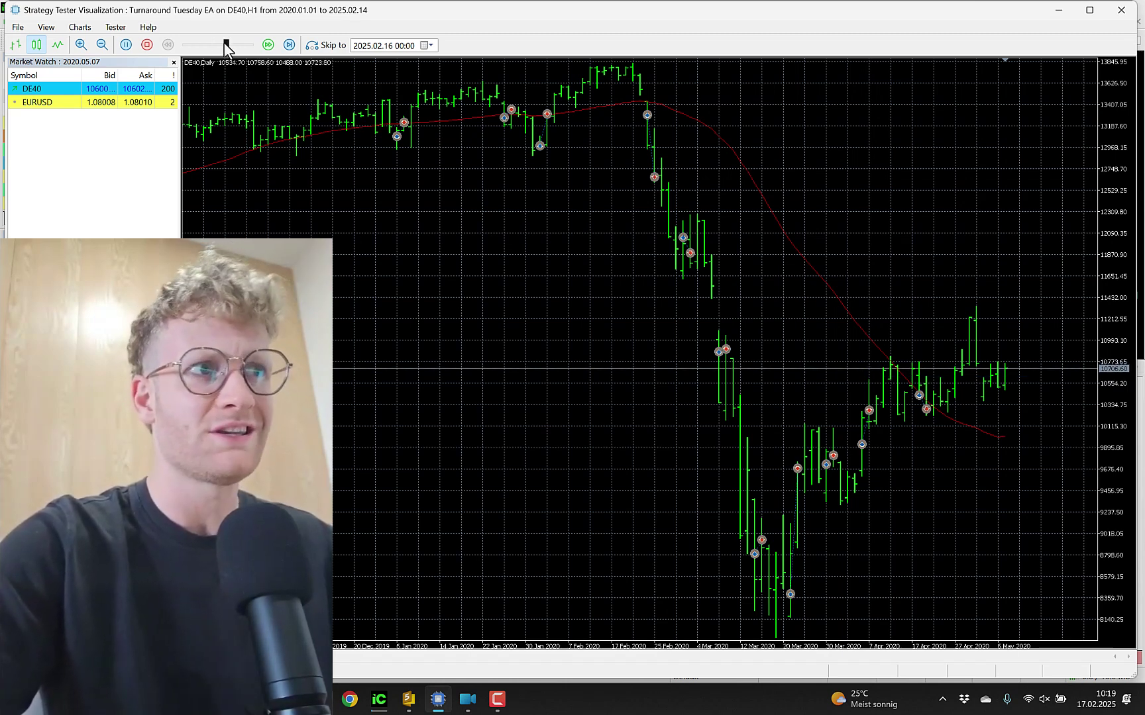
Step: Follow the backtest trades against the moving average on the DE40 daily chart, varying the playback speed and slowing it down
drag(226, 45, 21, 86)
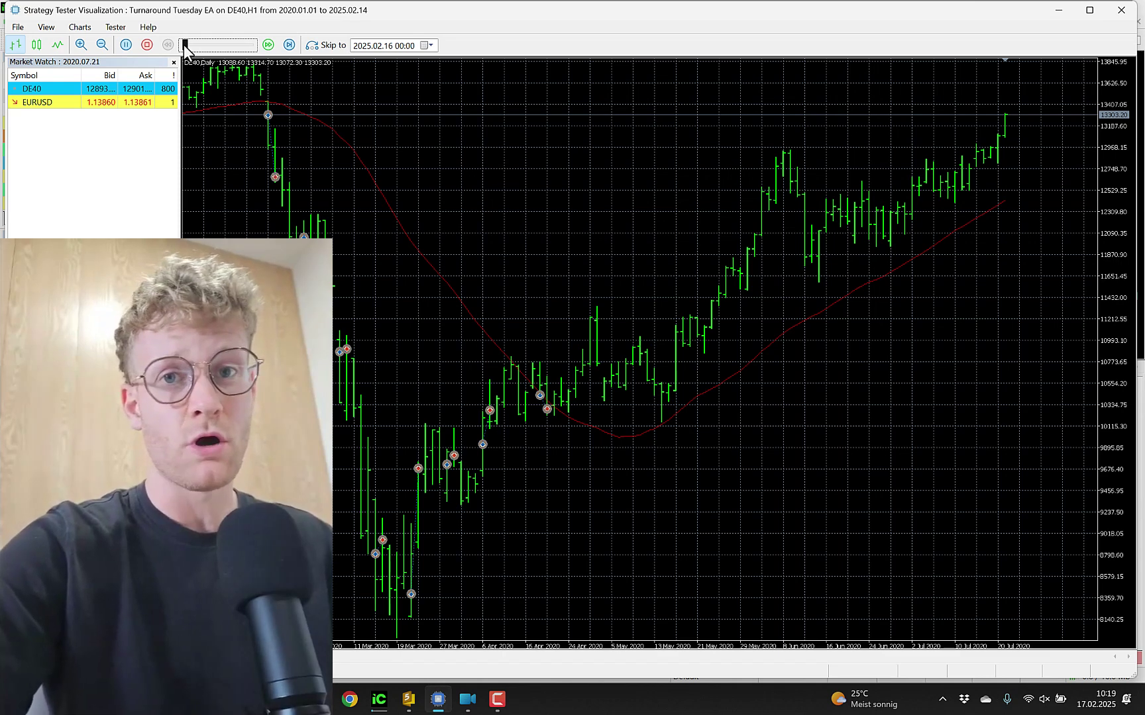
drag(185, 45, 526, 242)
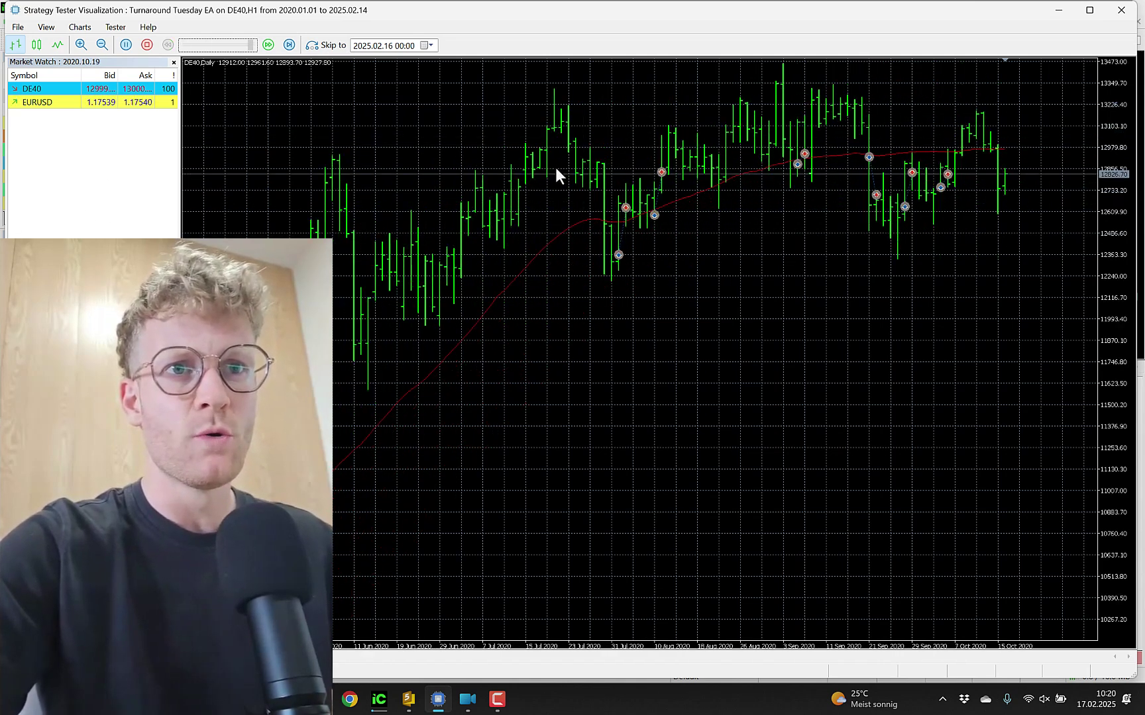
drag(567, 175, 2, 164)
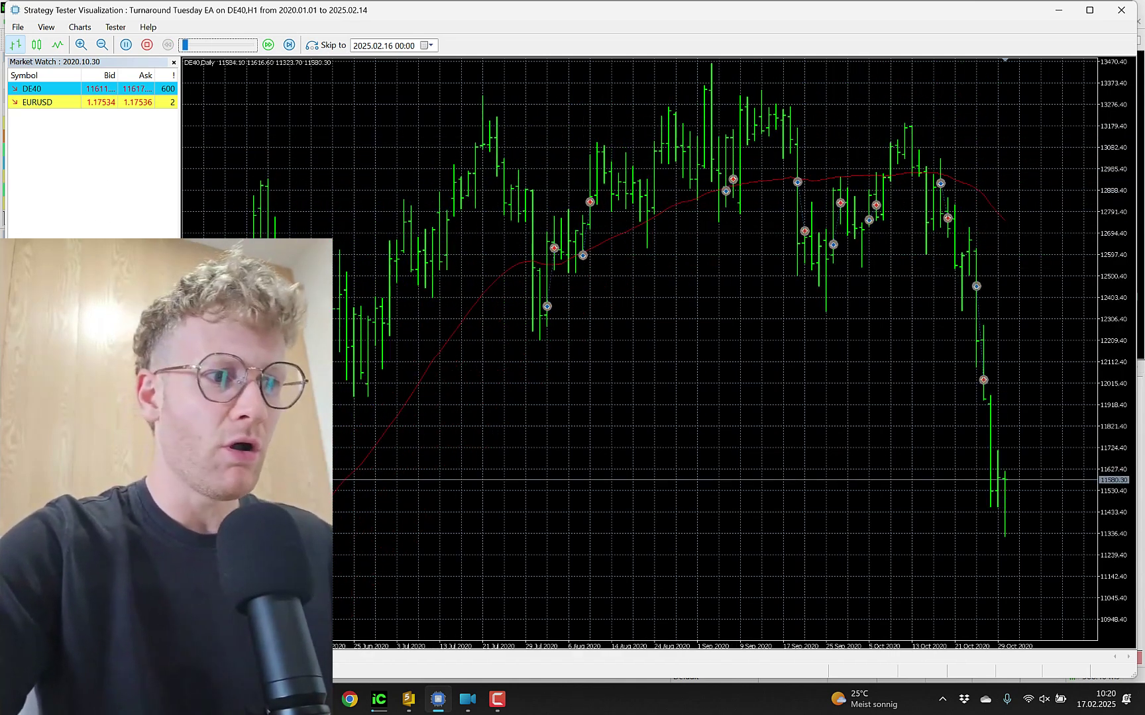
Step: Return to the DE40 H1 chart, check the moving average signal in the chart comment, and resume the backtest at high speed
key(ctrl+Tab)
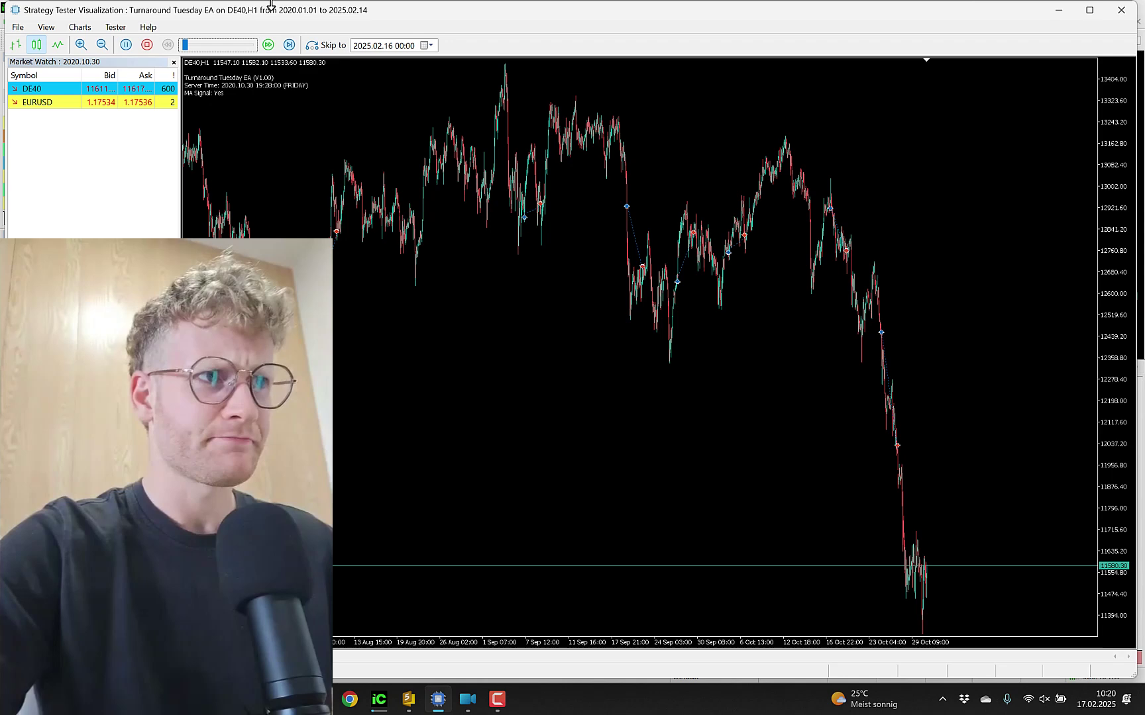
click(266, 189)
middle_click(251, 114)
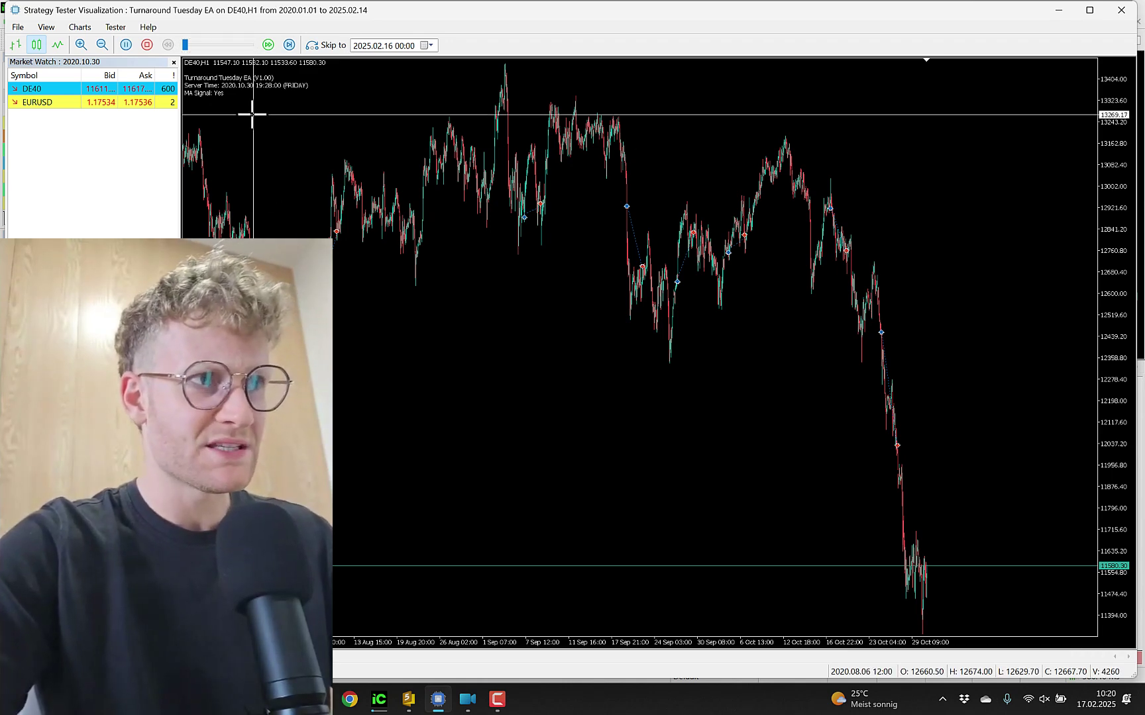
middle_click(301, 93)
drag(184, 43, 107, 75)
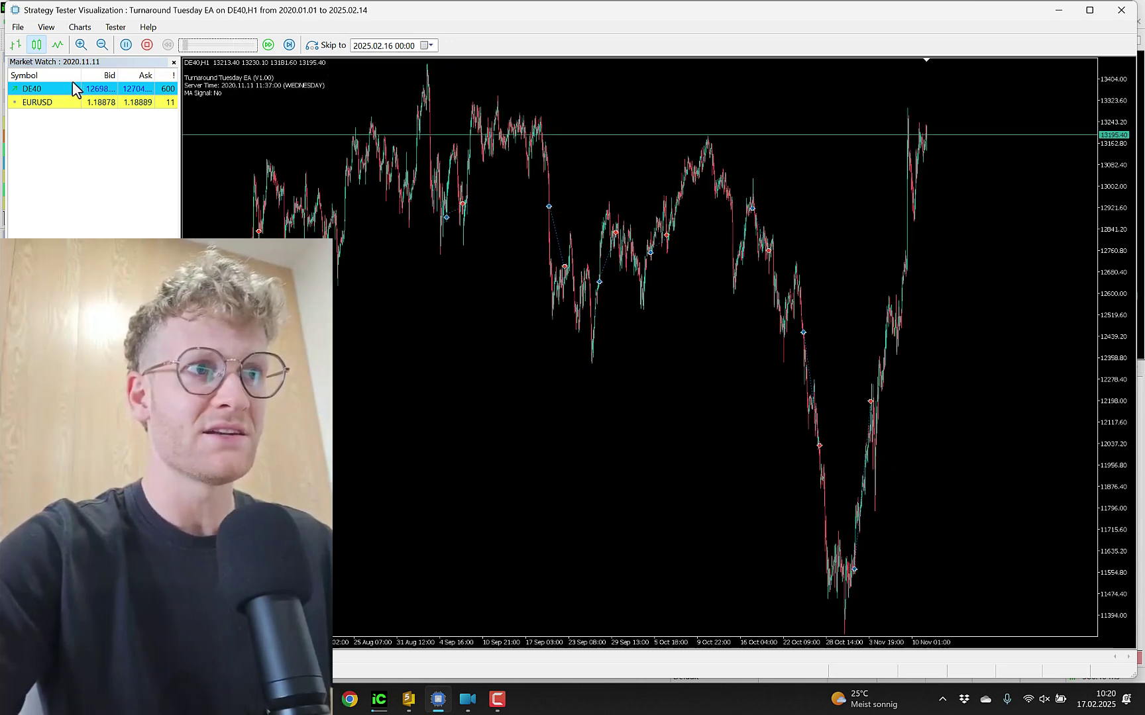
drag(106, 100, 381, 193)
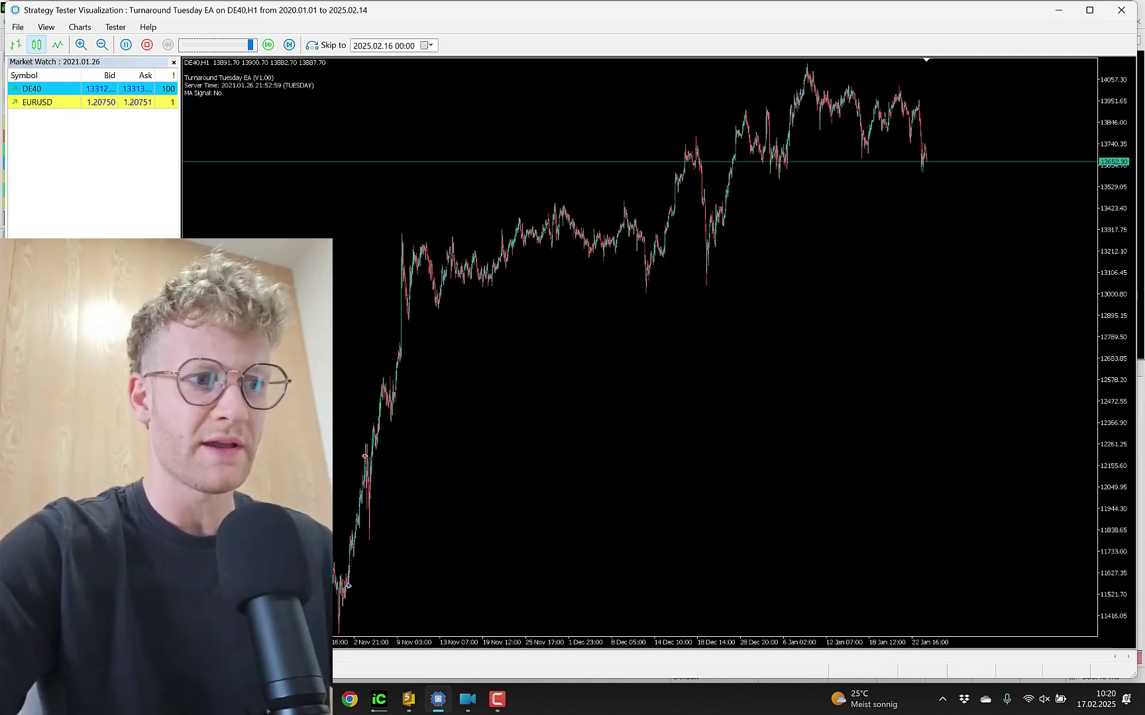
Step: Show the DE40 daily chart with a compressed time scale in a maximized visualization window and continue the backtest at high speed
click(74, 656)
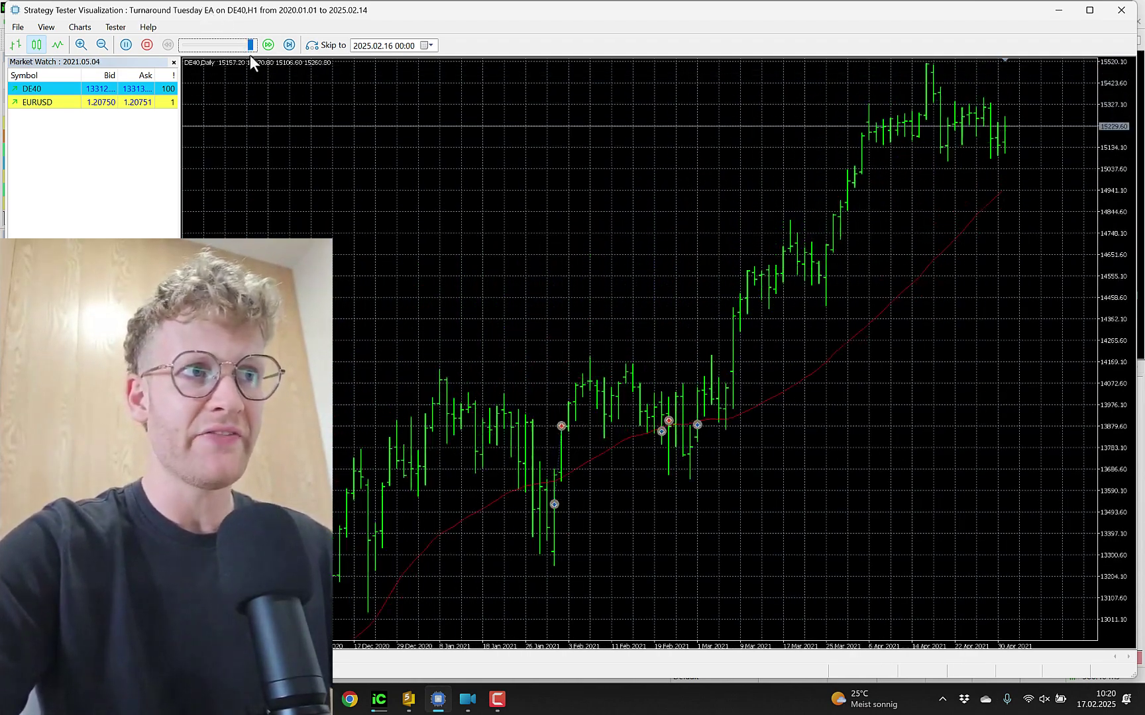
drag(250, 46, 242, 45)
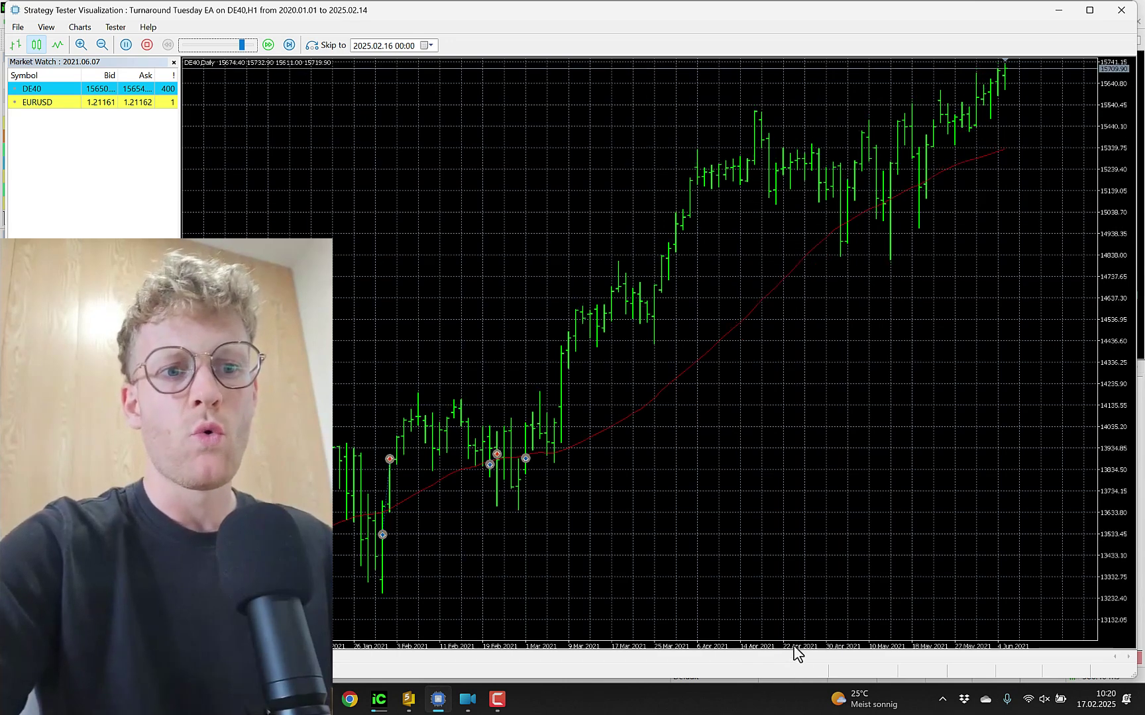
drag(794, 647, 786, 647)
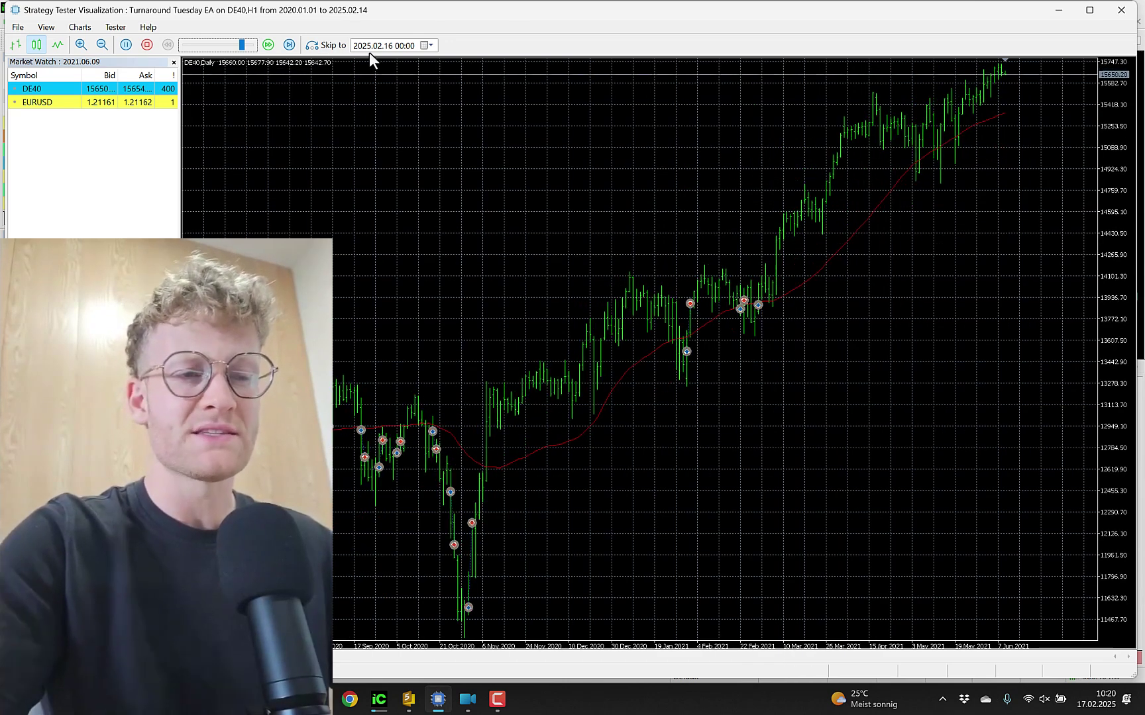
double_click(748, 11)
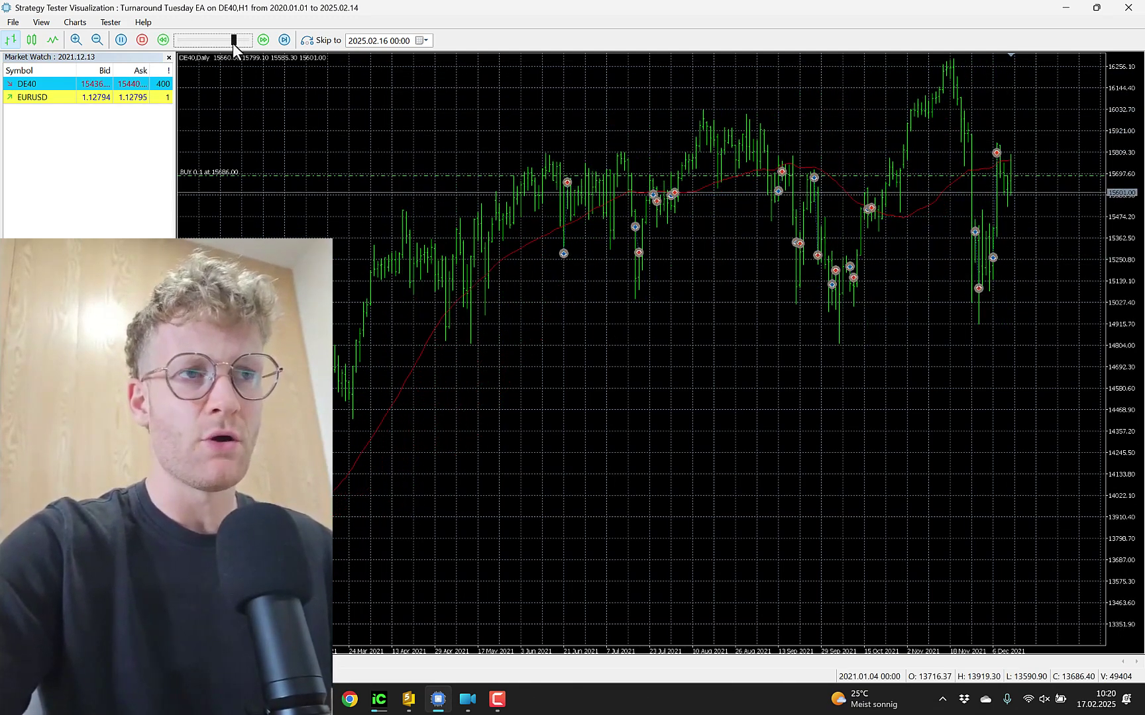
click(234, 41)
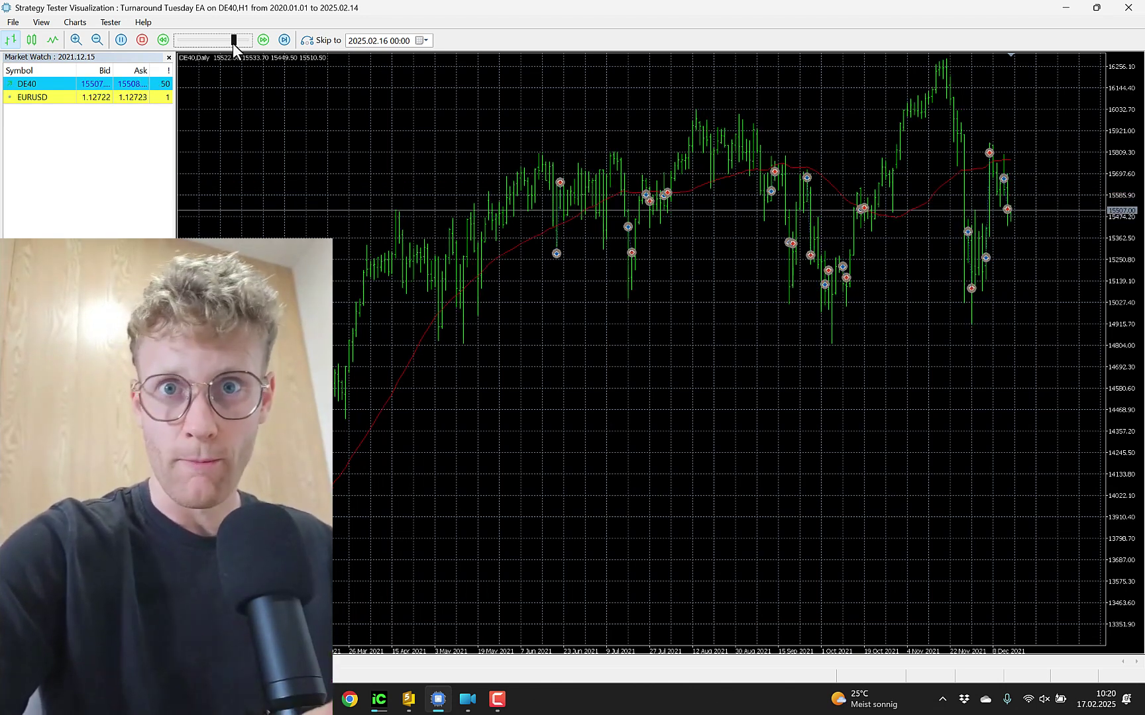
drag(233, 43, 372, 92)
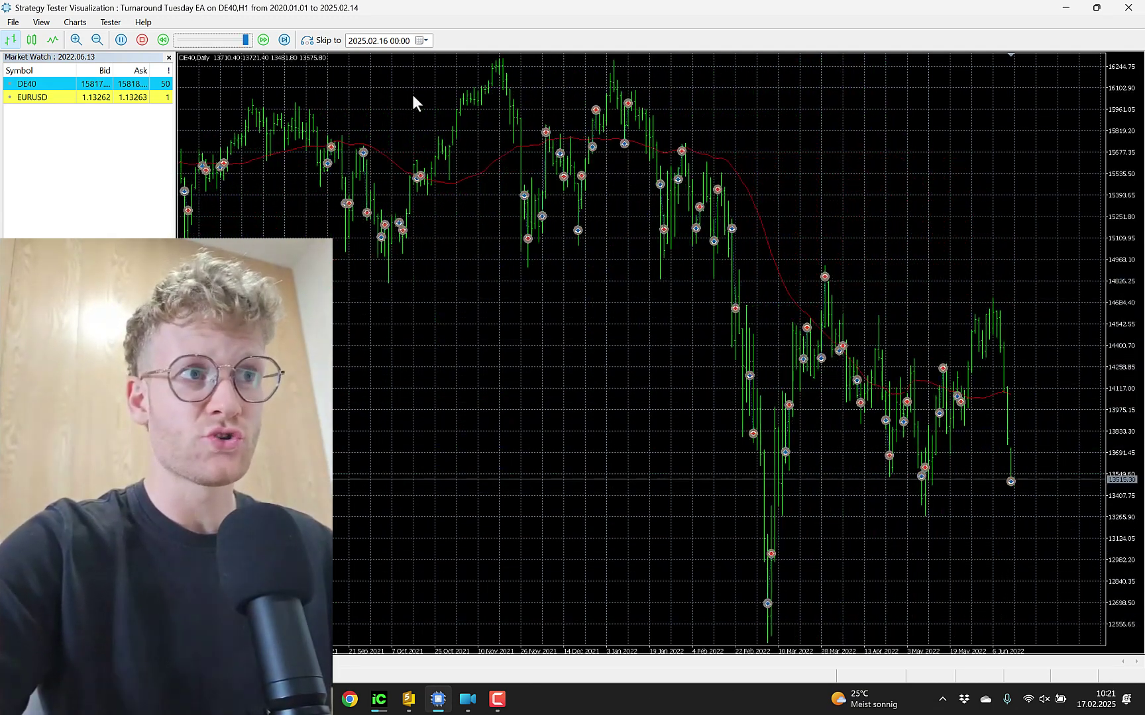
Step: Switch to the main MetaTrader 5 terminal and examine the backtest's balance and equity graph
click(379, 700)
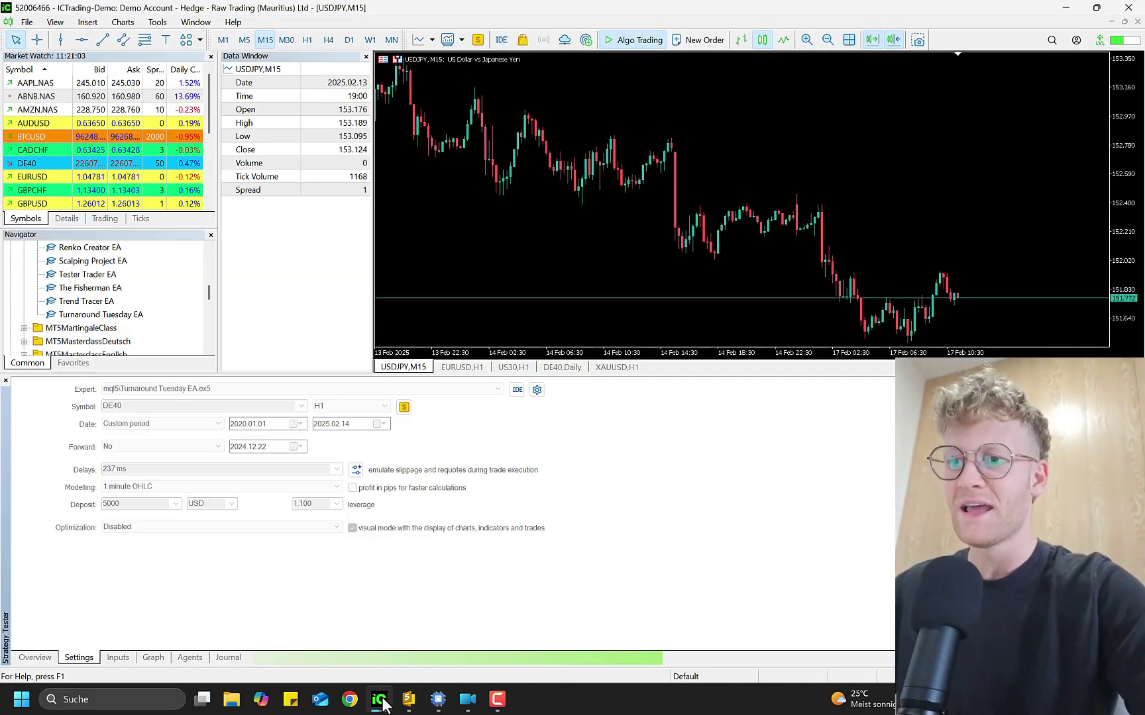
click(152, 658)
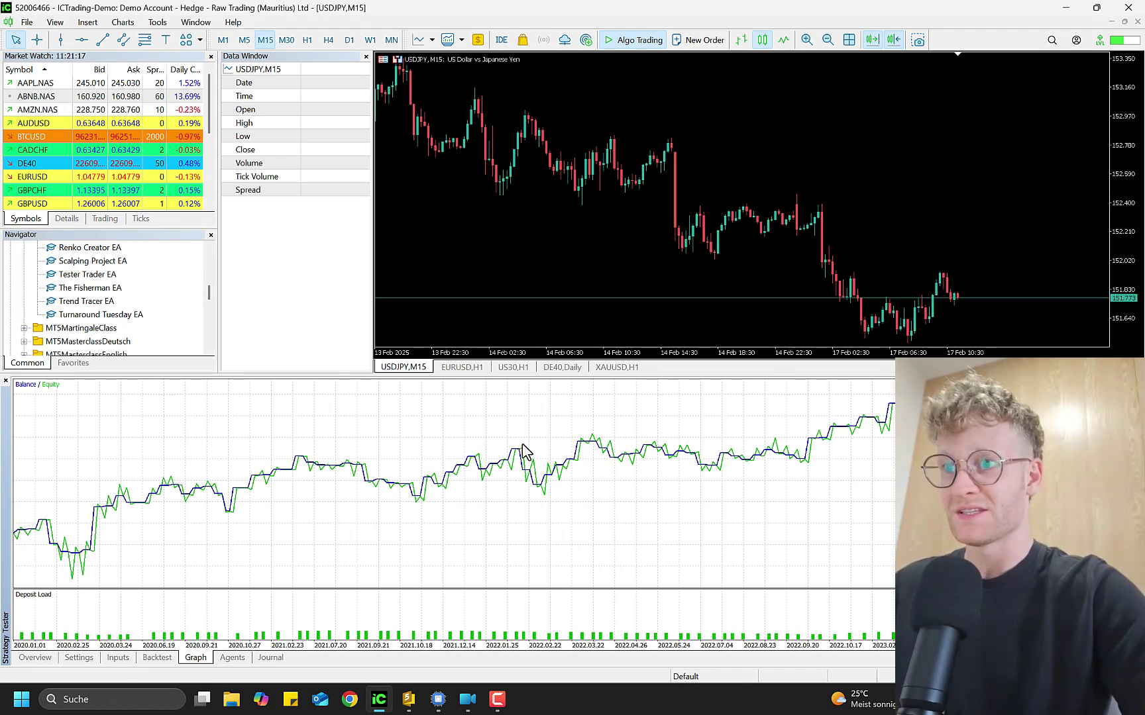
Step: Attach the Turnaround Tuesday EA from the mql5 folder to the USDJPY M15 chart
scroll(110, 282, up, 1)
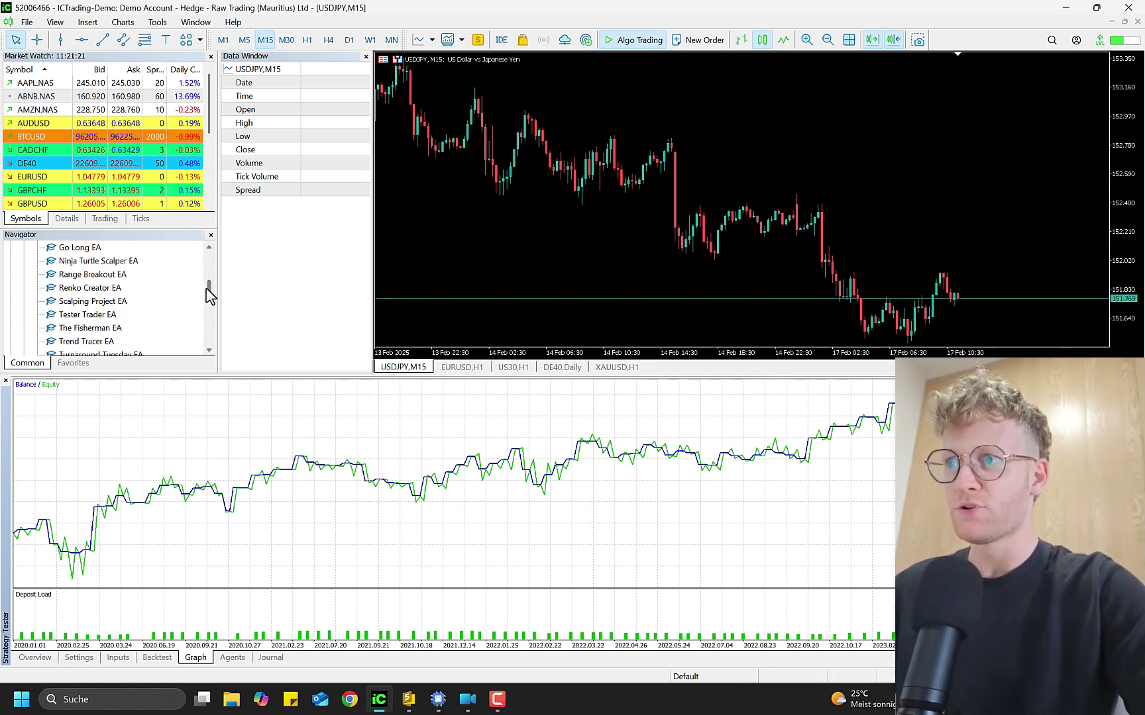
drag(208, 284, 205, 275)
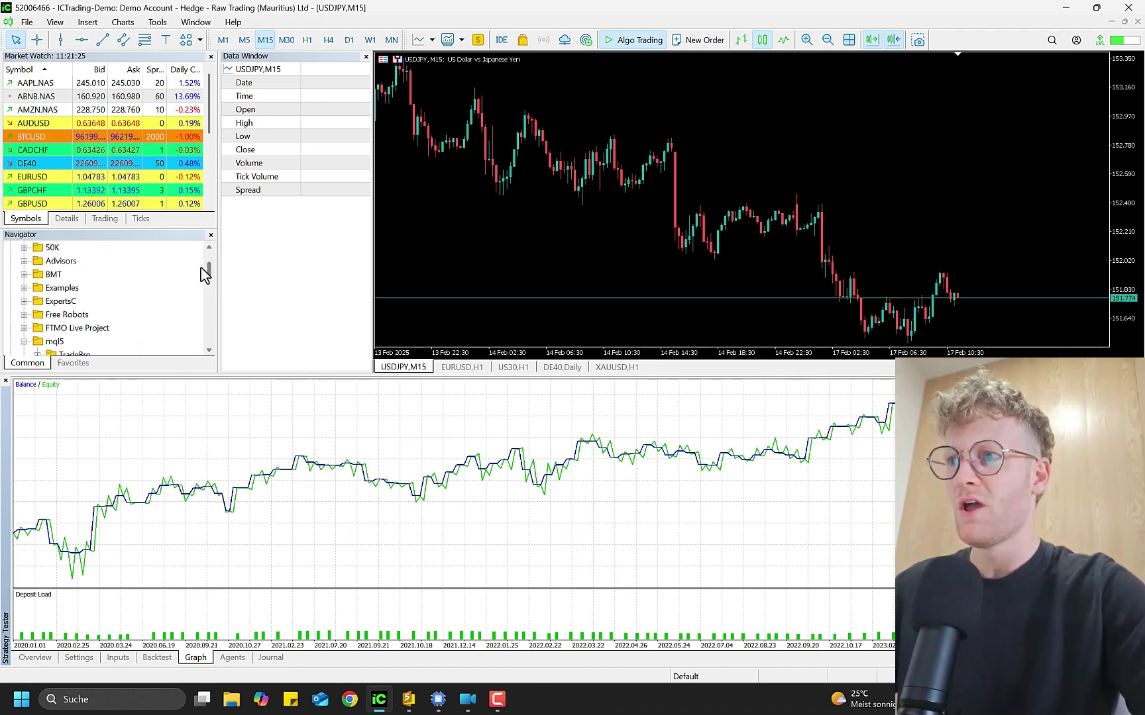
scroll(51, 333, down, 2)
click(86, 317)
scroll(87, 321, down, 2)
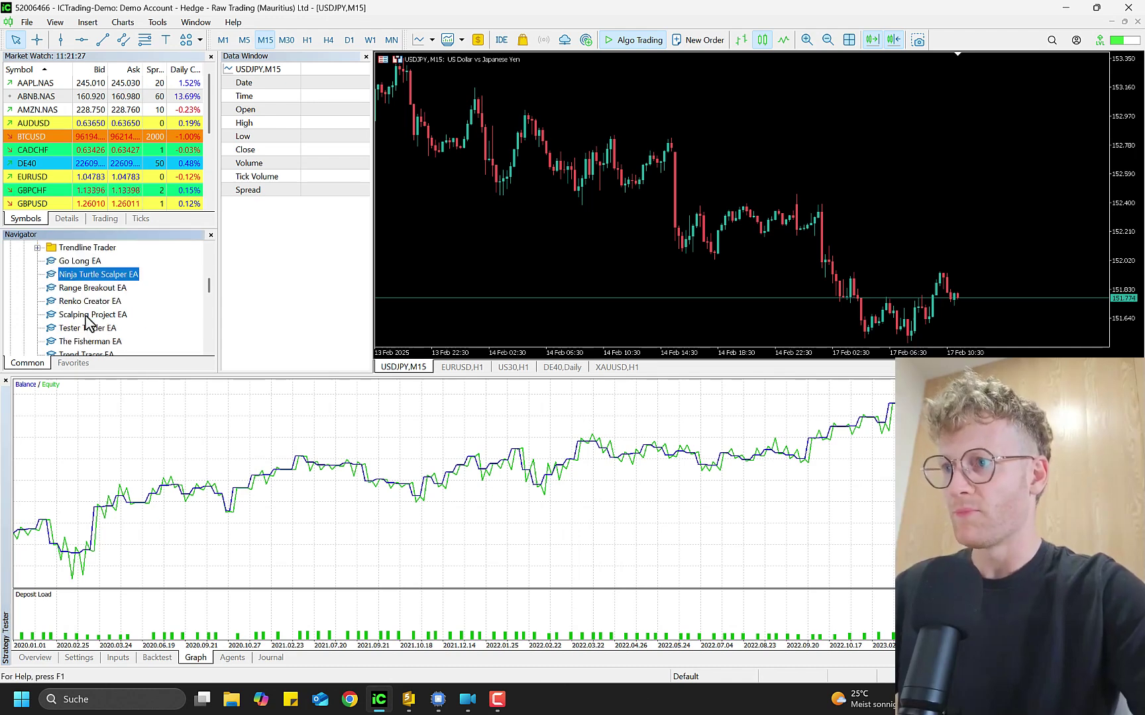
click(87, 342)
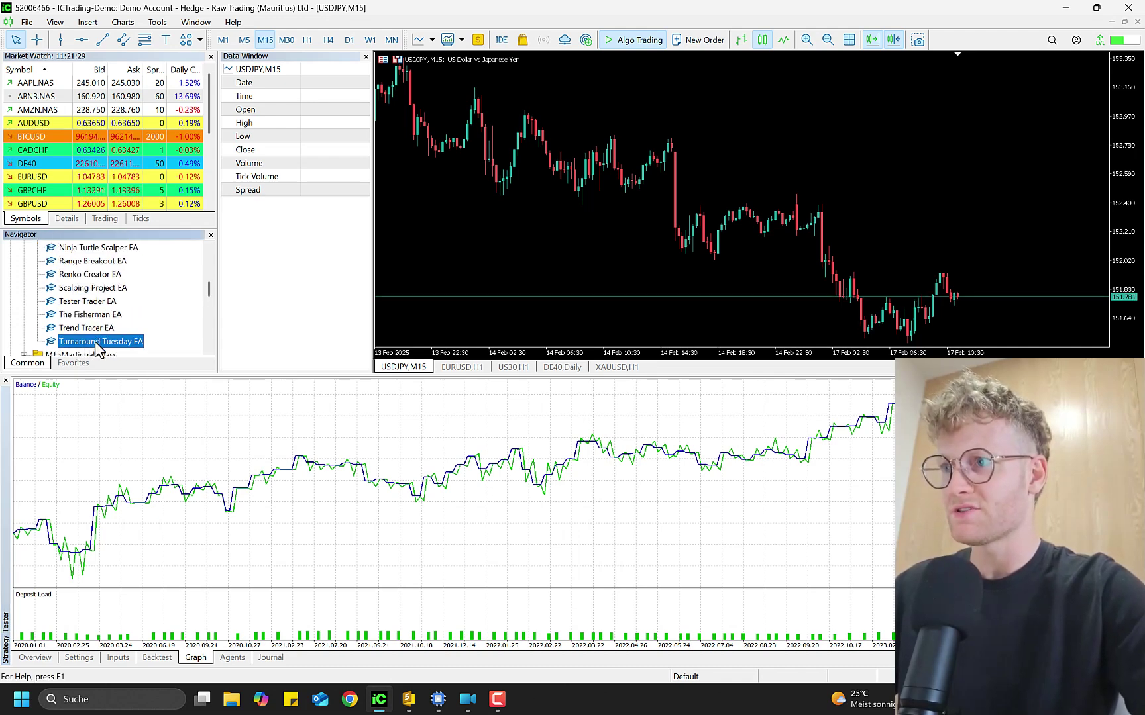
drag(560, 231, 515, 238)
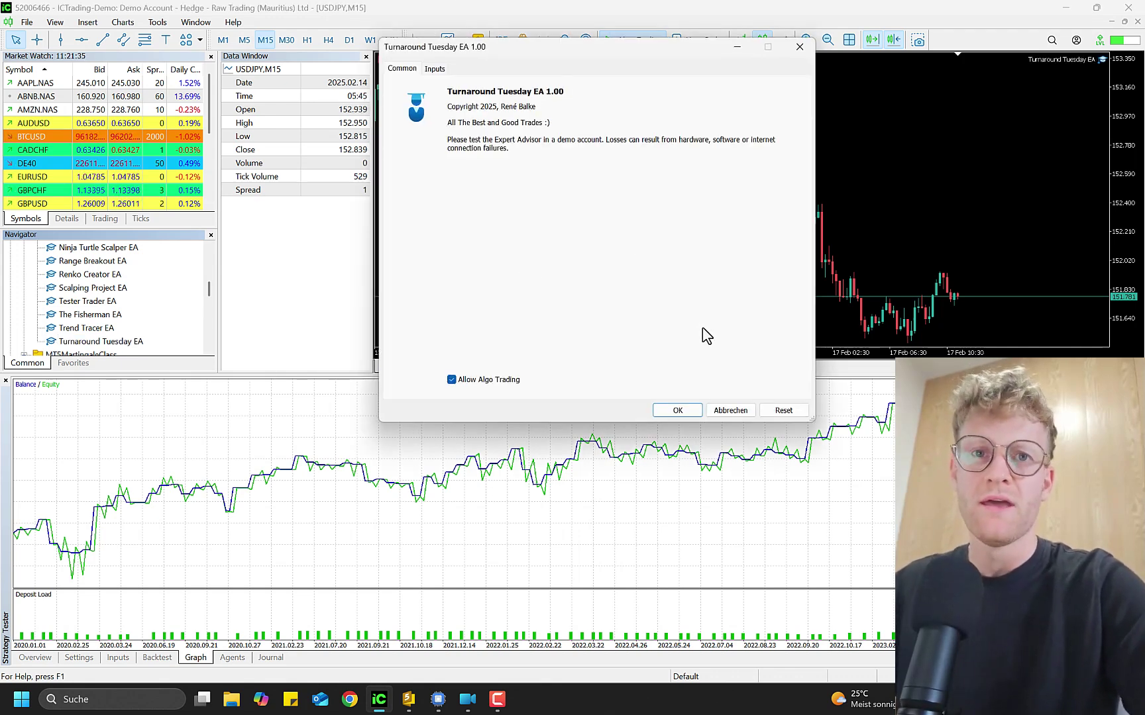
Step: Show the expert's input parameters and enlarge and reposition the dialog so the whole list is readable
click(435, 69)
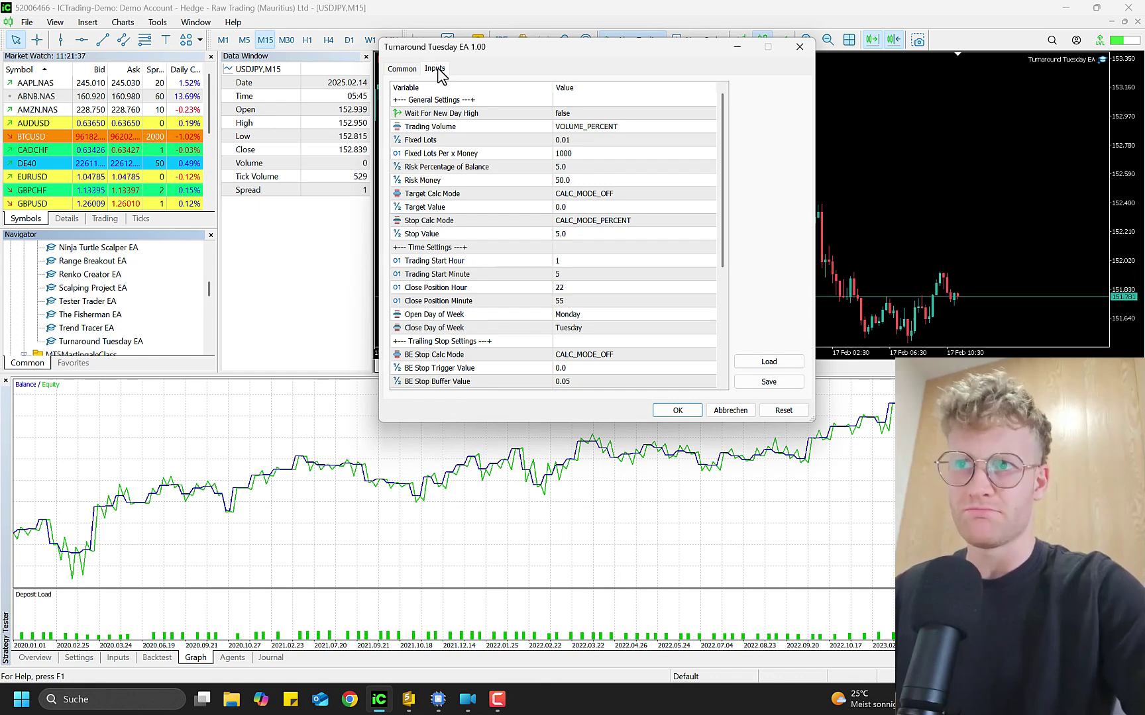
drag(814, 427, 930, 618)
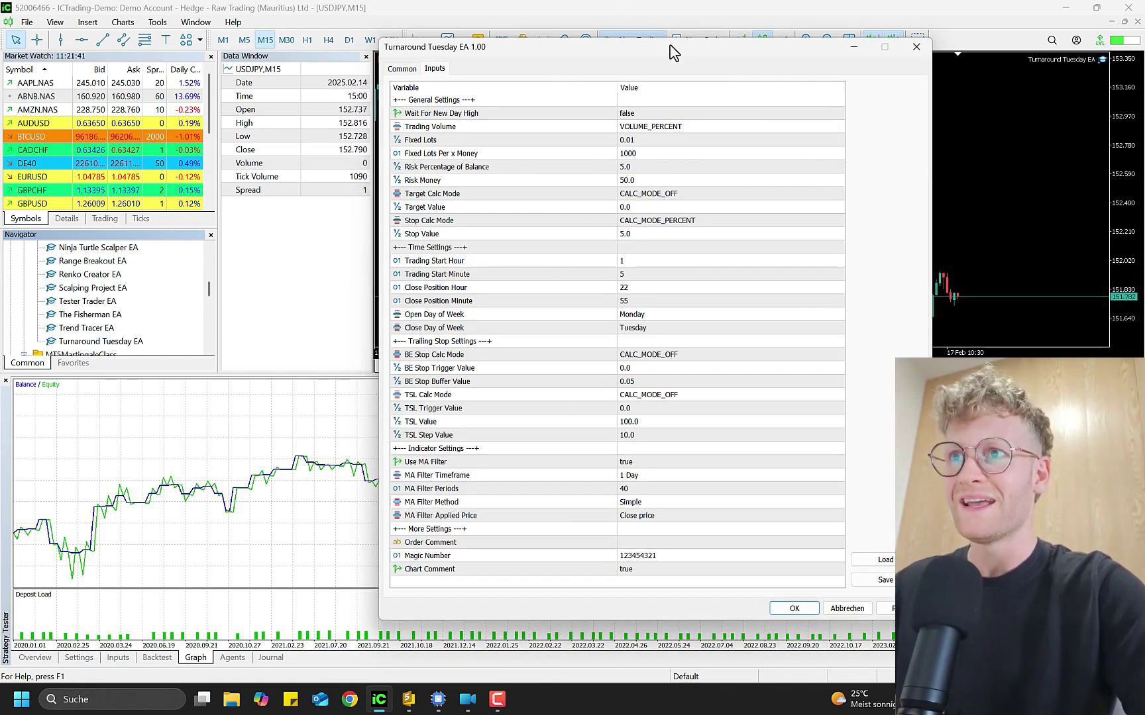
drag(673, 52, 581, 51)
Step: Review the expert's general and time settings, focusing on Wait For New Day High and Trading Volume
click(583, 207)
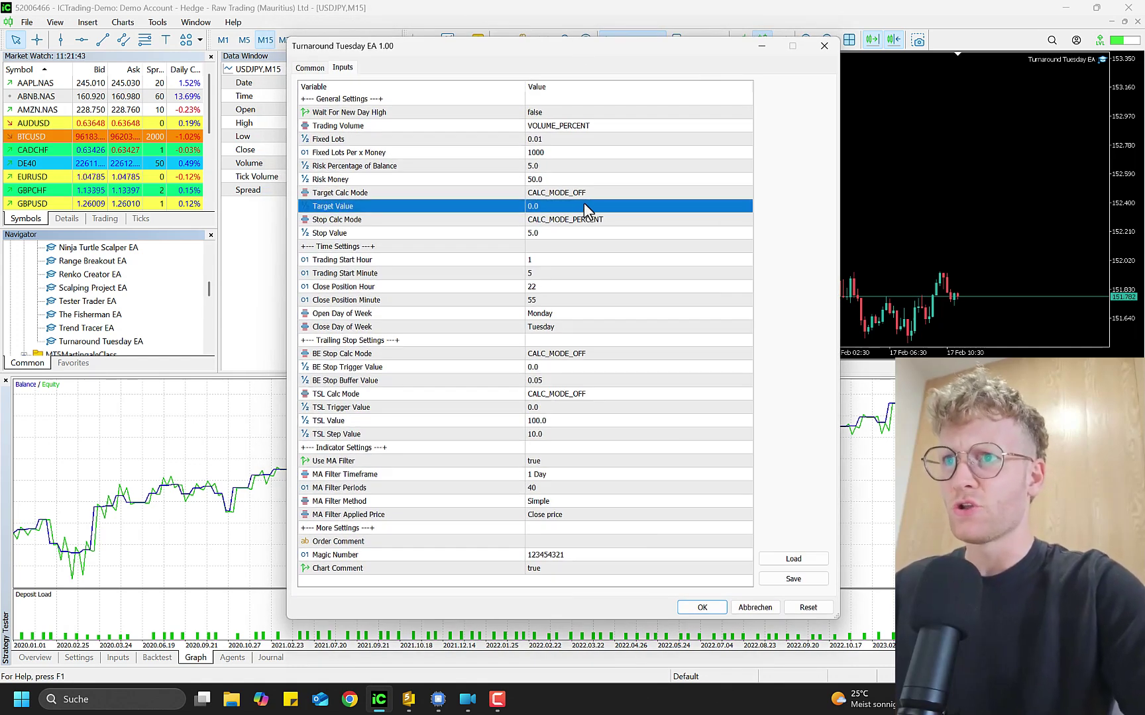
click(539, 115)
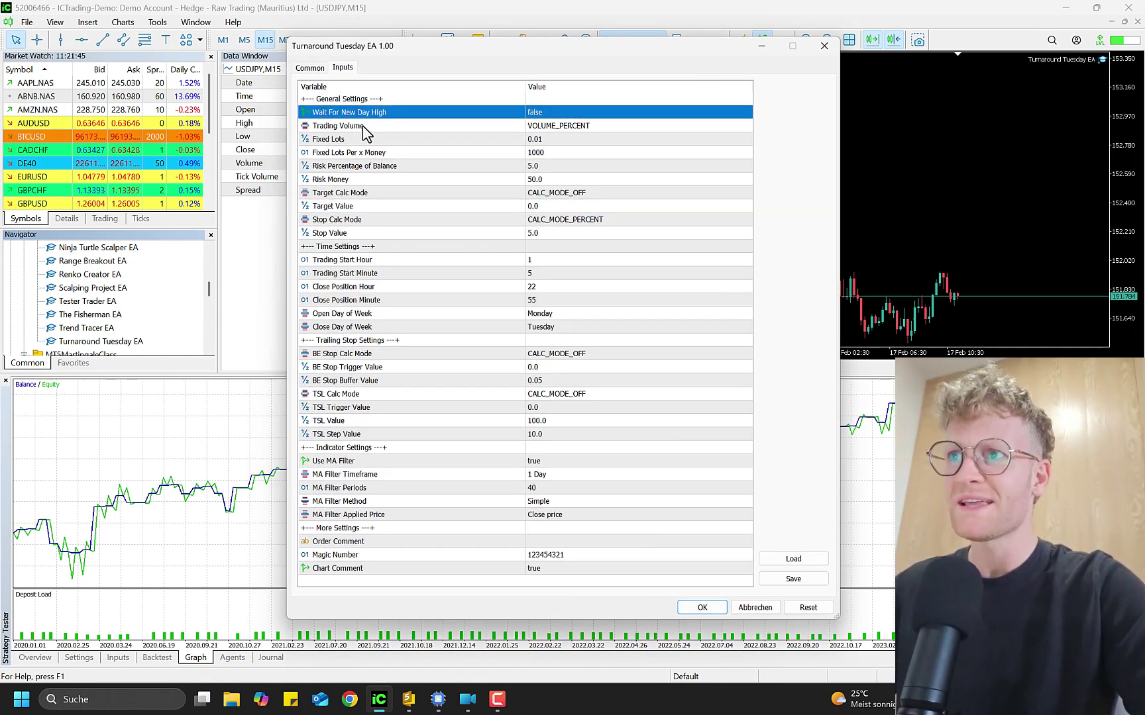
double_click(563, 109)
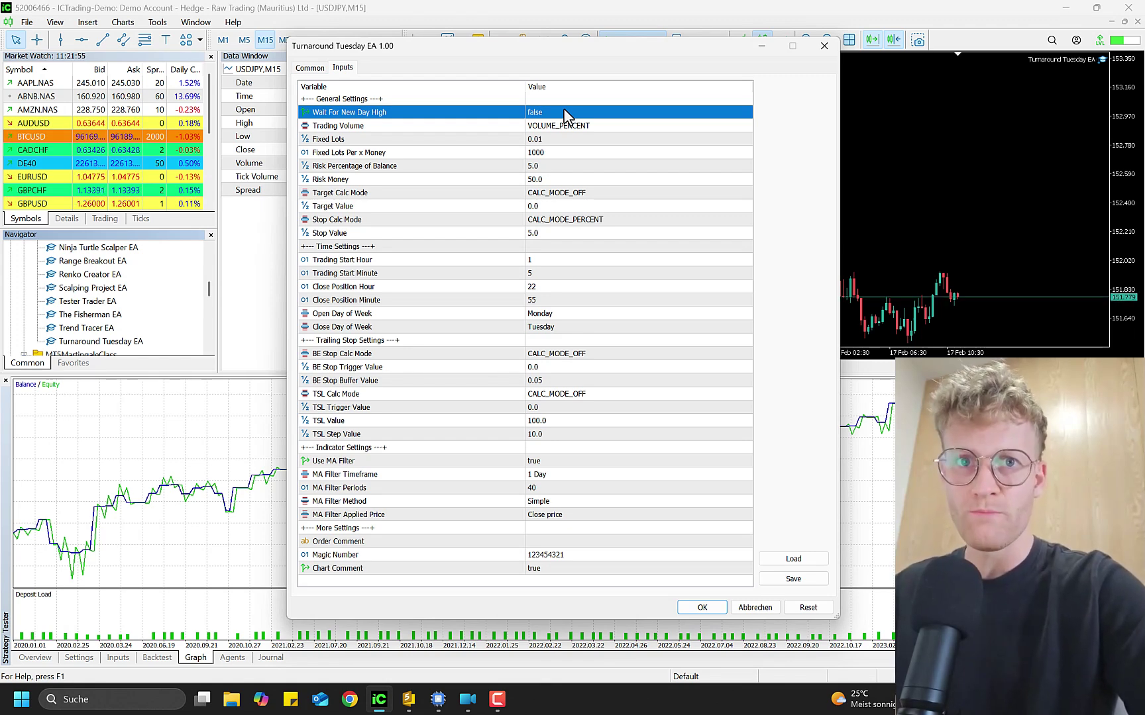
click(549, 128)
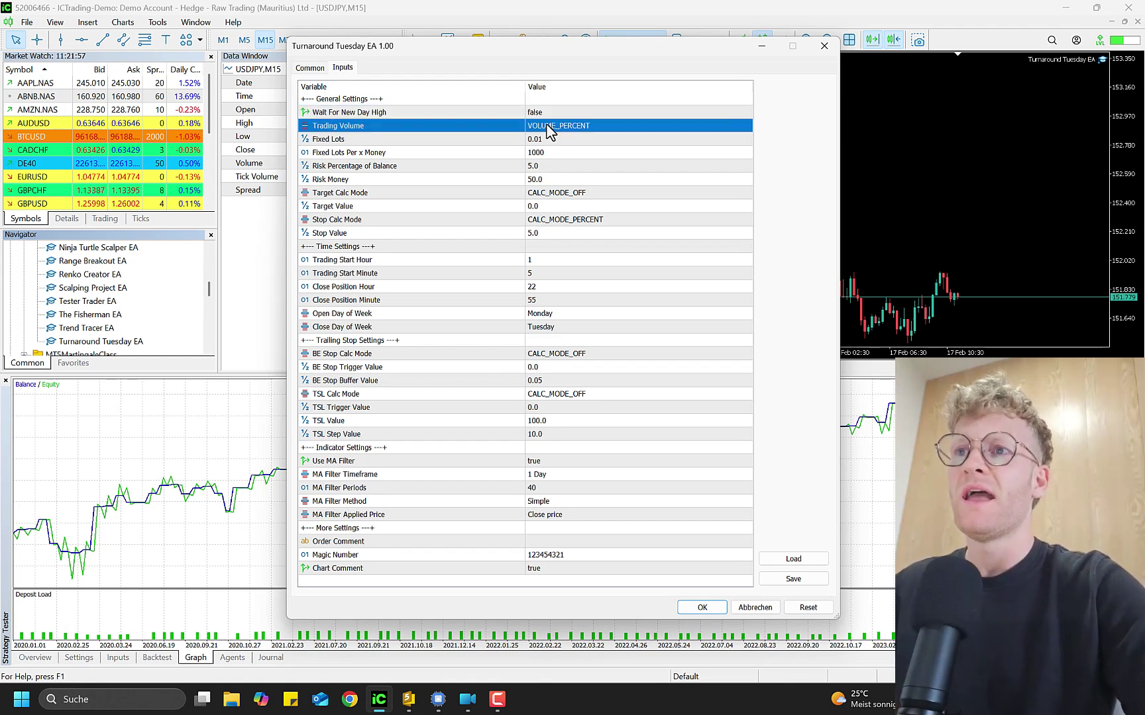
click(552, 114)
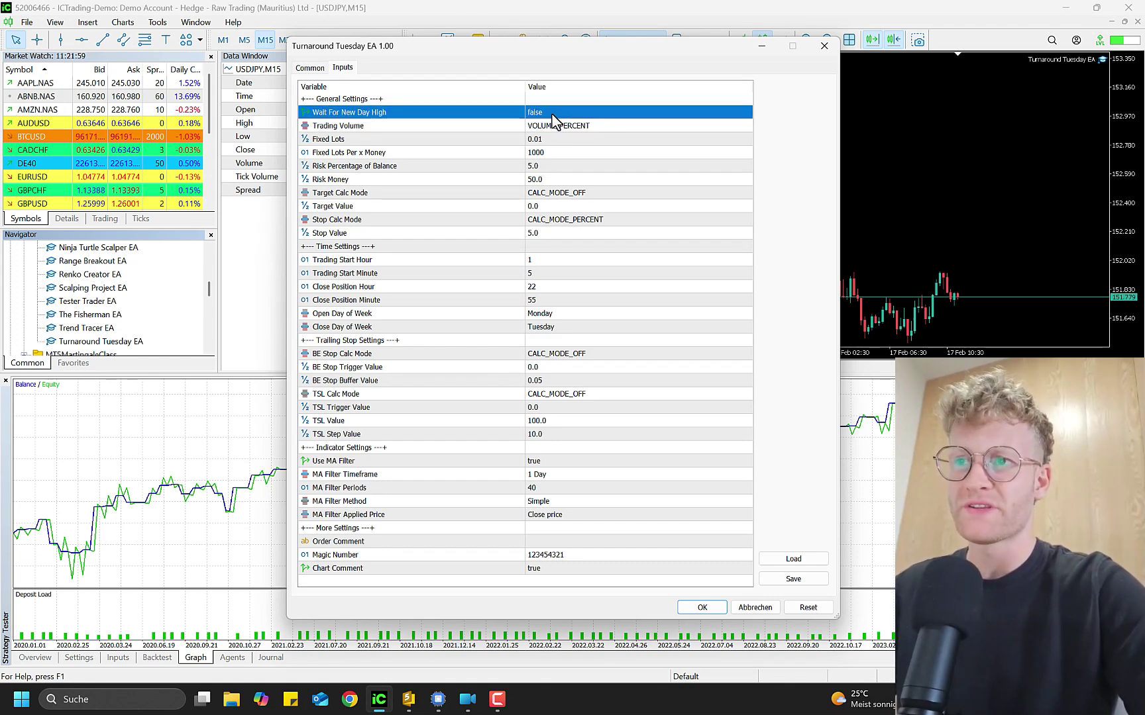
click(352, 245)
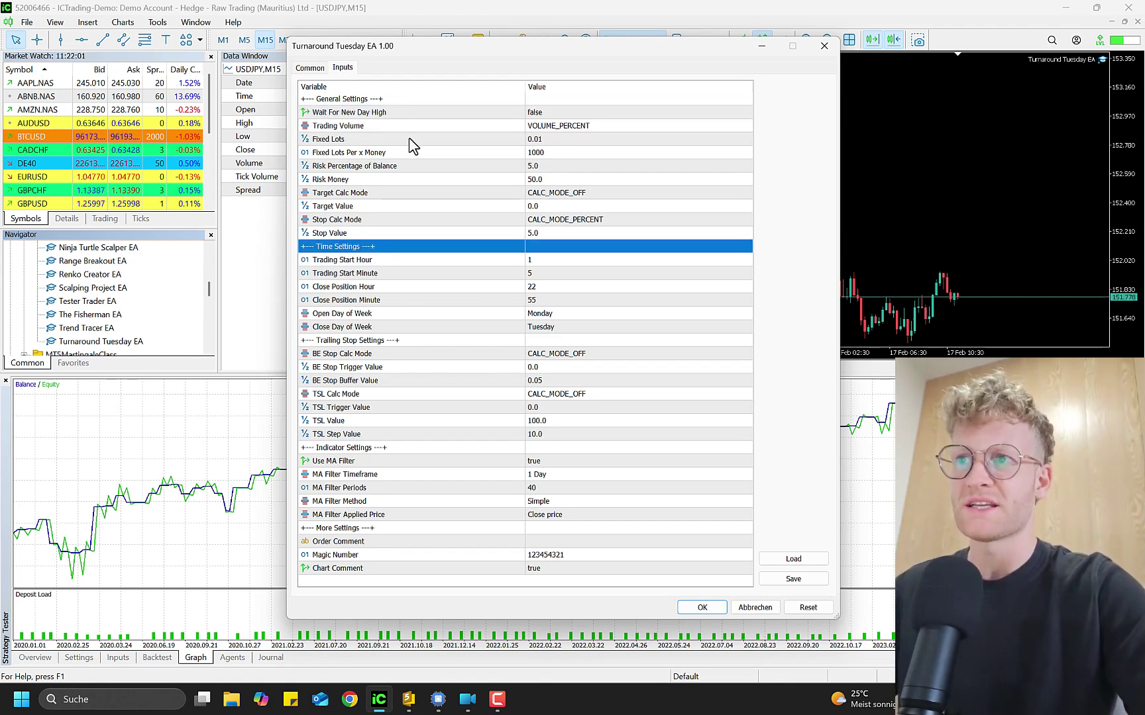
click(445, 127)
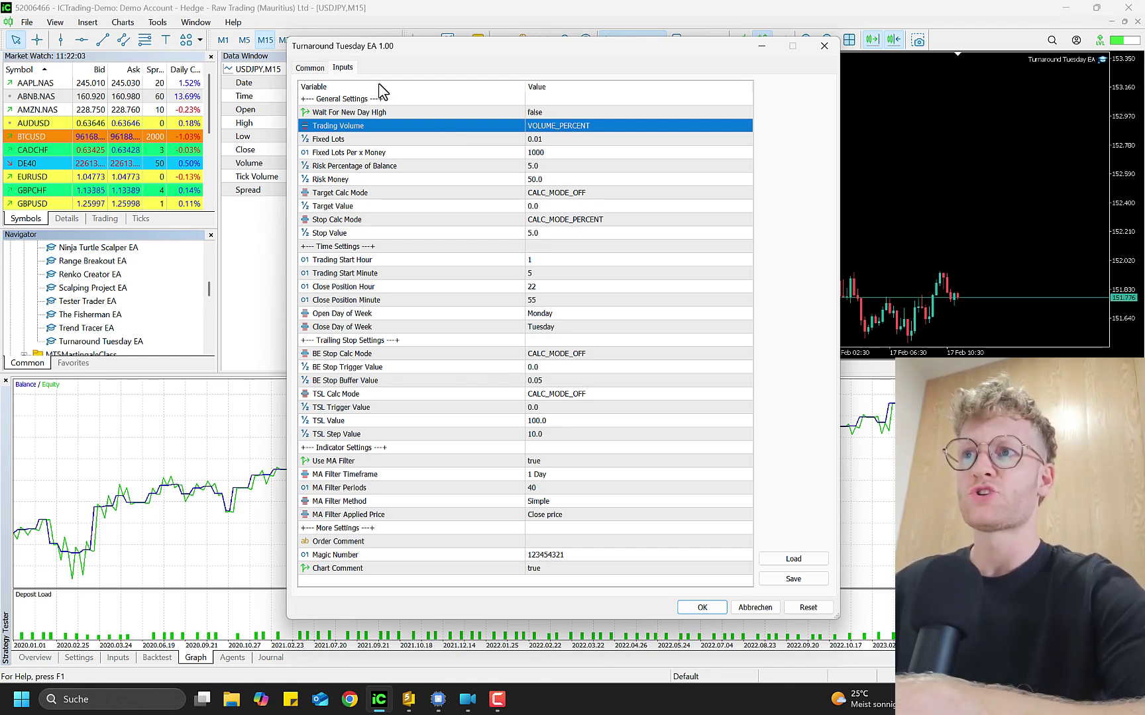
Step: Set Trading Volume to VOLUME_FIXED and Fixed Lots to 0.1 in the expert's inputs
click(558, 127)
click(558, 128)
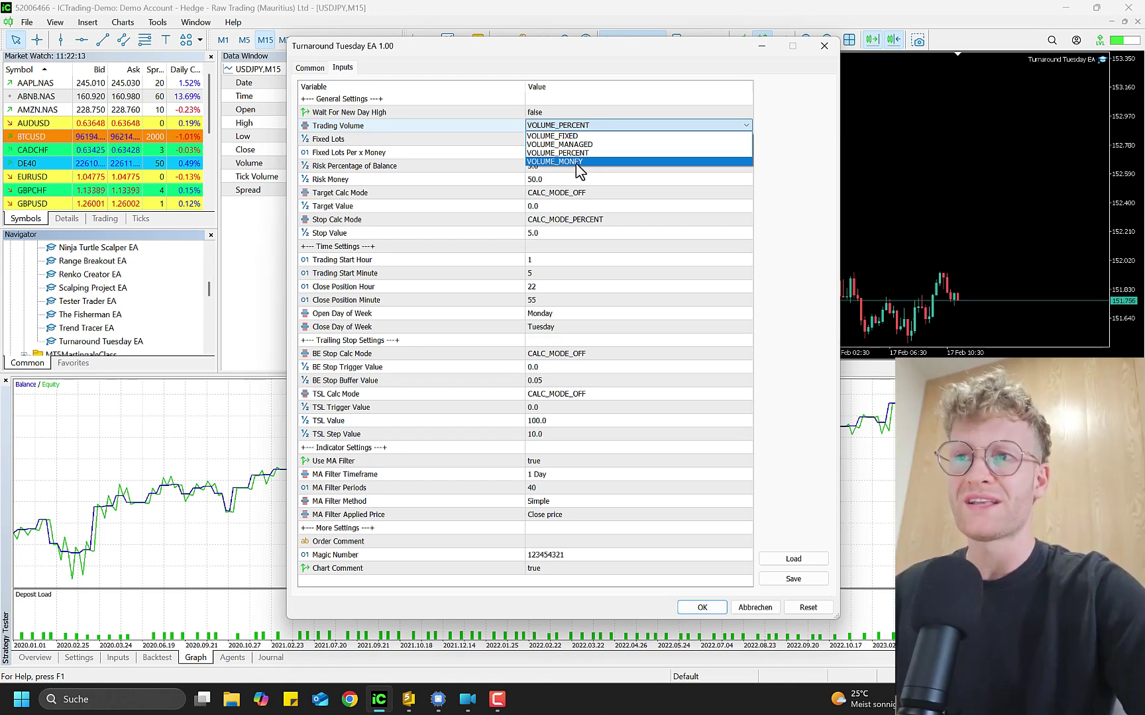
click(481, 167)
click(559, 126)
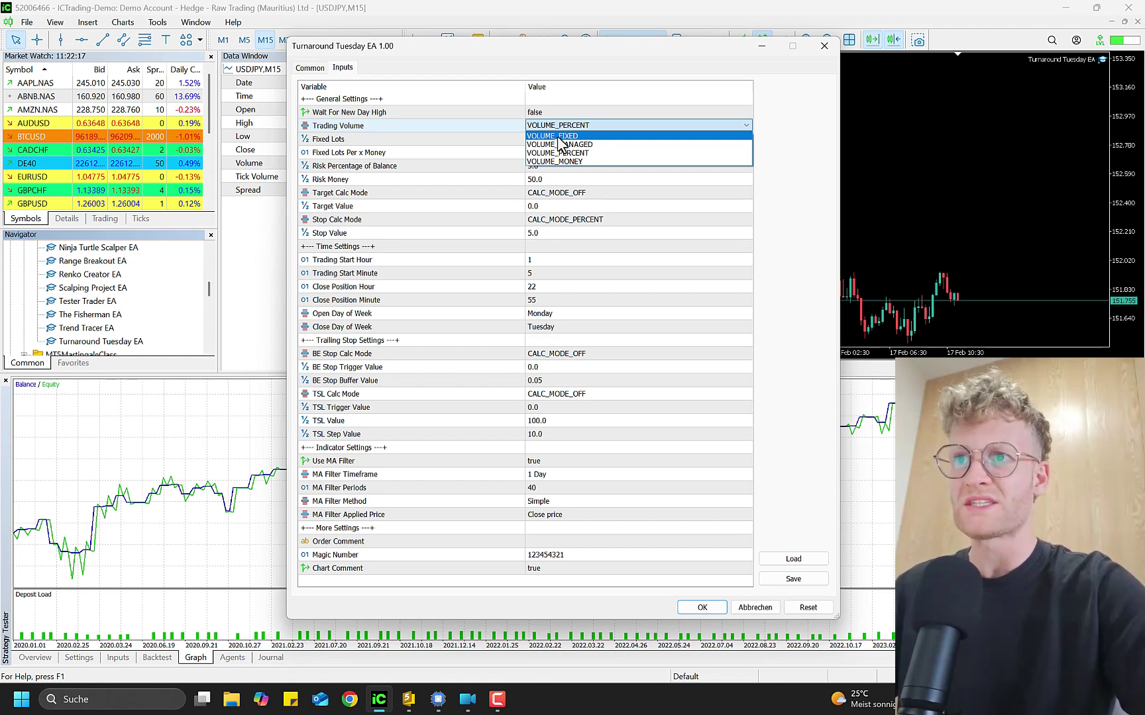
click(557, 137)
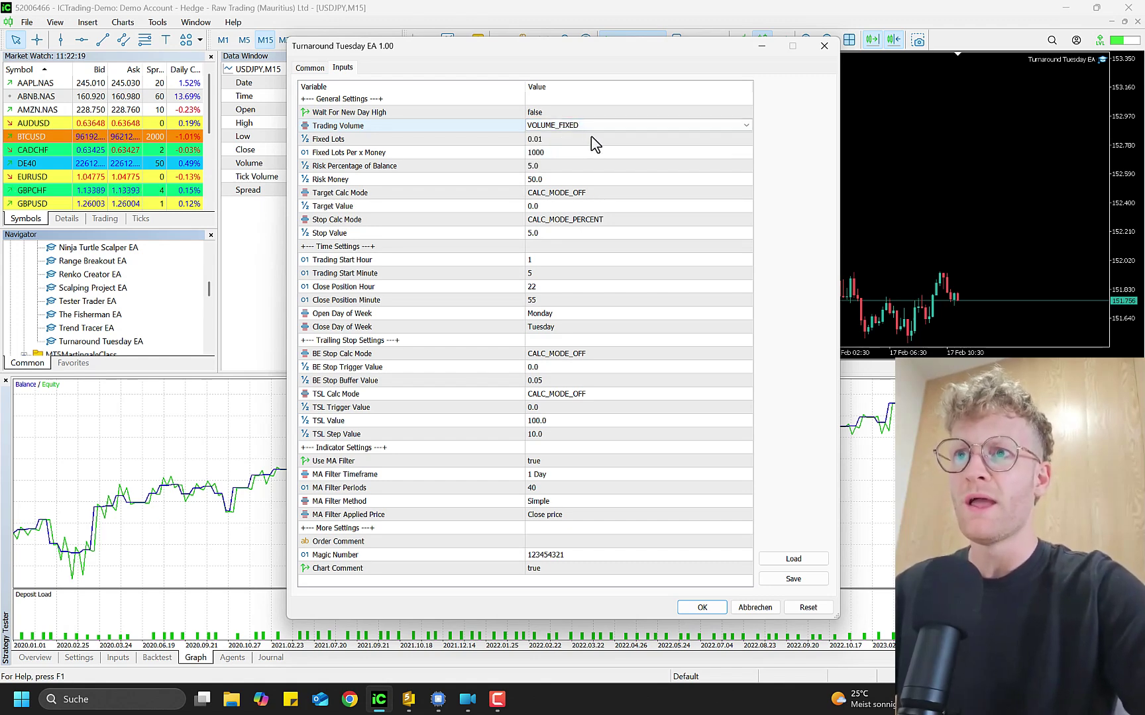
click(564, 138)
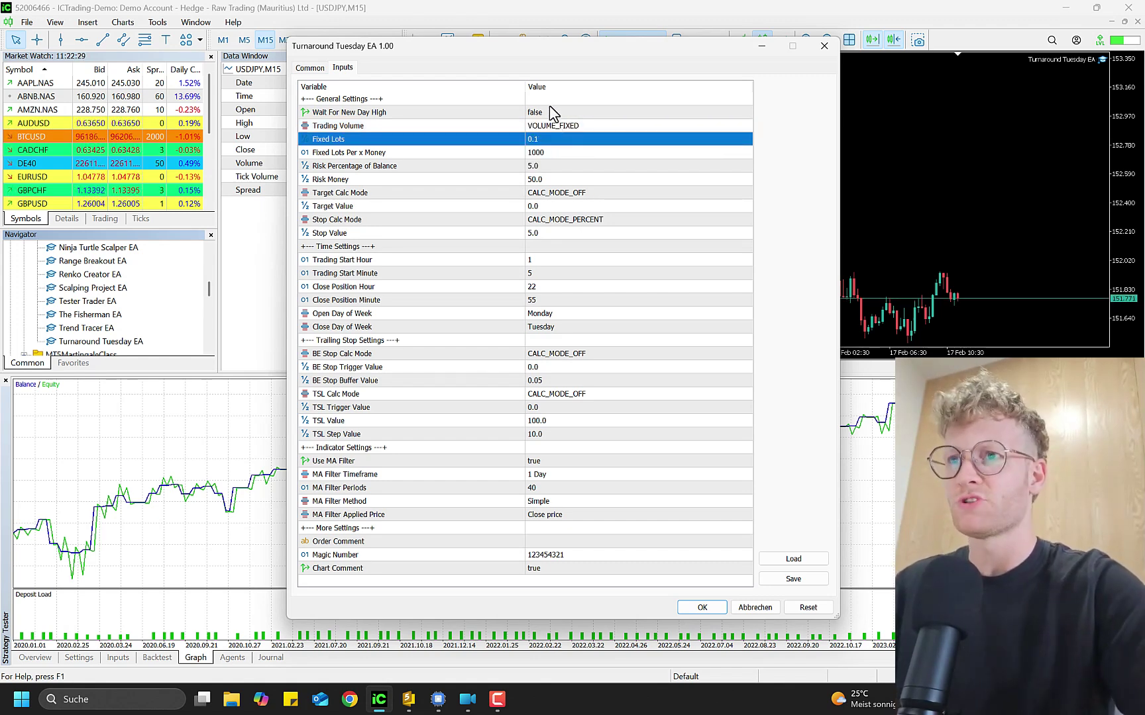
click(565, 151)
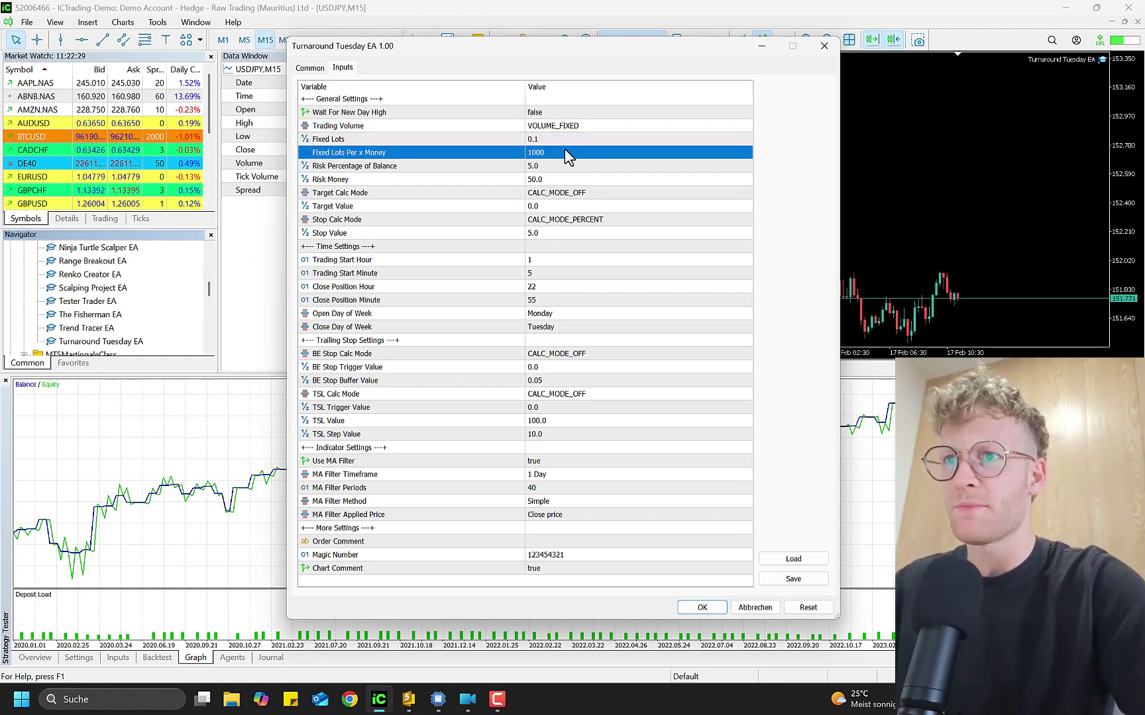
click(545, 141)
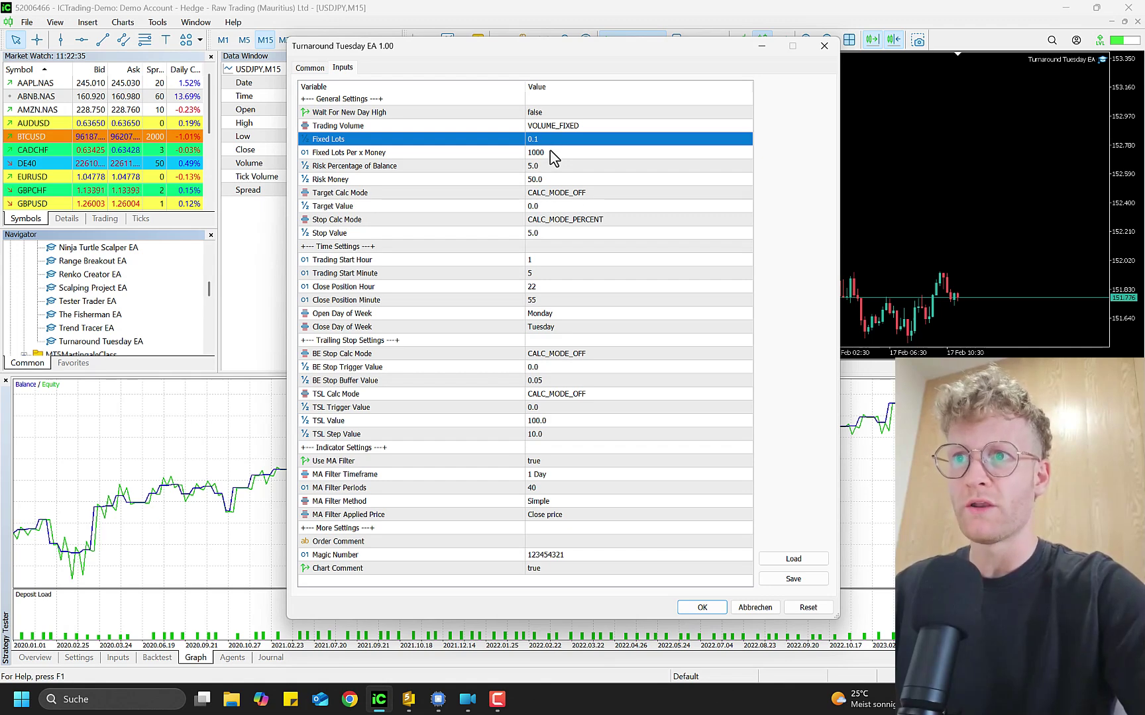
Step: Switch Trading Volume to VOLUME_MANAGED, review the Fixed Lots Per x Money input, and discard the dialog's changes
click(567, 129)
click(568, 136)
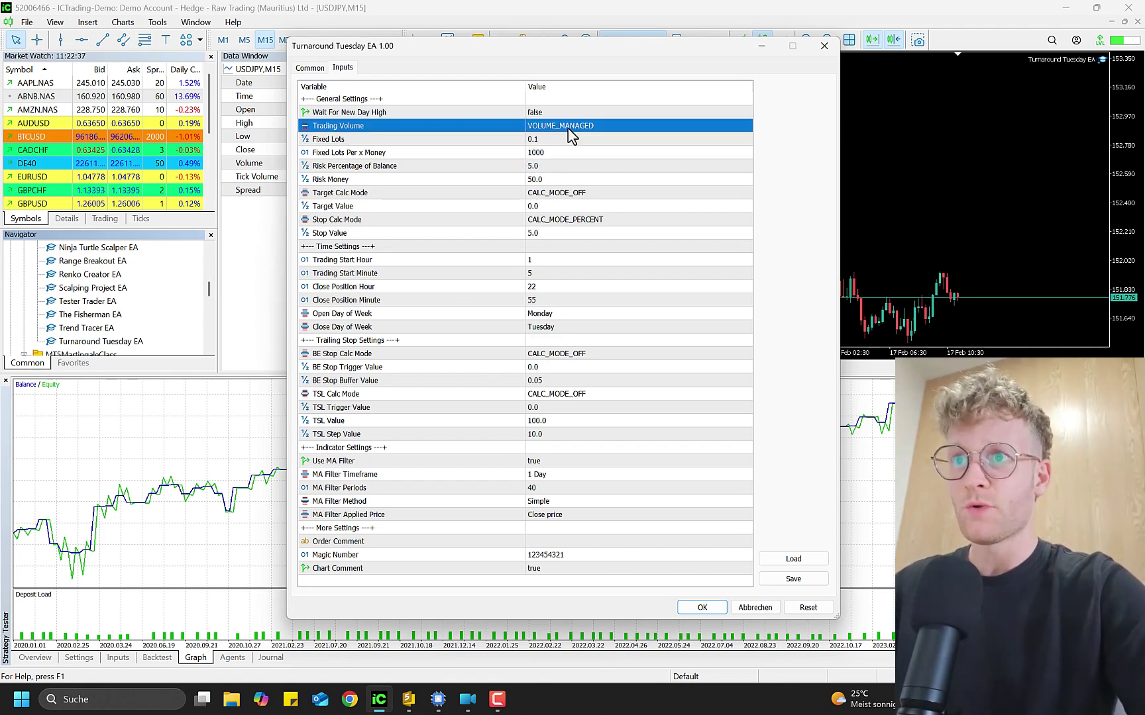
click(562, 140)
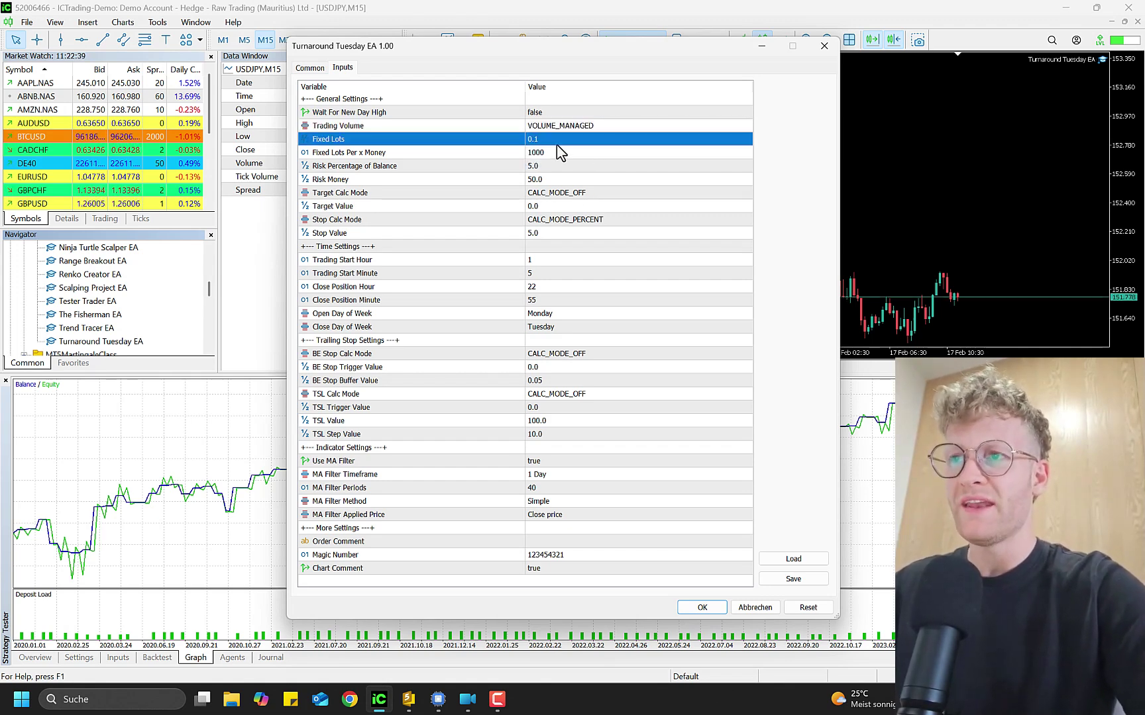
click(386, 151)
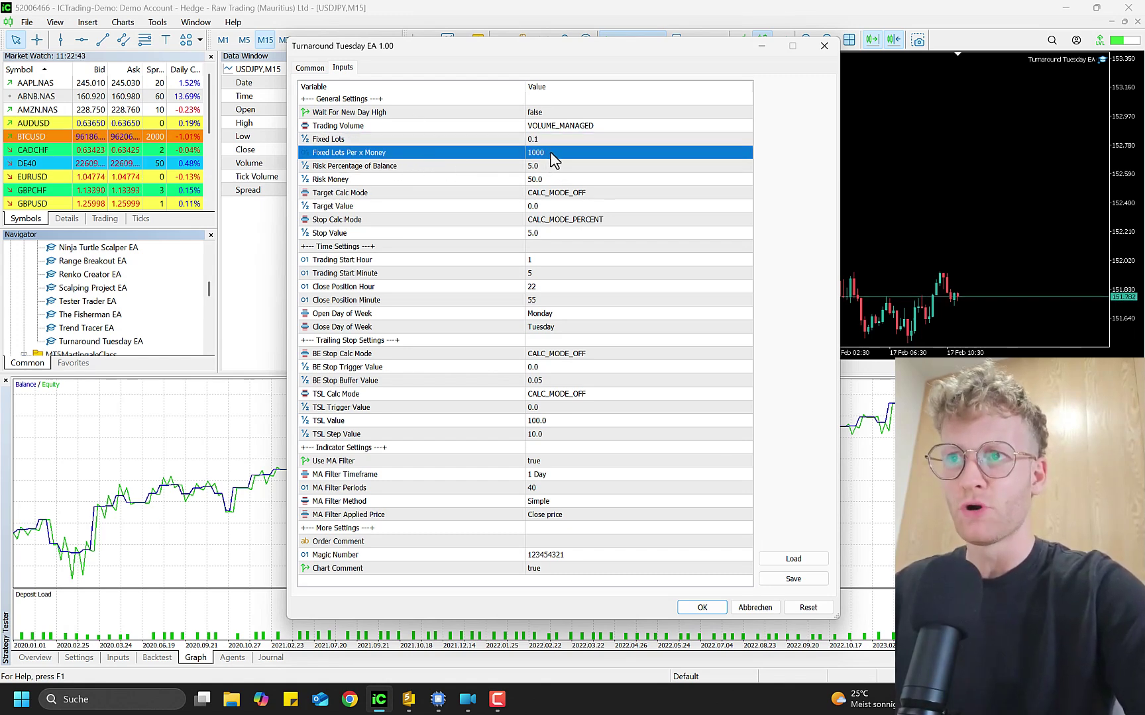
click(756, 608)
Step: Replace the Strategy Tester view with the account's trade overview and reopen the Turnaround Tuesday EA's inputs for the USDJPY M15 chart
key(ctrl+r)
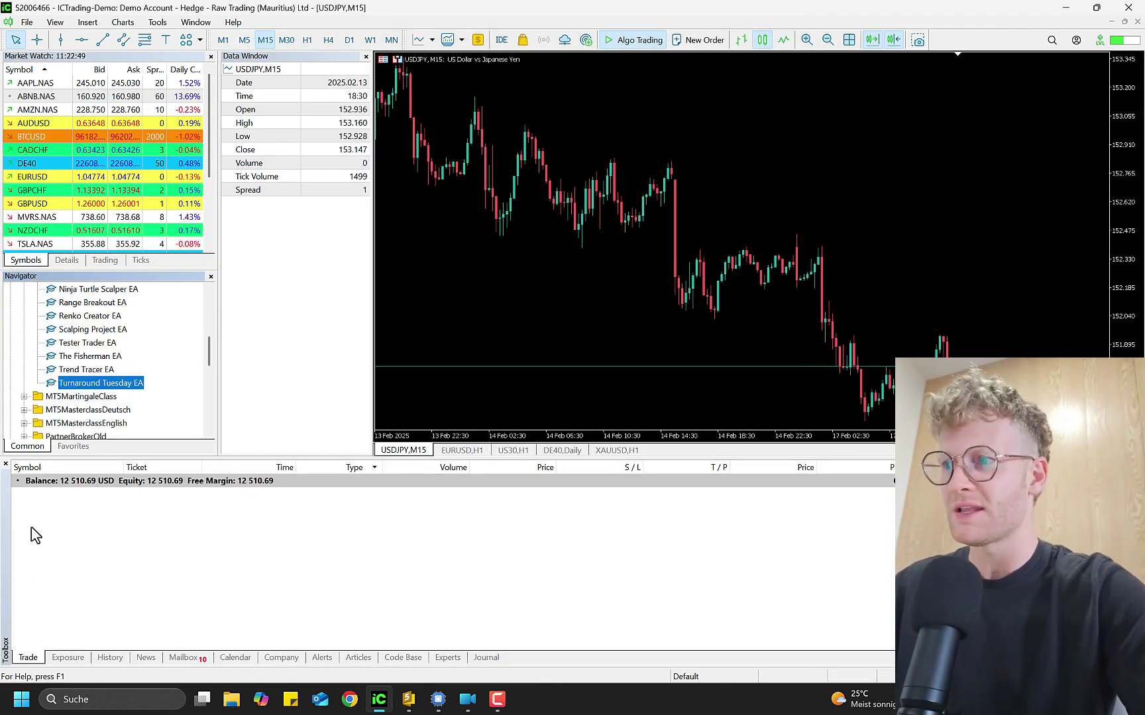
click(110, 518)
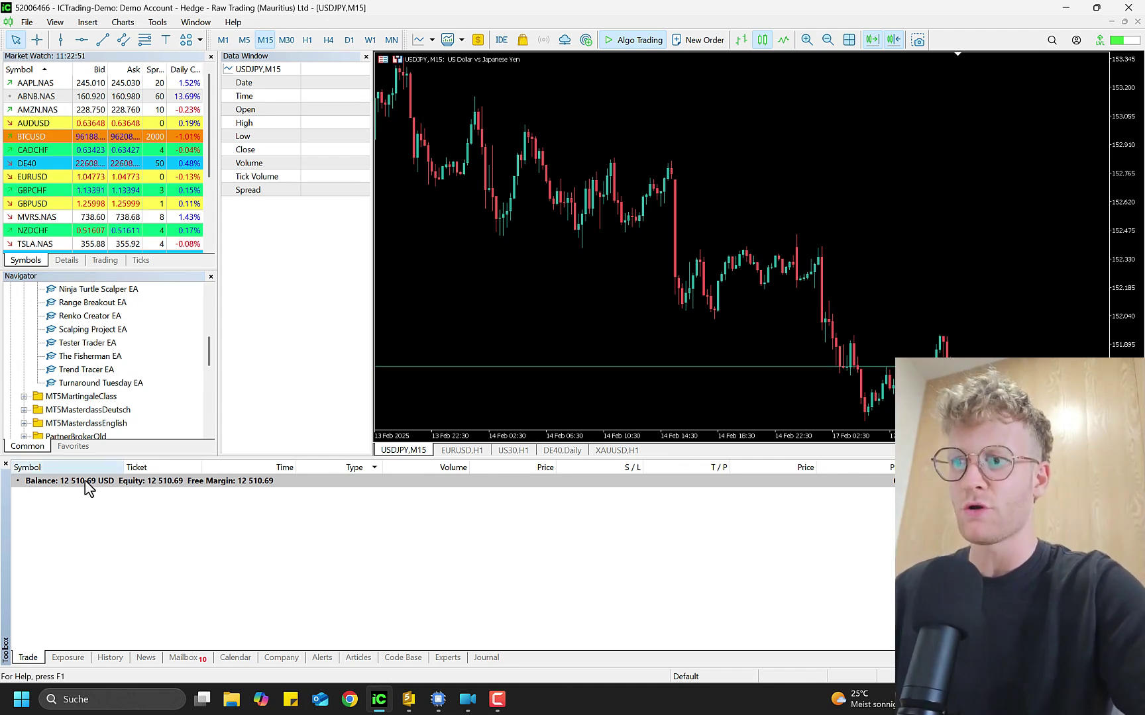
double_click(109, 385)
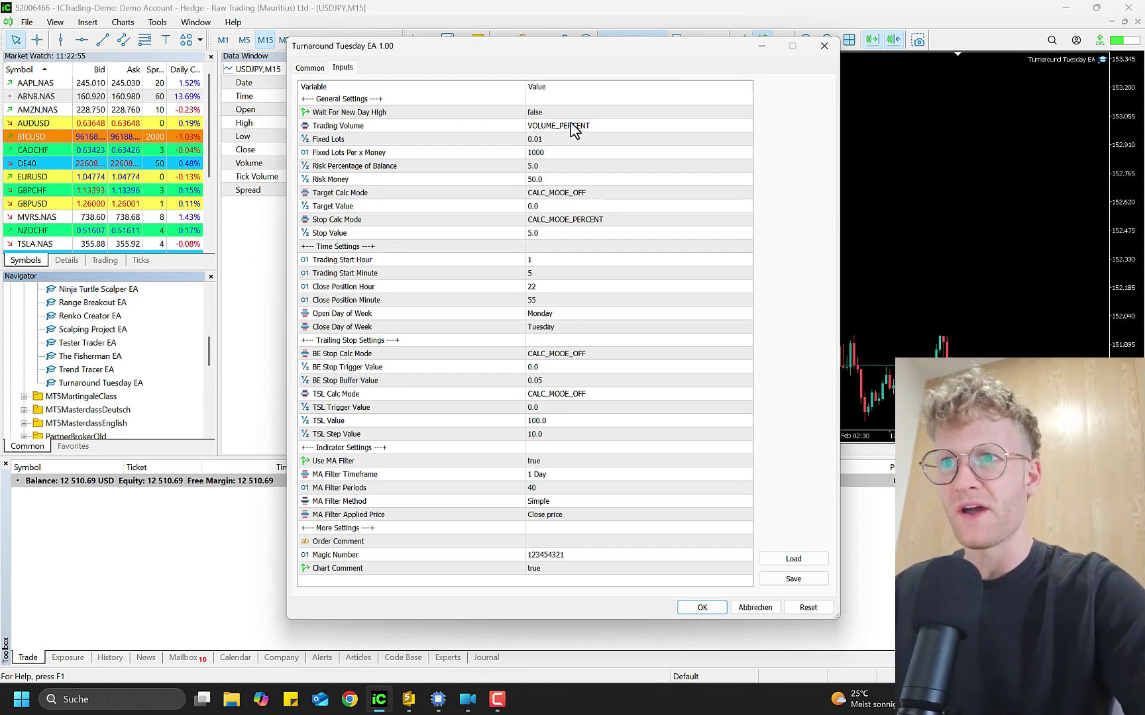
Step: Set Trading Volume to VOLUME_MANAGED and review the Fixed Lots and Fixed Lots Per x Money values against the account balance
click(573, 128)
click(571, 124)
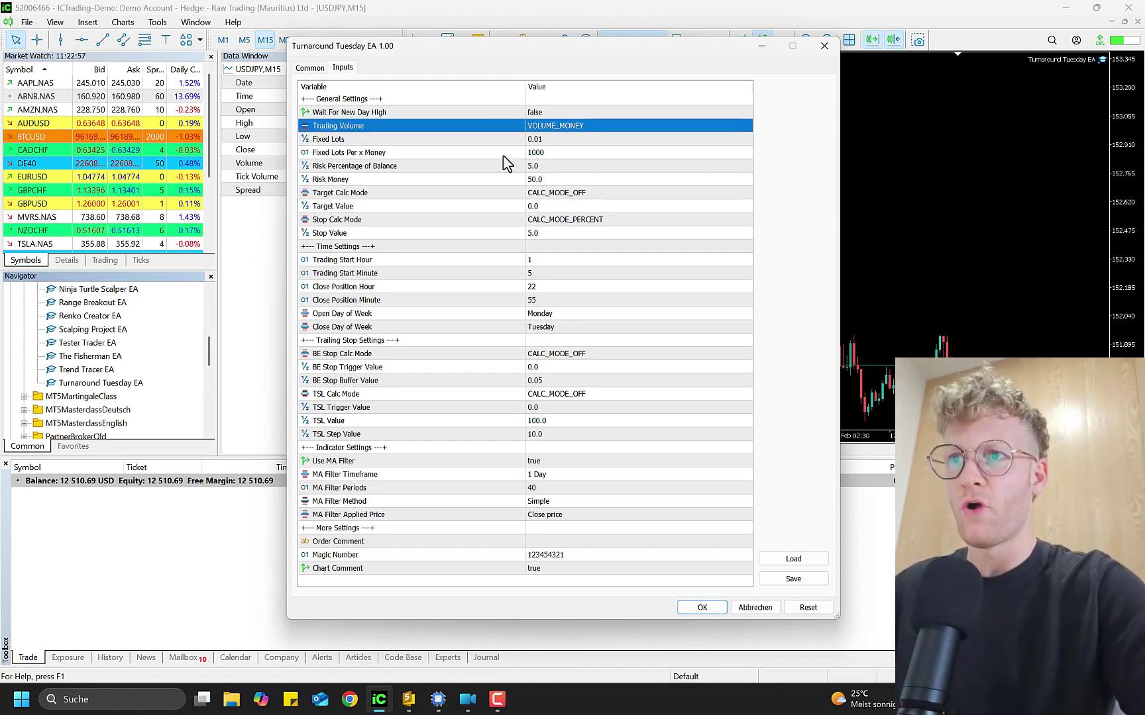
click(577, 126)
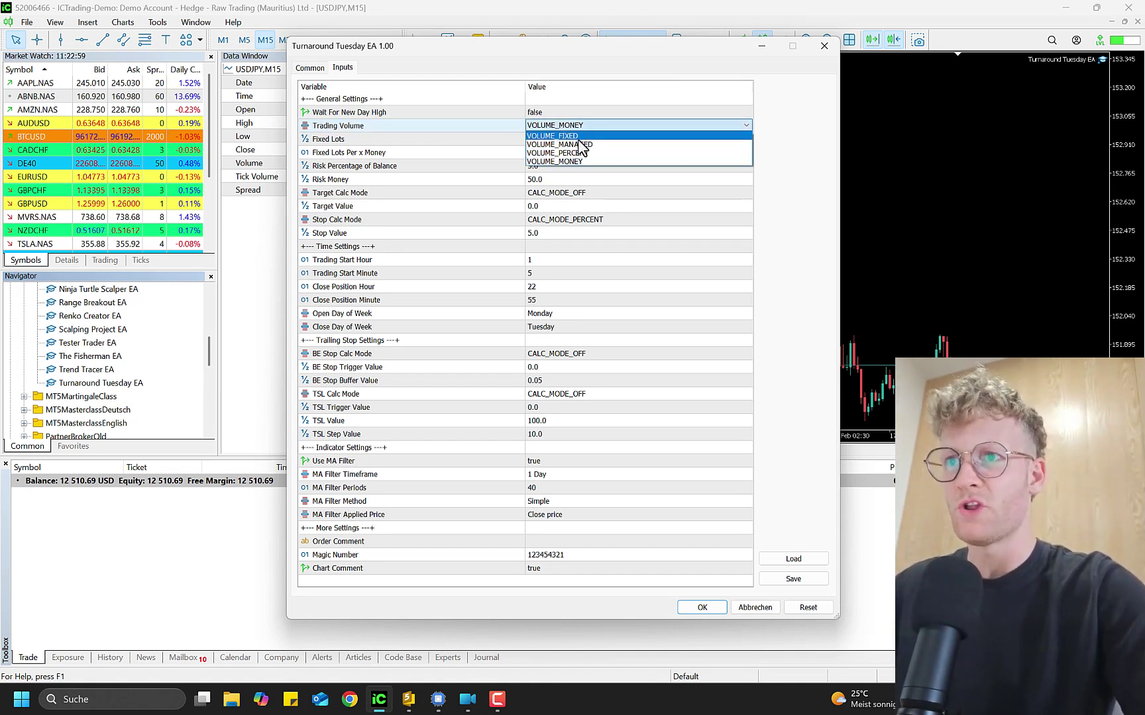
click(554, 153)
click(554, 154)
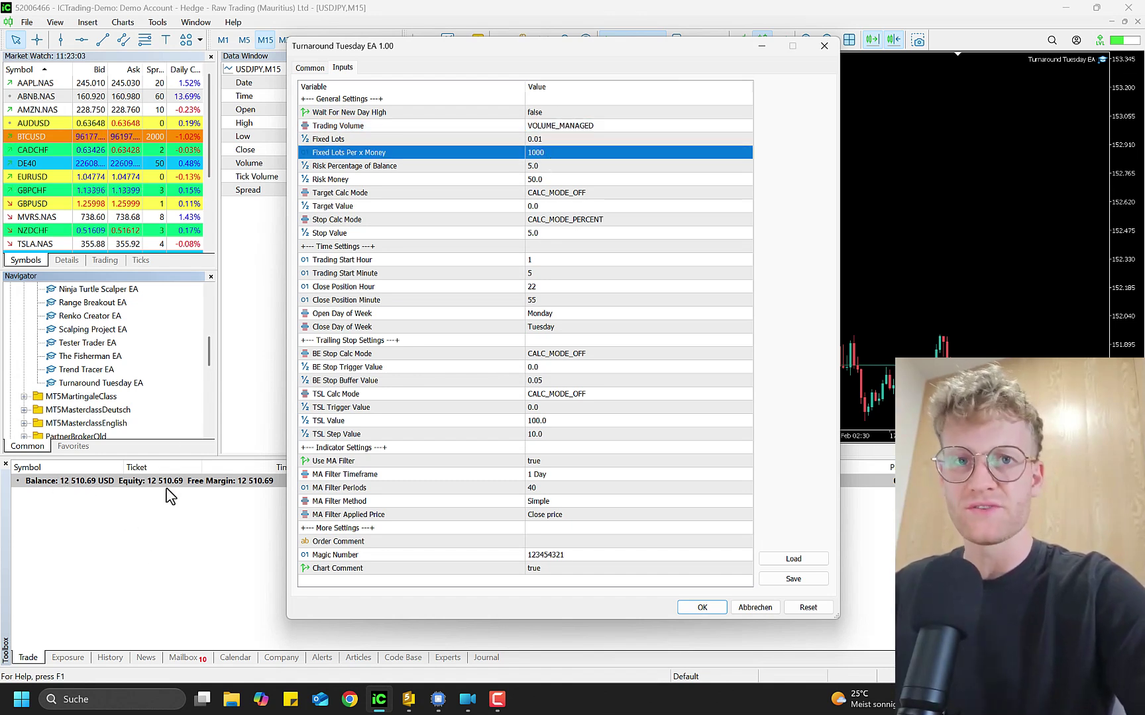
click(547, 153)
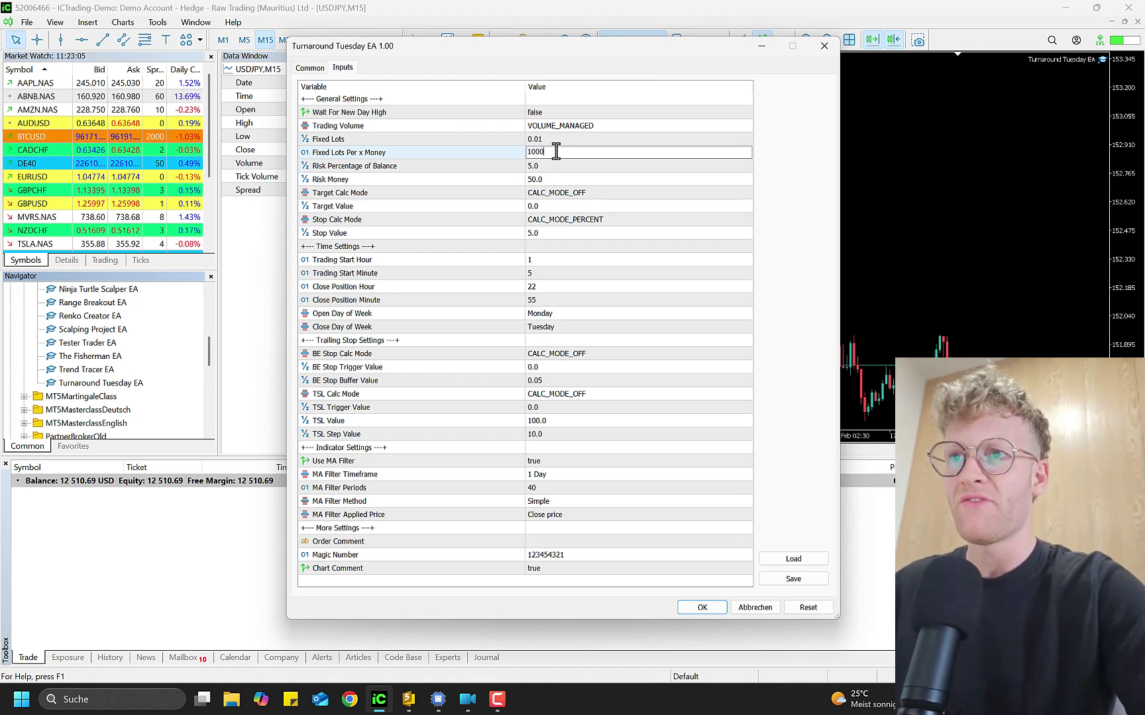
click(569, 153)
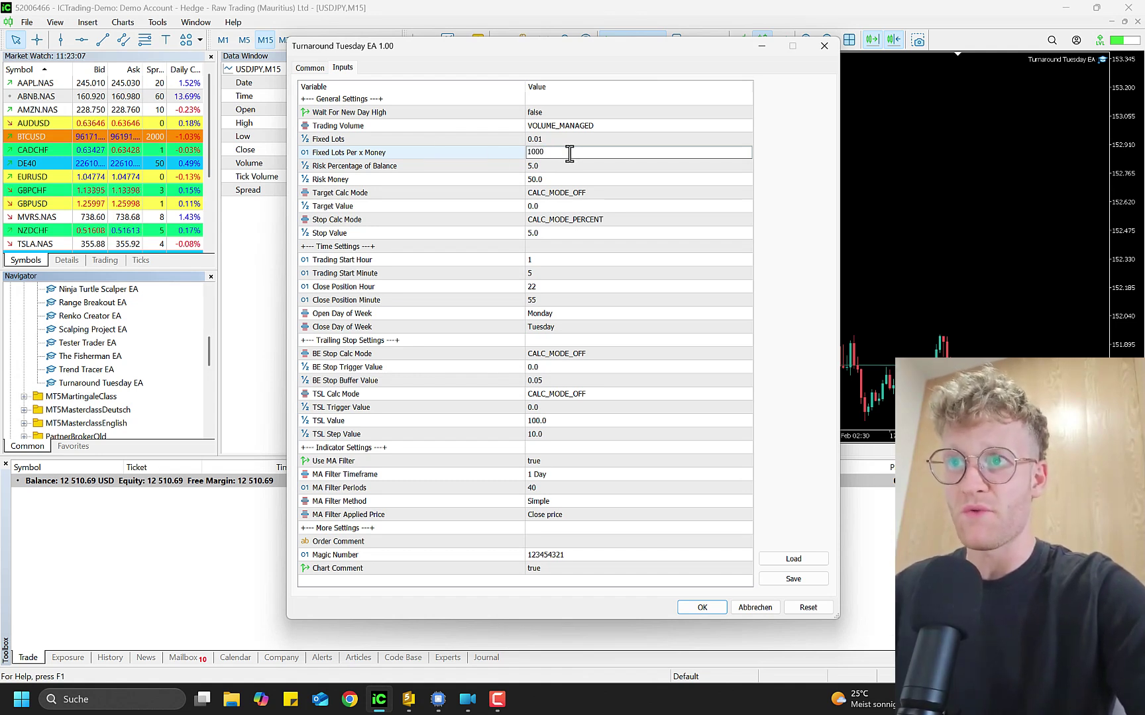
double_click(569, 153)
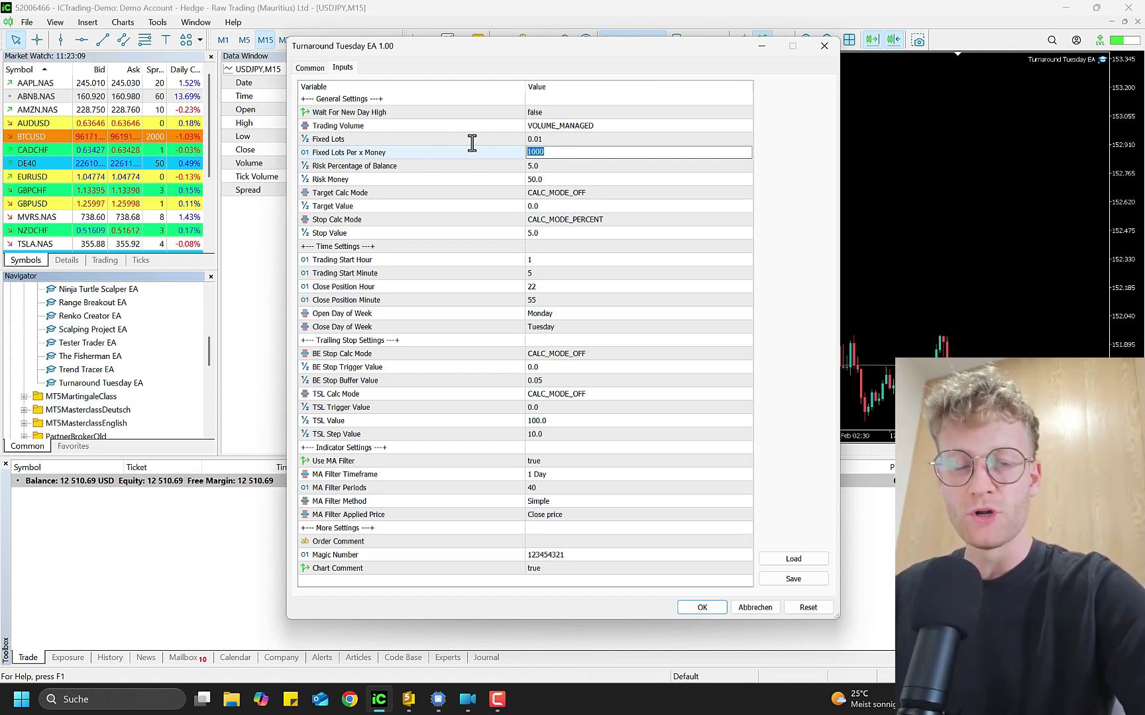
click(561, 144)
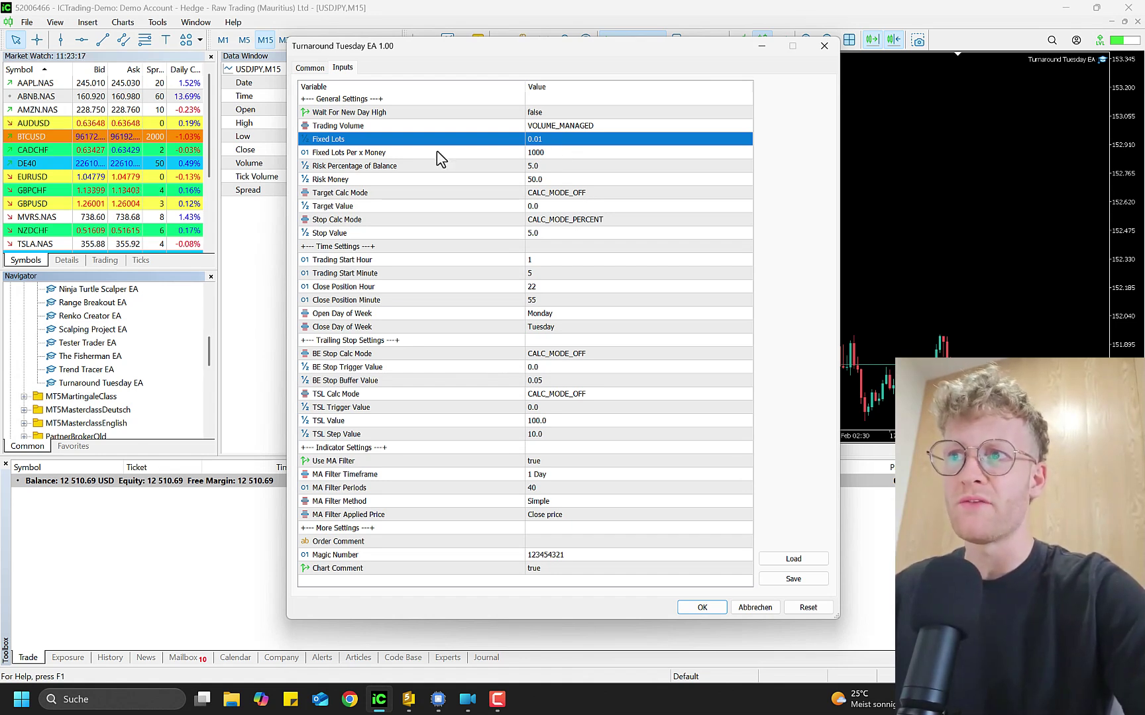
click(489, 156)
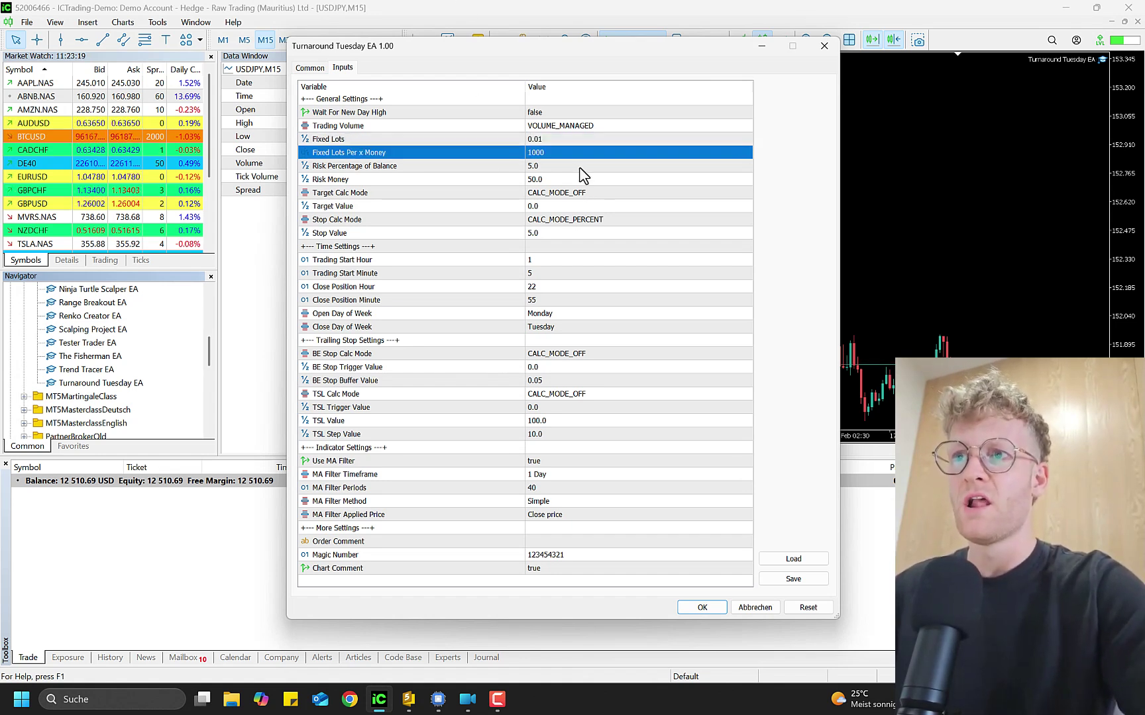
Step: Set Fixed Lots to 0.03 for the managed volume mode
click(553, 139)
click(556, 139)
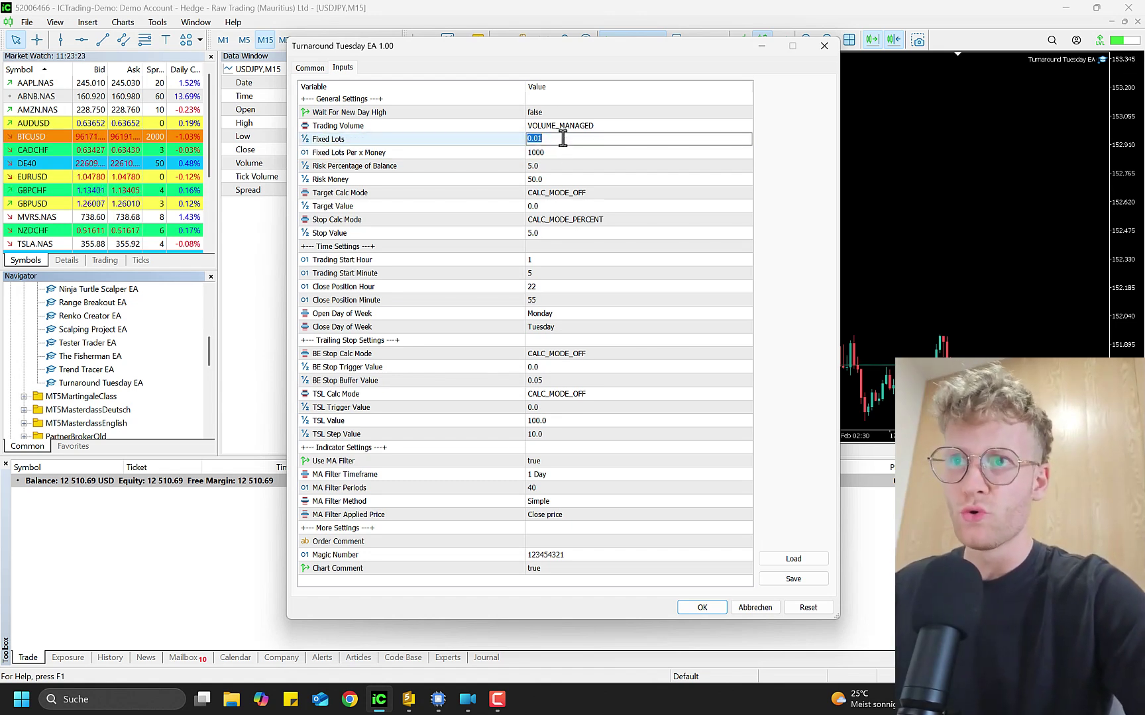
click(554, 153)
double_click(570, 141)
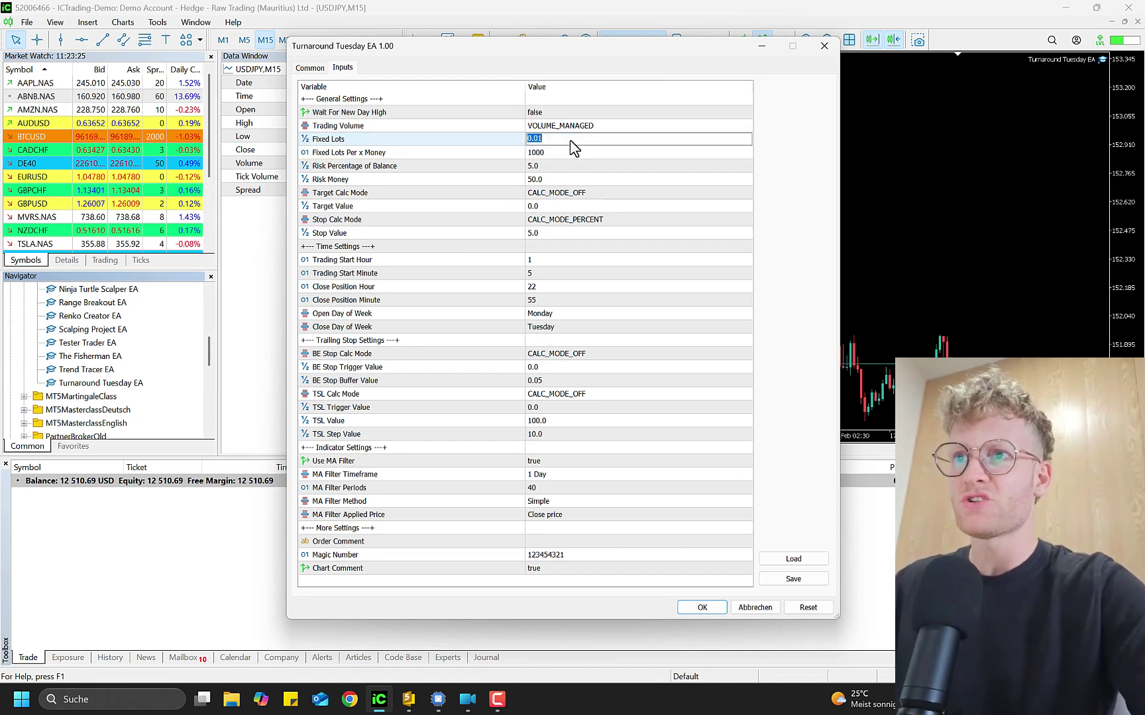
text(0.0)
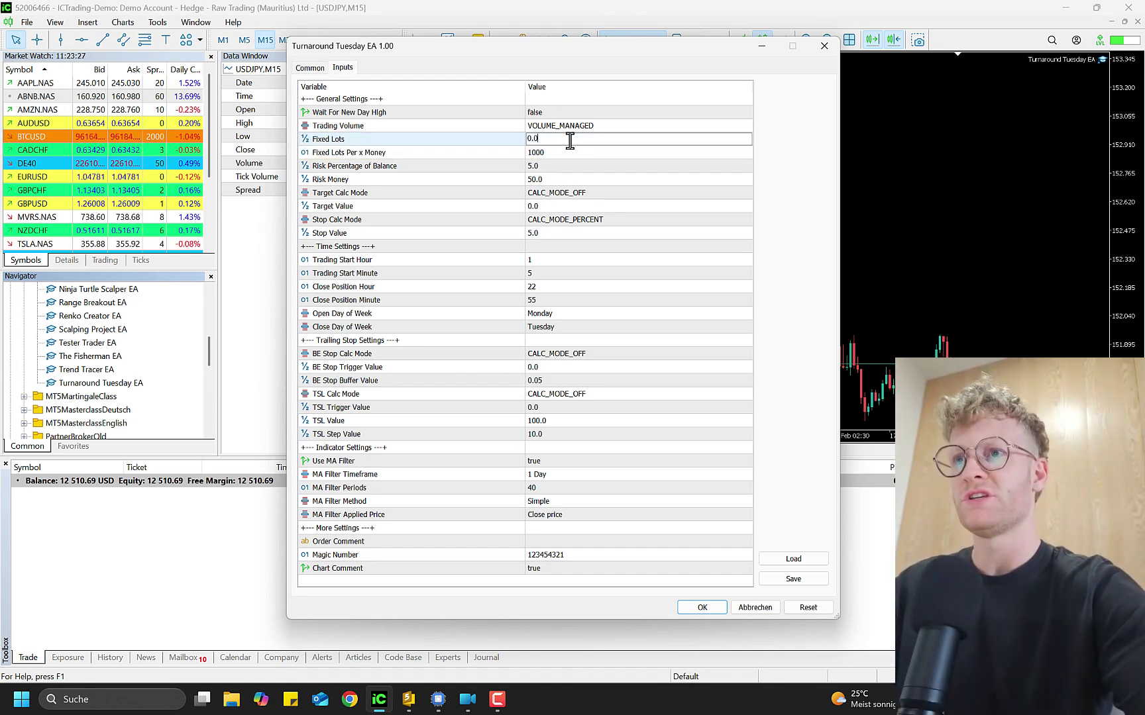
text(3)
key(Return)
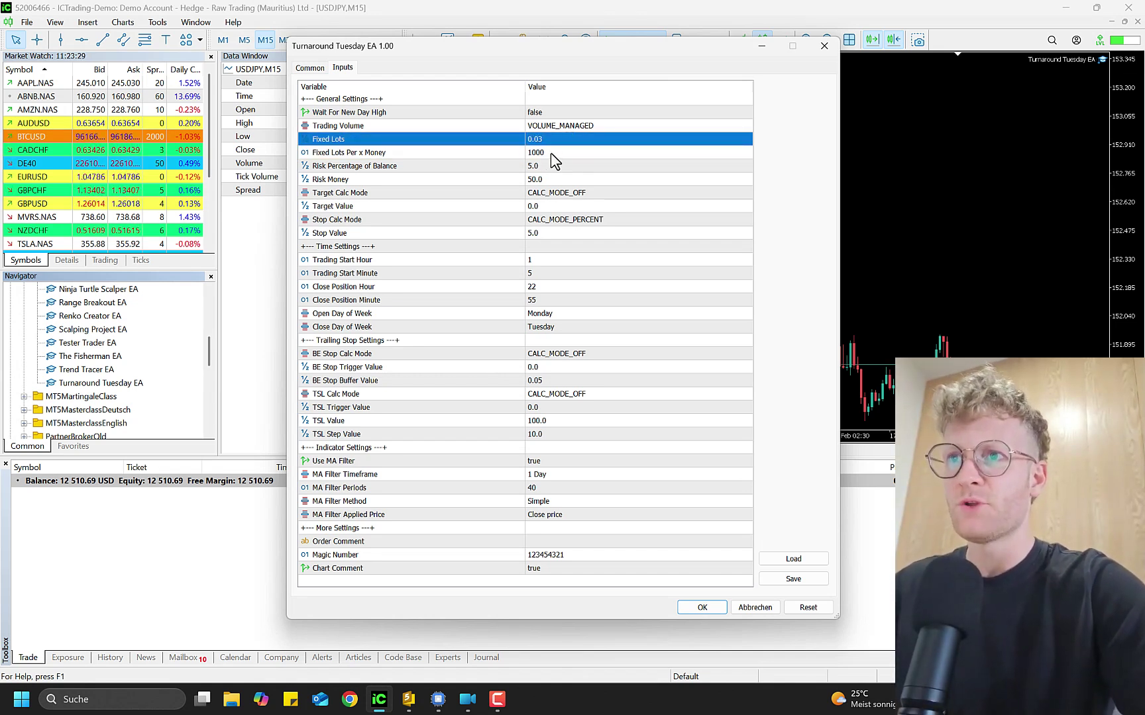
Step: Set Fixed Lots to 0.01 and Fixed Lots Per x Money to 100
click(555, 154)
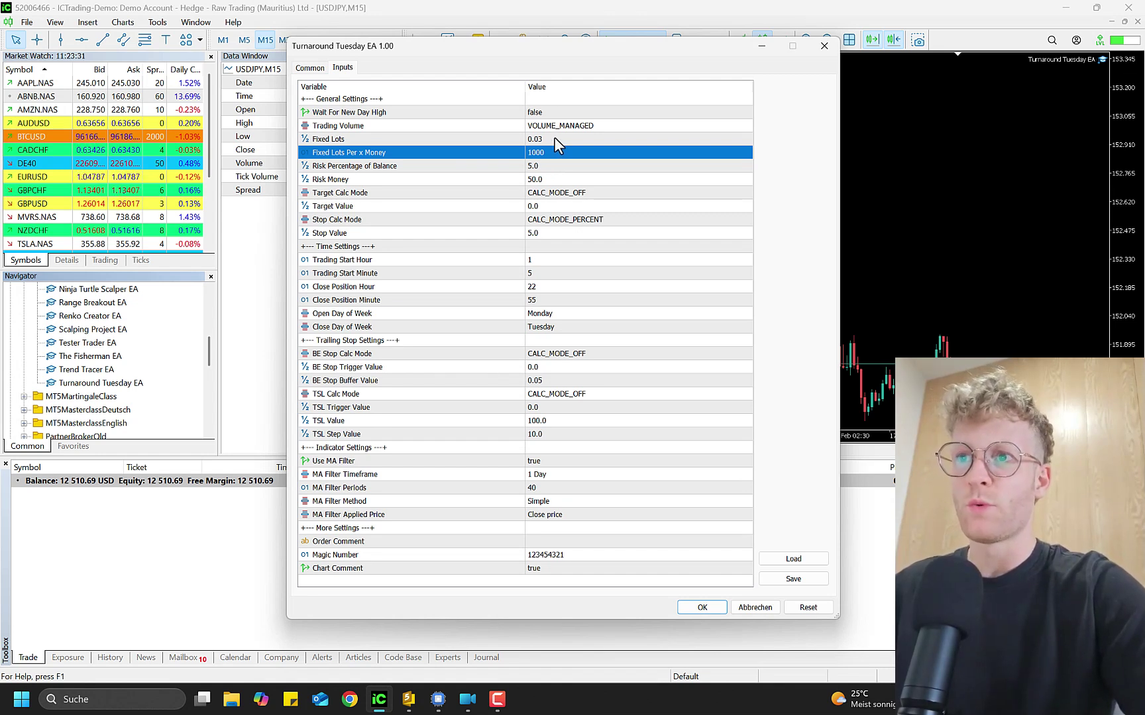
click(555, 141)
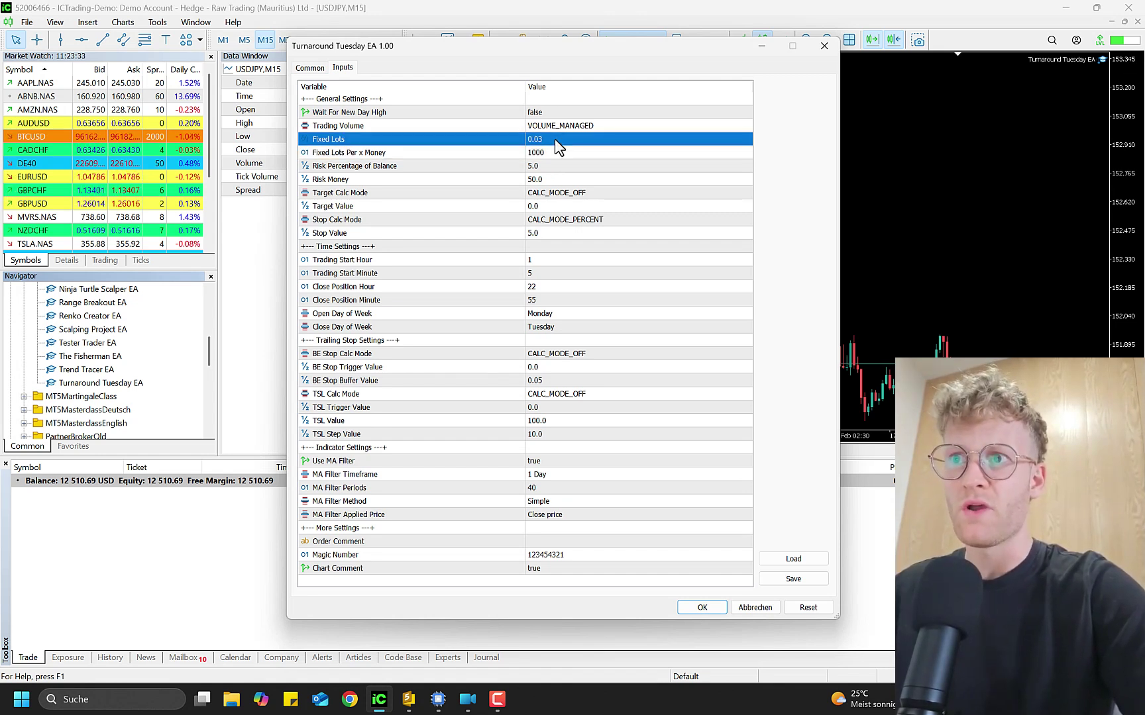
click(554, 139)
text(0.0)
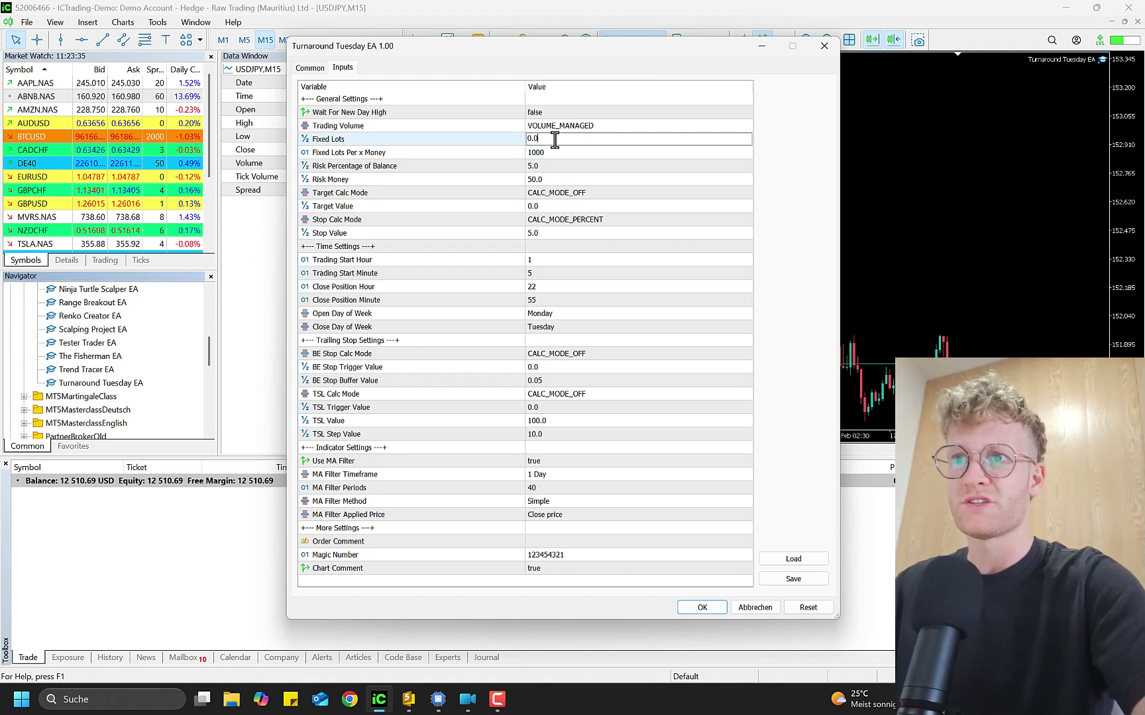
text(1)
key(Return)
click(554, 152)
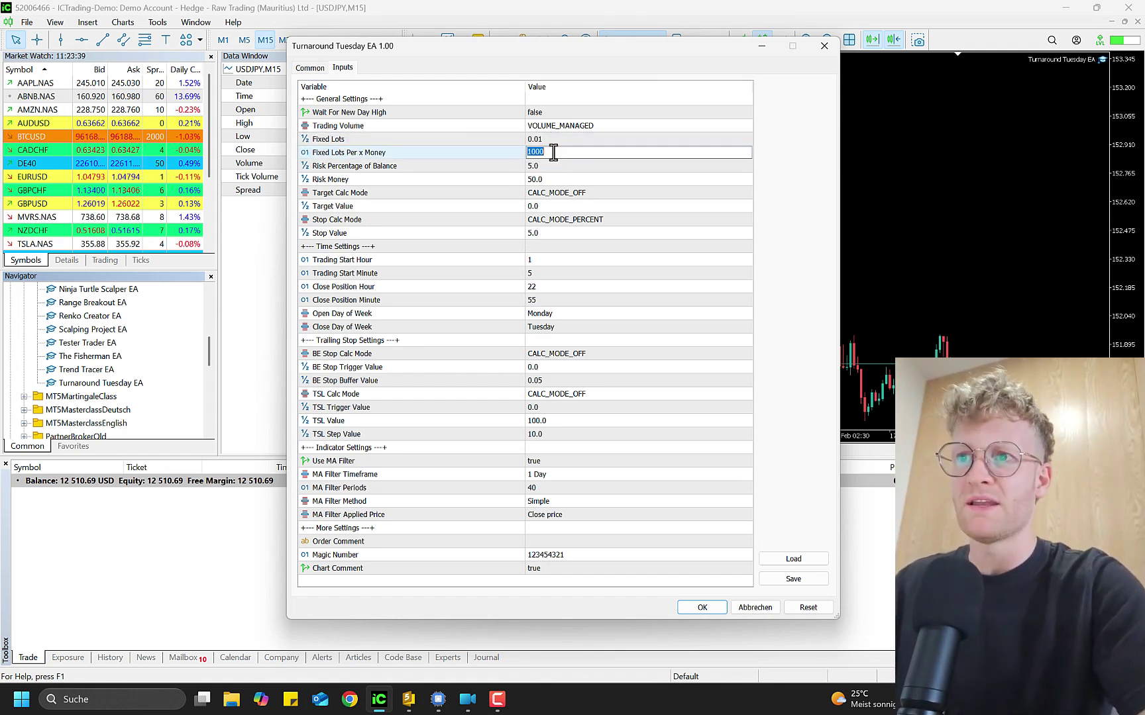
text(100)
key(Return)
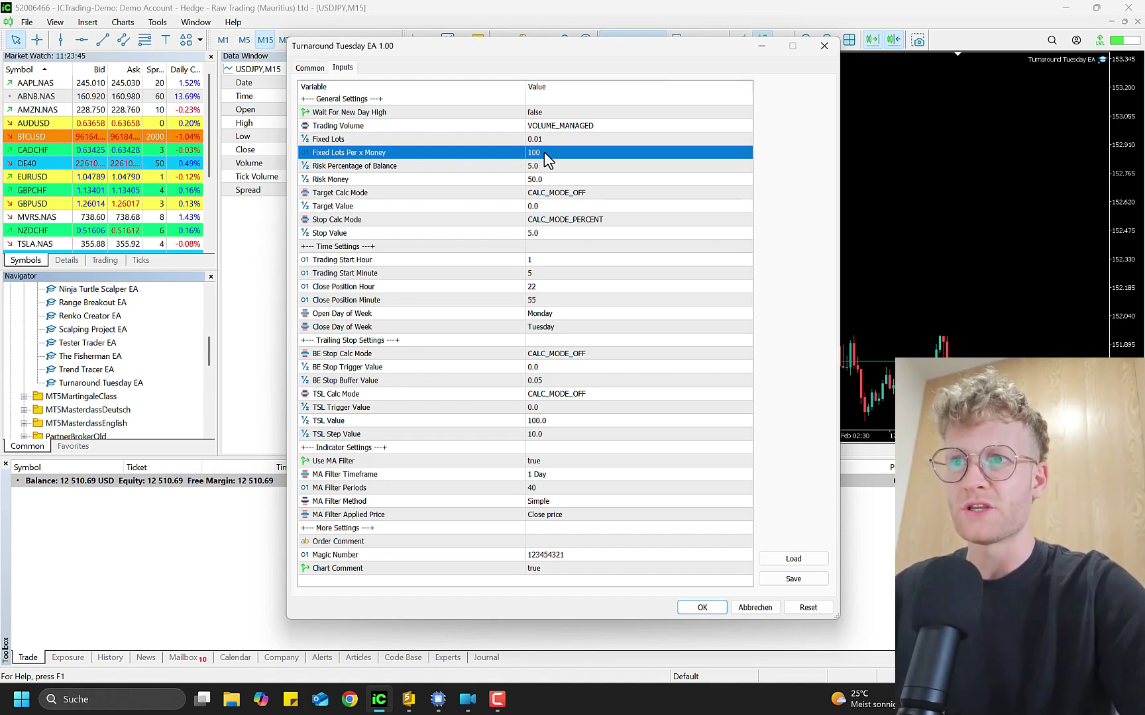
Step: Set Trading Volume to VOLUME_PERCENT and review the Risk Percentage of Balance input
double_click(574, 127)
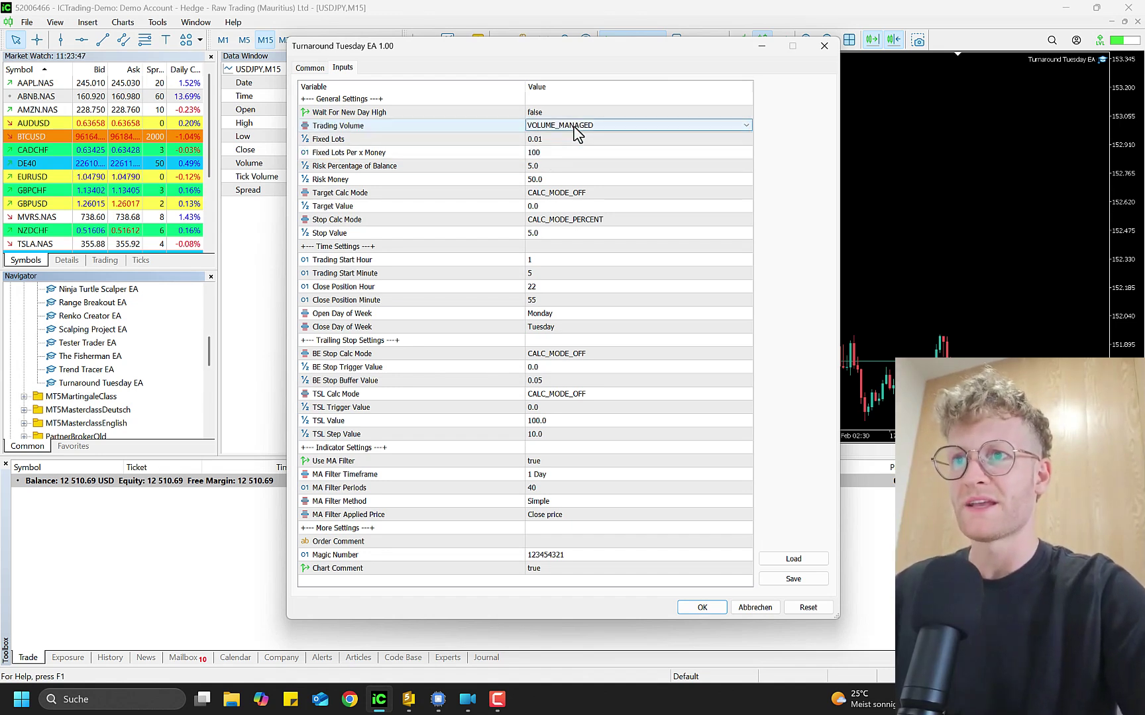
scroll(574, 127, down, 1)
click(574, 126)
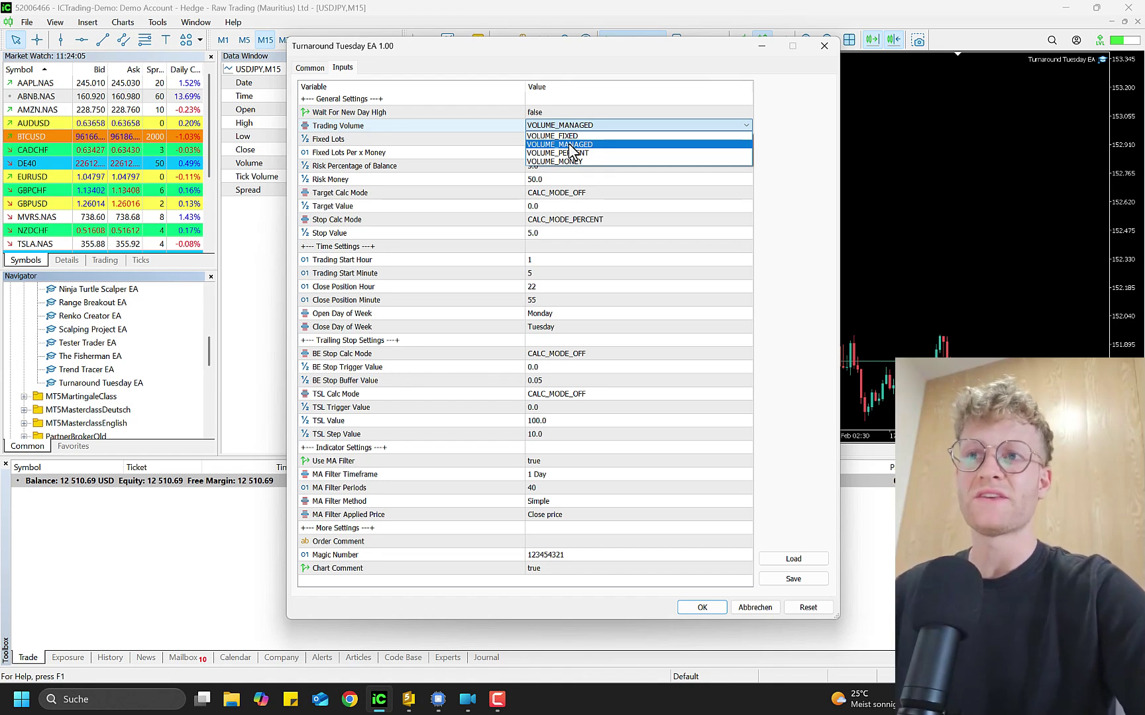
click(581, 156)
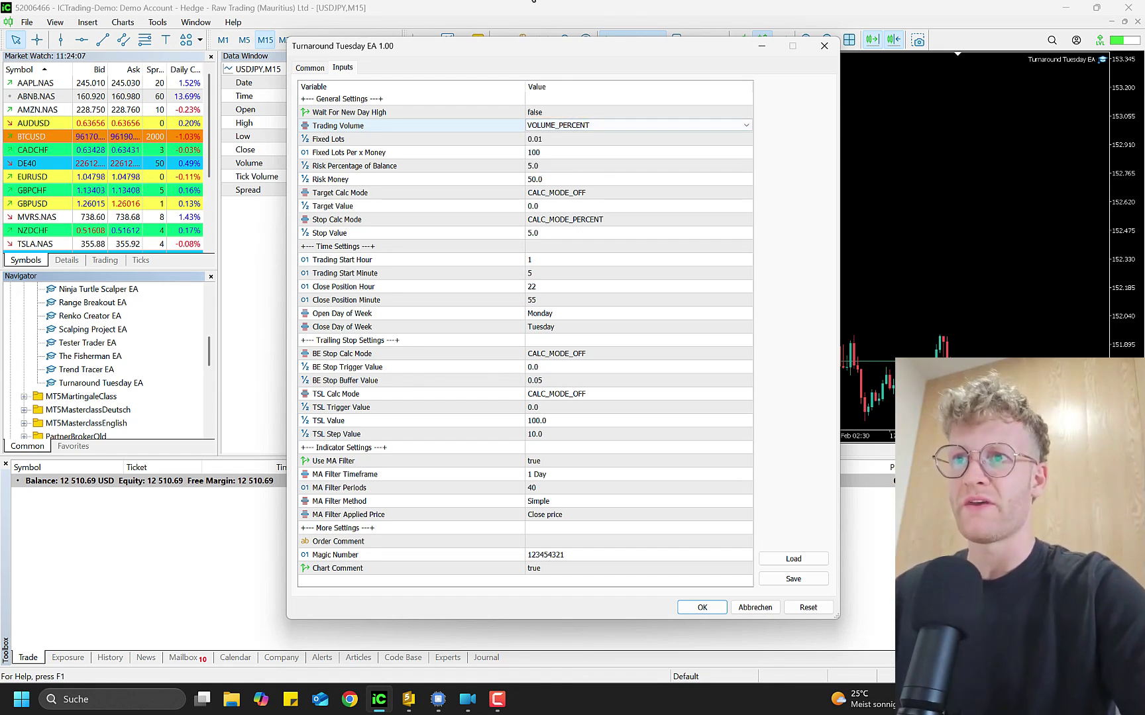
click(530, 162)
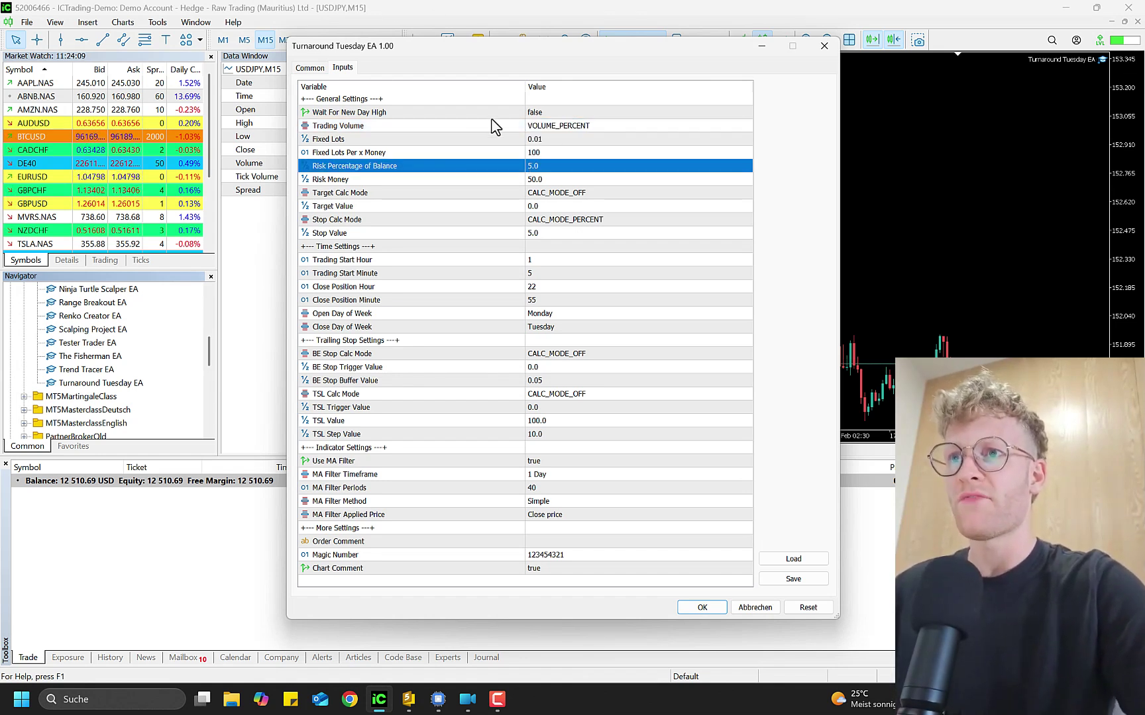
click(557, 168)
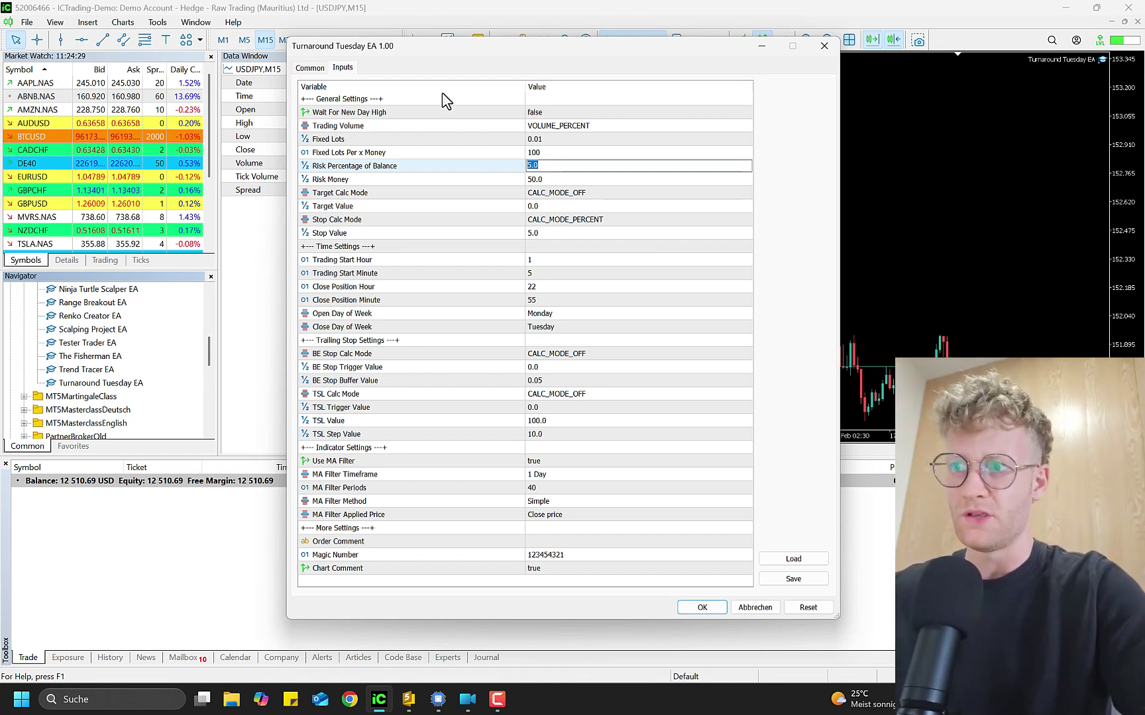
click(614, 273)
double_click(559, 167)
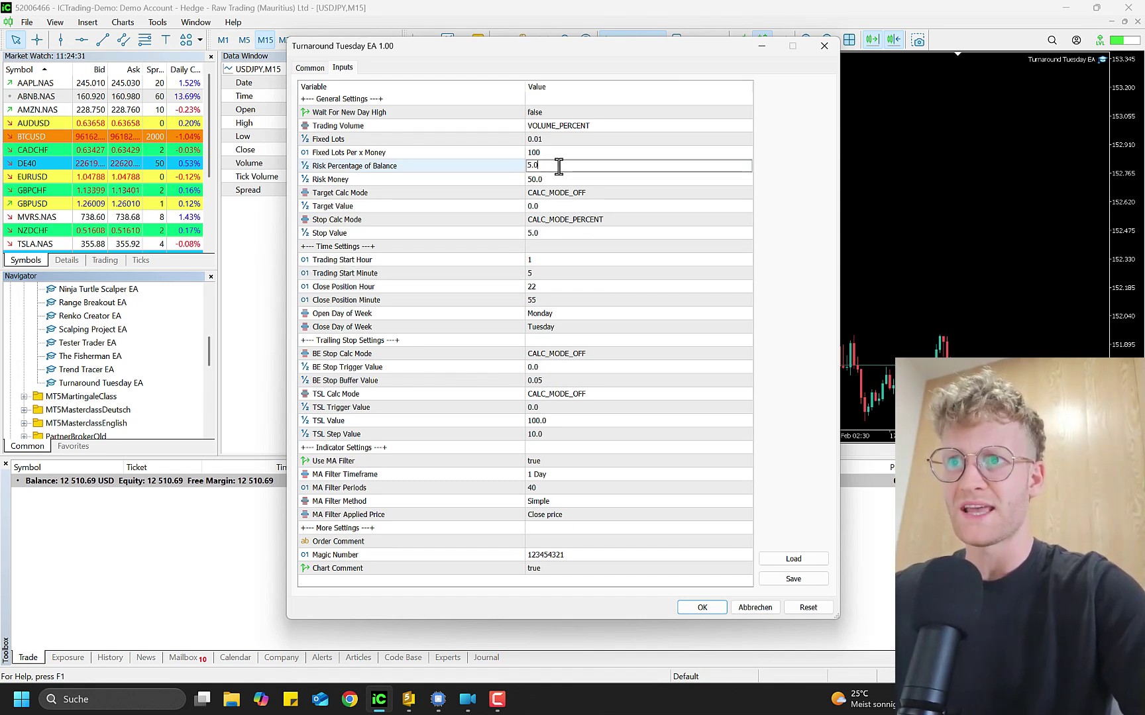
drag(559, 167, 512, 171)
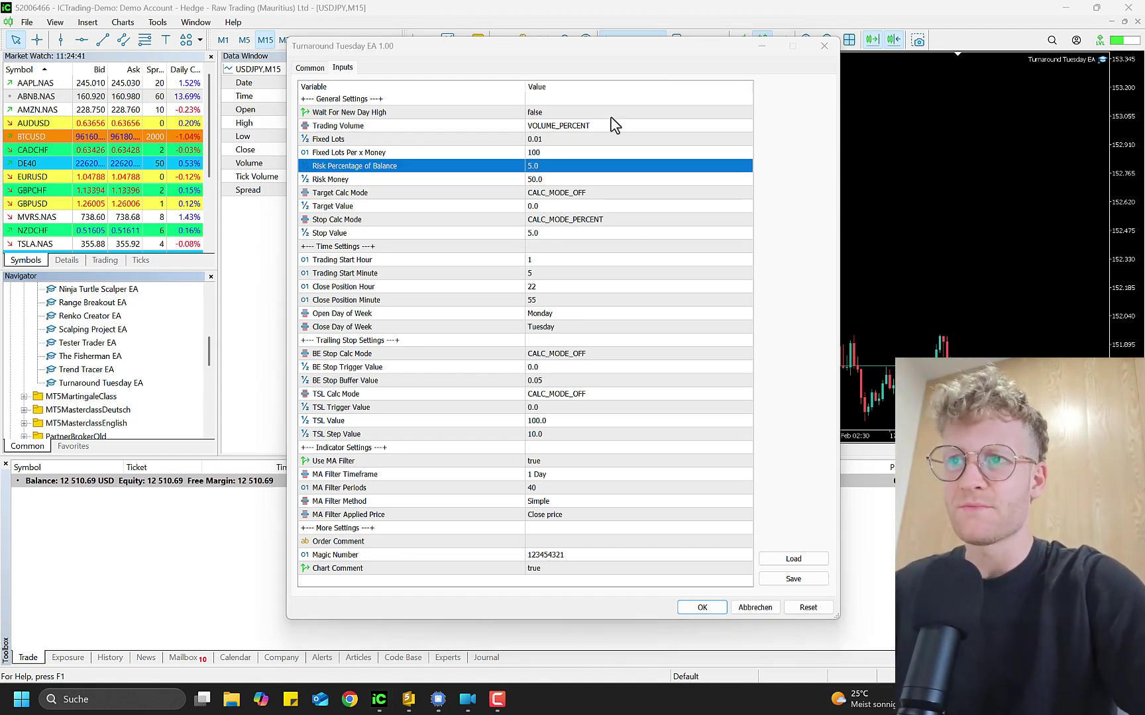
Step: Review the Risk Percentage of Balance and Risk Money inputs of the EA's general settings
click(534, 166)
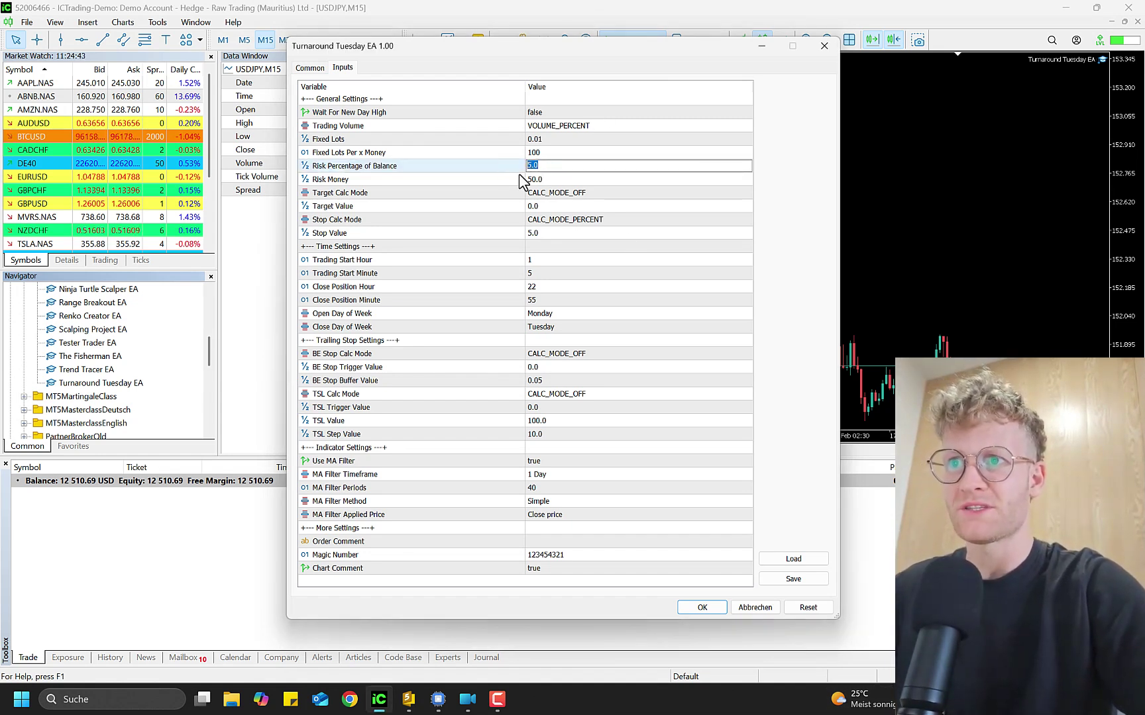
click(561, 181)
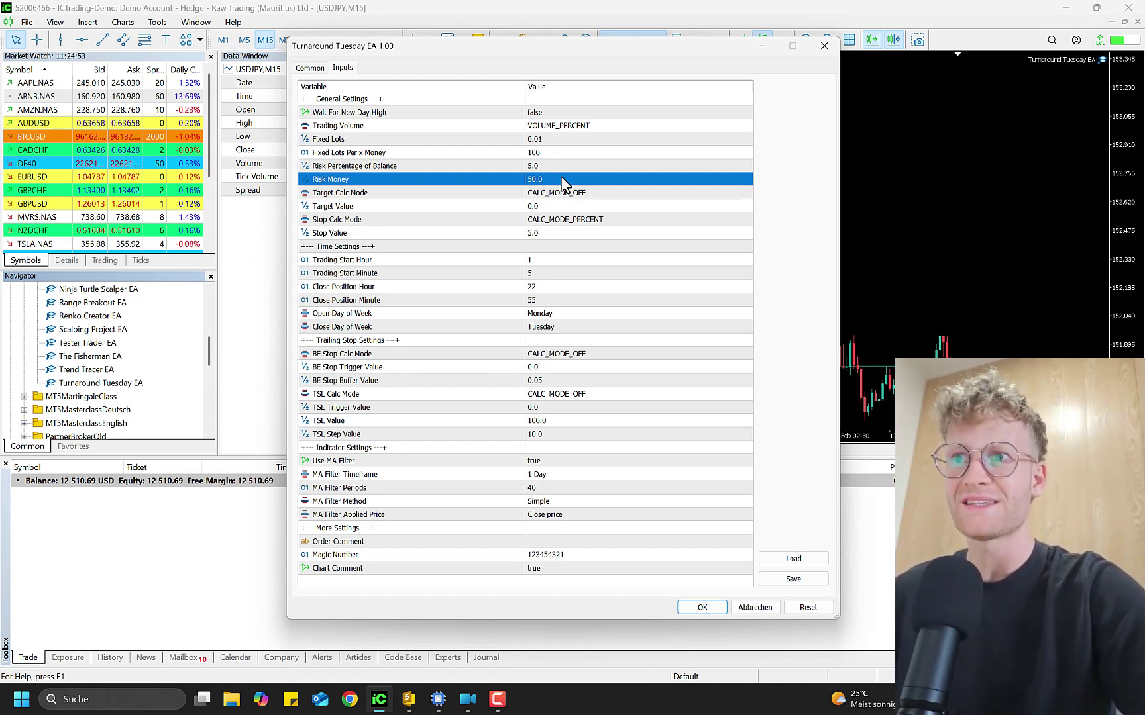
click(560, 182)
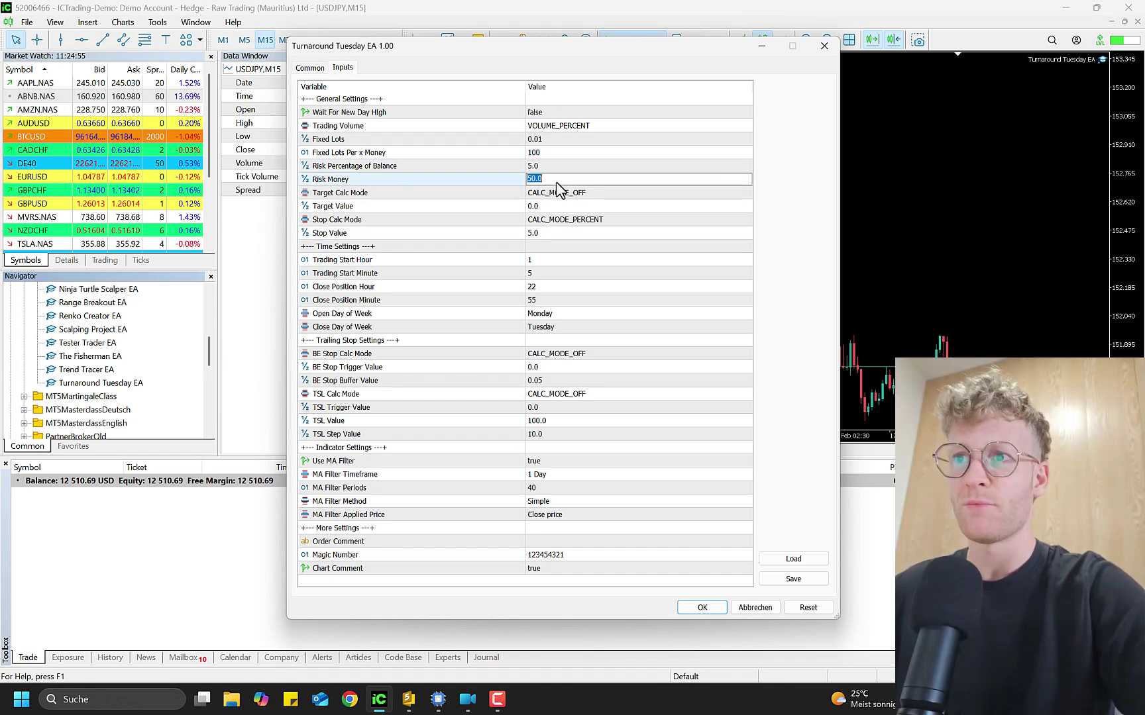
click(572, 260)
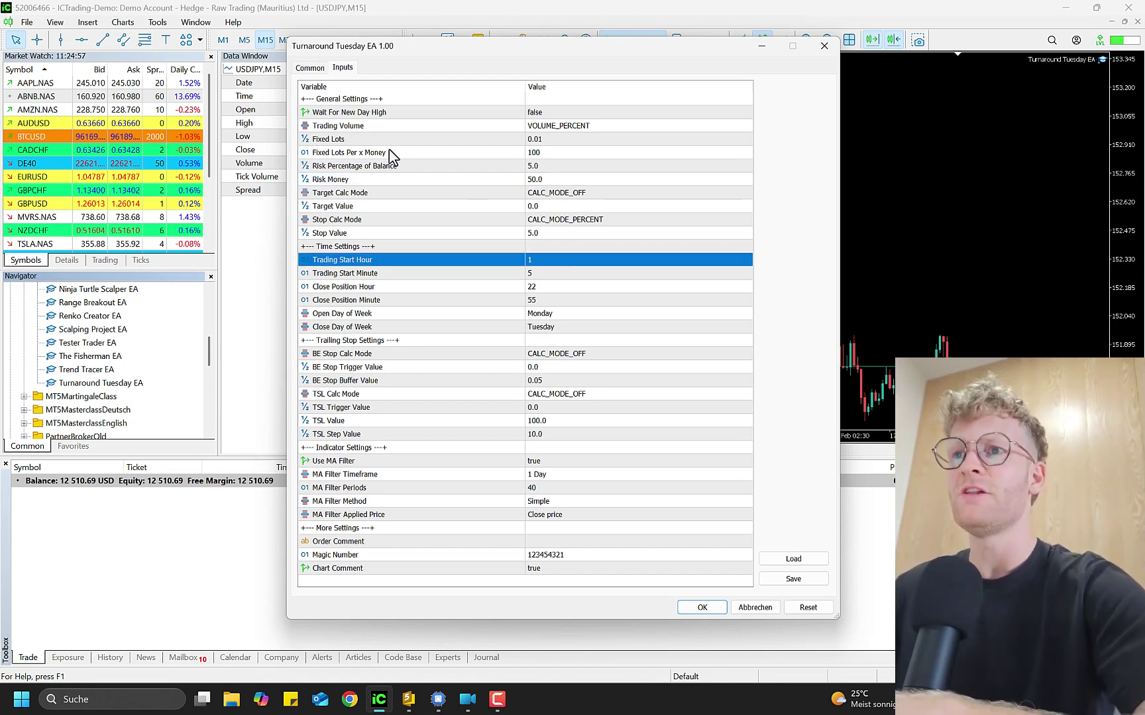
click(630, 222)
click(544, 170)
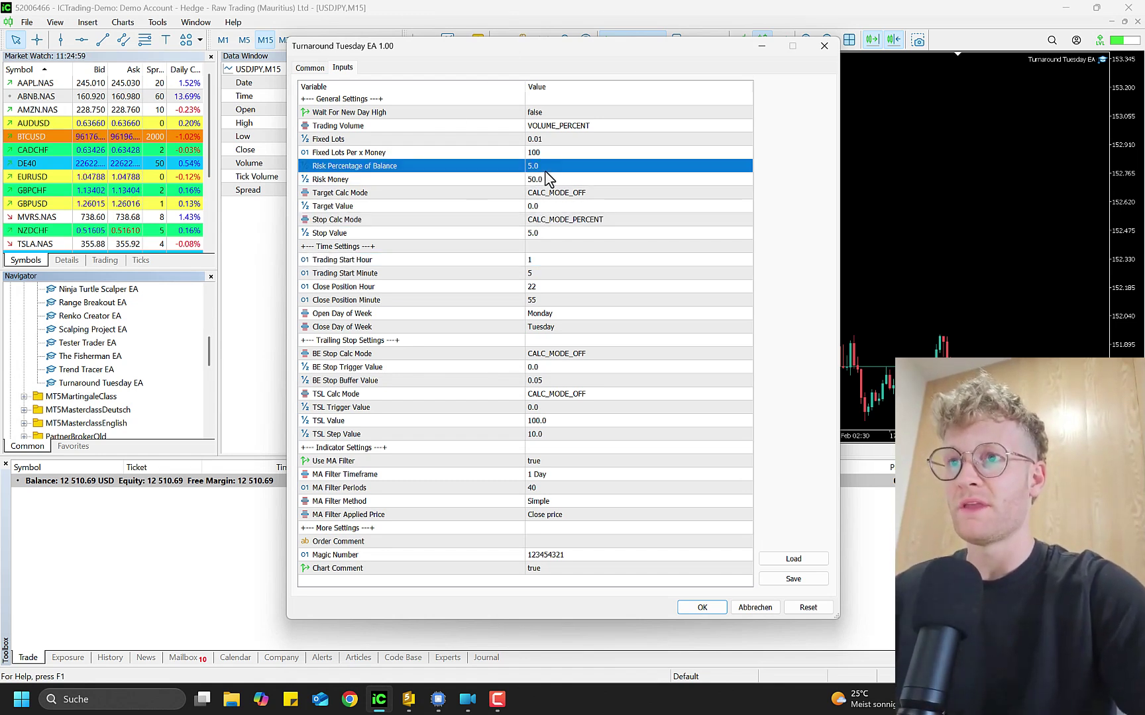
Step: Set Trading Volume to VOLUME_MONEY and review the Risk Money input
click(568, 126)
click(569, 126)
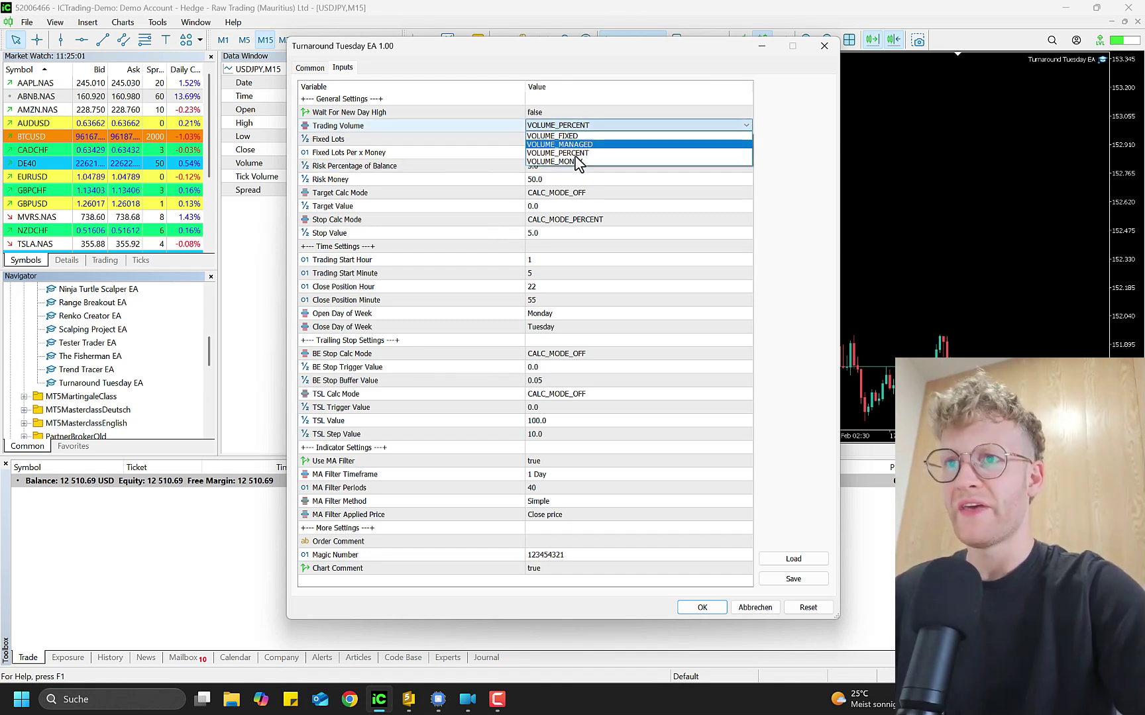
click(575, 161)
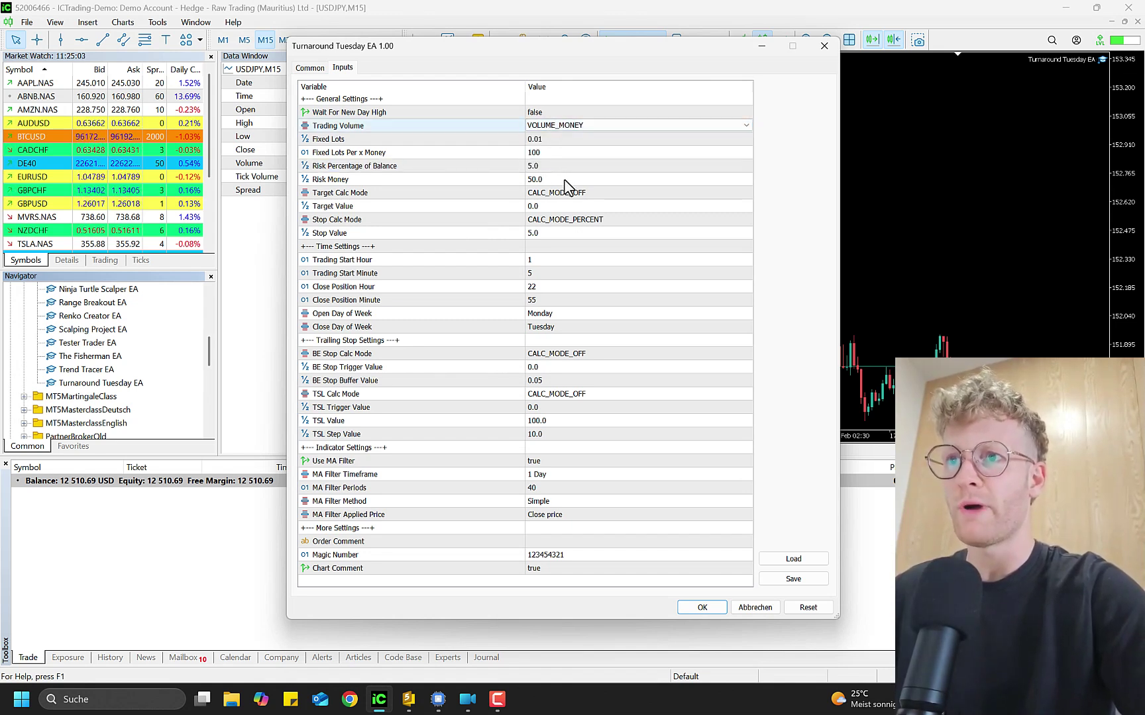
click(563, 180)
click(564, 181)
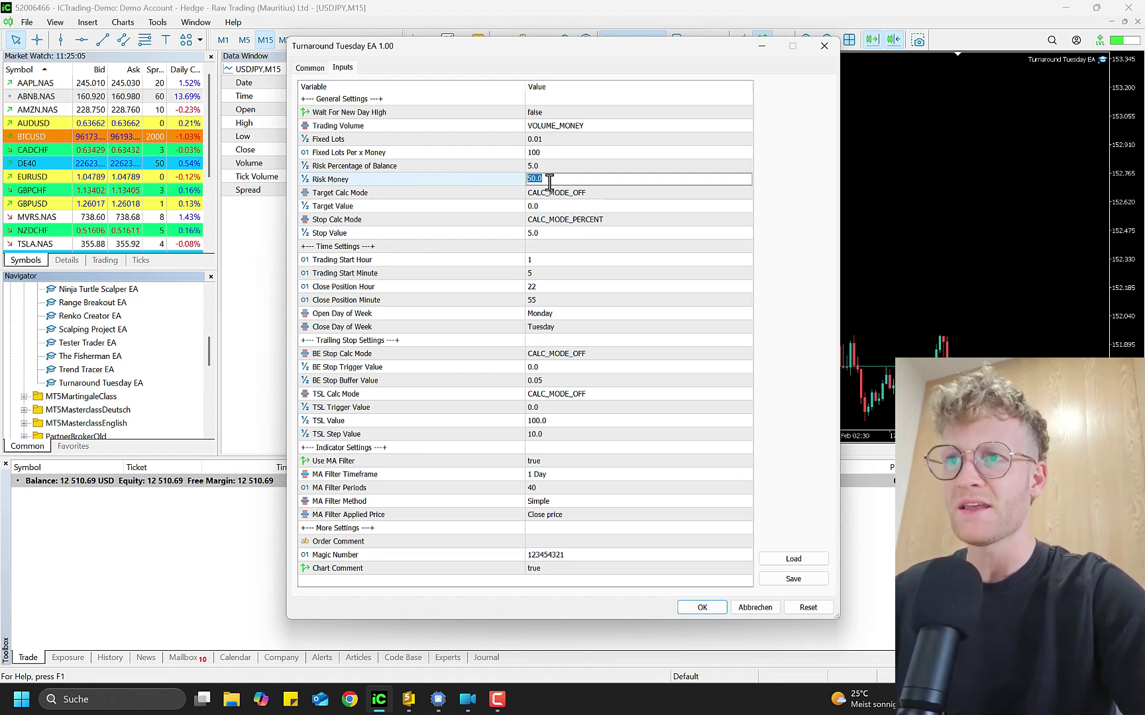
click(500, 181)
click(551, 180)
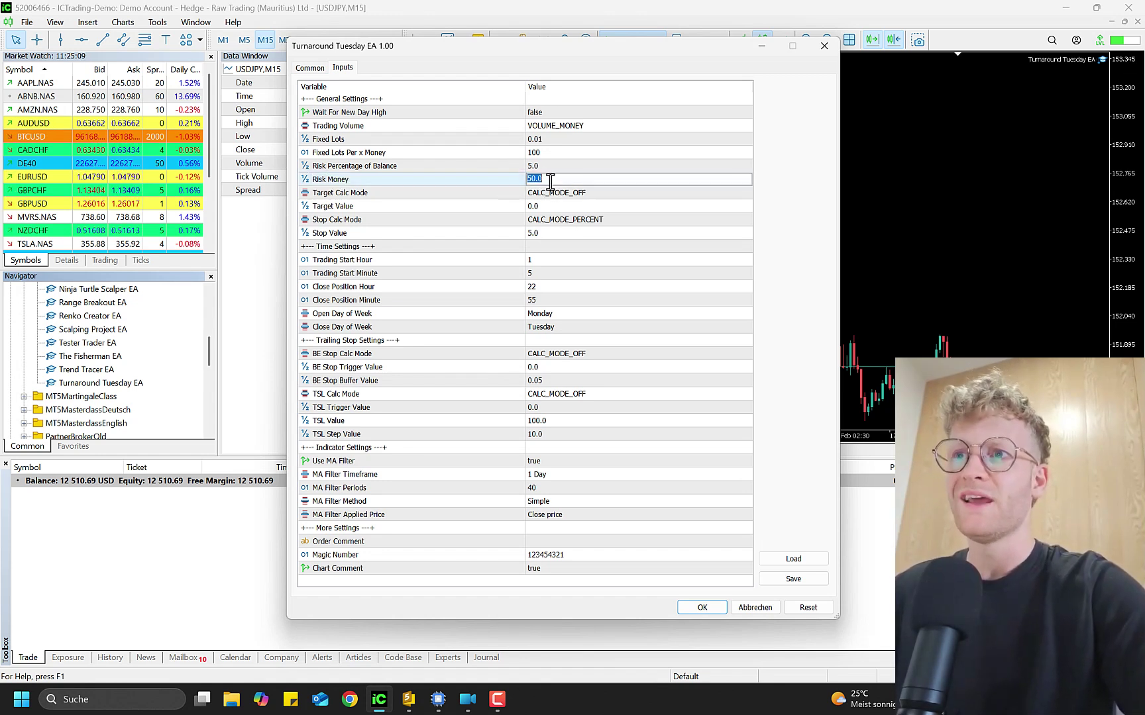
click(510, 184)
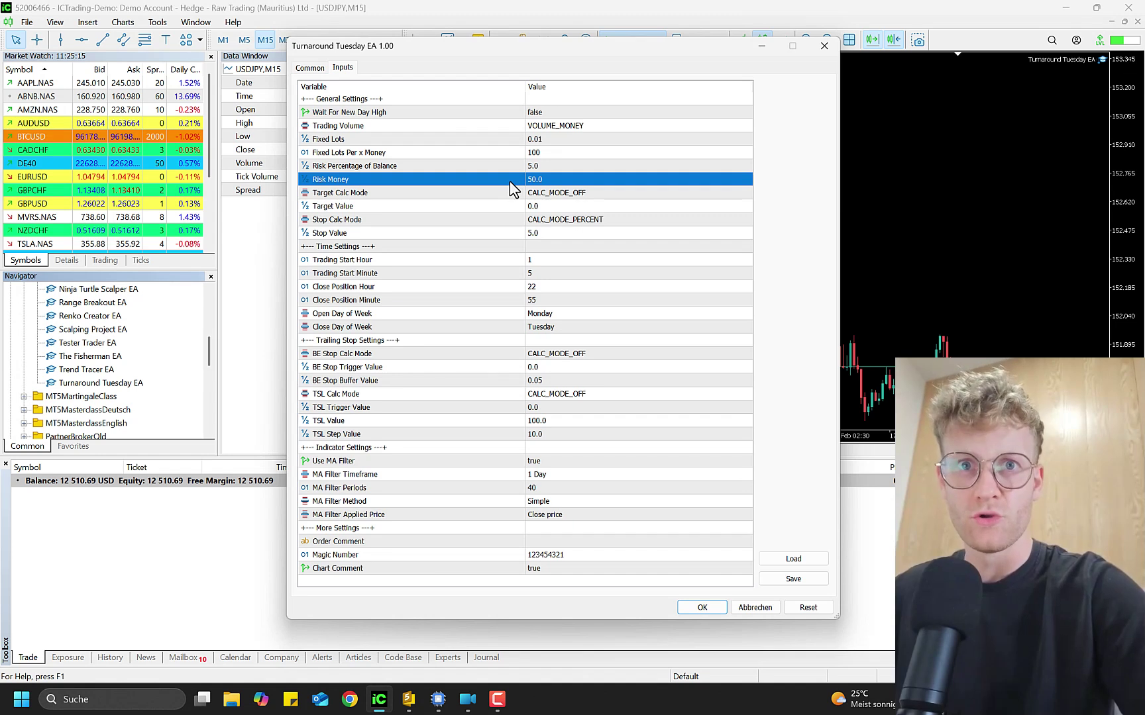
Step: Review the available Target Calc Mode options, keeping CALC_MODE_OFF, and look over the target and stop inputs
click(555, 198)
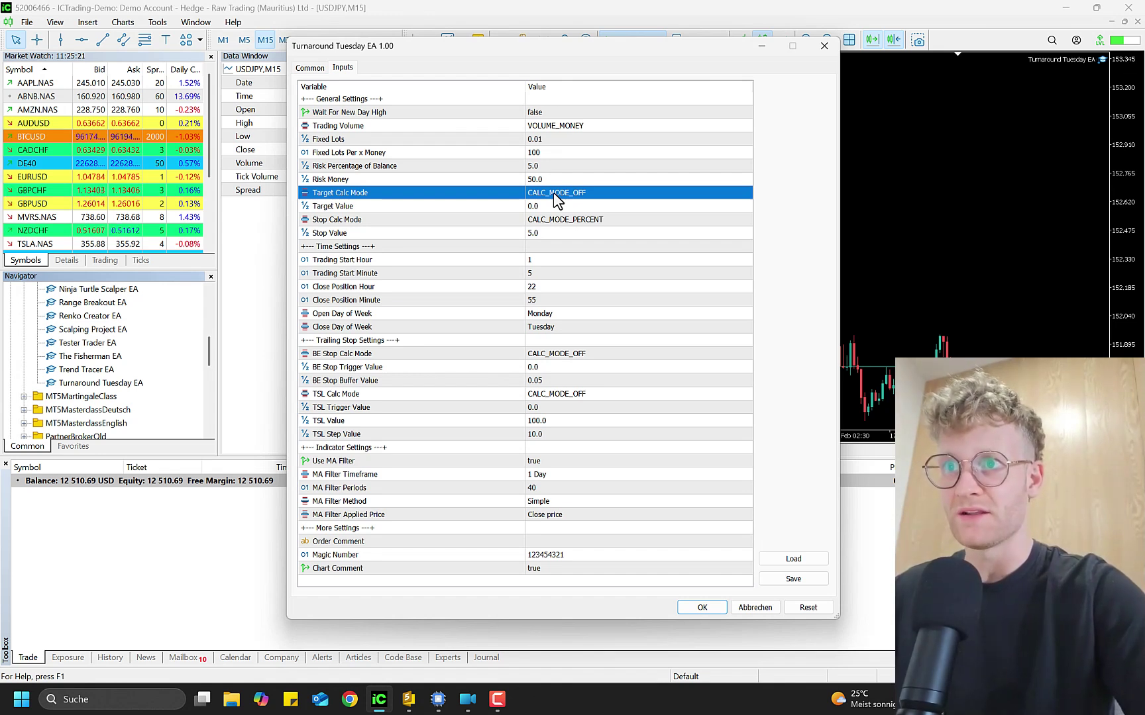
click(555, 198)
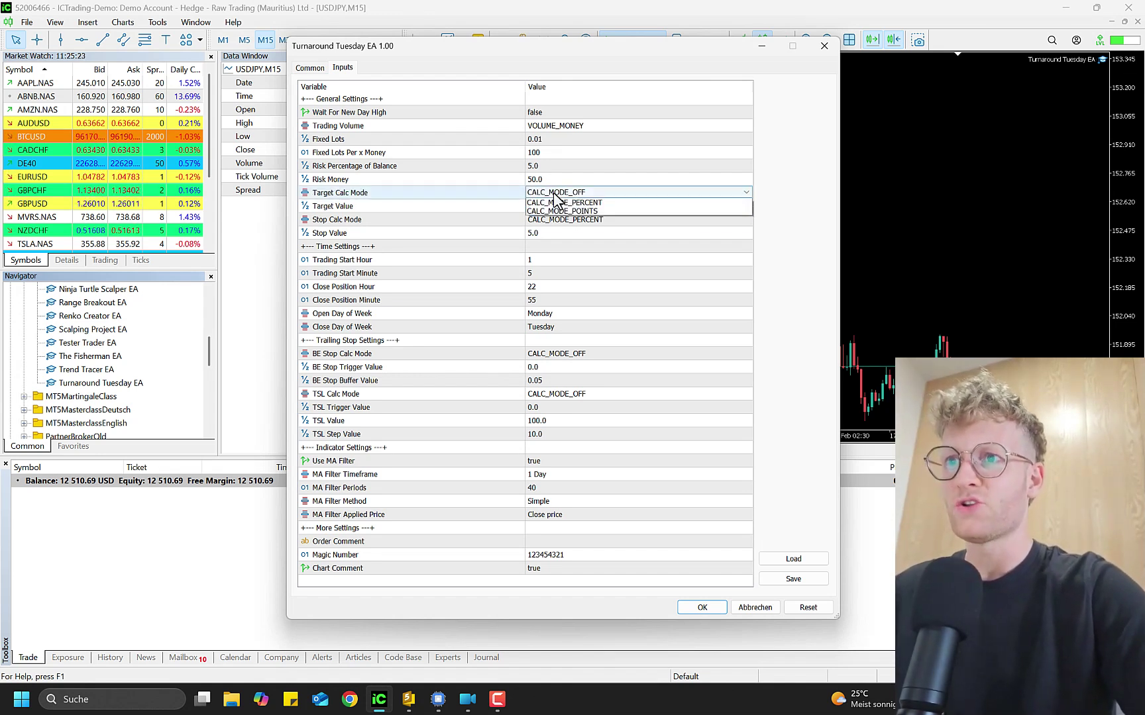
click(555, 197)
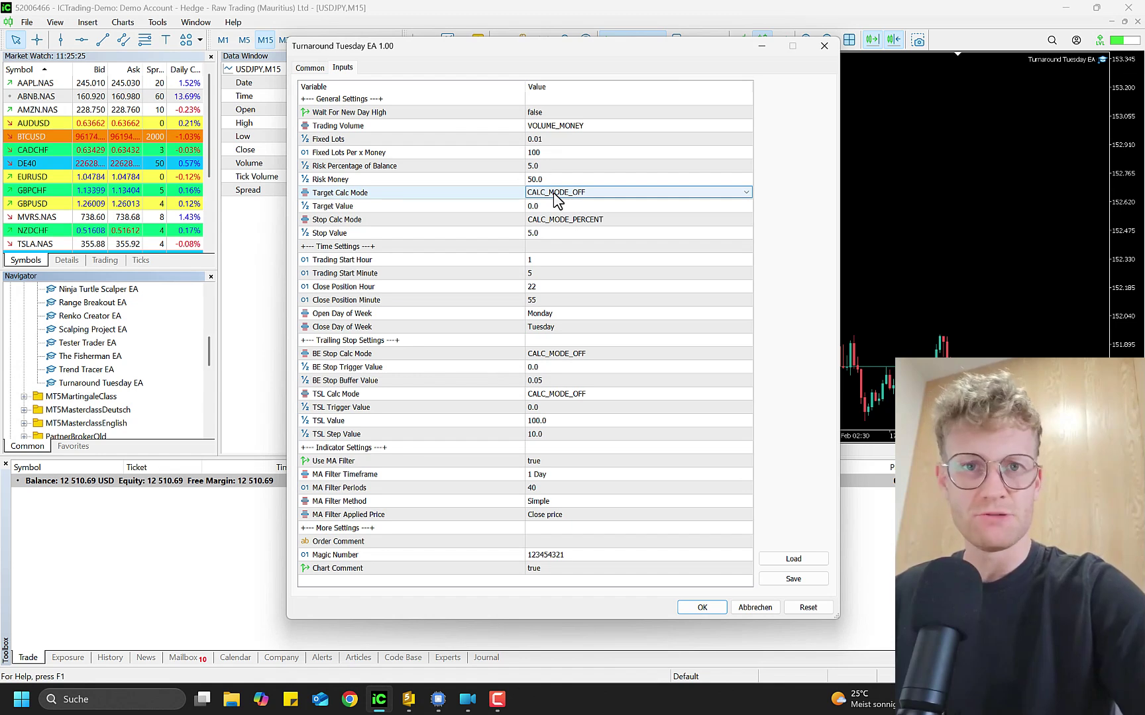
click(580, 225)
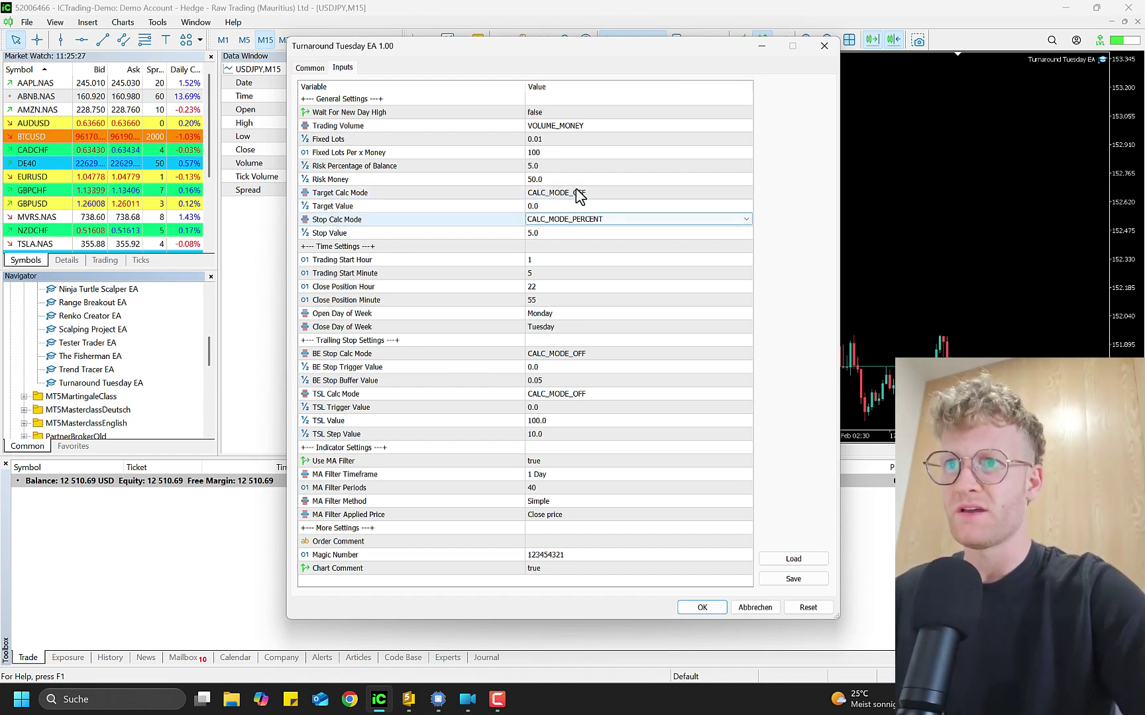
click(580, 194)
click(579, 194)
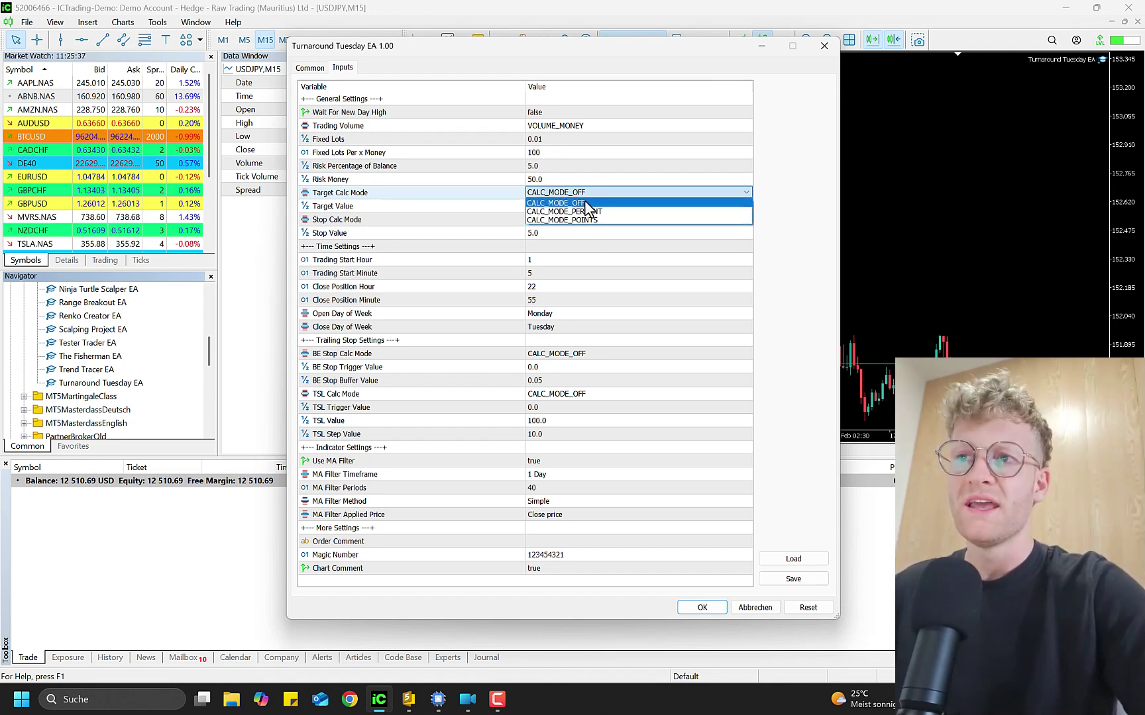
click(584, 202)
click(625, 233)
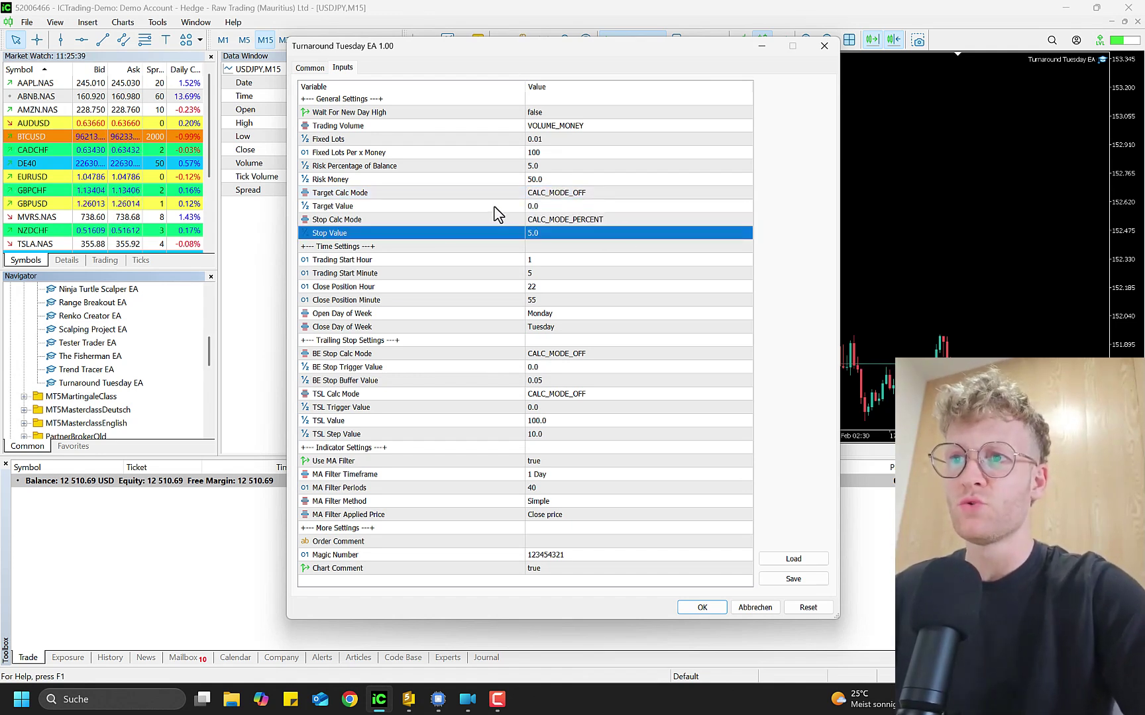
click(494, 207)
Step: Set Stop Calc Mode to CALC_MODE_OFF
click(603, 221)
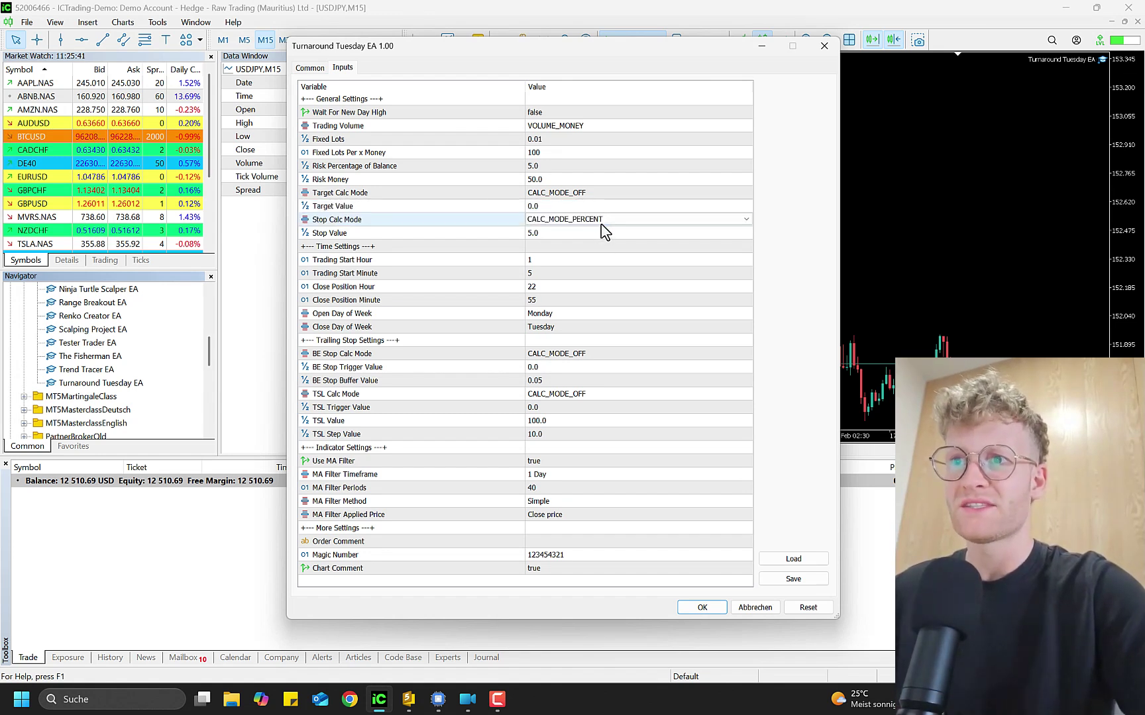
click(602, 221)
click(602, 229)
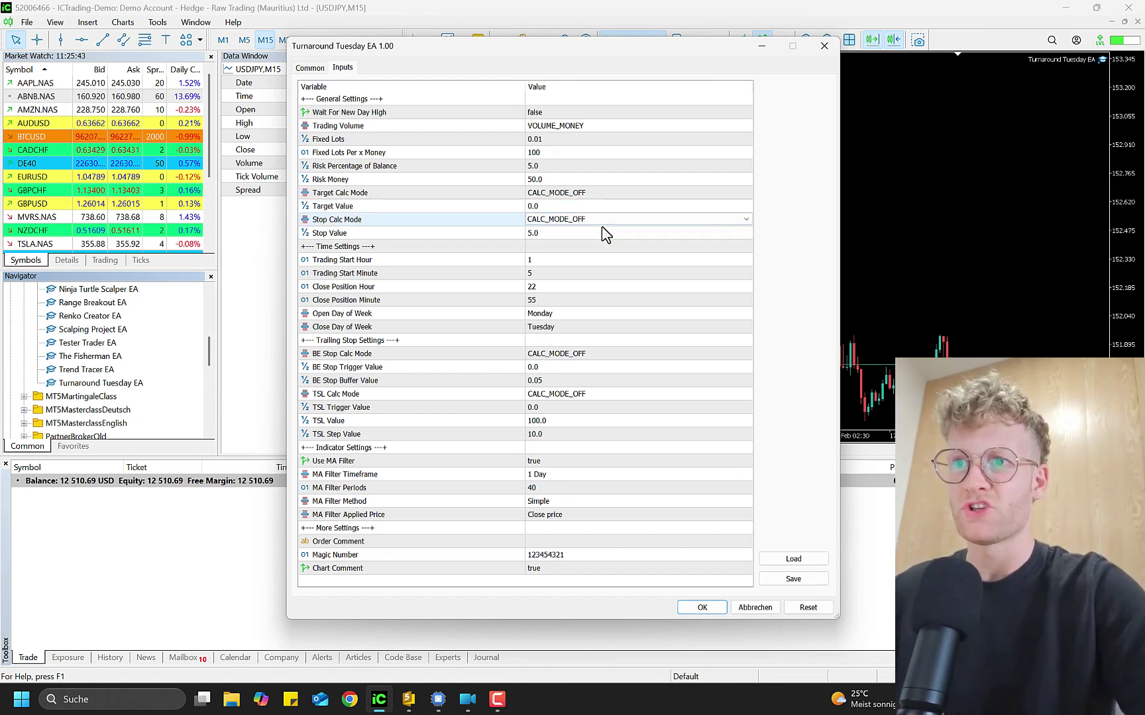
Step: Set Target Calc Mode to CALC_MODE_PERCENT with a Target Value of 1
click(575, 196)
click(576, 195)
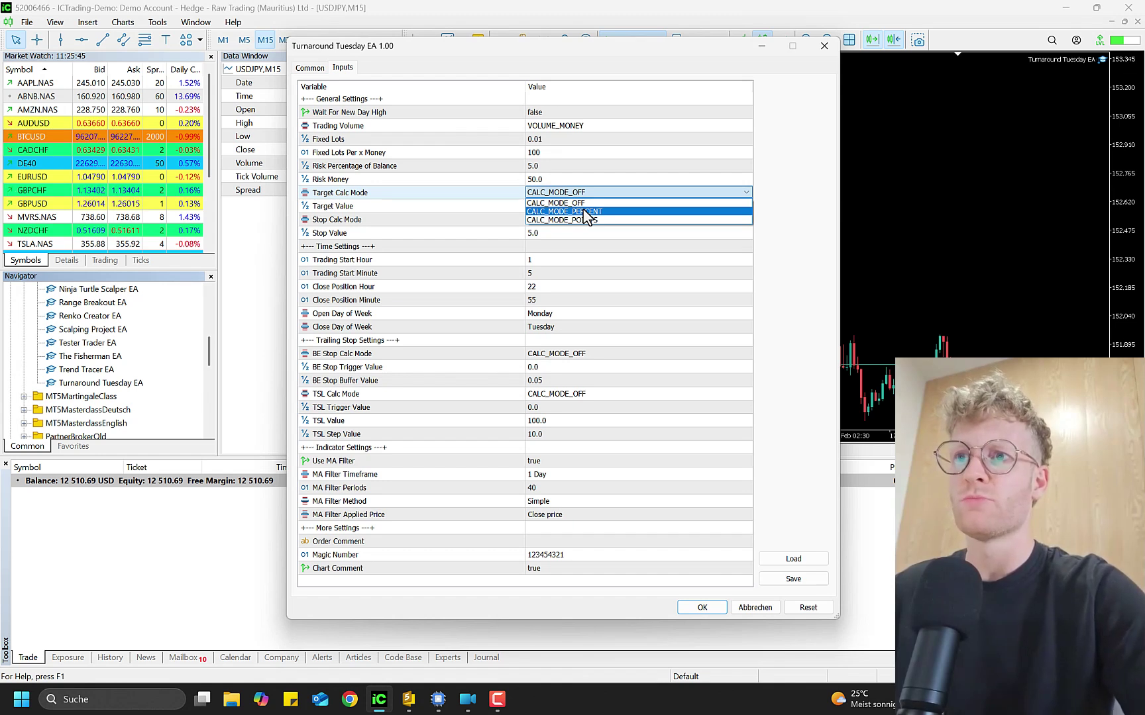
click(577, 215)
click(563, 207)
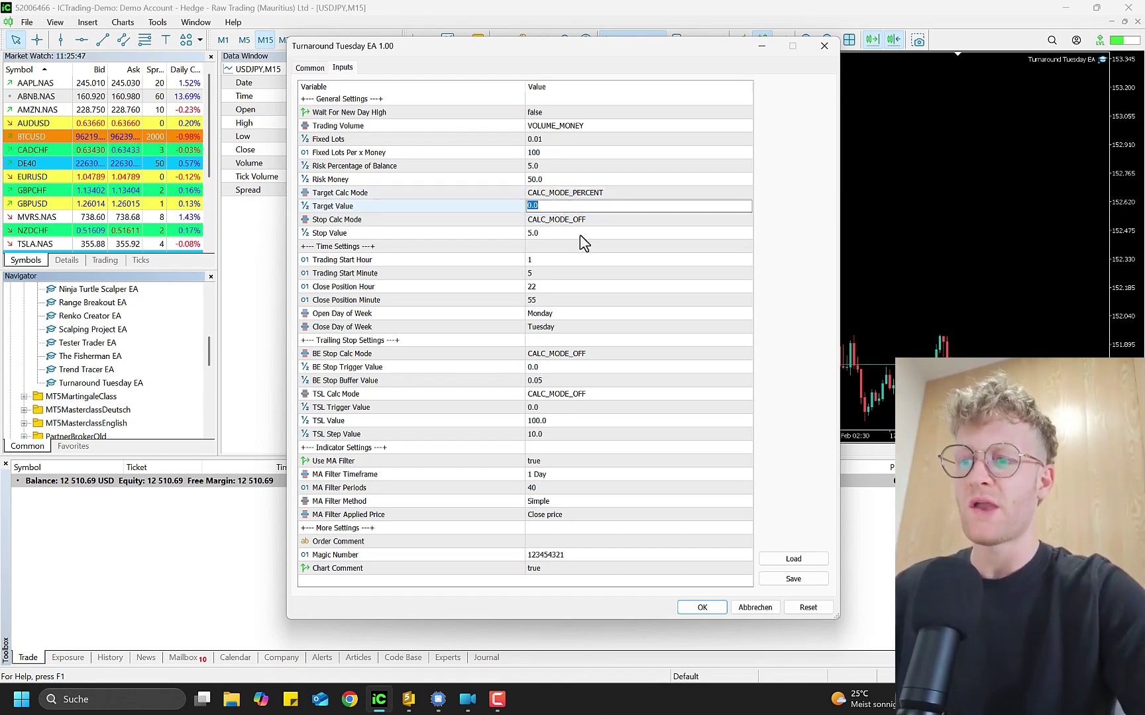
text(1)
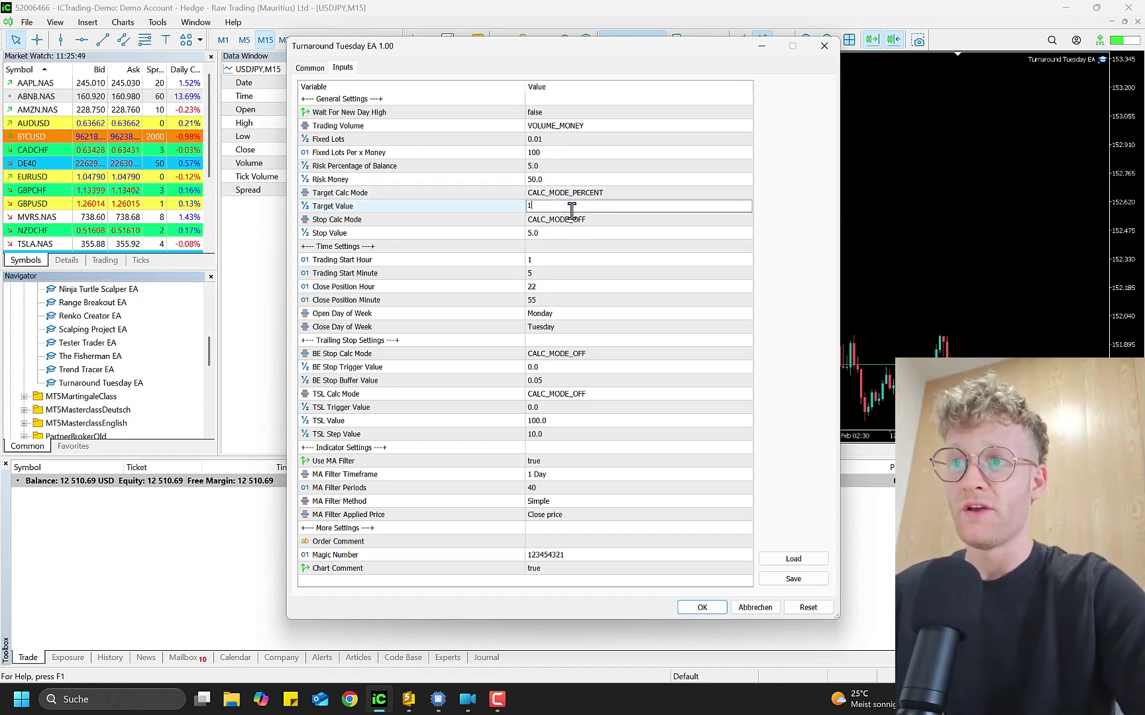
click(478, 210)
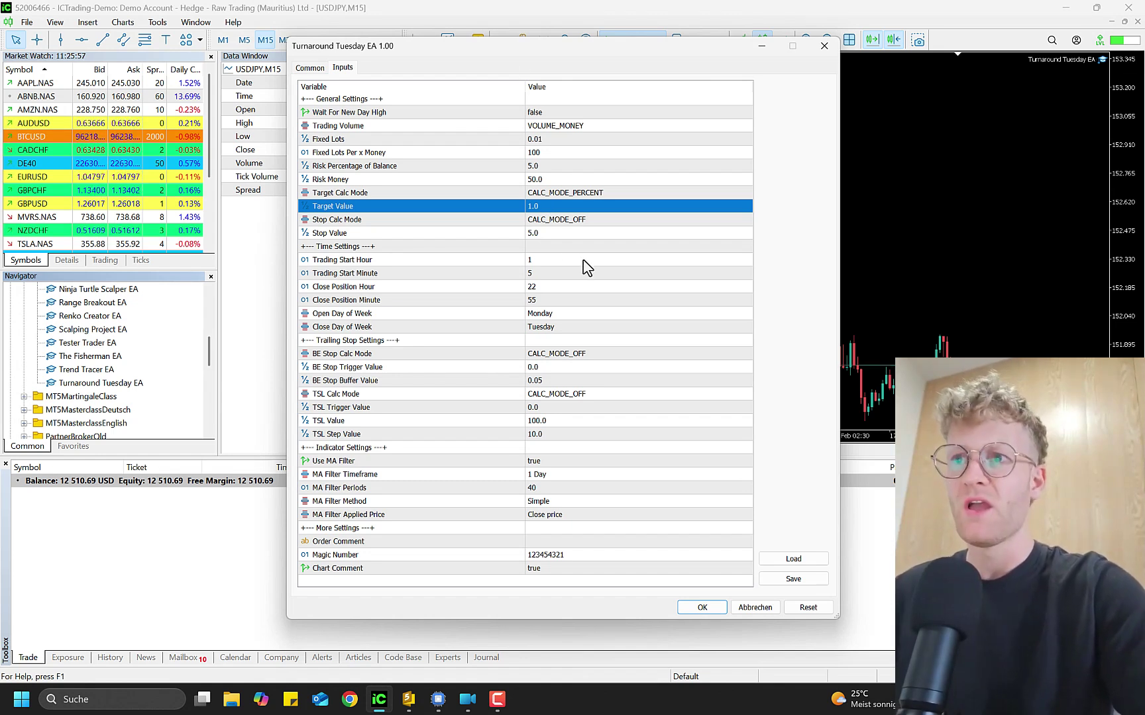
Step: Set Target Calc Mode to CALC_MODE_POINTS with a Target Value of 5000
click(571, 199)
click(570, 199)
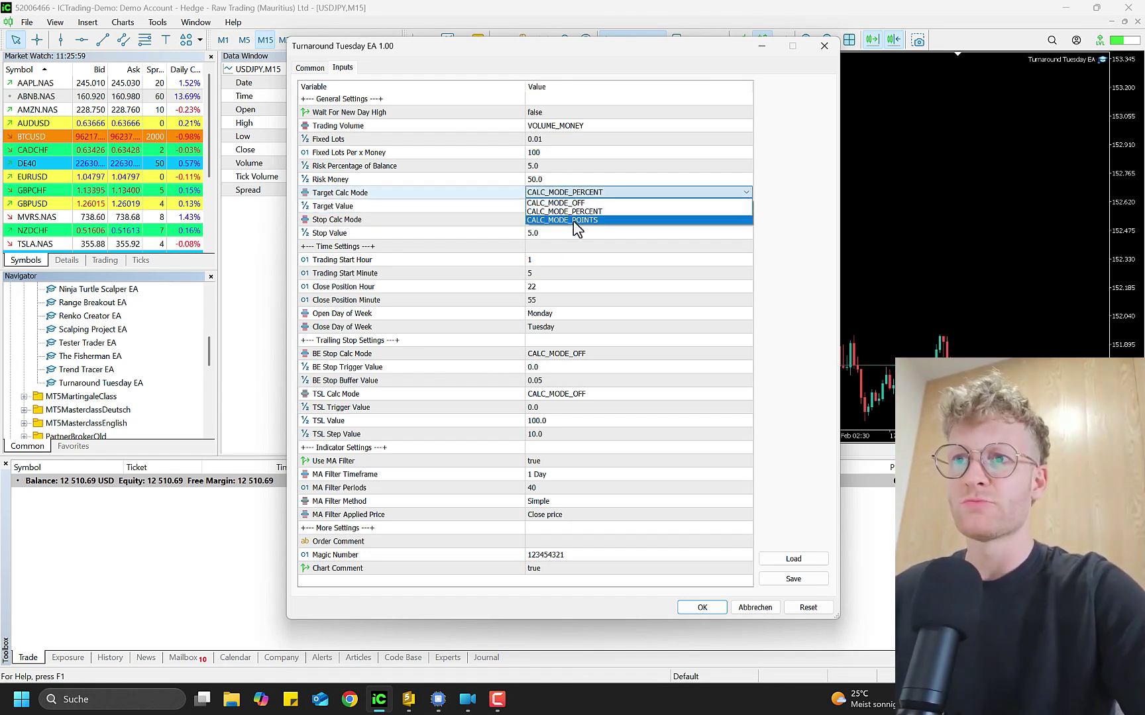
click(574, 224)
double_click(557, 207)
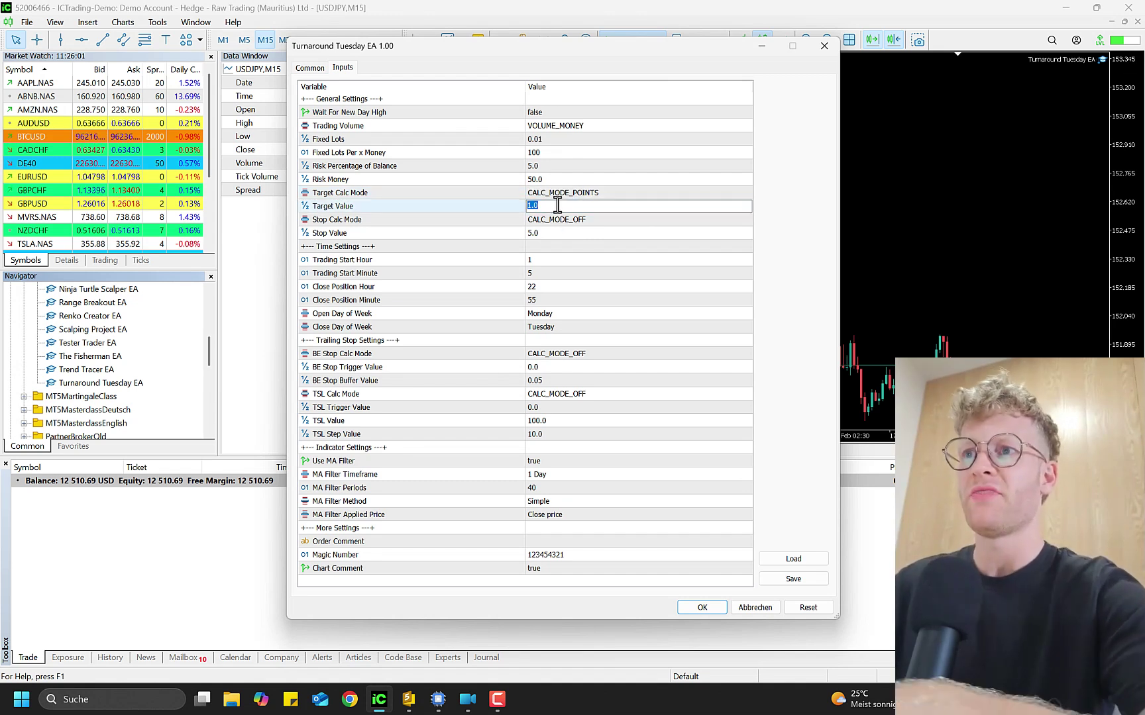
key(BackSpace)
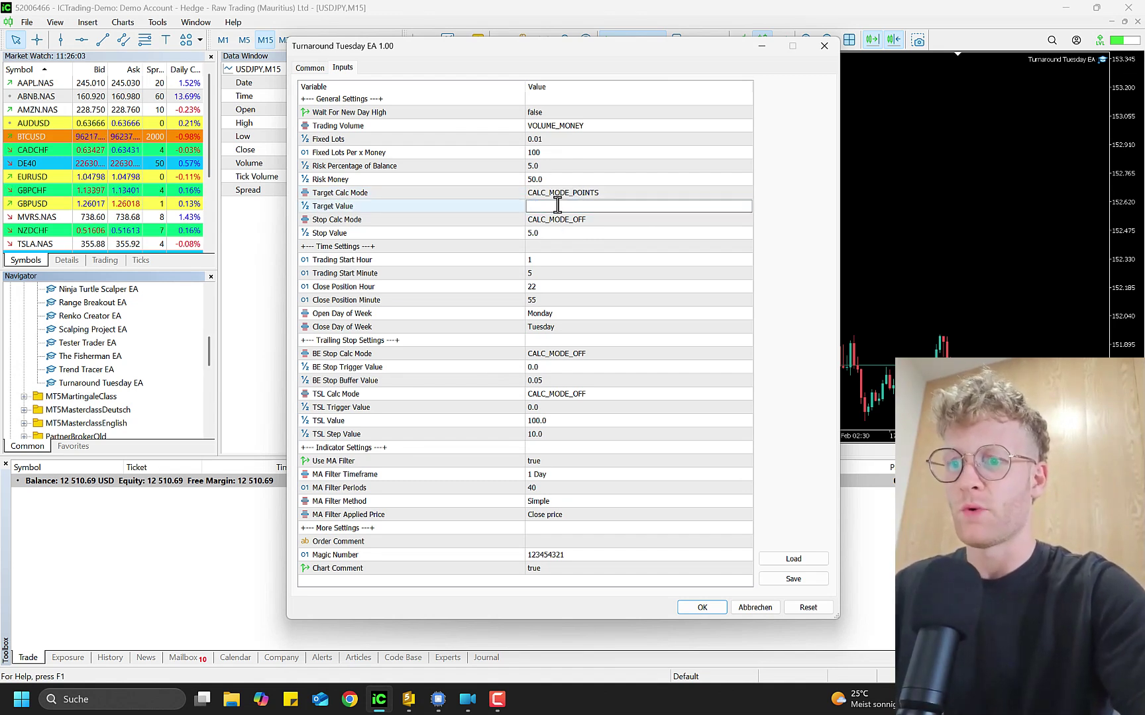
text(1)
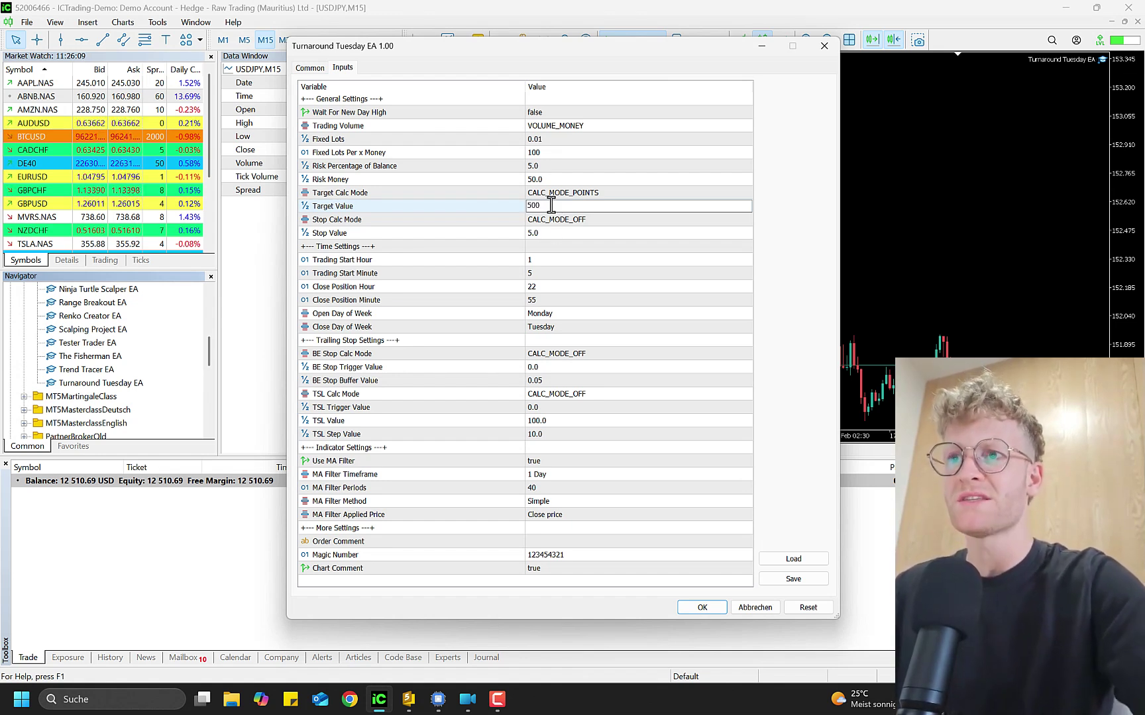
click(493, 208)
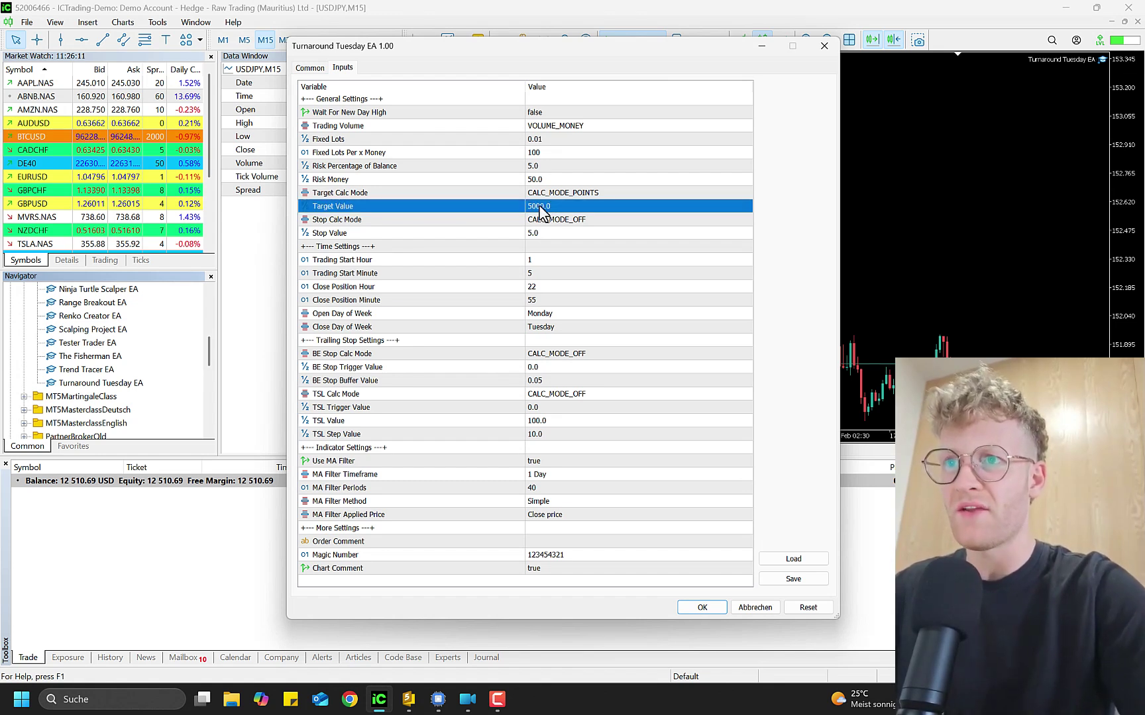
Step: Set the Target Value to 500 for the points calculation mode
double_click(546, 207)
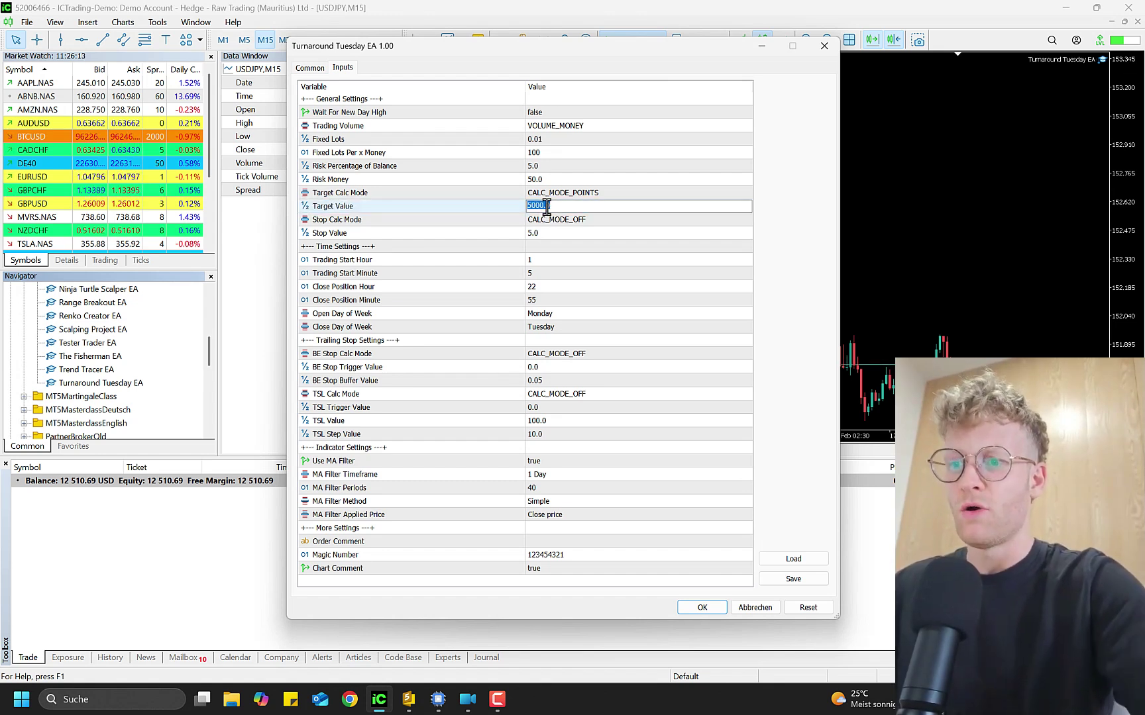
text(500)
key(Return)
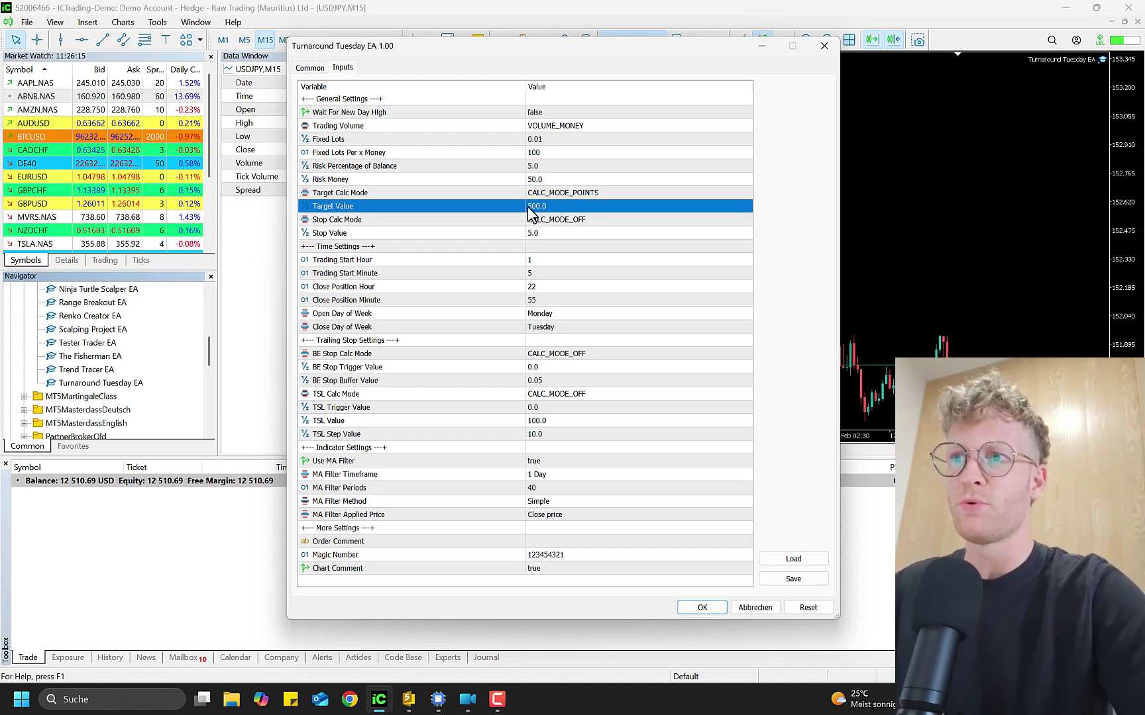
click(616, 223)
click(561, 206)
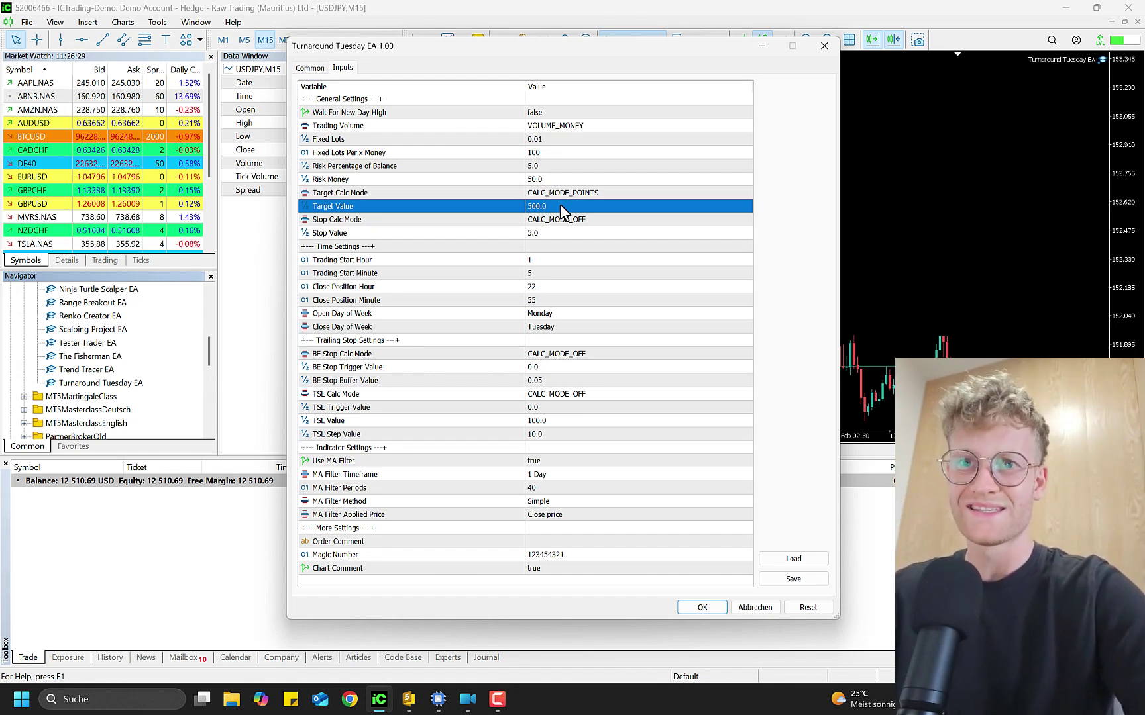
Step: Cancel the EA settings for the USDJPY chart and switch to the DE40 Daily chart
click(756, 607)
click(562, 451)
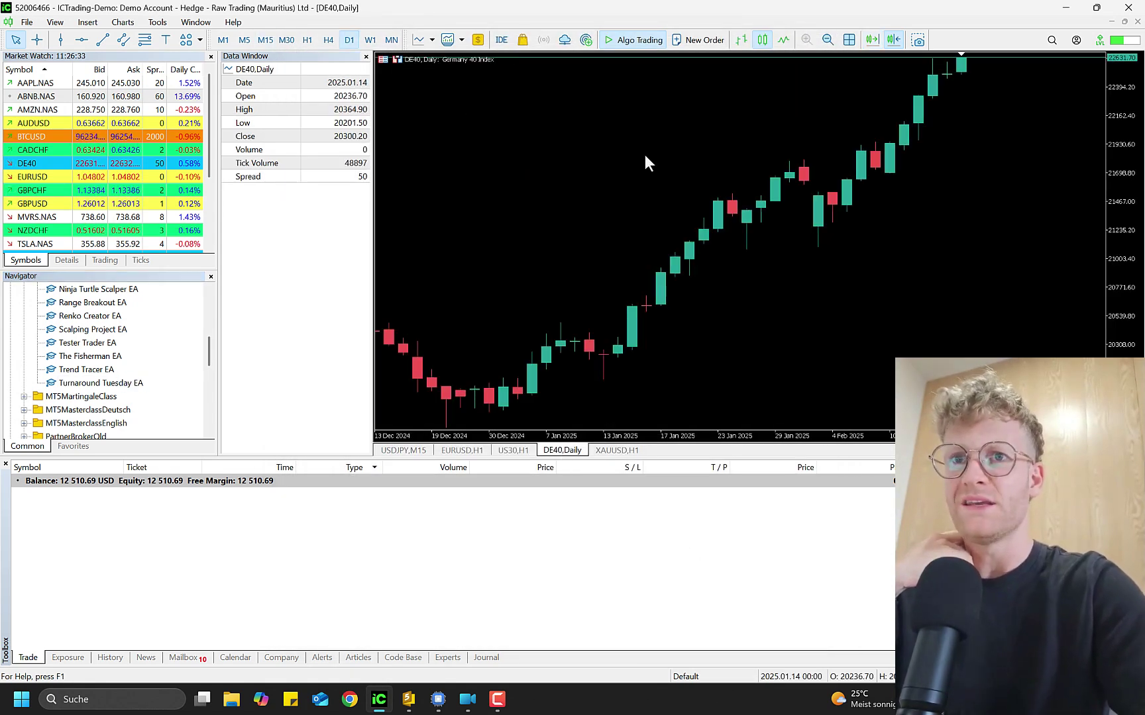
mouse_move(760, 223)
mouse_down()
mouse_move(759, 184)
mouse_move(750, 234)
mouse_up()
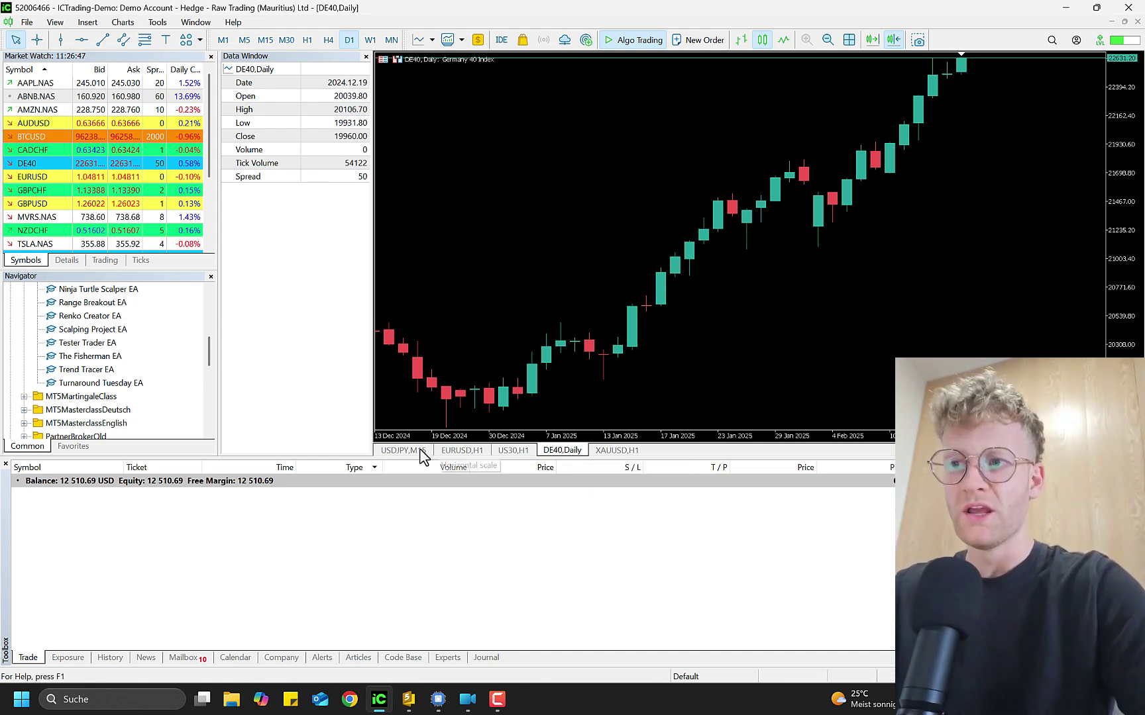
Step: Open the Turnaround Tuesday EA's inputs for the DE40 chart and set Target Calc Mode to CALC_MODE_POINTS with a Target Value of 5000
double_click(104, 384)
click(575, 192)
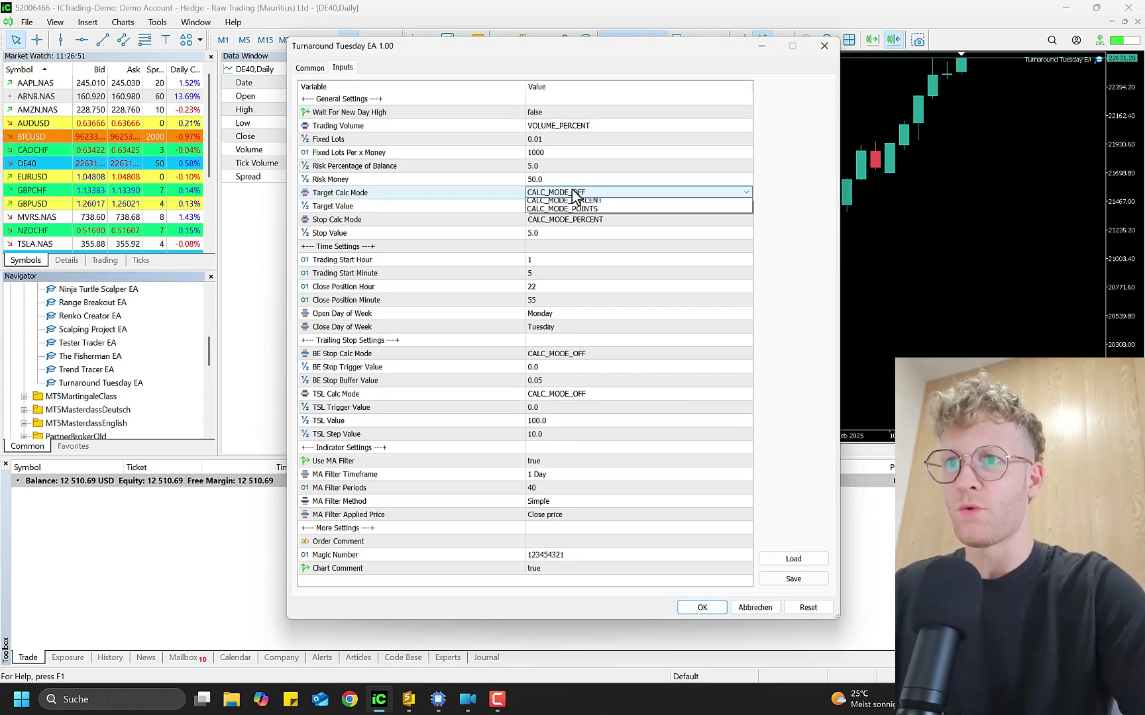
click(580, 222)
double_click(556, 206)
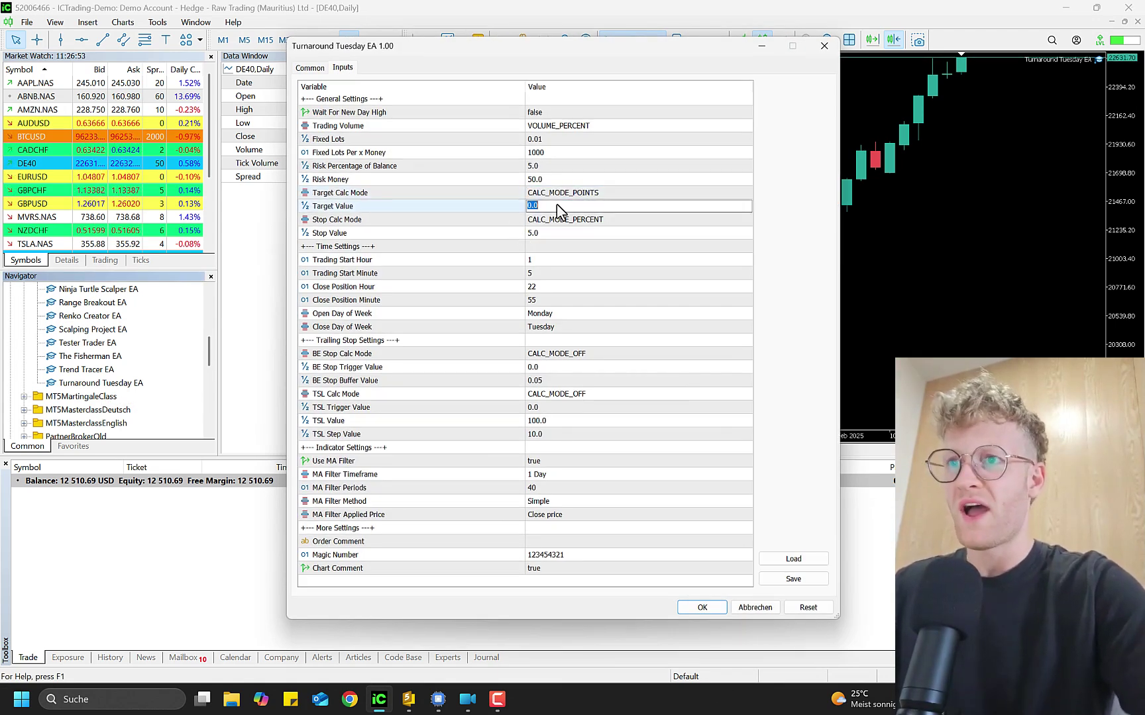
text(5000)
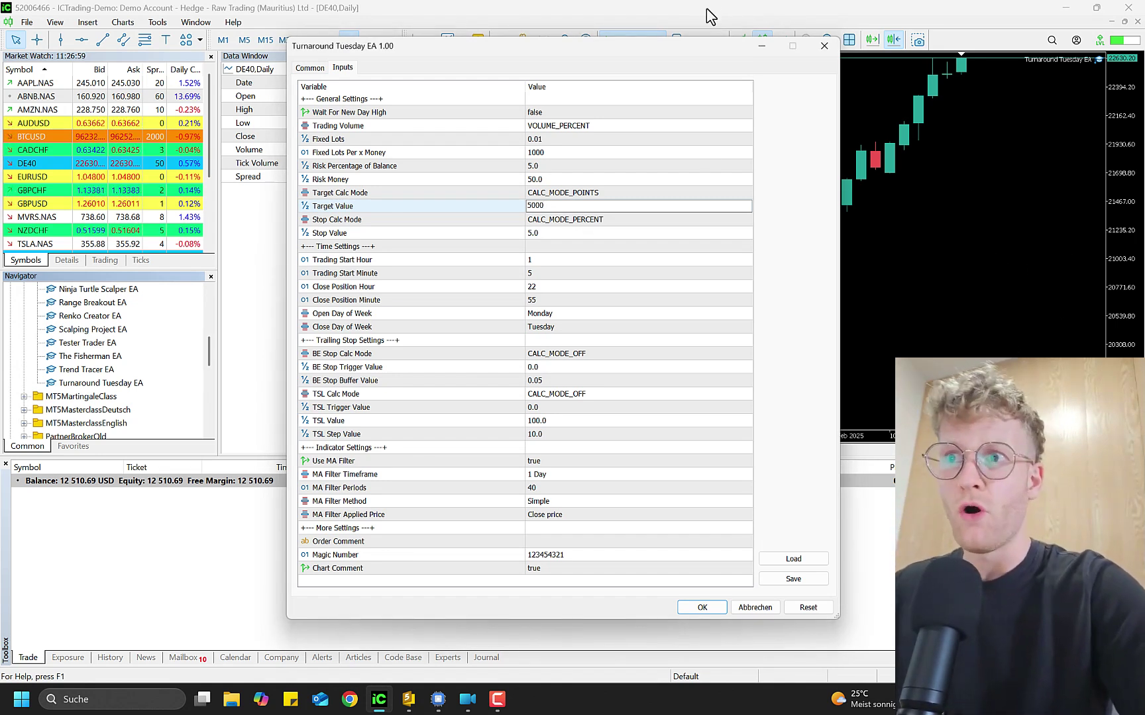
drag(659, 211, 400, 212)
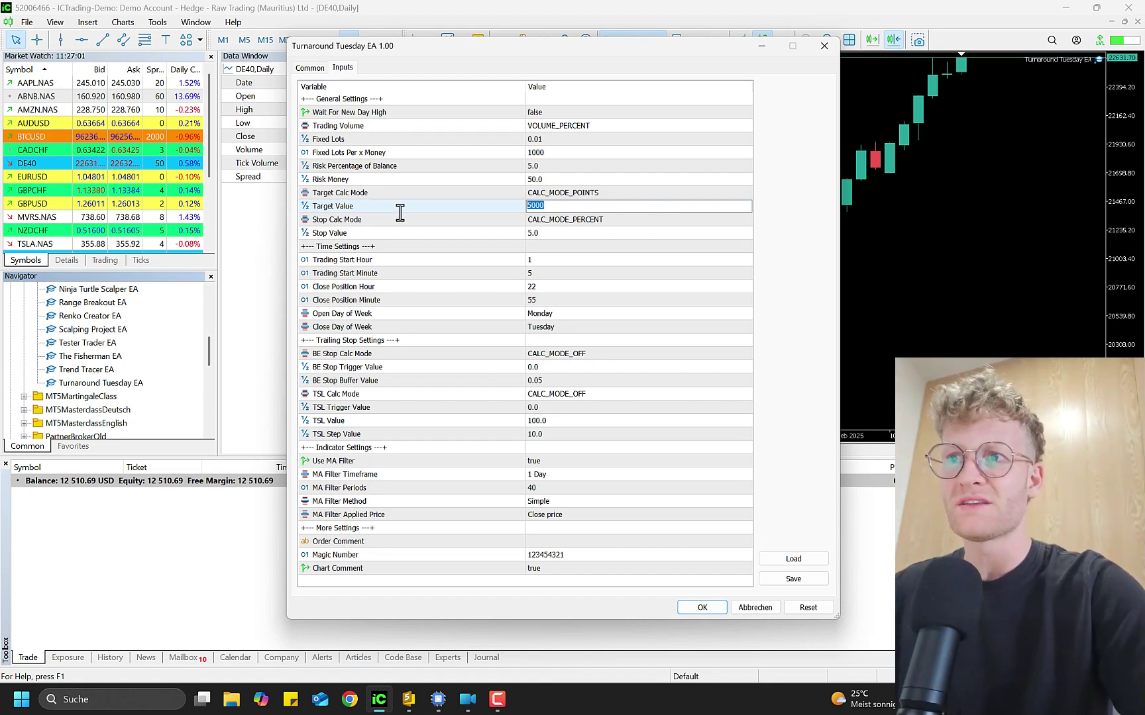
click(540, 207)
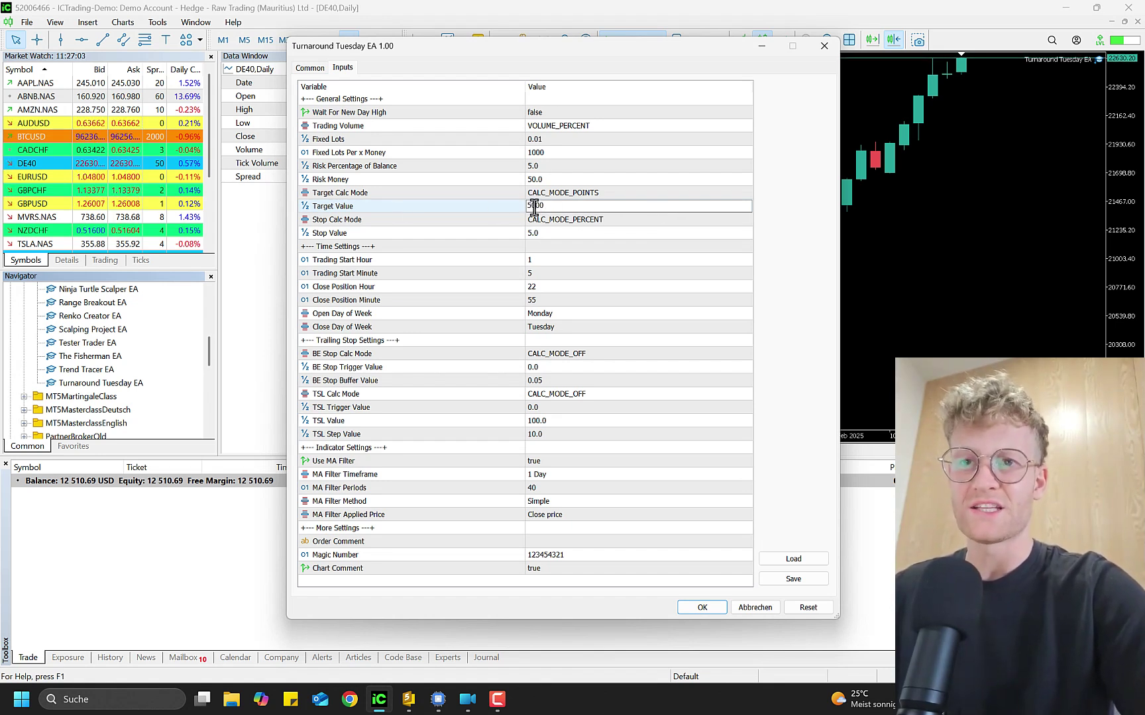
double_click(552, 210)
click(552, 209)
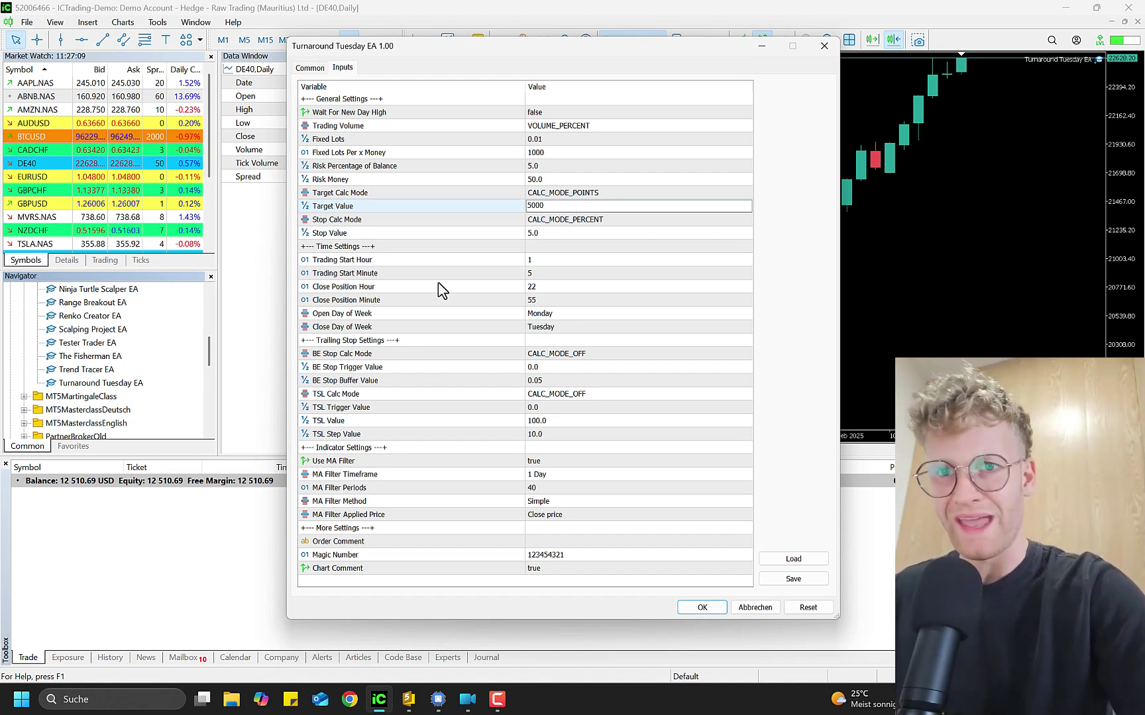
click(571, 197)
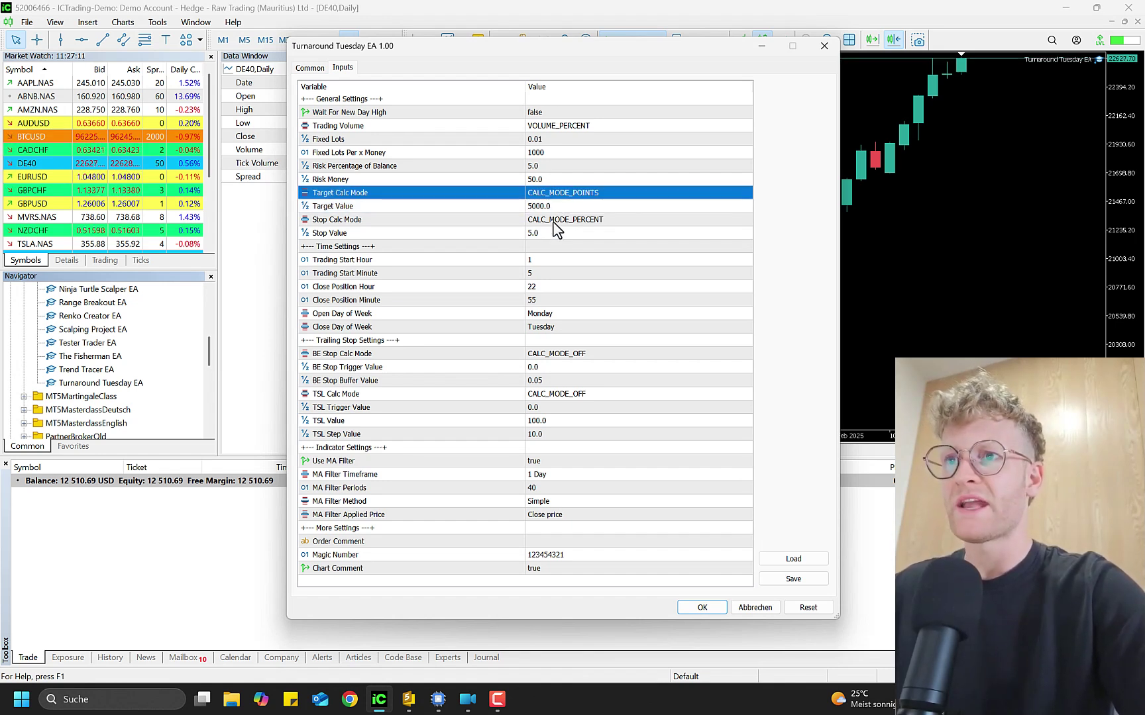
Step: Set the Stop Calc Mode to CALC_MODE_OFF
click(556, 219)
click(556, 219)
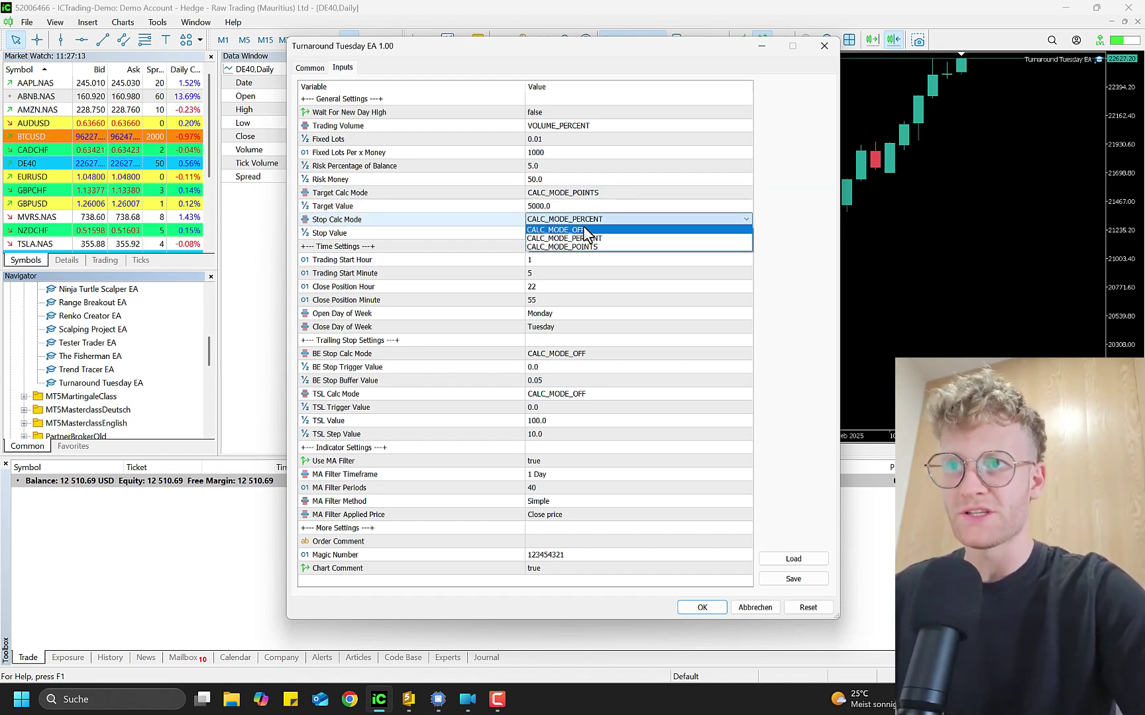
click(582, 229)
click(599, 225)
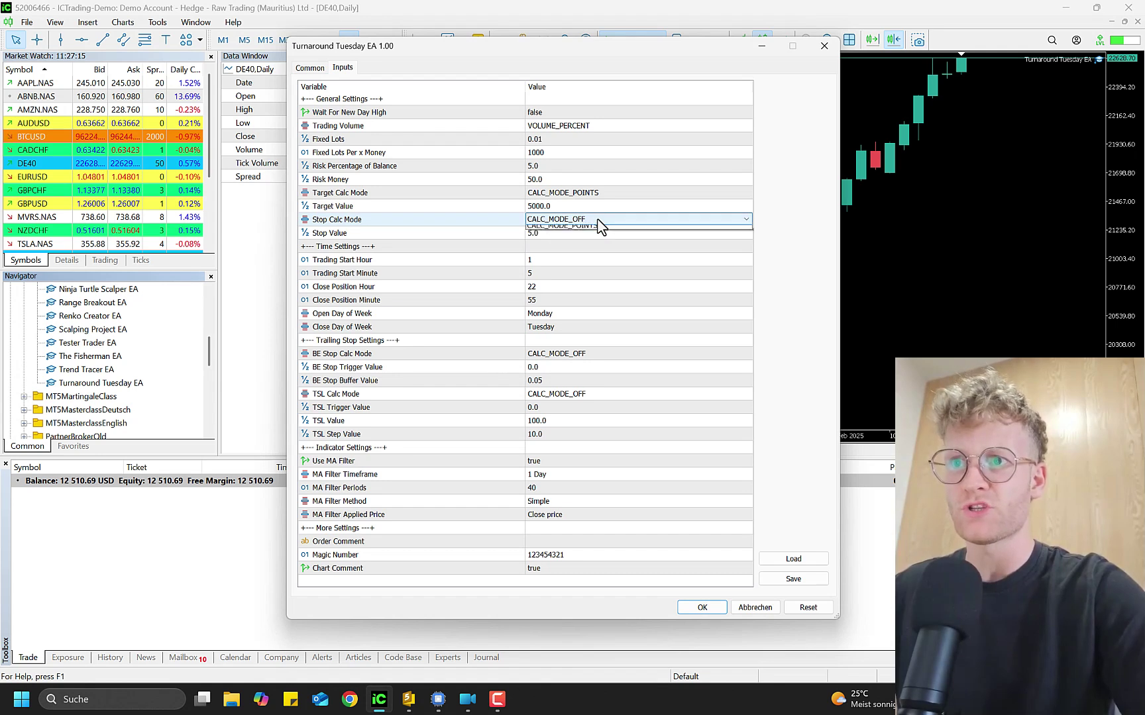
click(582, 221)
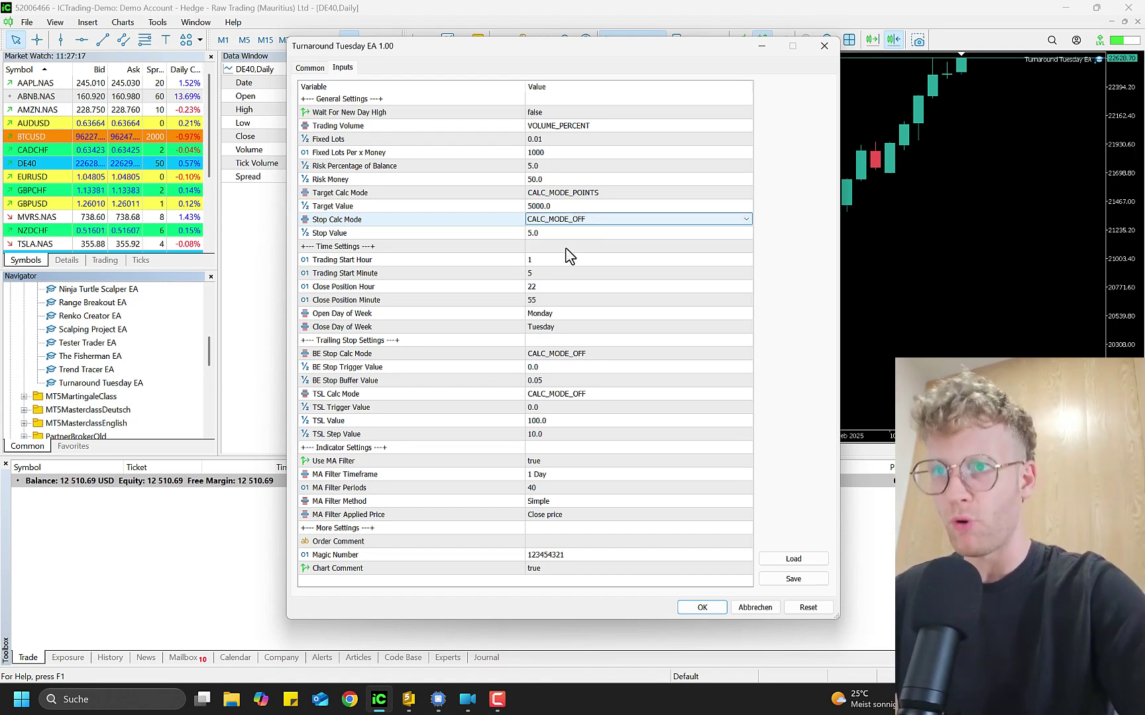
click(565, 257)
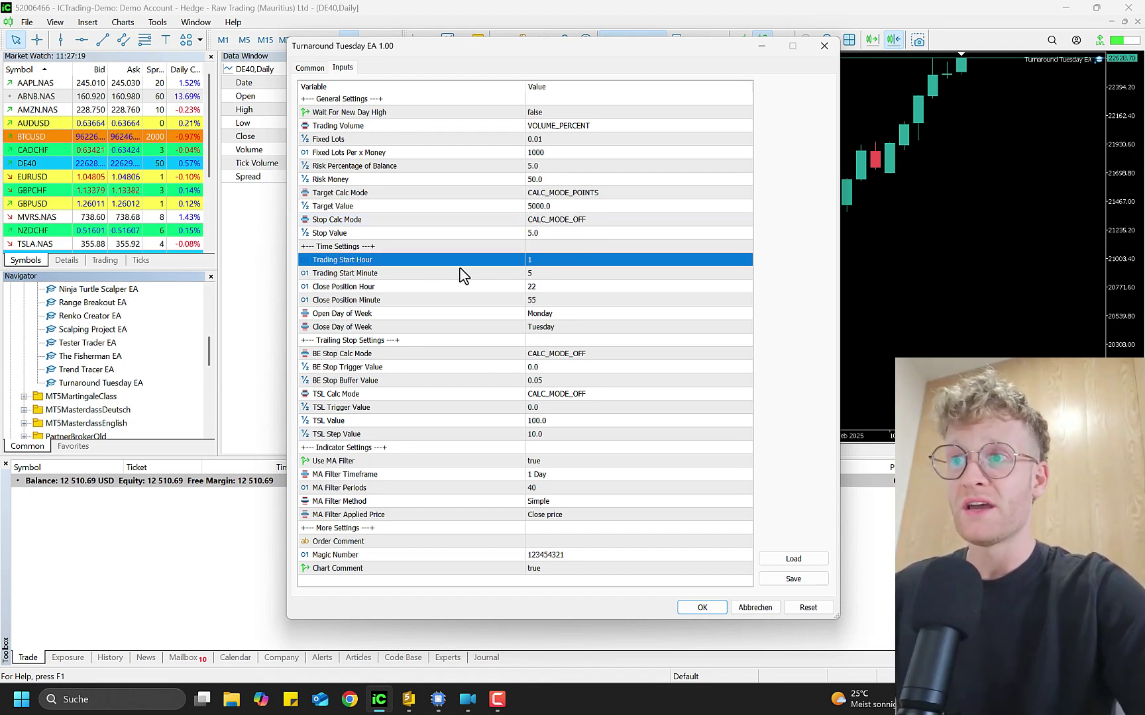
click(568, 310)
click(600, 289)
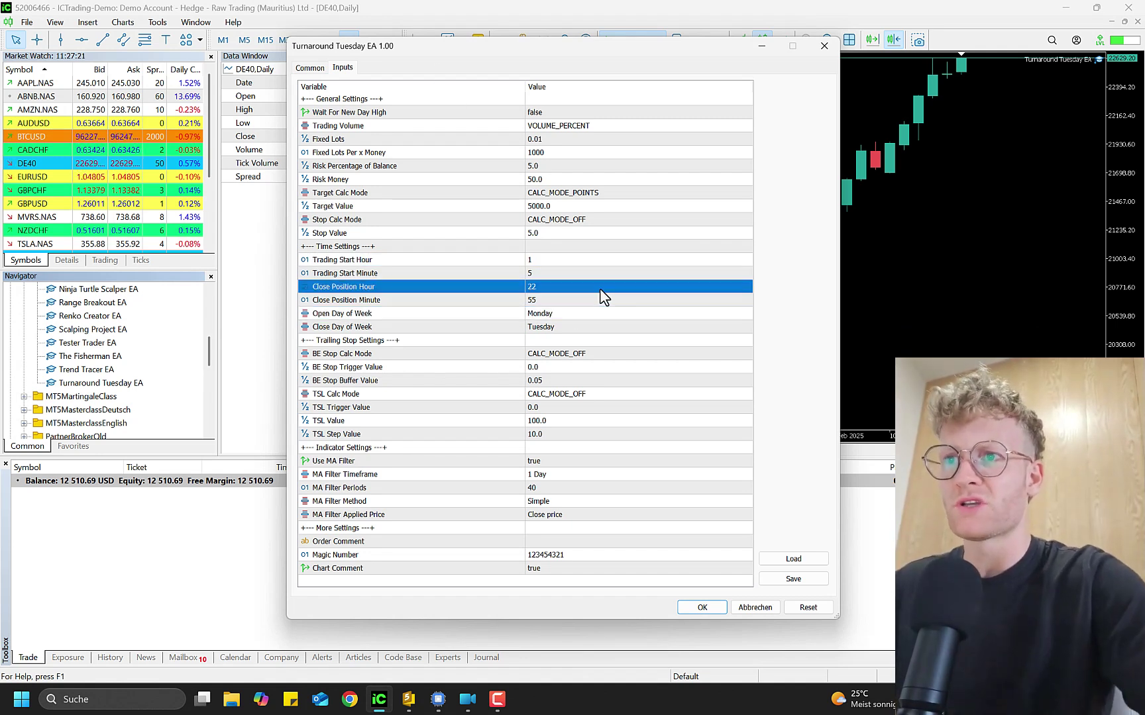
click(568, 261)
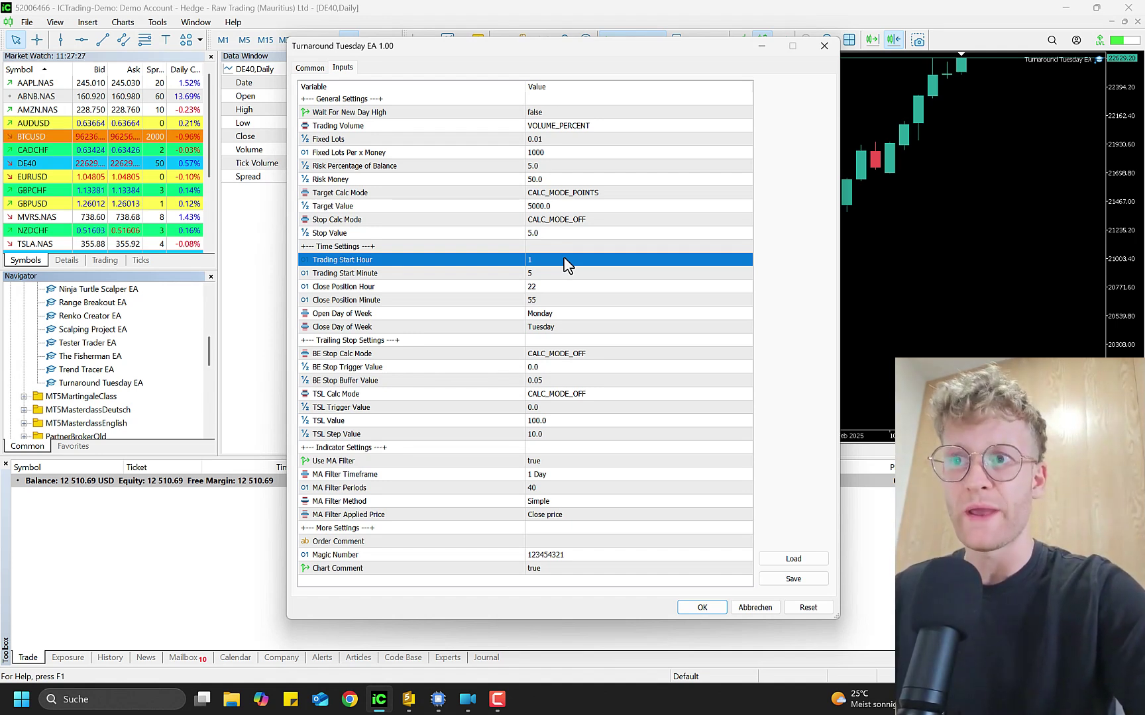
click(547, 274)
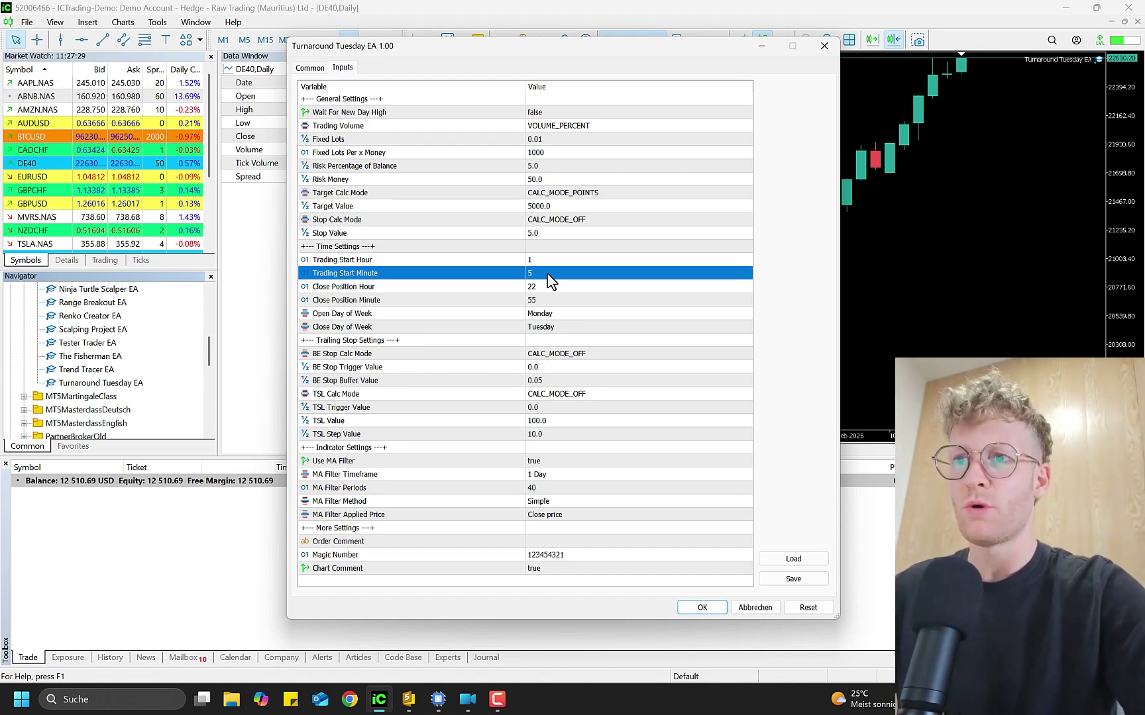
Step: Set the Trading Start Hour to 9 and the Trading Start Minute to 0
click(554, 260)
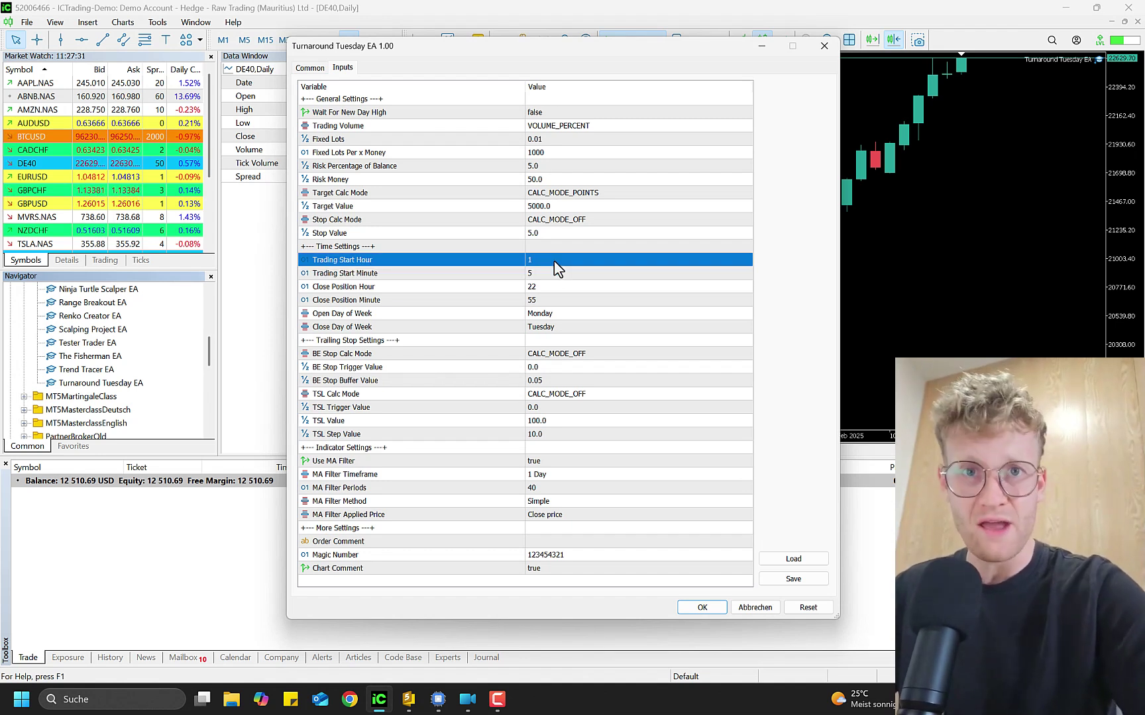
click(535, 260)
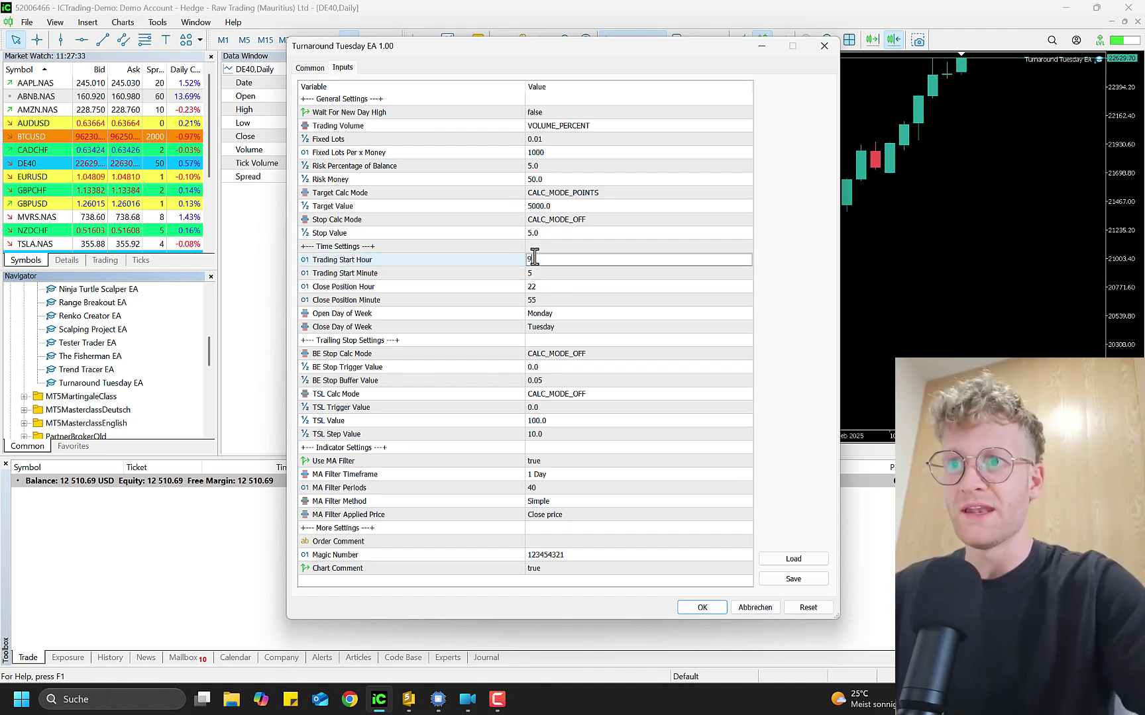
text(9)
click(547, 274)
text(0)
key(Return)
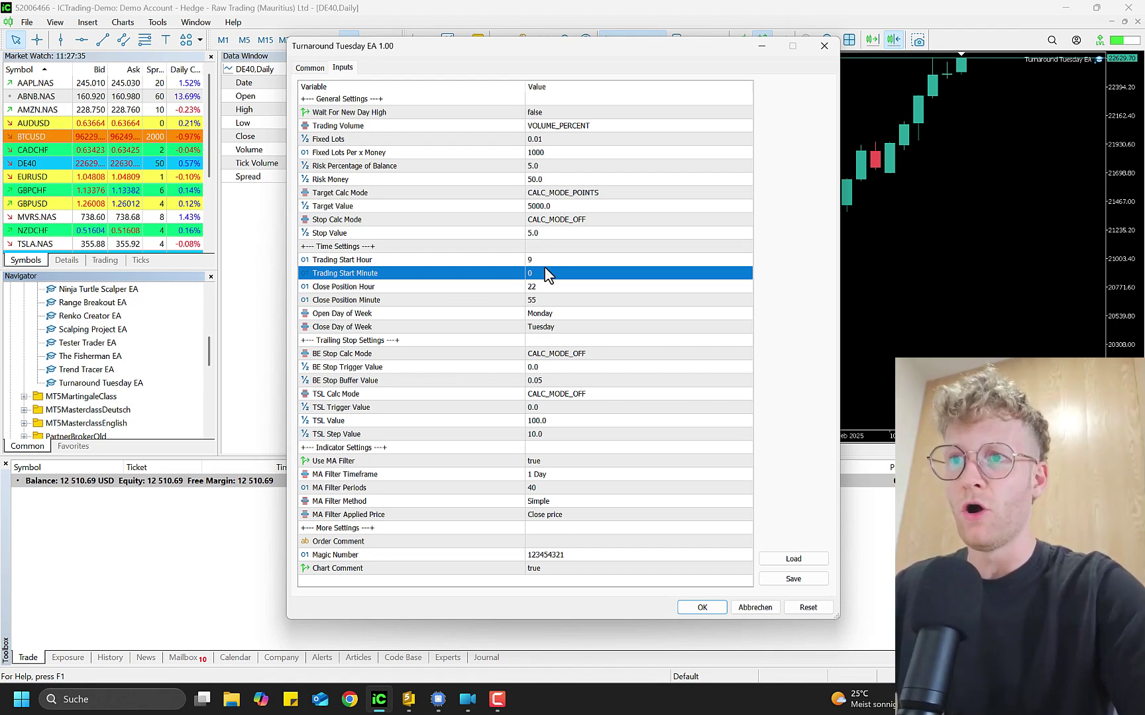
Step: Change the Trading Start Hour to 10 in the time settings
click(554, 262)
click(554, 262)
text(10)
key(Return)
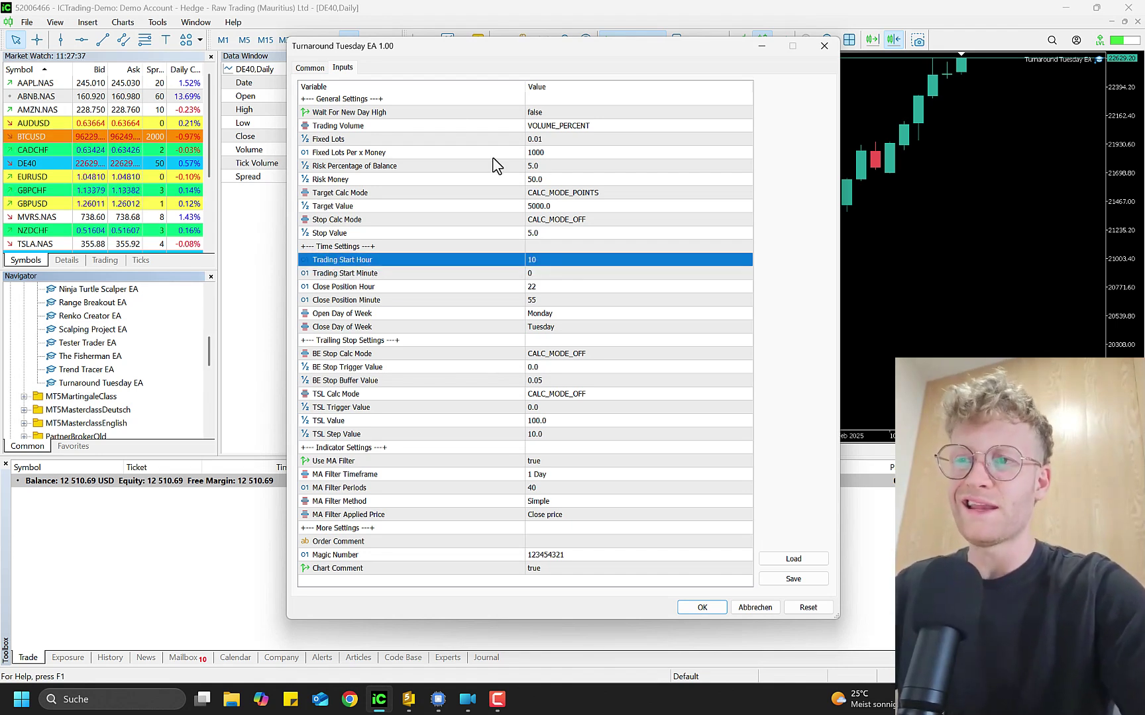
click(561, 248)
Step: Set the Close Position Hour to 19 and the Close Position Minute to 0
click(536, 286)
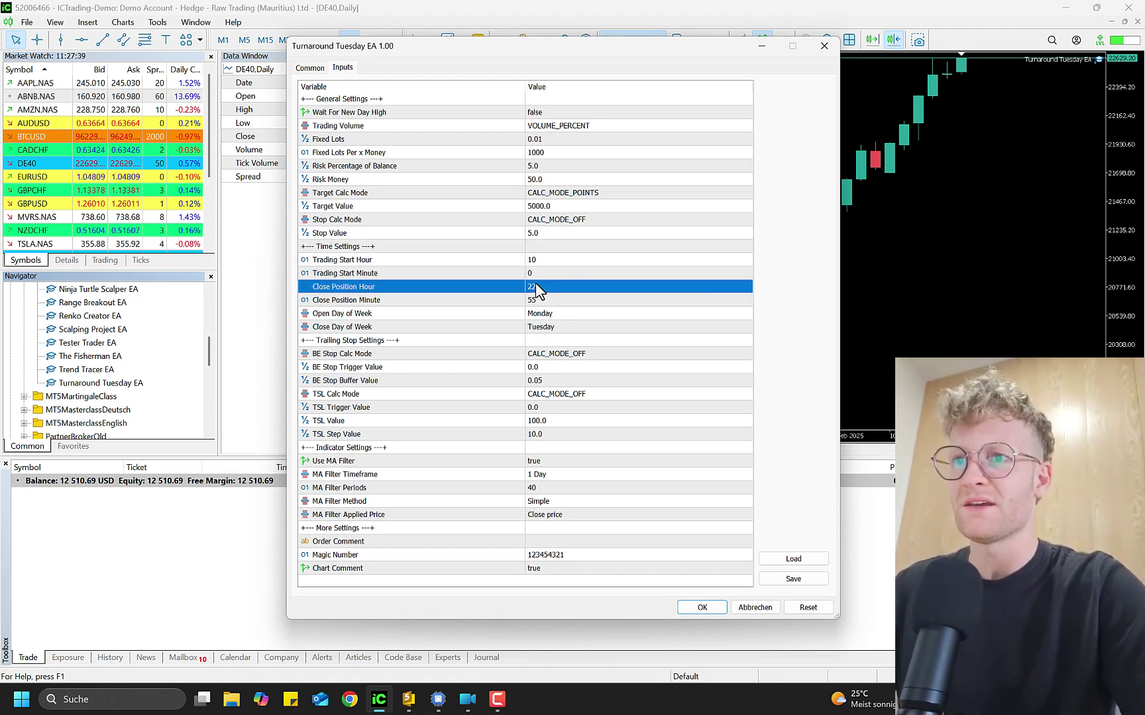
click(554, 287)
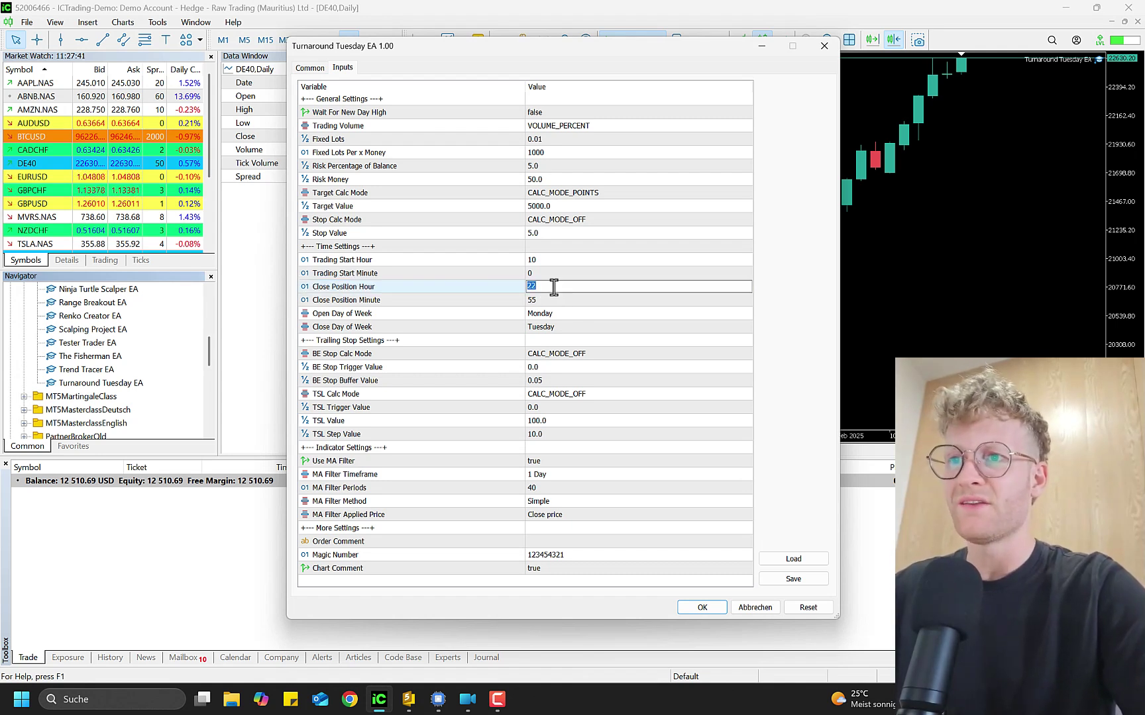
text(19)
key(Return)
click(557, 304)
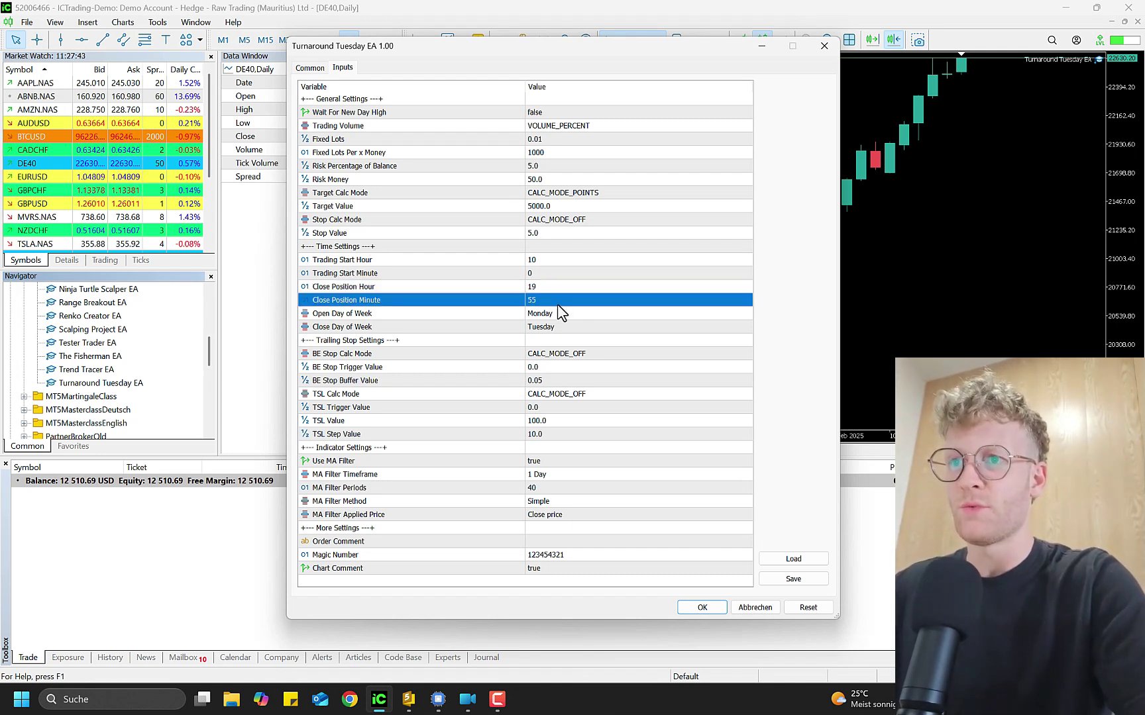
click(557, 302)
text(0)
Step: Change the Close Position Hour to 18 in the time settings
click(540, 289)
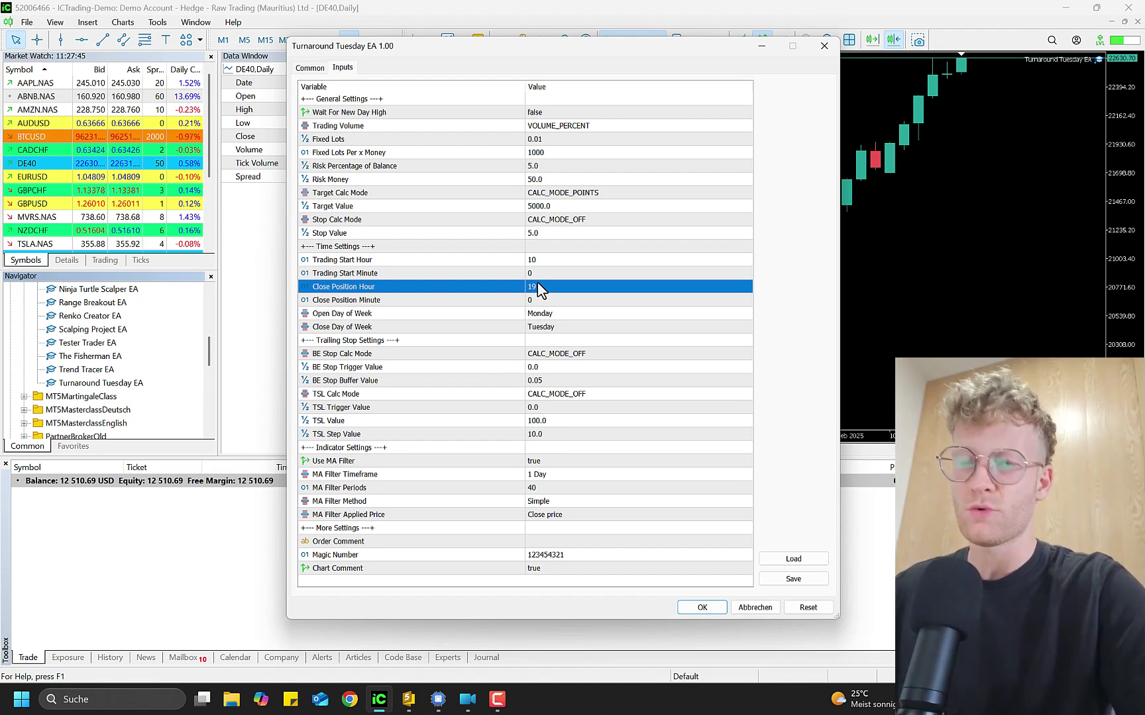
click(539, 286)
text(18)
key(Return)
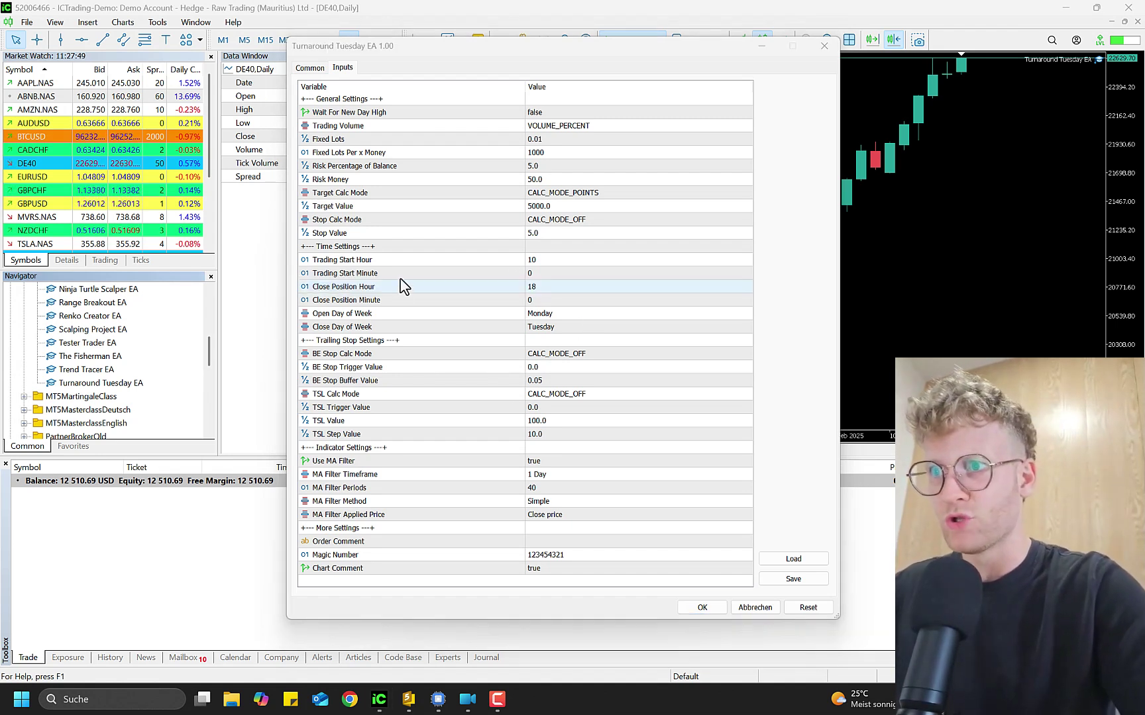
Step: Check the weekday options for Open Day of Week and Close Day of Week, keeping Monday and Tuesday selected
click(516, 312)
click(547, 315)
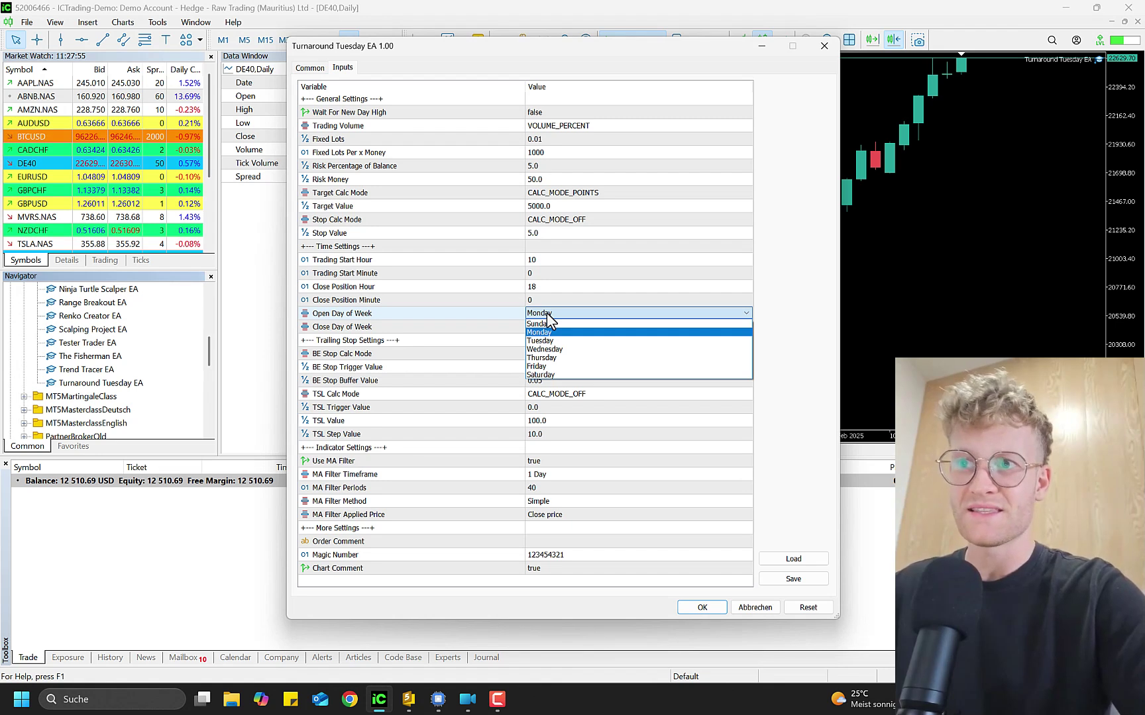
click(548, 332)
click(564, 327)
click(565, 327)
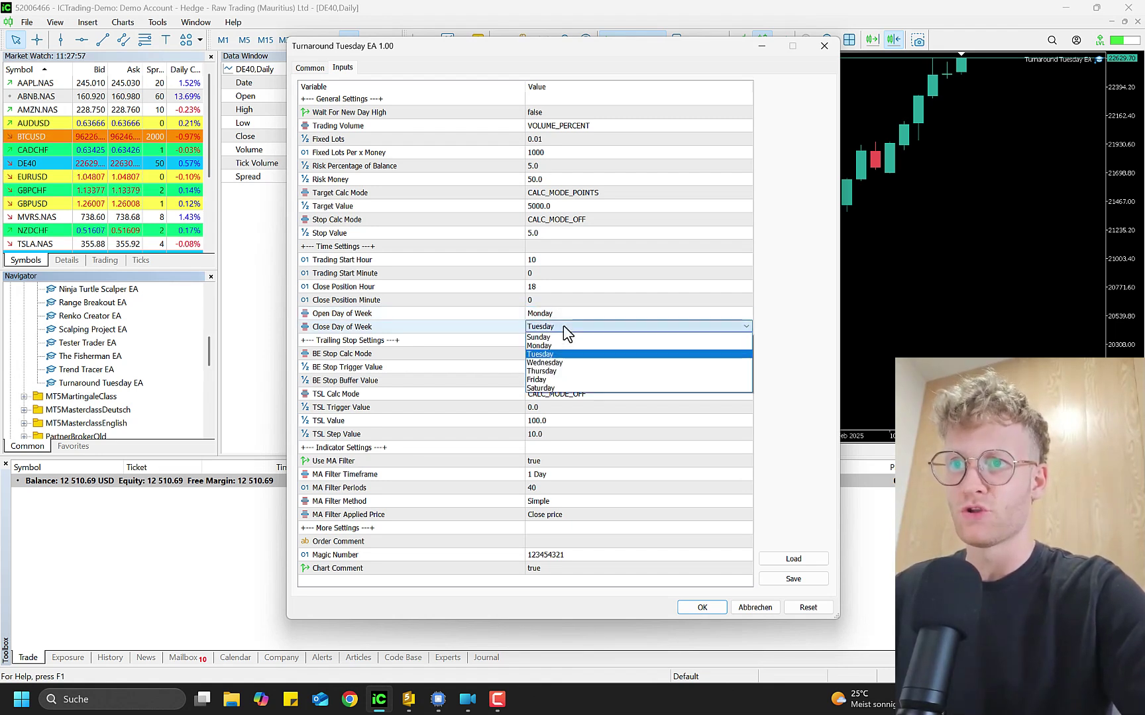
click(558, 354)
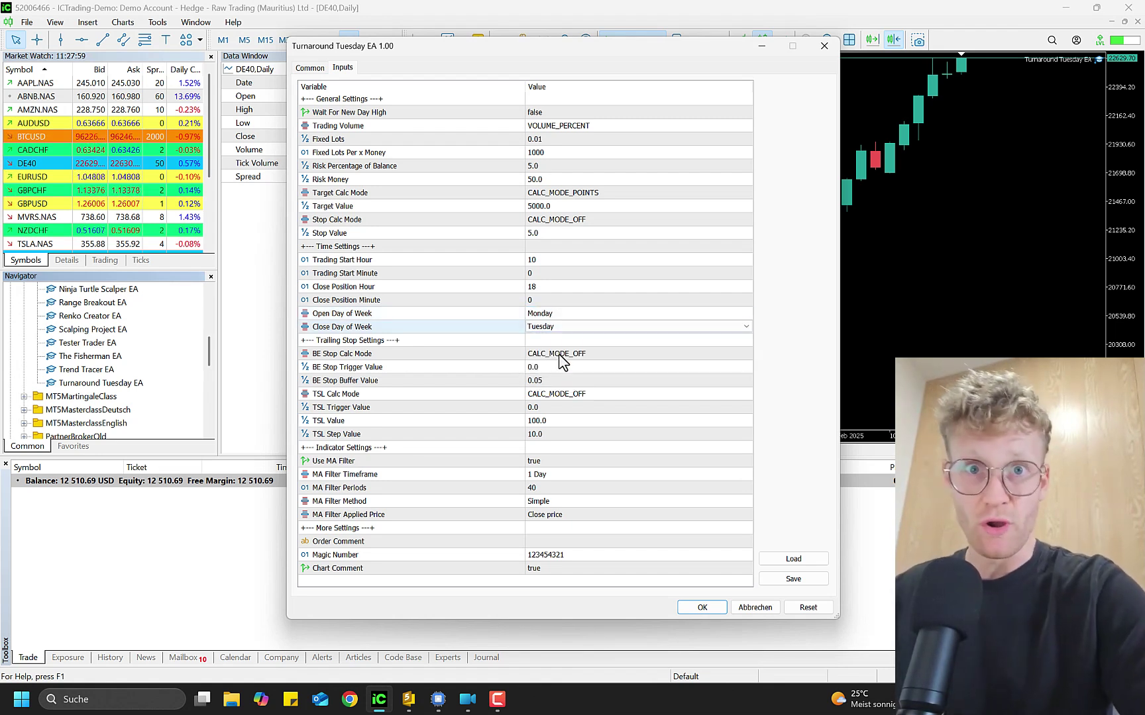
Step: Set the Close Day of Week to Wednesday
click(556, 314)
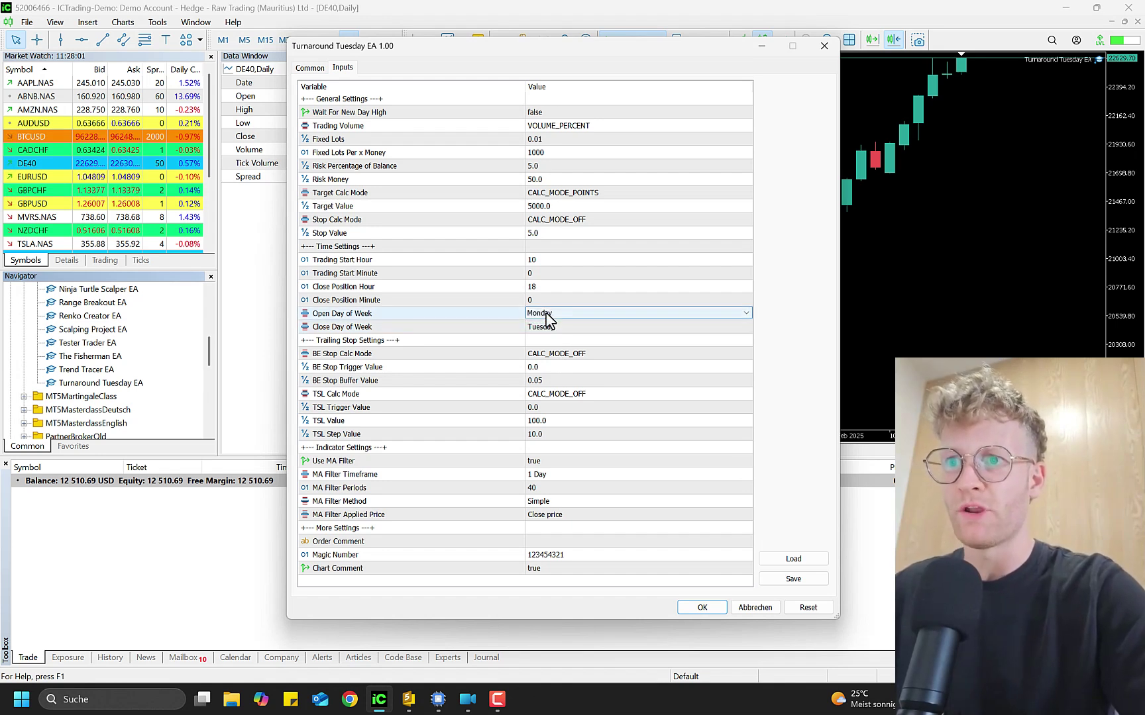
click(560, 326)
click(560, 326)
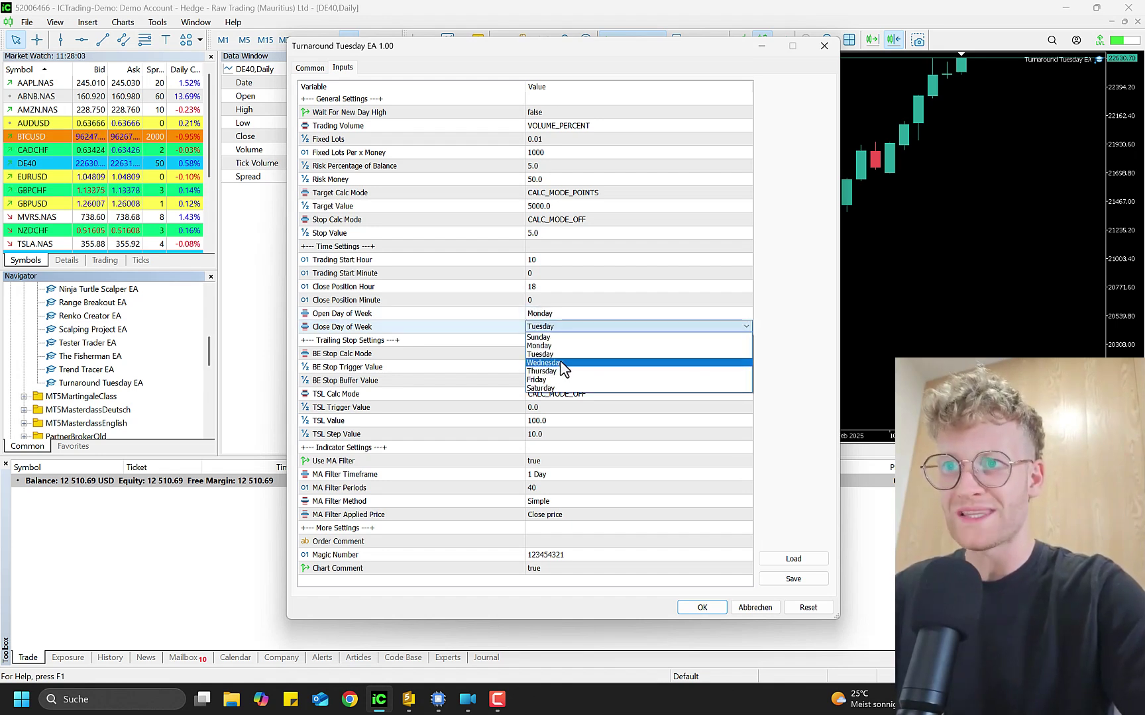
click(562, 363)
click(534, 302)
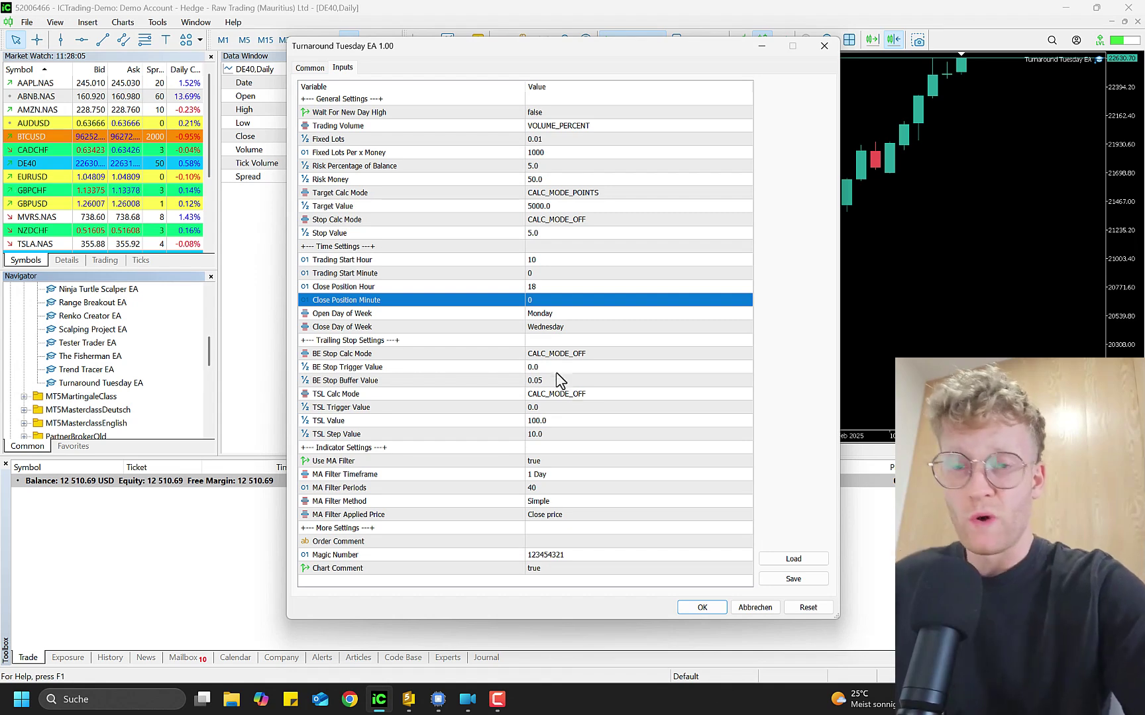
click(615, 397)
click(615, 397)
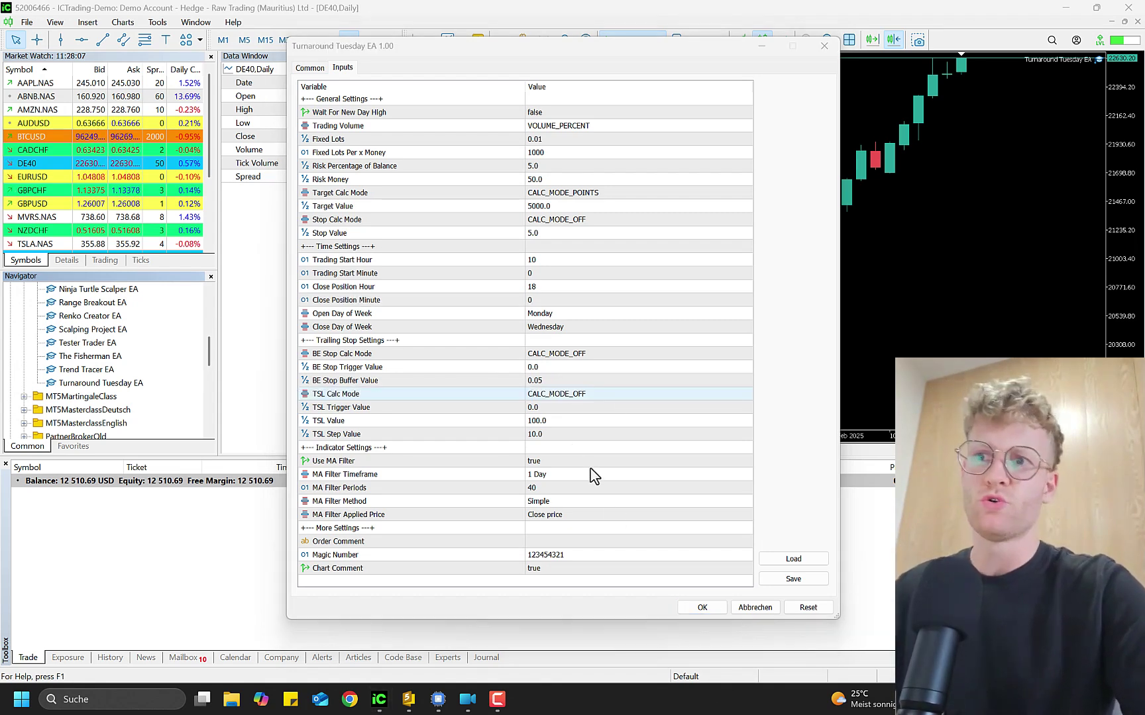
click(533, 368)
click(635, 300)
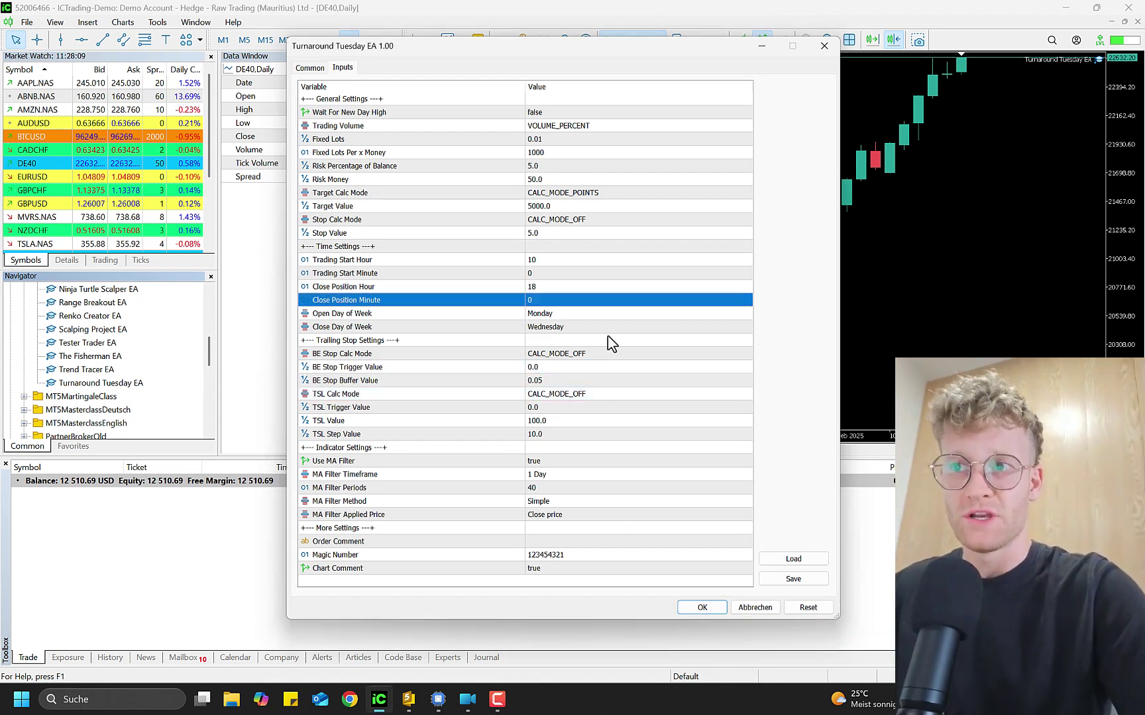
click(589, 355)
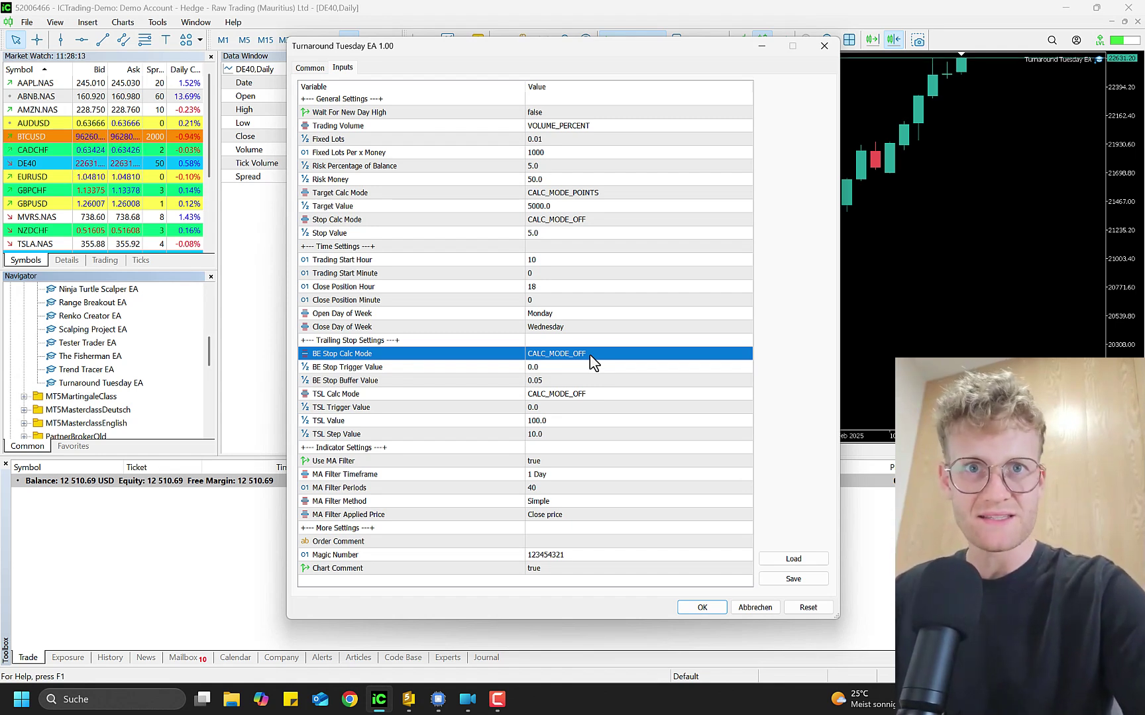
click(571, 368)
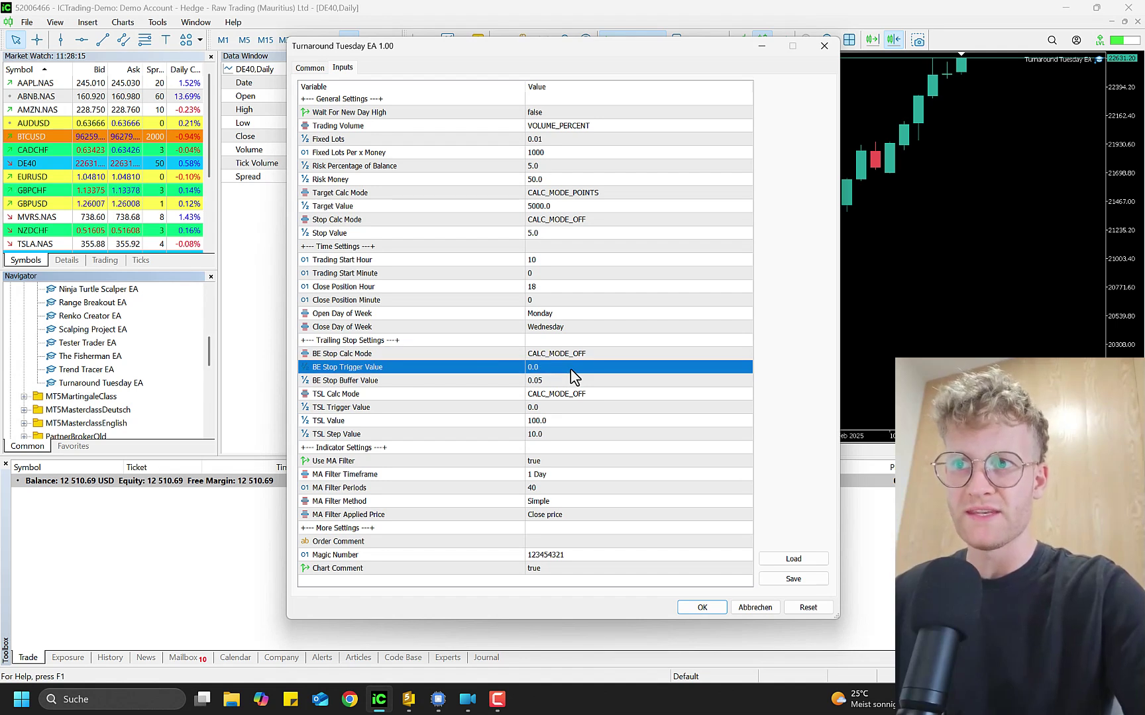
click(565, 359)
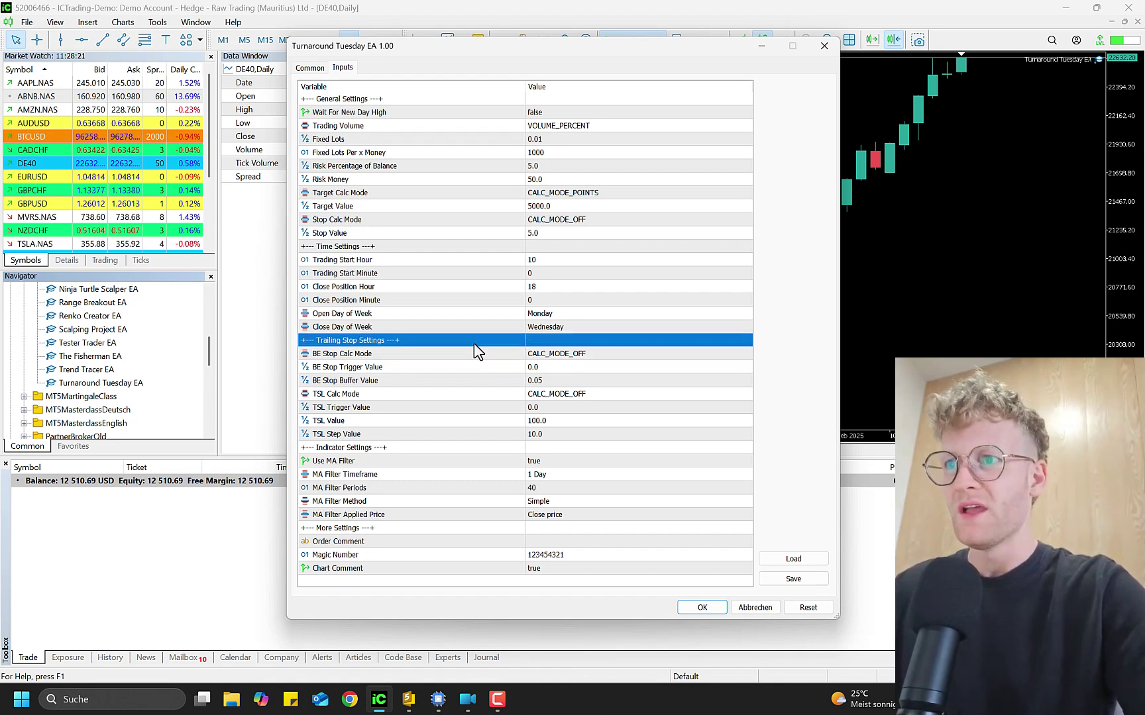
Step: Check the available options for BE Stop Calc Mode and keep CALC_MODE_OFF selected
click(567, 356)
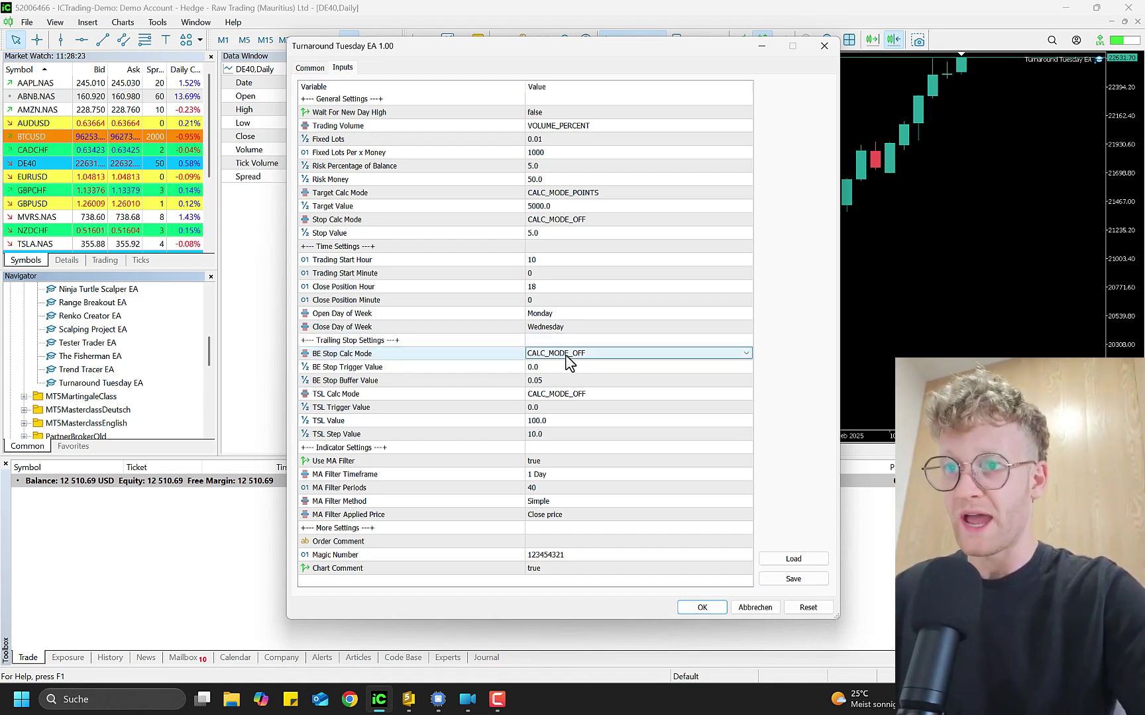
click(566, 356)
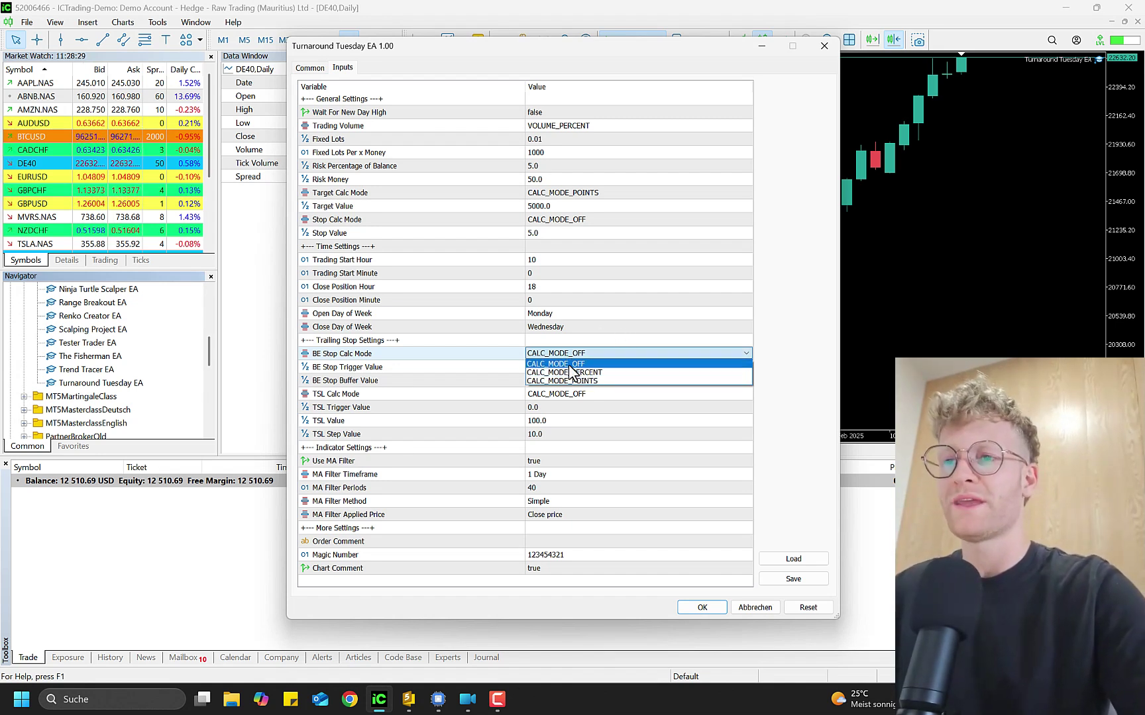
click(582, 363)
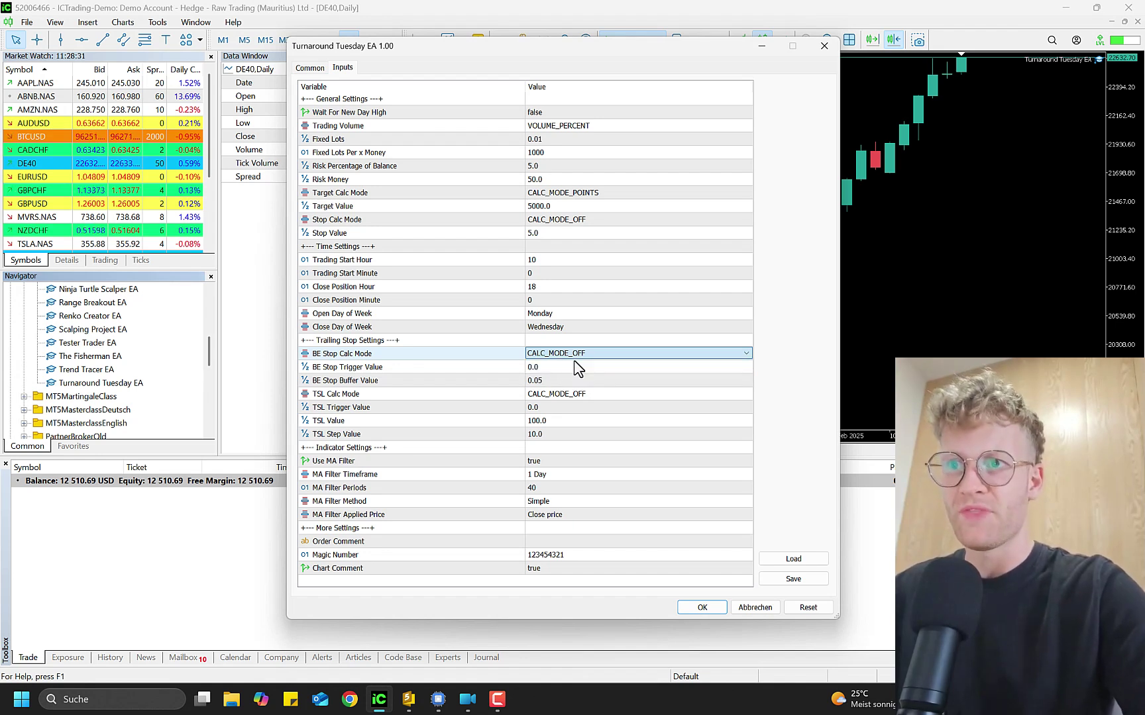
click(555, 382)
click(562, 357)
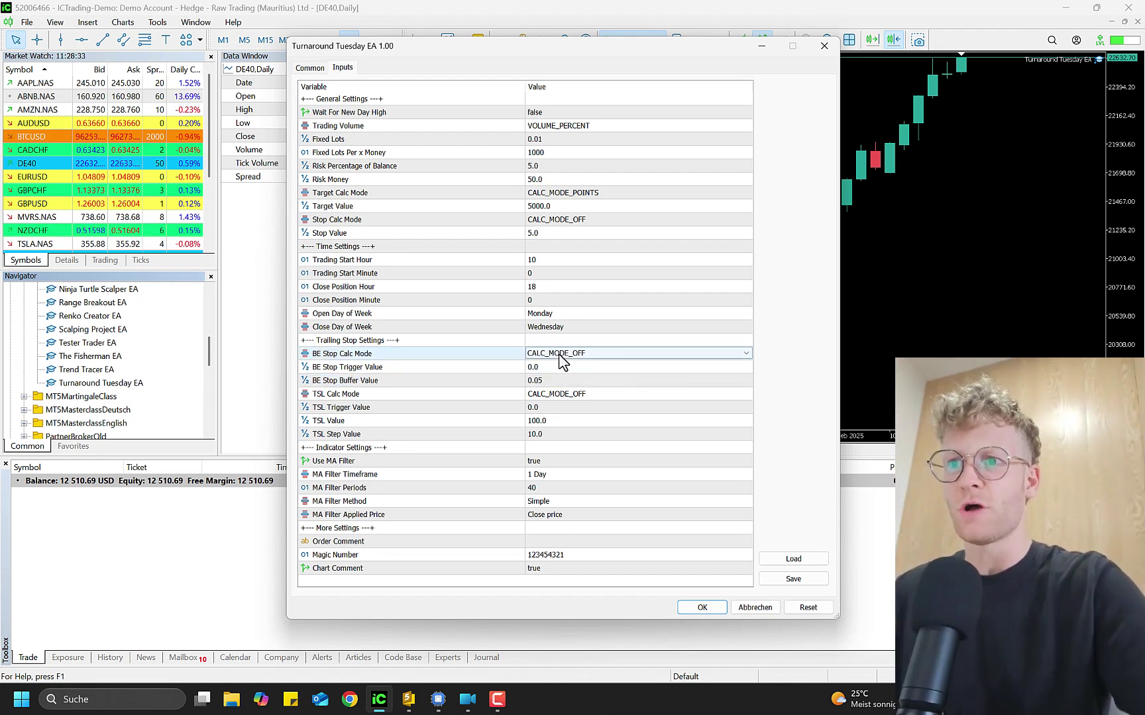
Step: Set the BE Stop Calc Mode to CALC_MODE_POINTS in the trailing stop settings
click(562, 357)
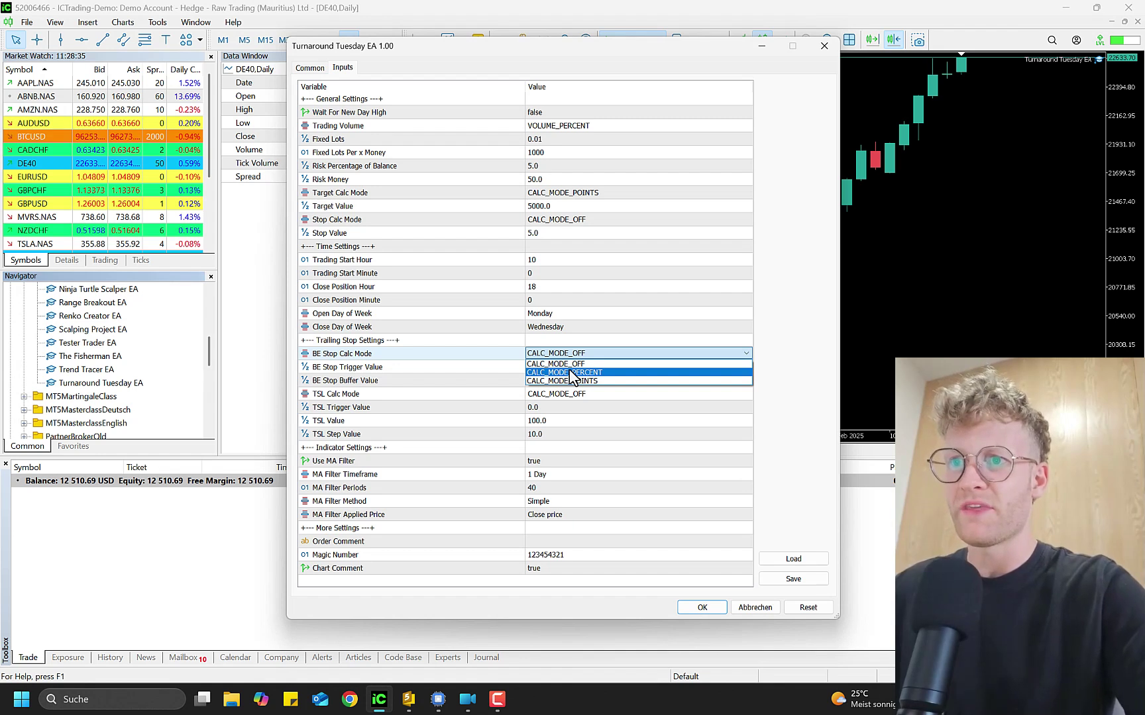
click(571, 372)
click(590, 358)
click(591, 358)
click(598, 381)
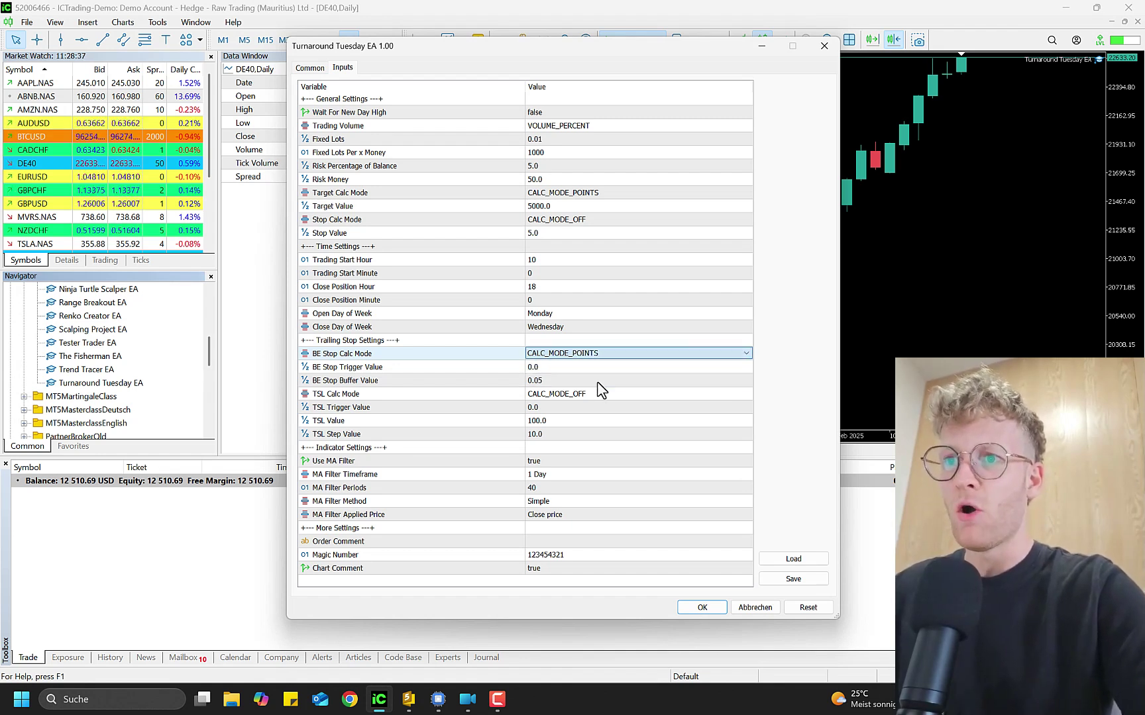
Step: Set the BE Stop Trigger Value to 2000 points
click(571, 369)
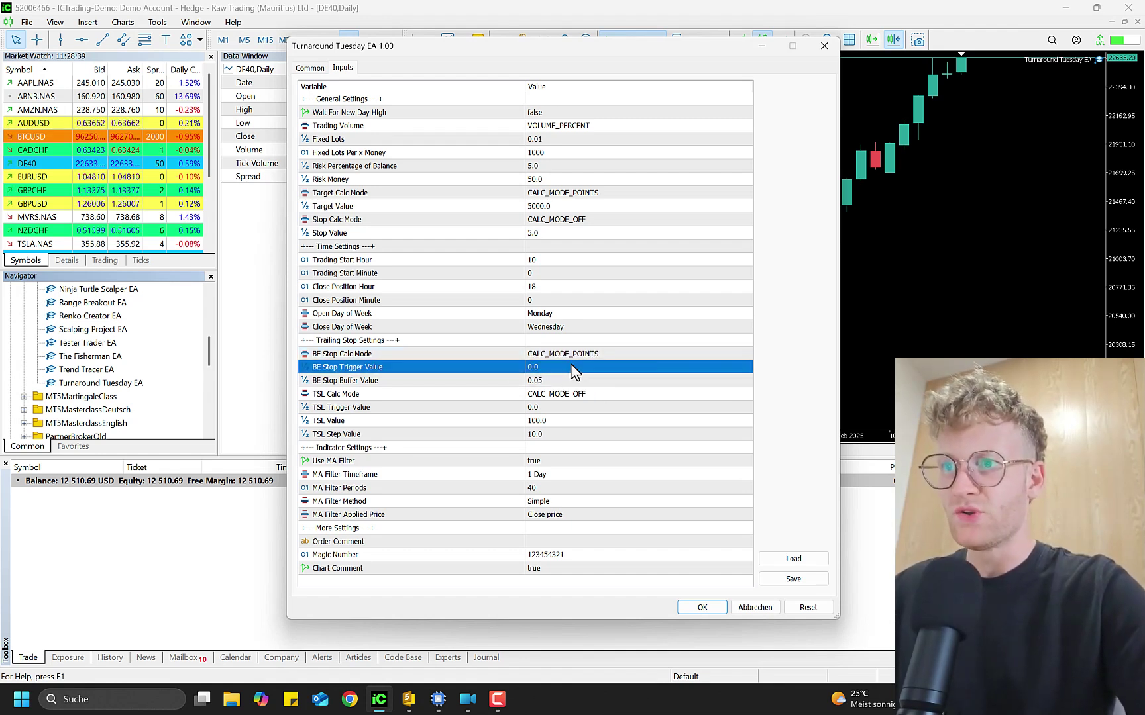
click(468, 313)
click(554, 368)
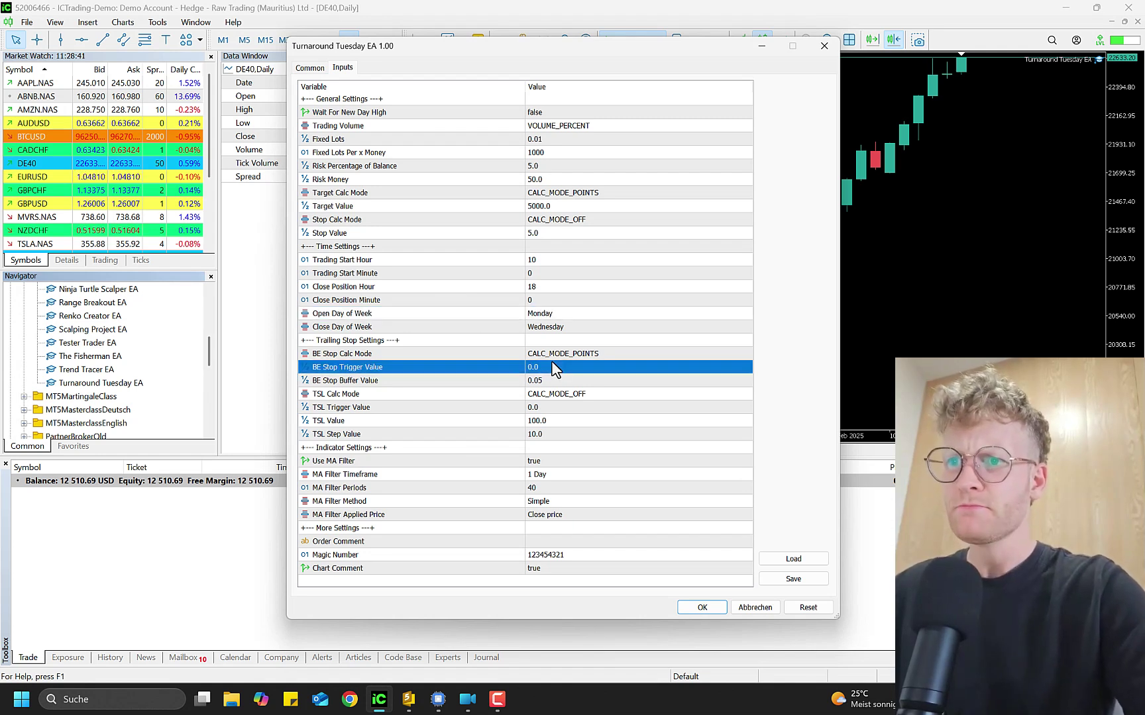
double_click(587, 351)
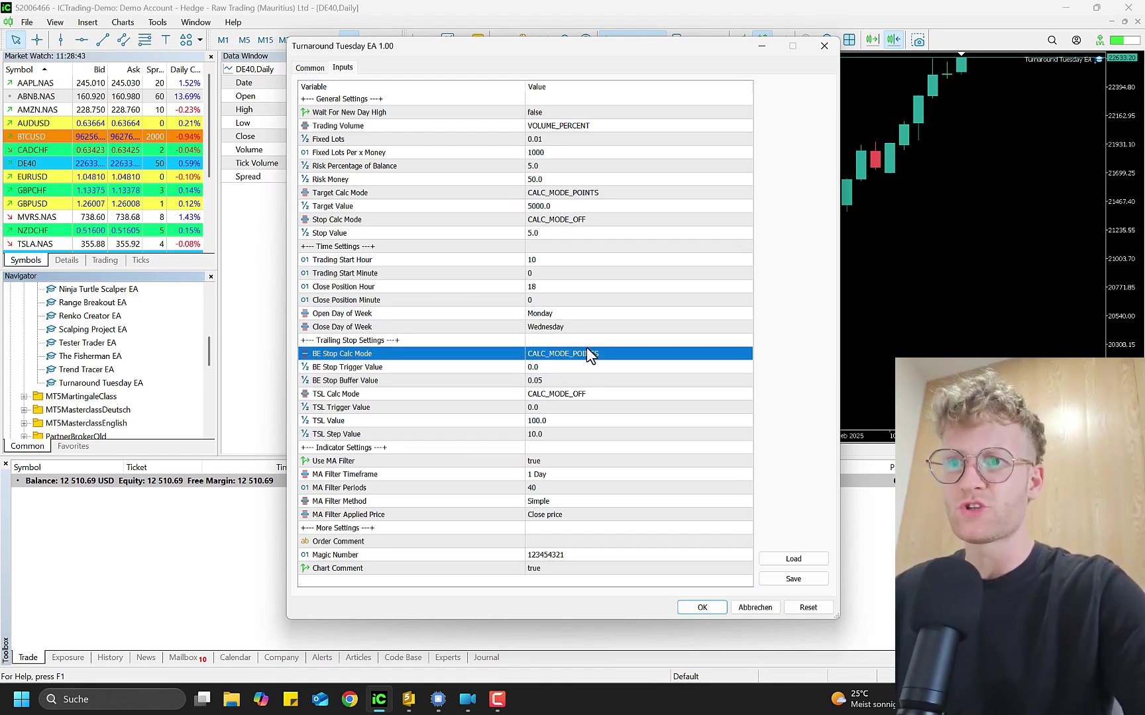
click(539, 353)
click(554, 367)
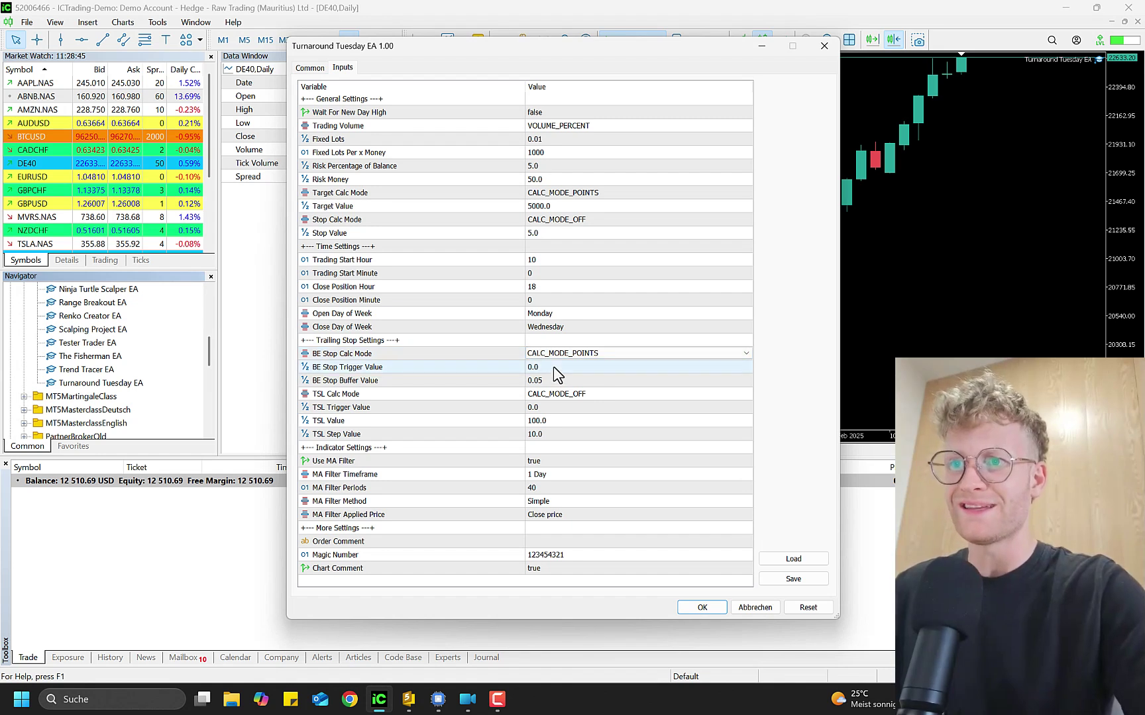
click(553, 367)
text(2000)
key(Return)
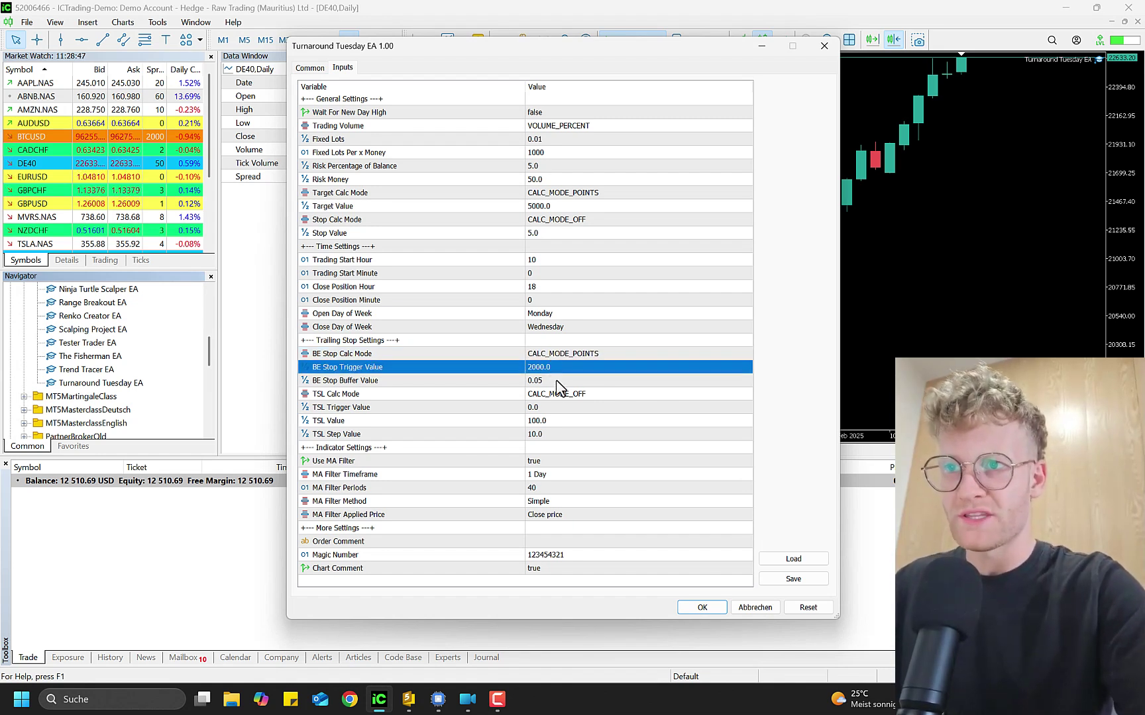
Step: Set the BE Stop Buffer Value to 100 points
click(556, 381)
click(557, 381)
text(100)
key(Return)
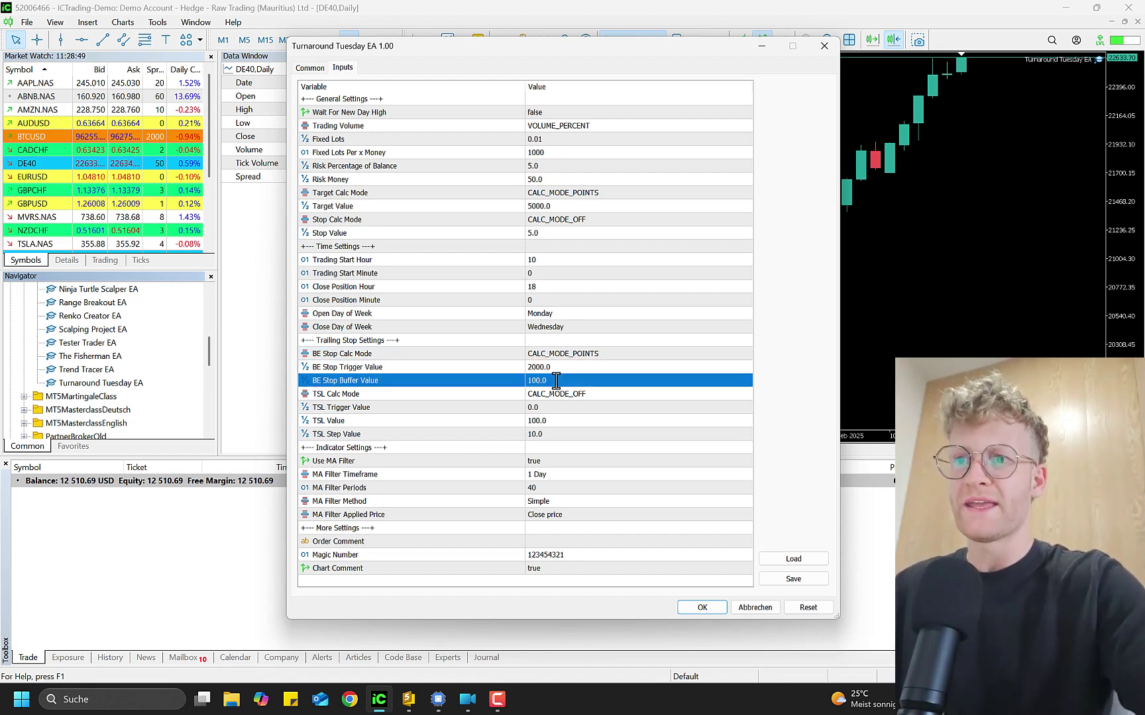
click(554, 367)
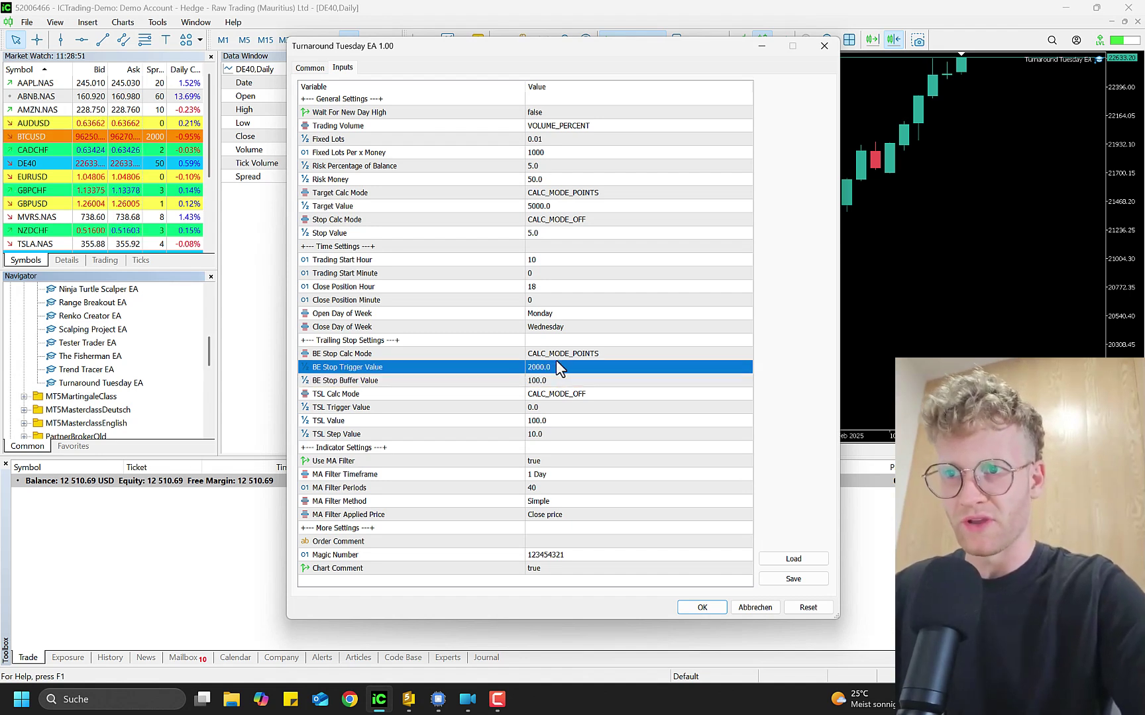
click(567, 380)
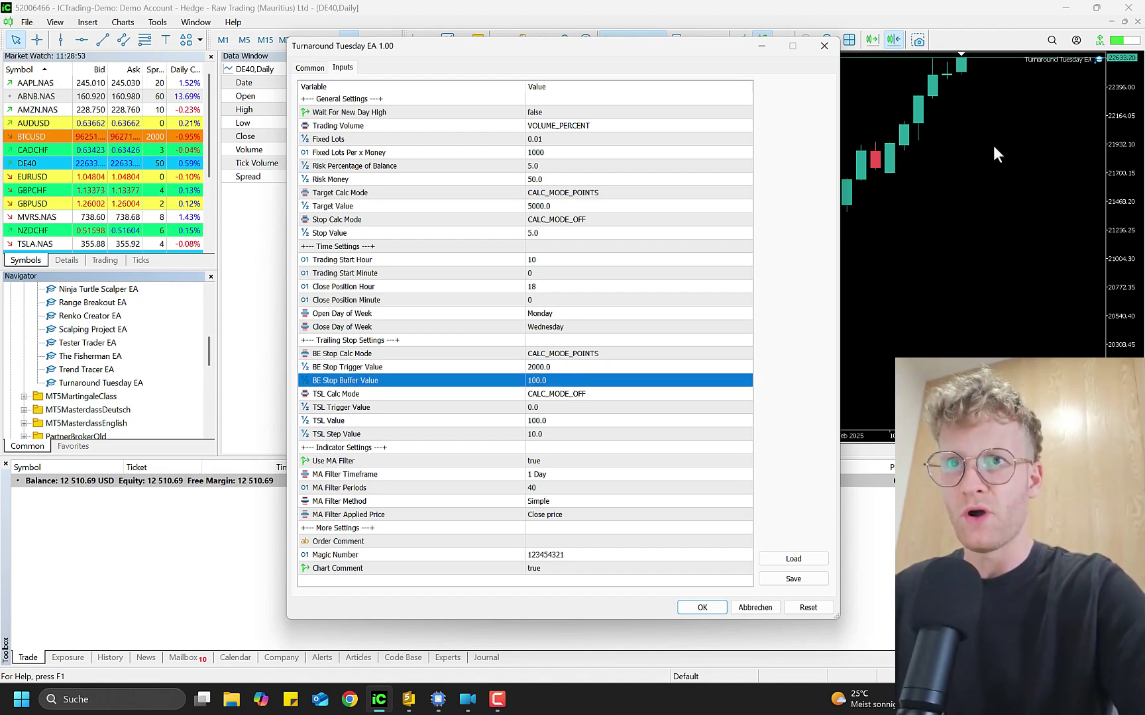
click(627, 367)
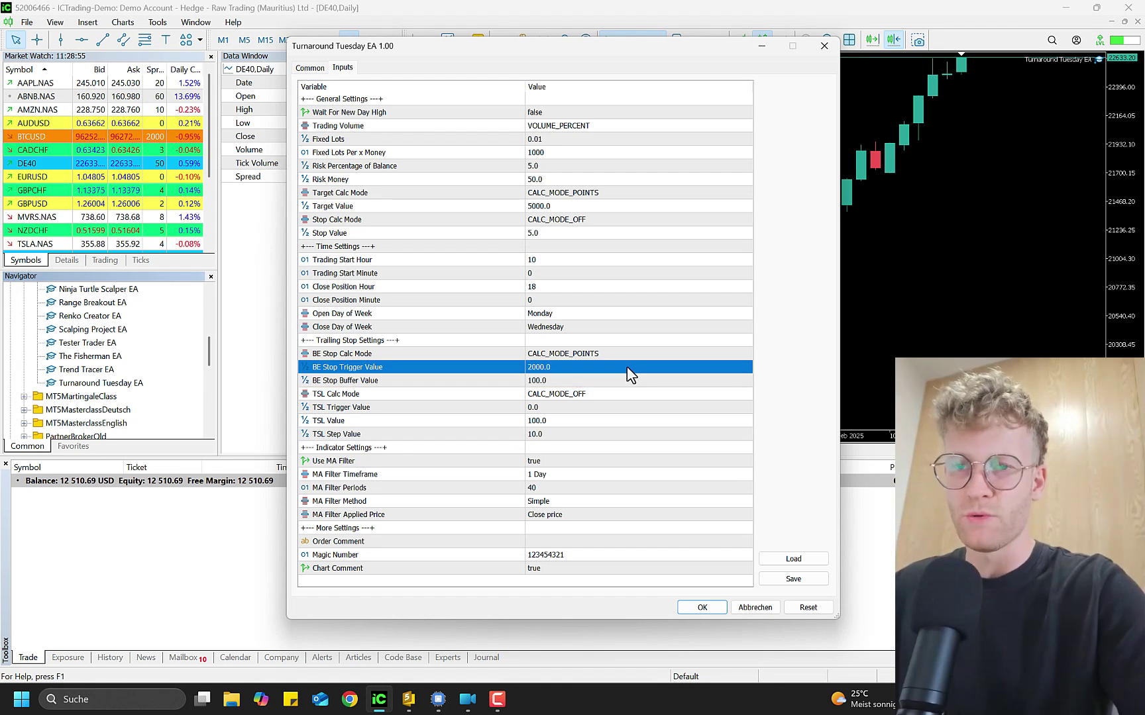
click(537, 367)
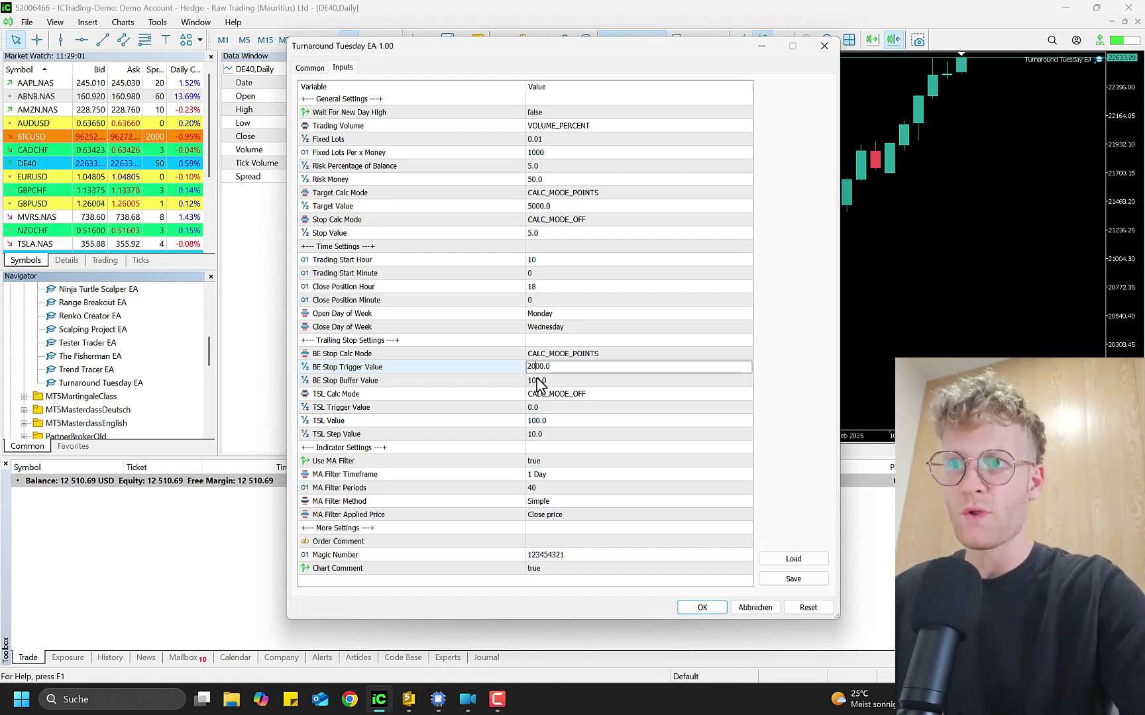
click(537, 380)
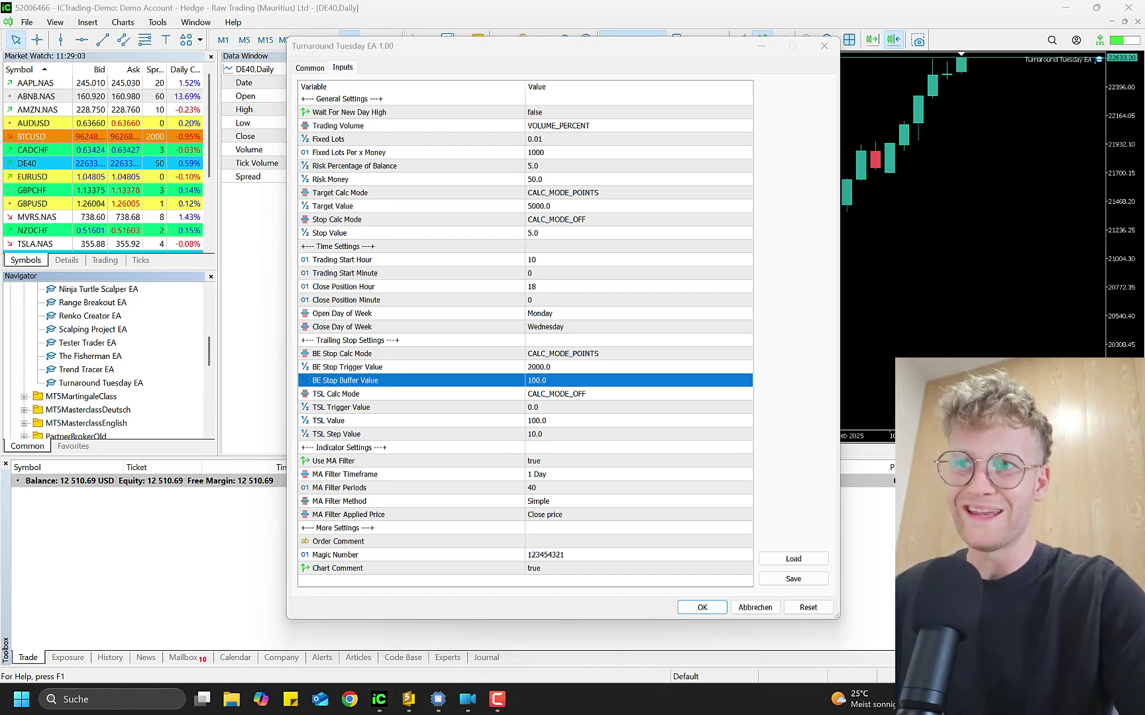
Step: Check the TSL Calc Mode options and set the mode to CALC_MODE_PERCENT
click(555, 394)
click(555, 394)
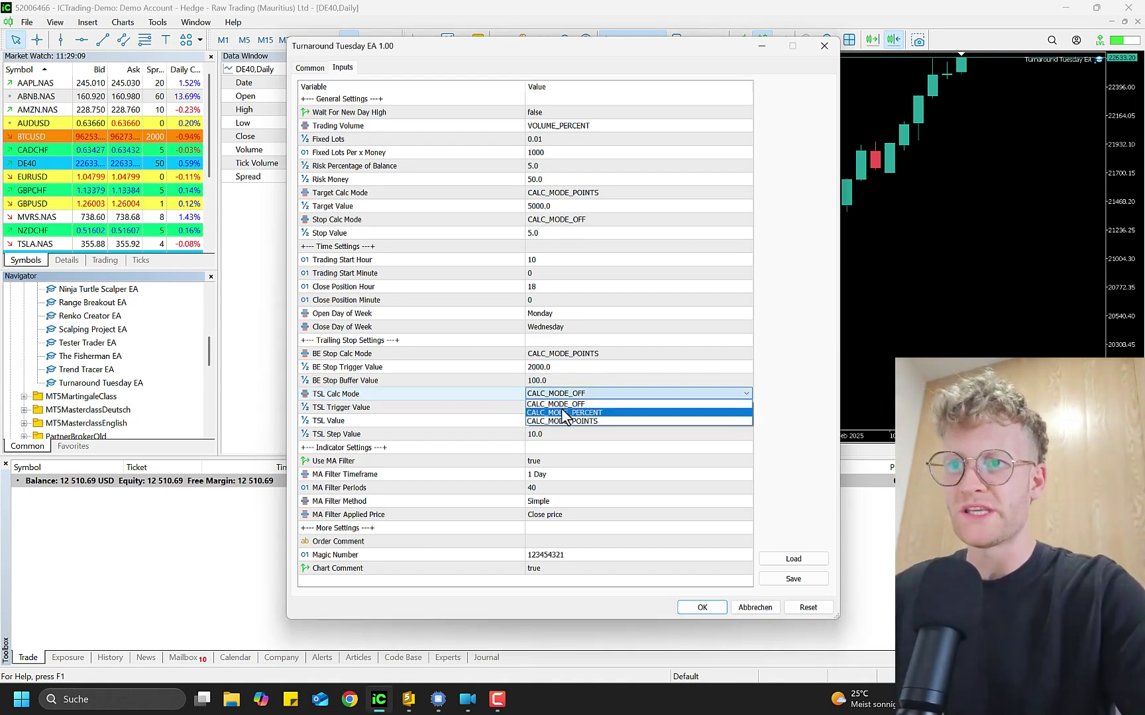
click(594, 467)
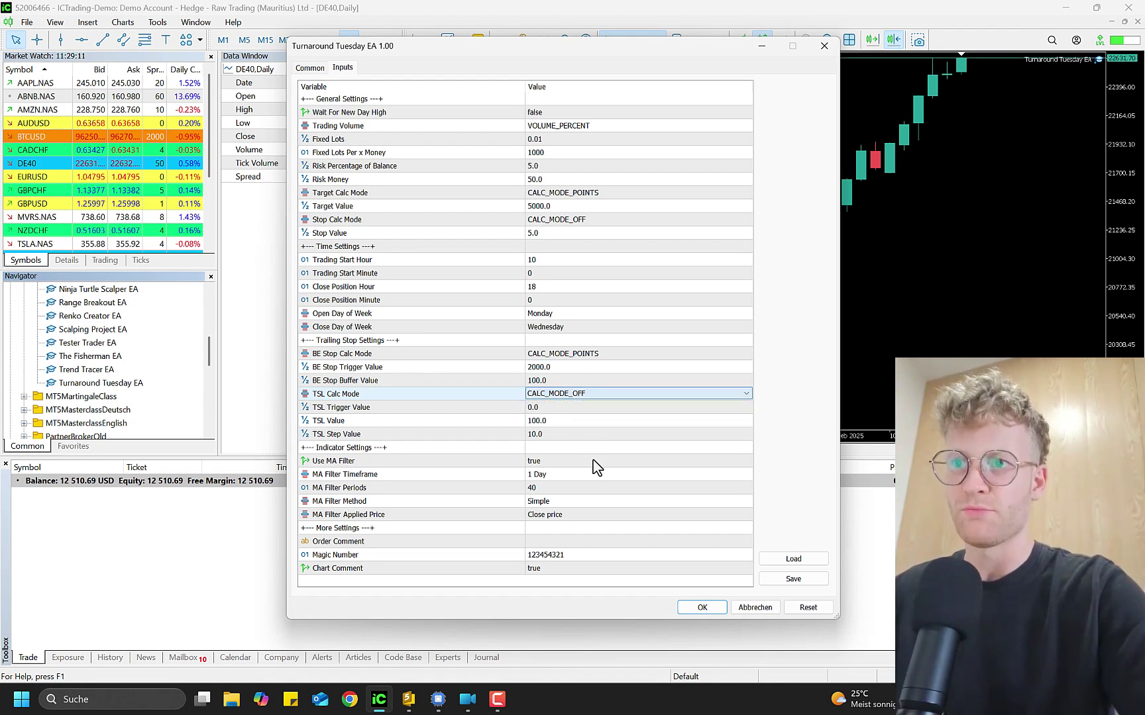
click(592, 394)
click(588, 415)
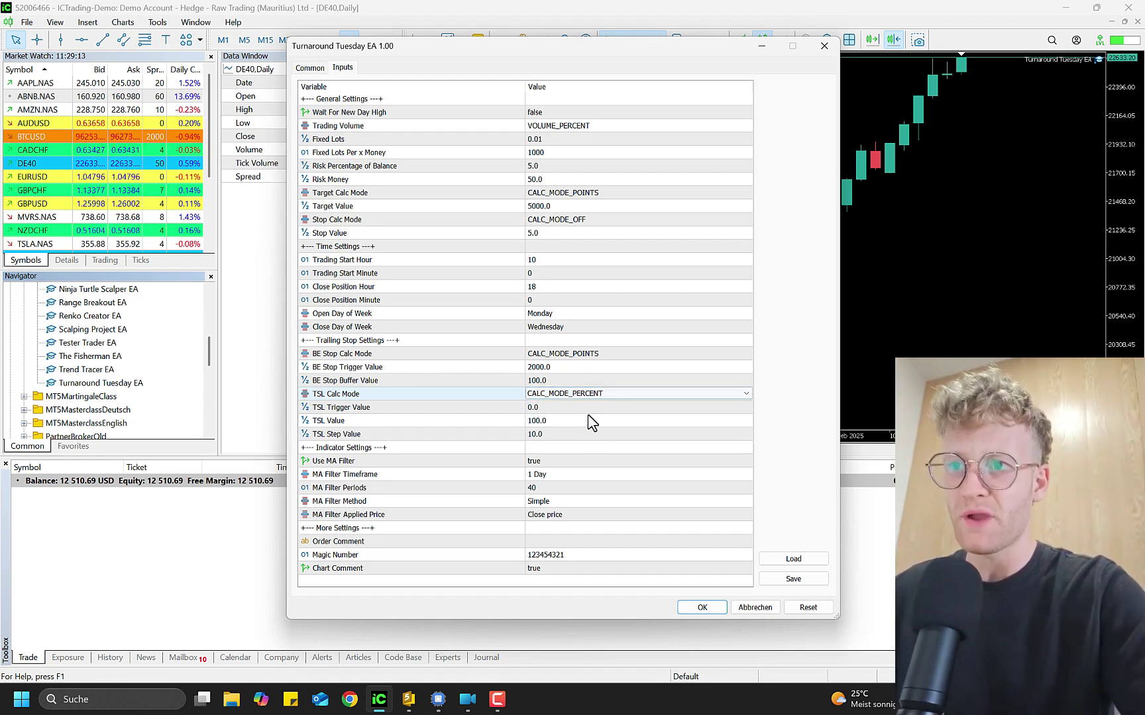
Step: Set the TSL Trigger Value to 0.5 and the TSL Value to 0.1
double_click(561, 408)
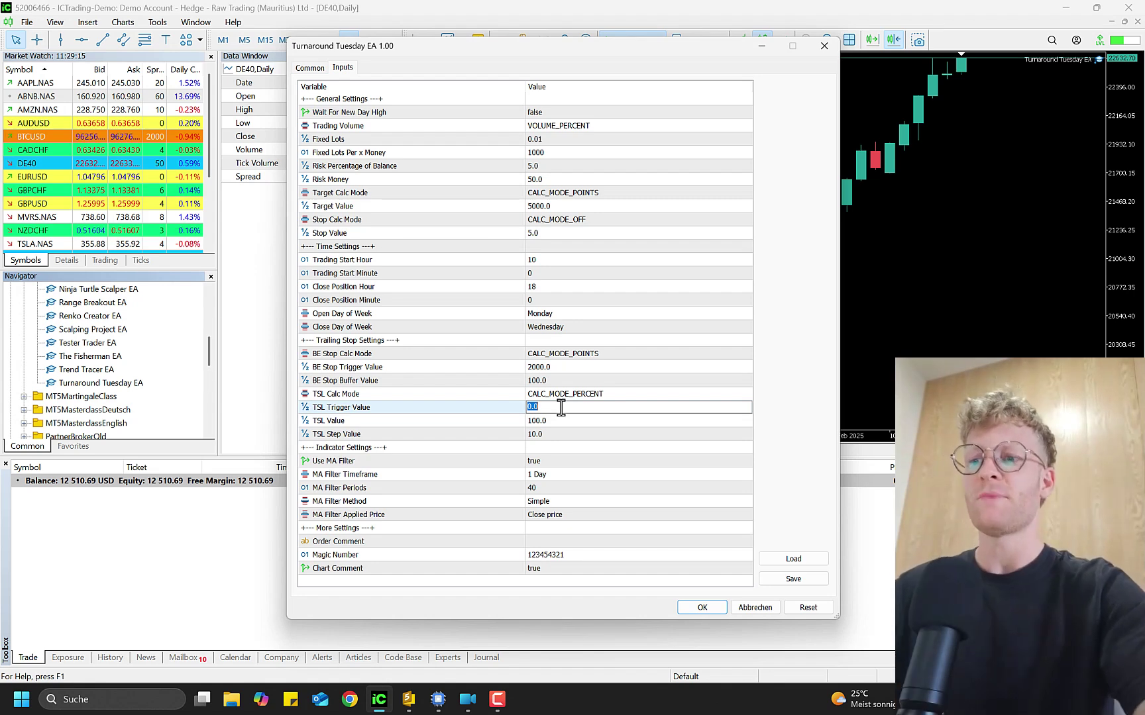
text(0.5)
key(Return)
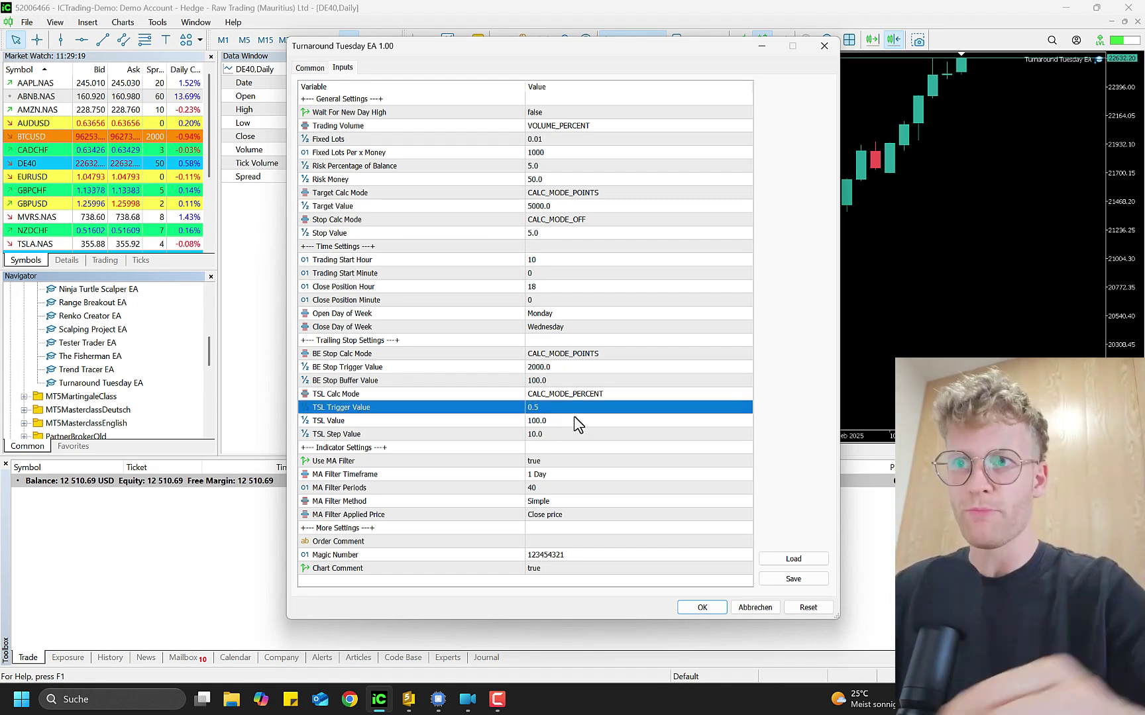
click(573, 418)
click(574, 418)
text(0.1)
key(Return)
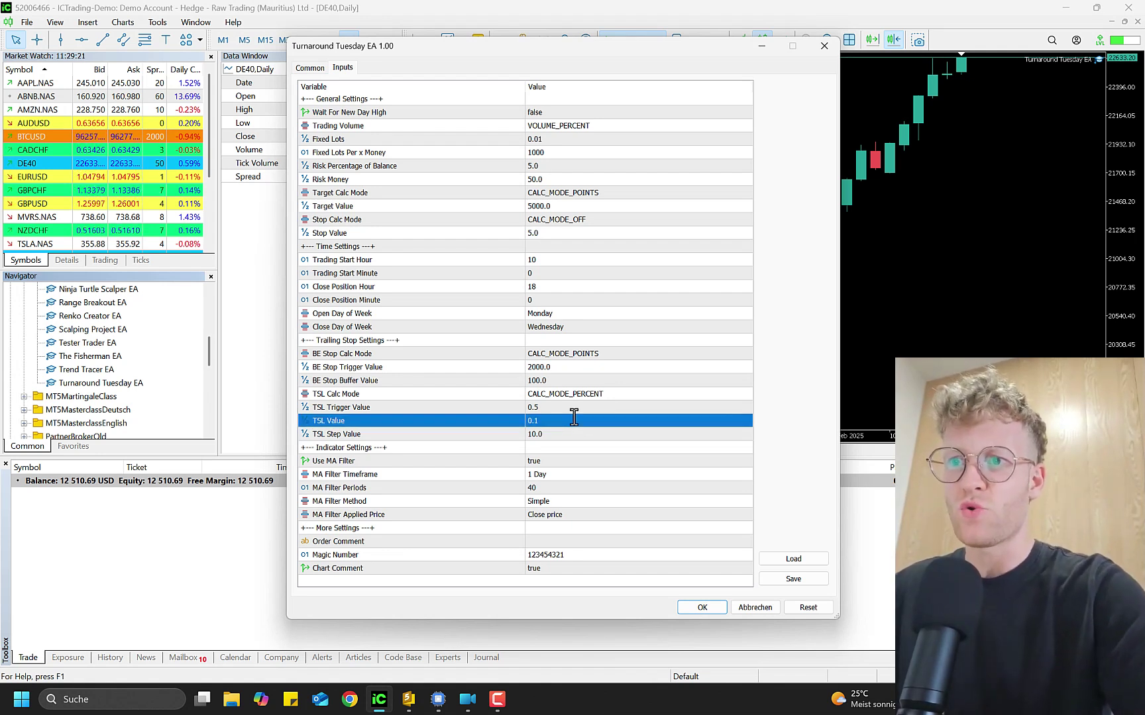
Step: Set the TSL Step Value to 0.05 for the trailing stop
click(544, 435)
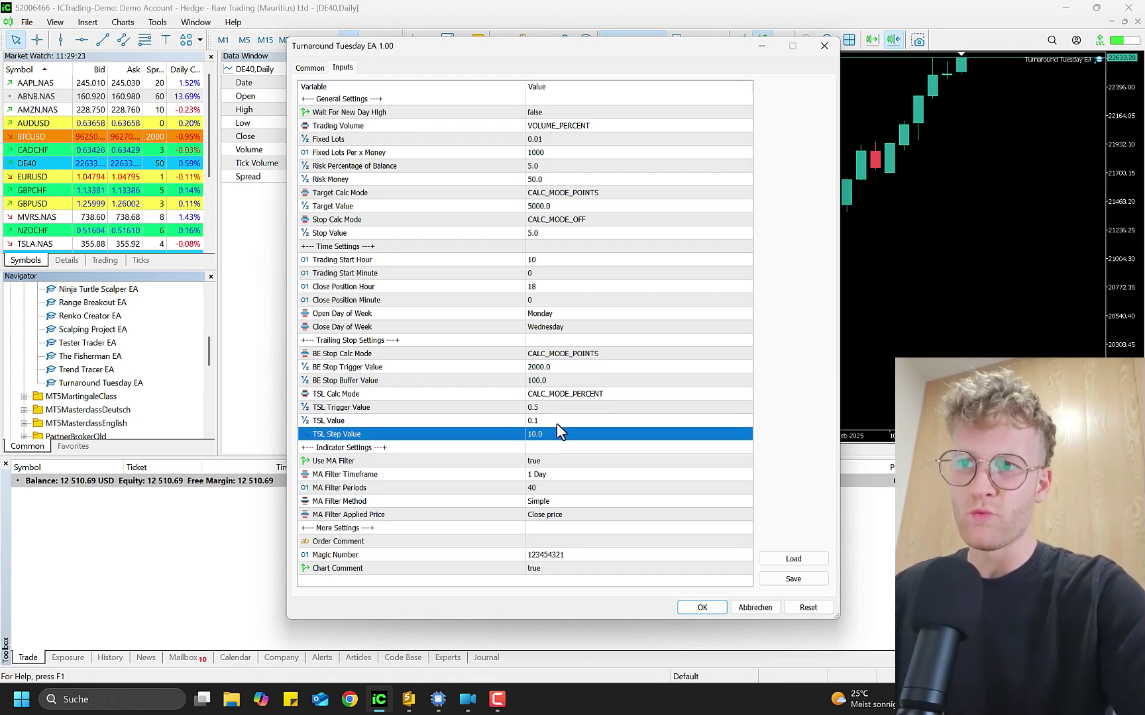
click(557, 423)
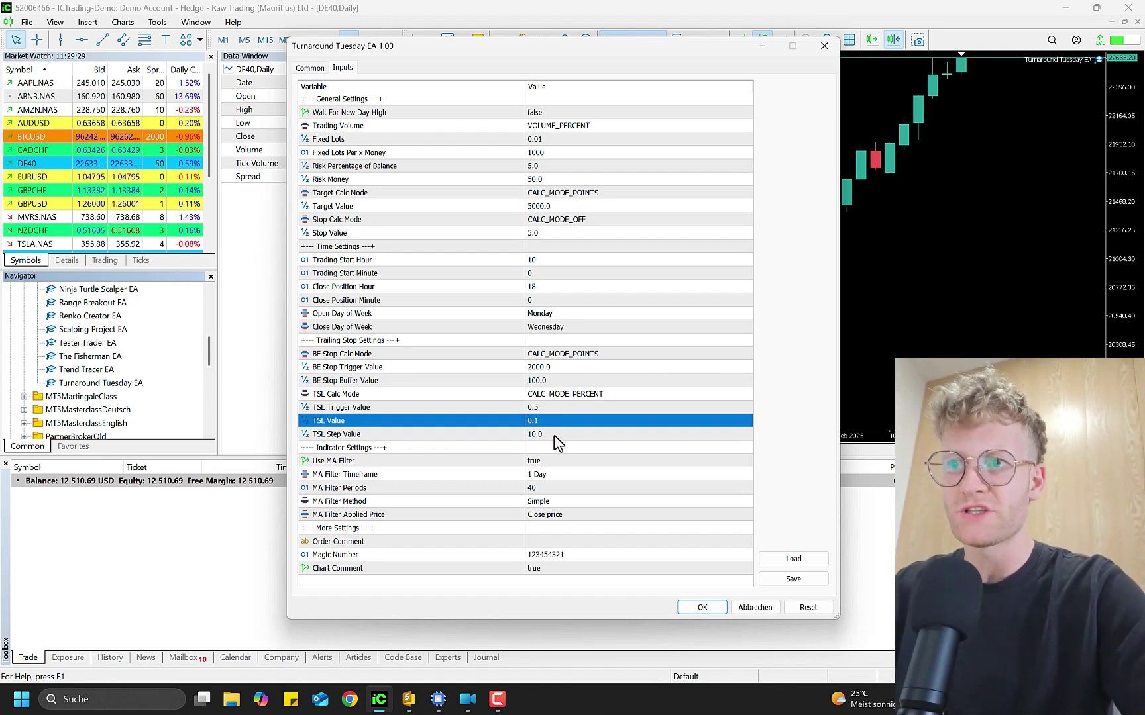
click(553, 435)
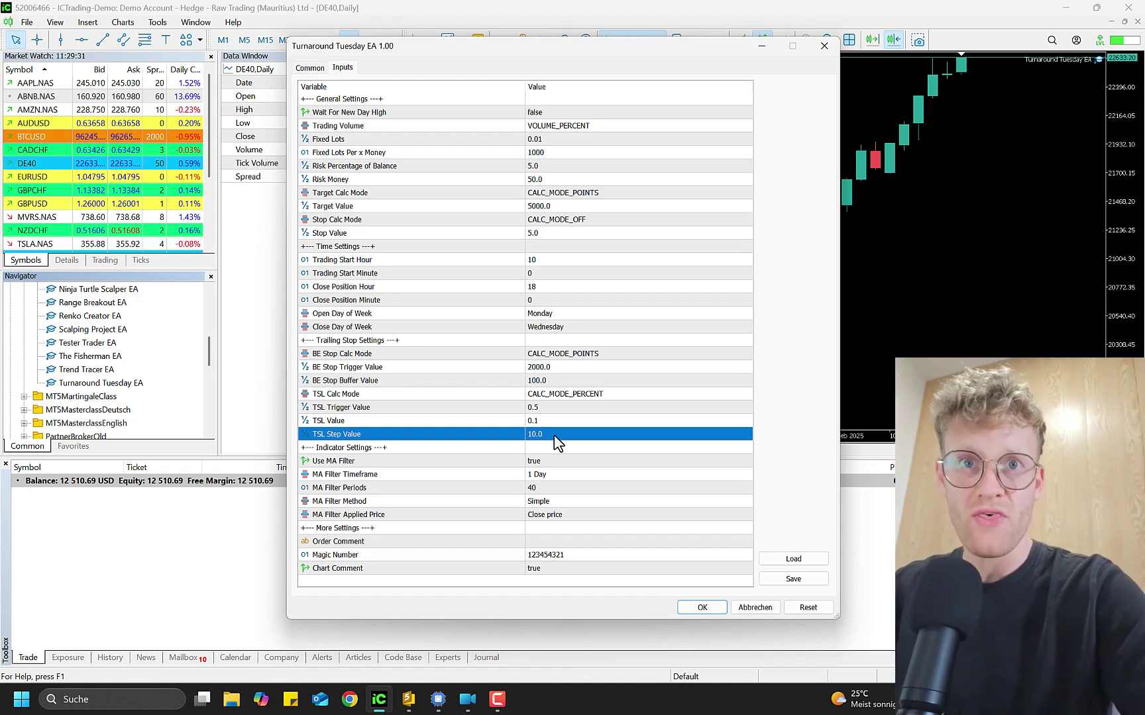
click(554, 435)
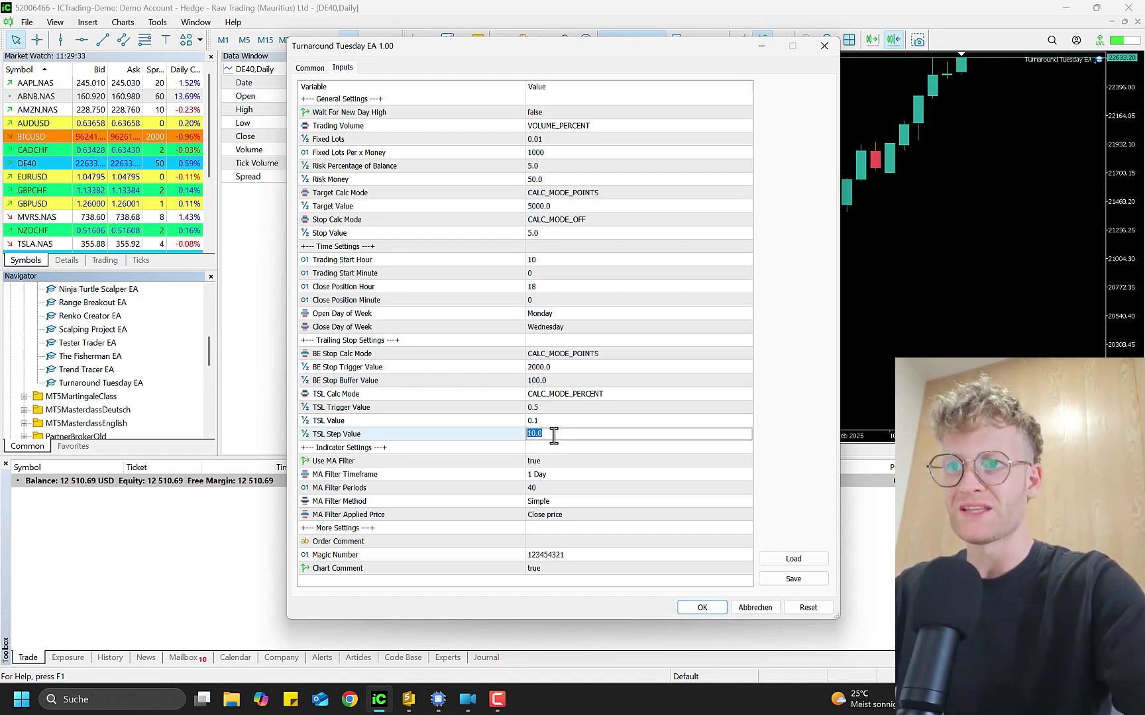
text(0.05)
key(Return)
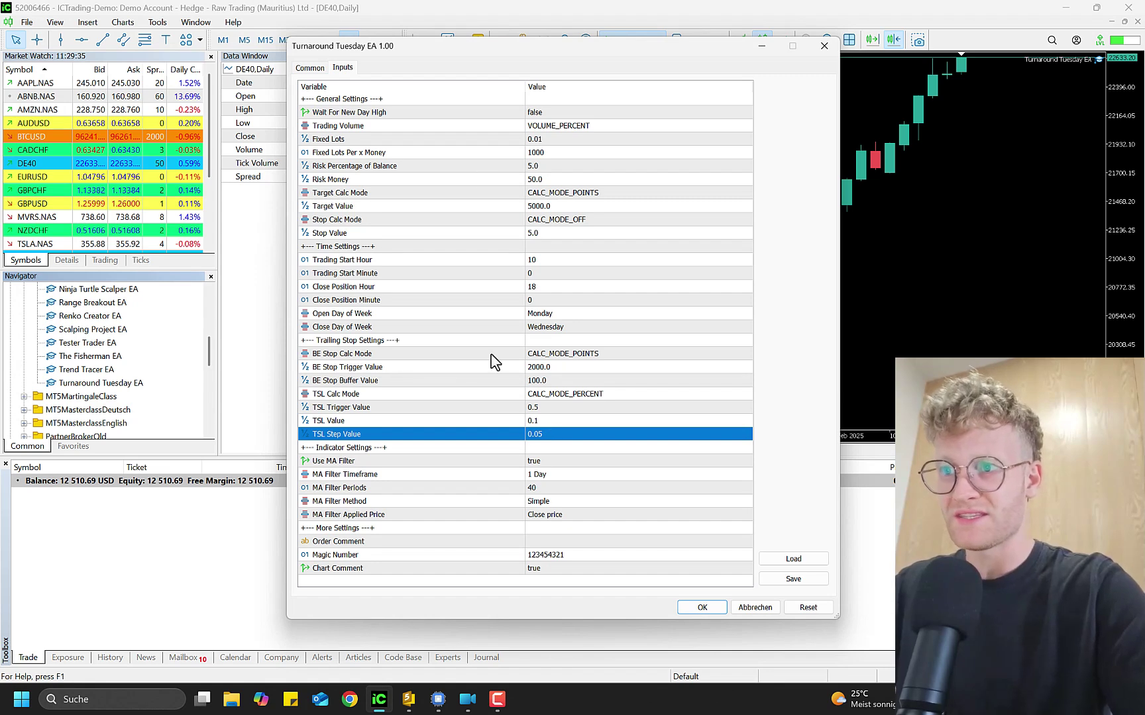
Step: Review the trailing stop's calculation mode and step value alongside the start of the indicator settings
click(540, 462)
click(549, 435)
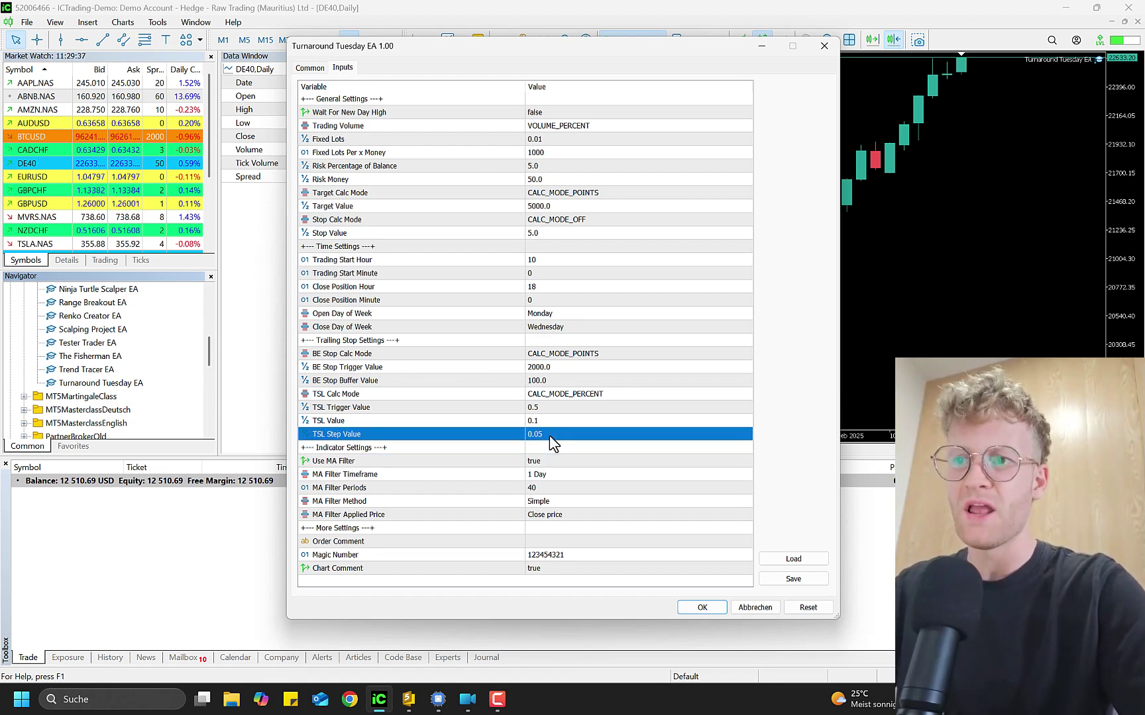
click(579, 395)
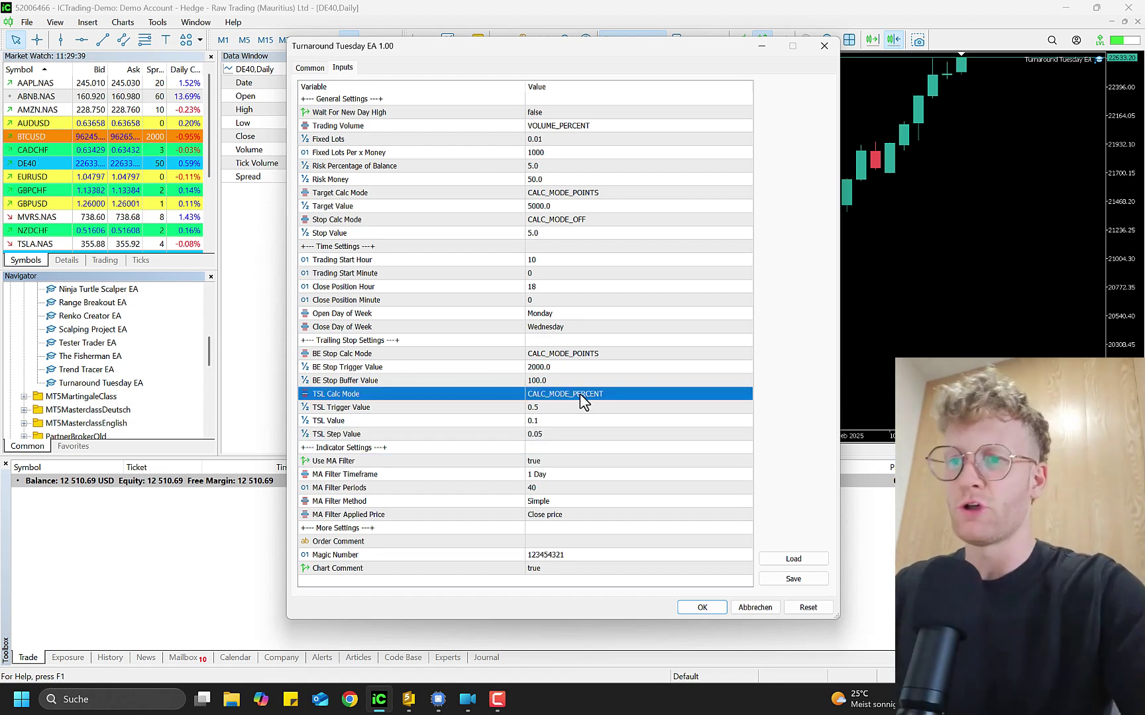
click(582, 439)
click(593, 462)
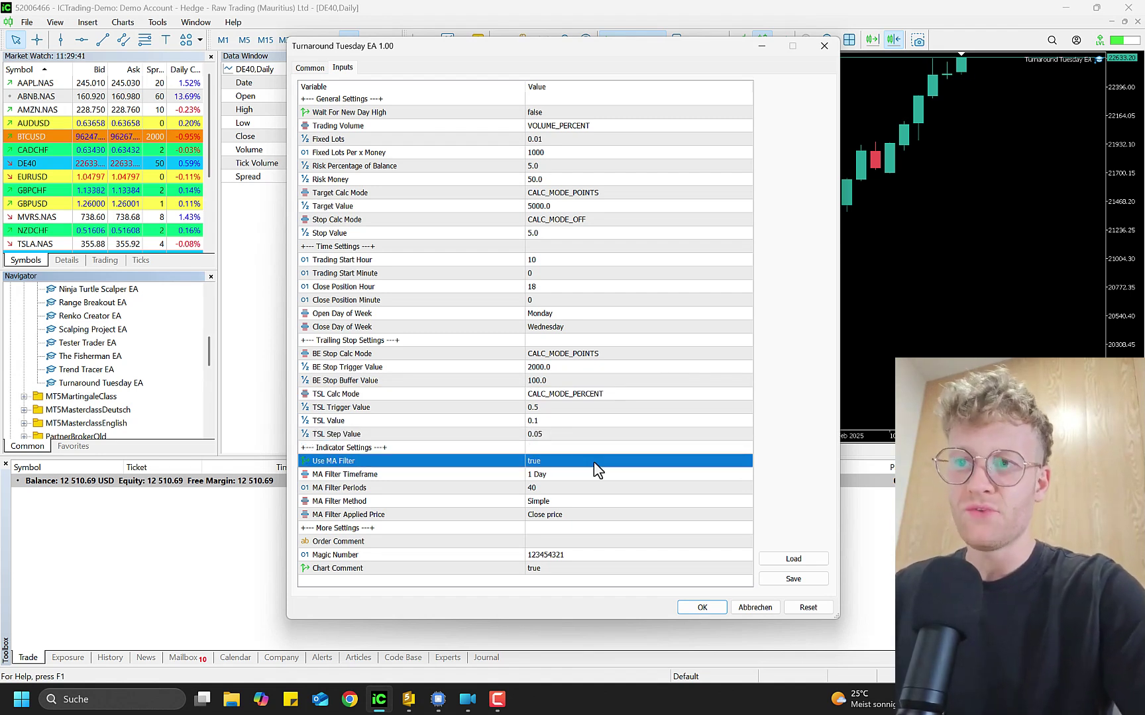
click(560, 435)
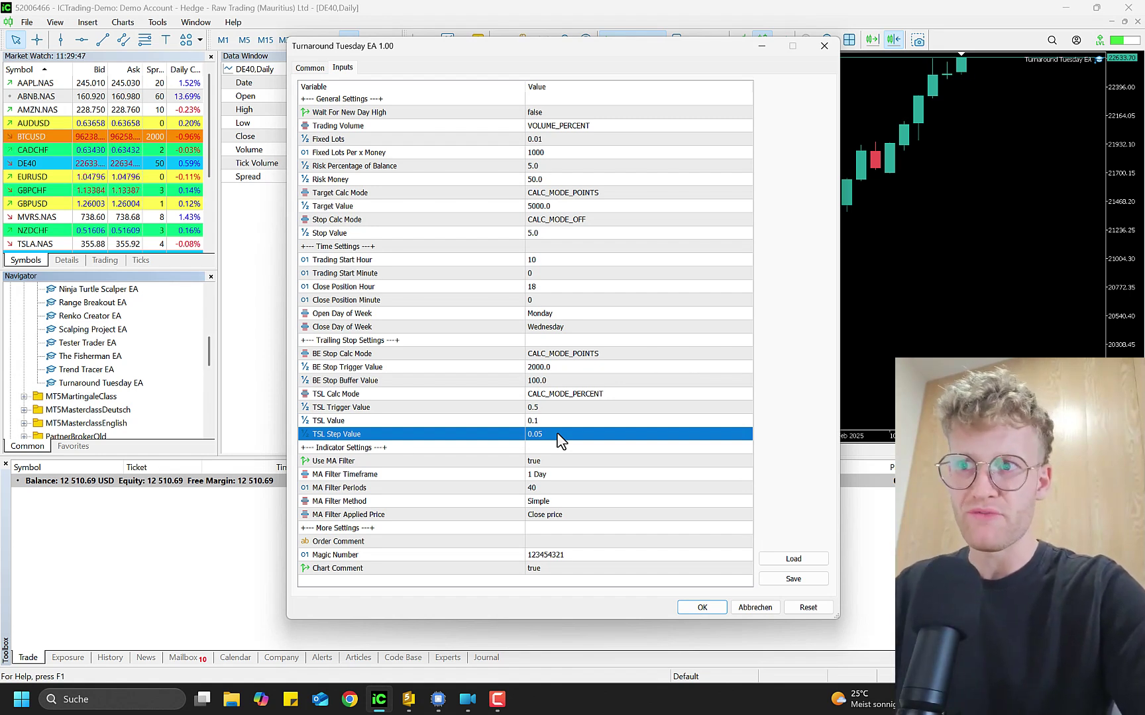
click(561, 449)
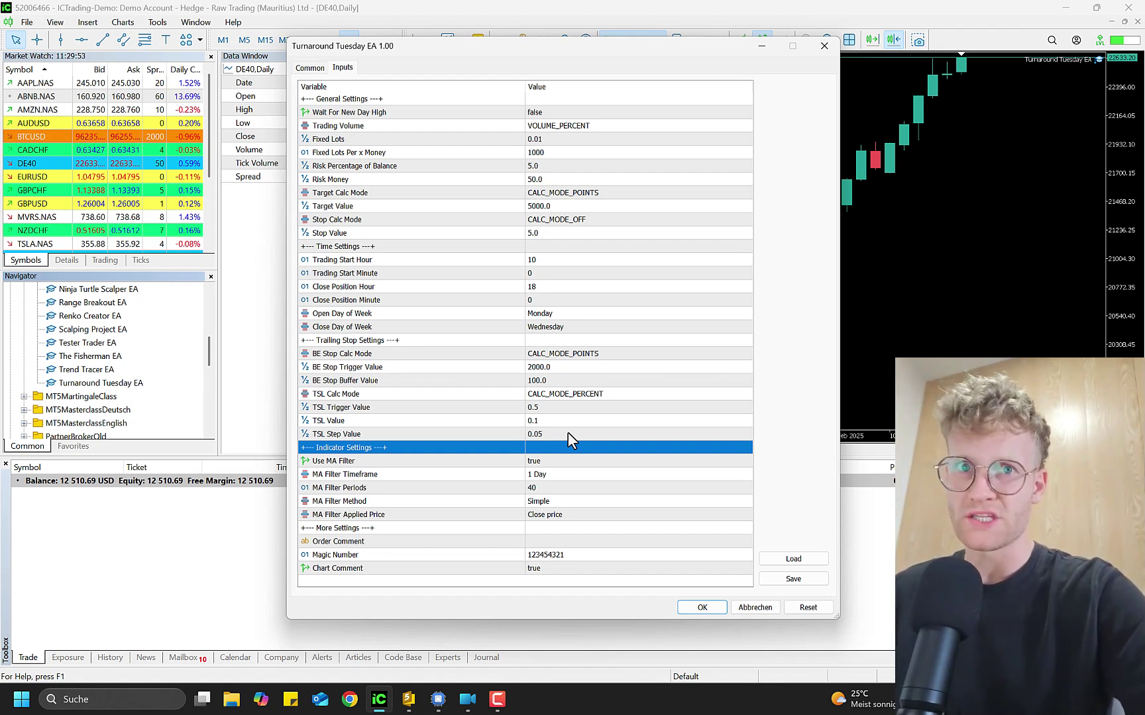
click(568, 433)
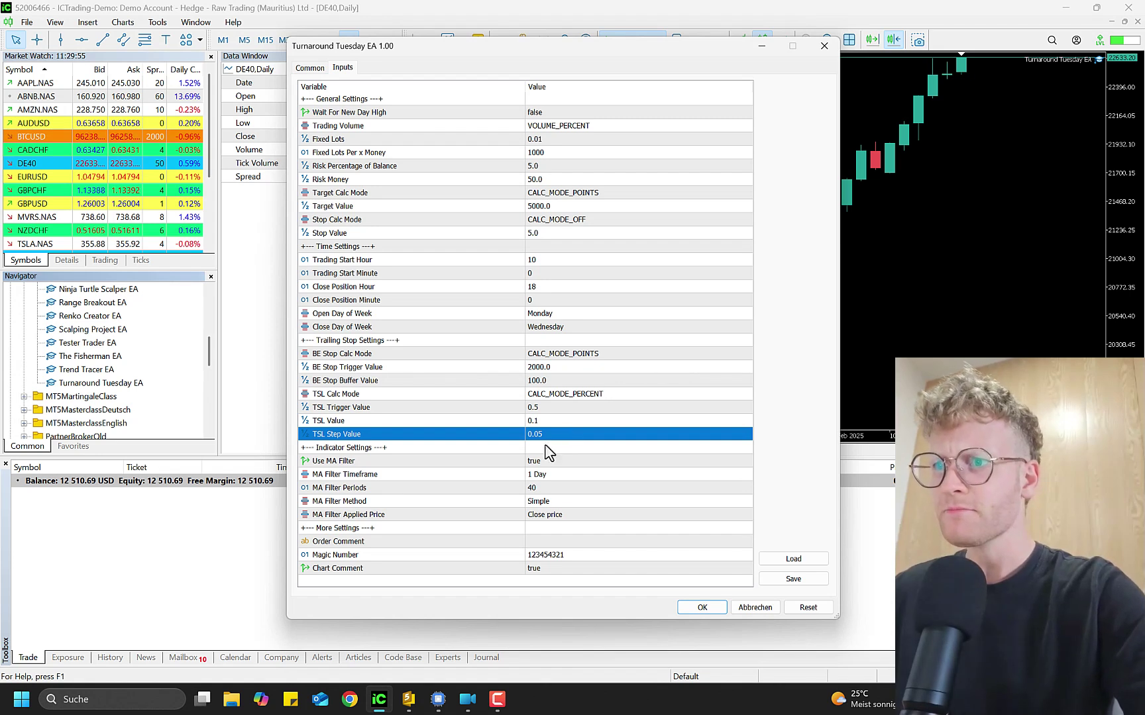
Step: Set Use MA Filter to false in the indicator settings
click(525, 459)
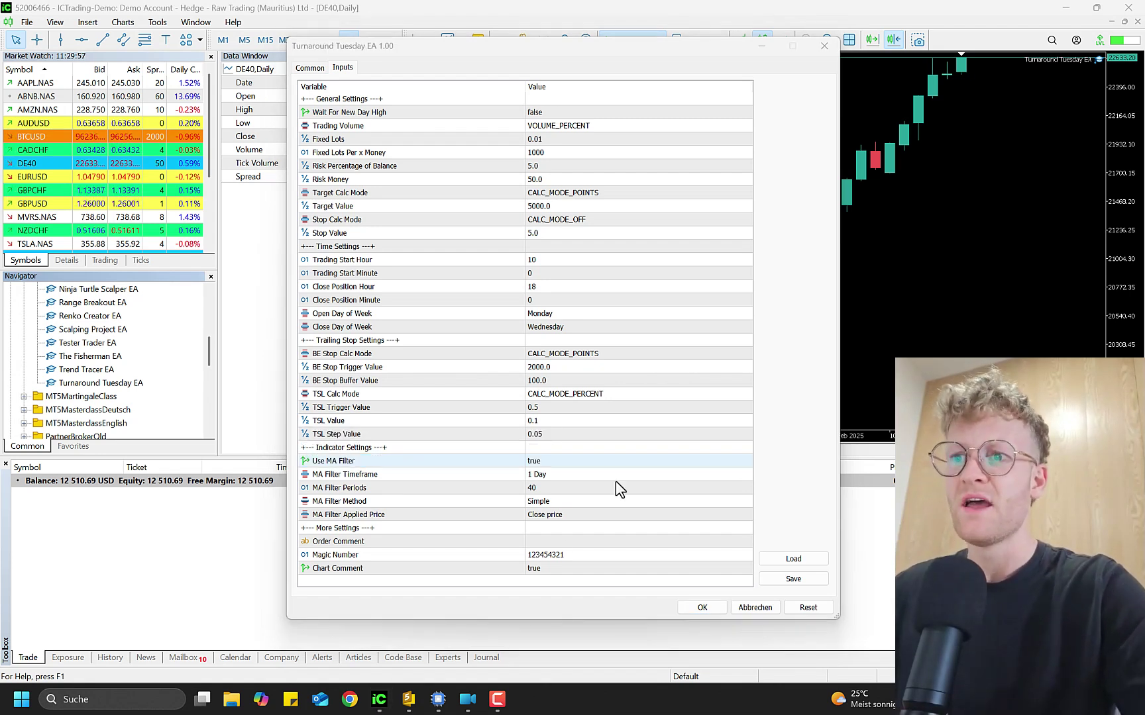
click(572, 463)
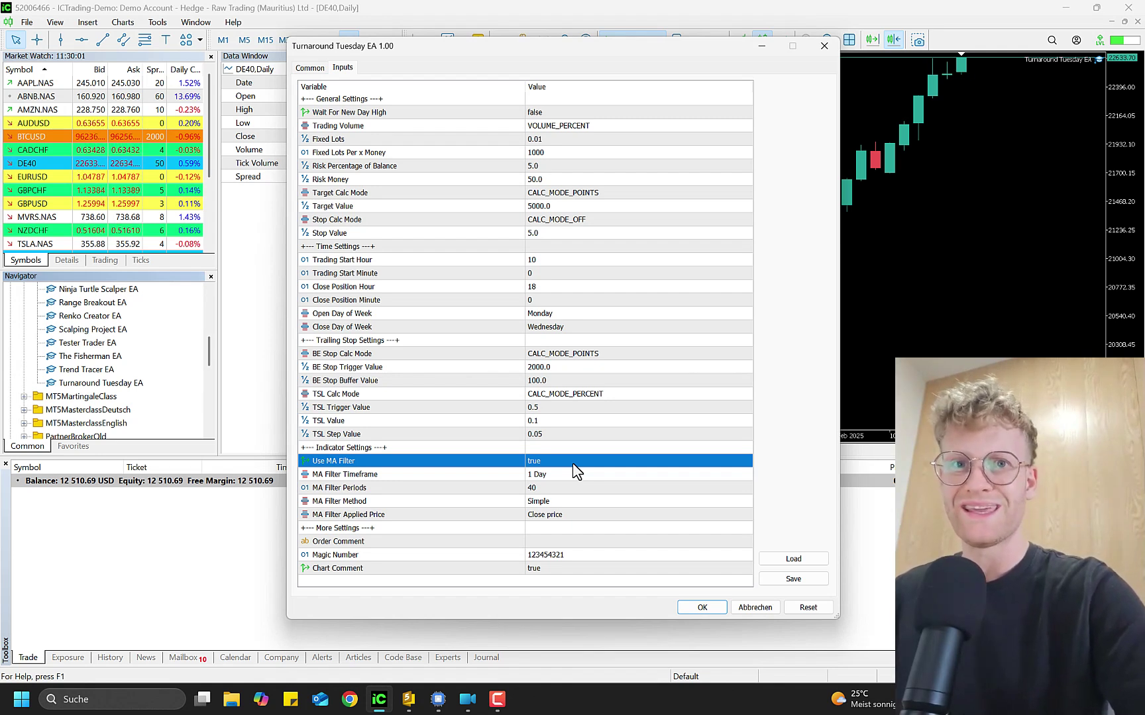
double_click(574, 463)
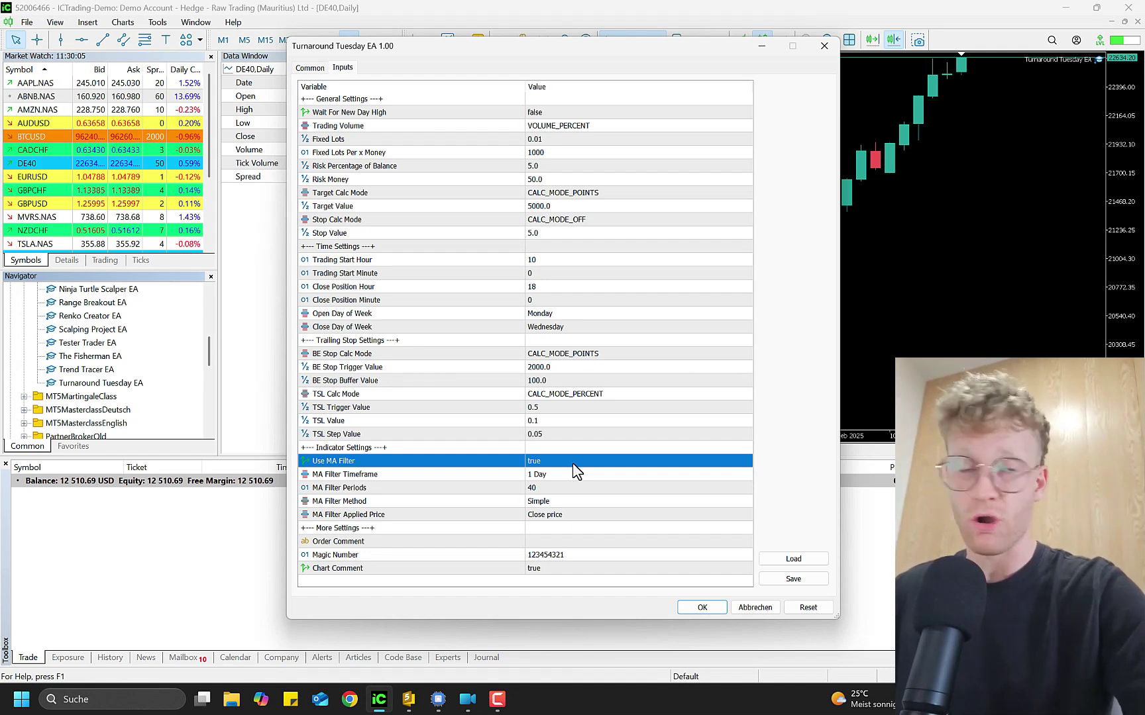
Step: Examine the timeframe options available for the moving average filter
click(579, 476)
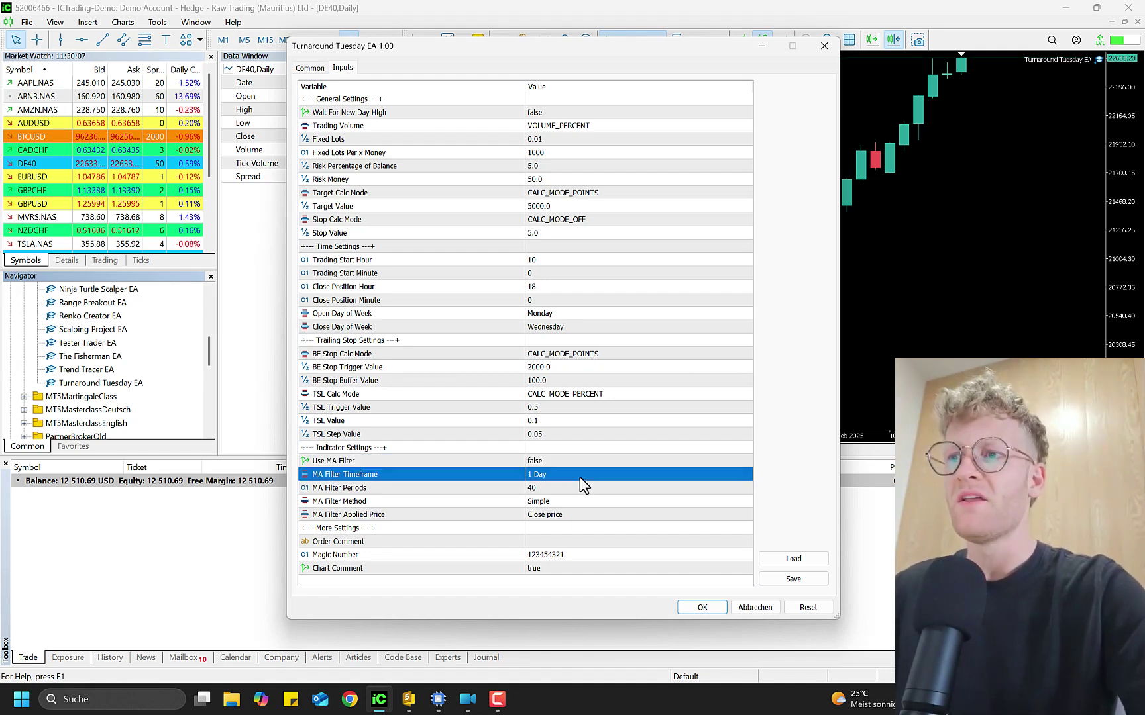
click(579, 476)
click(580, 476)
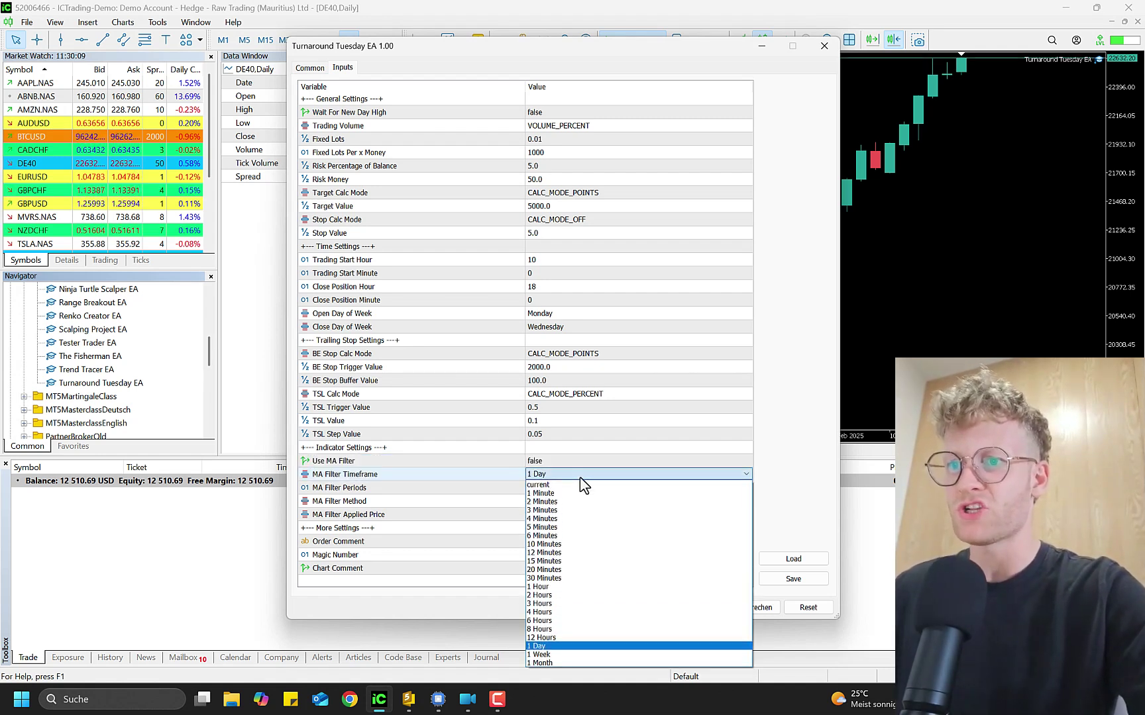
click(580, 475)
Step: Try 200 for MA Filter Periods and restore the value to 40
click(583, 494)
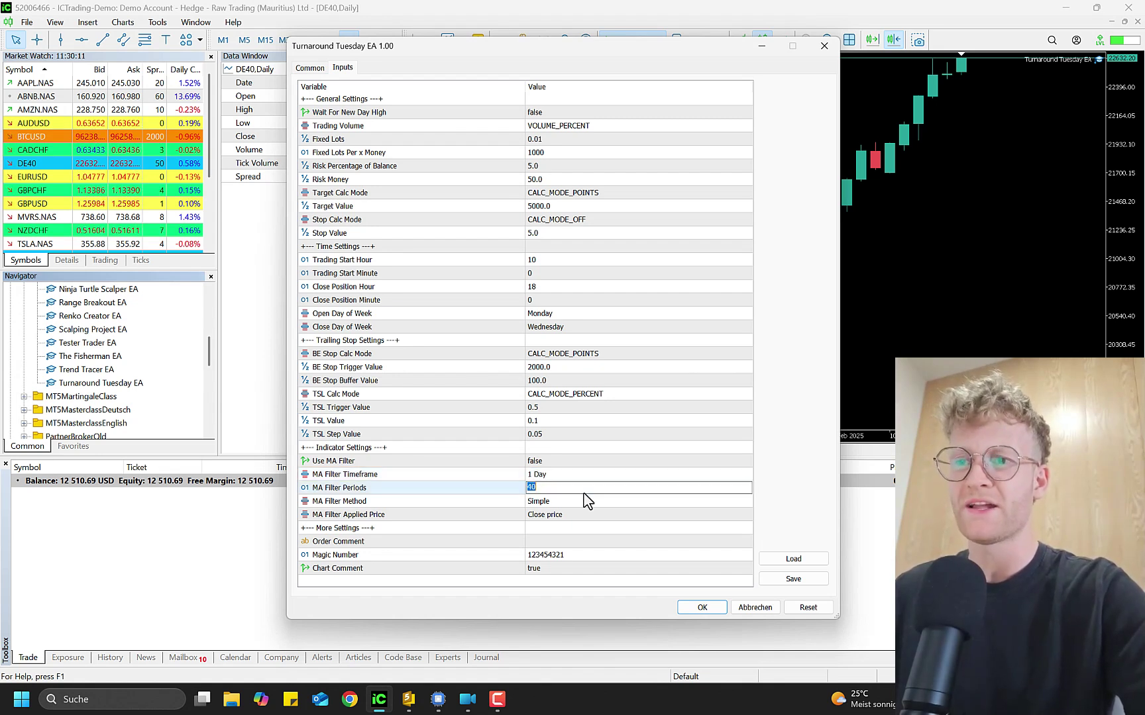
text(200)
key(Return)
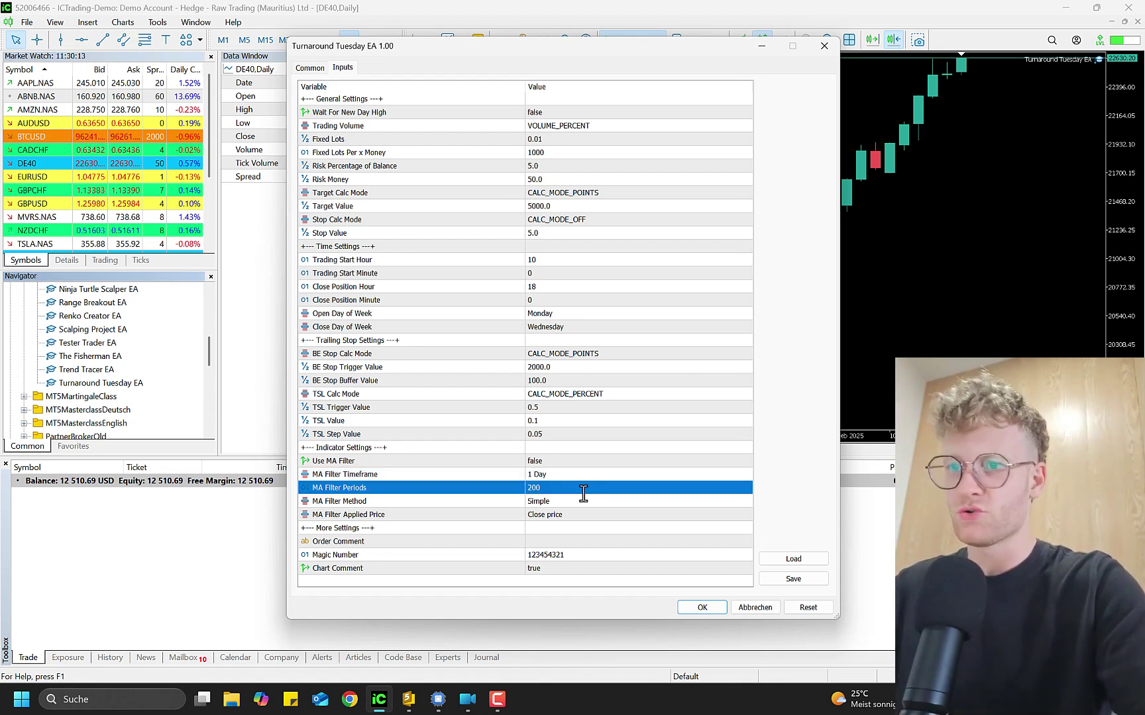
click(583, 493)
key(Return)
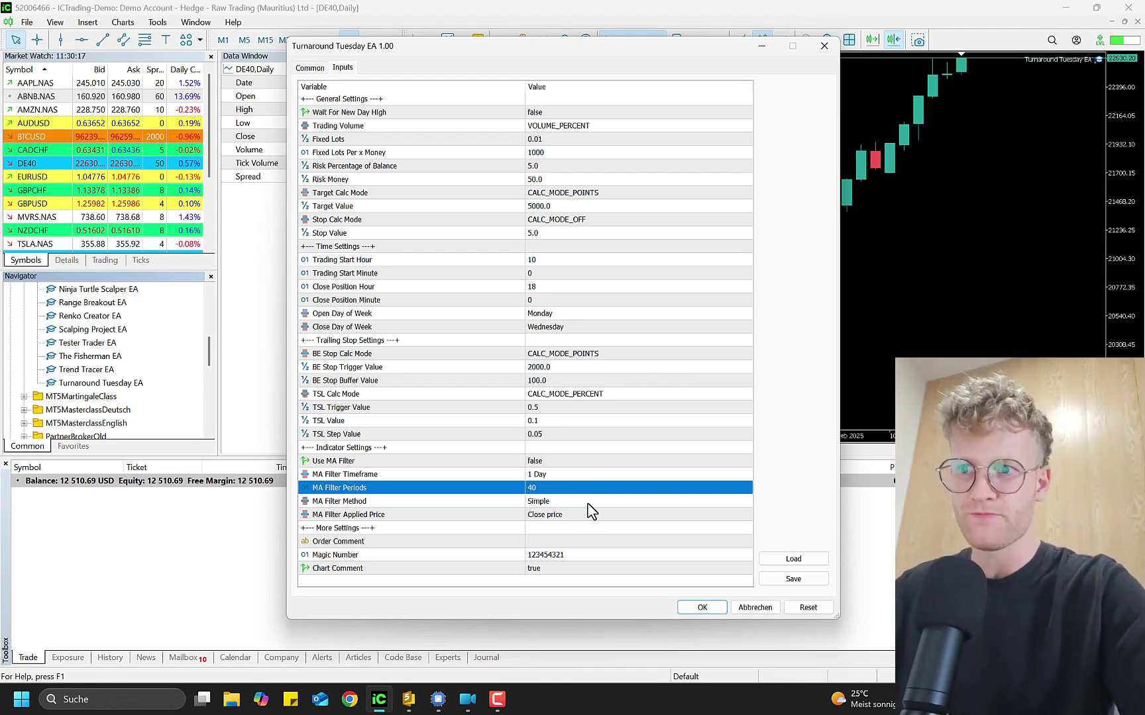
Step: Review the options offered for MA Filter Method and MA Filter Applied Price
click(587, 503)
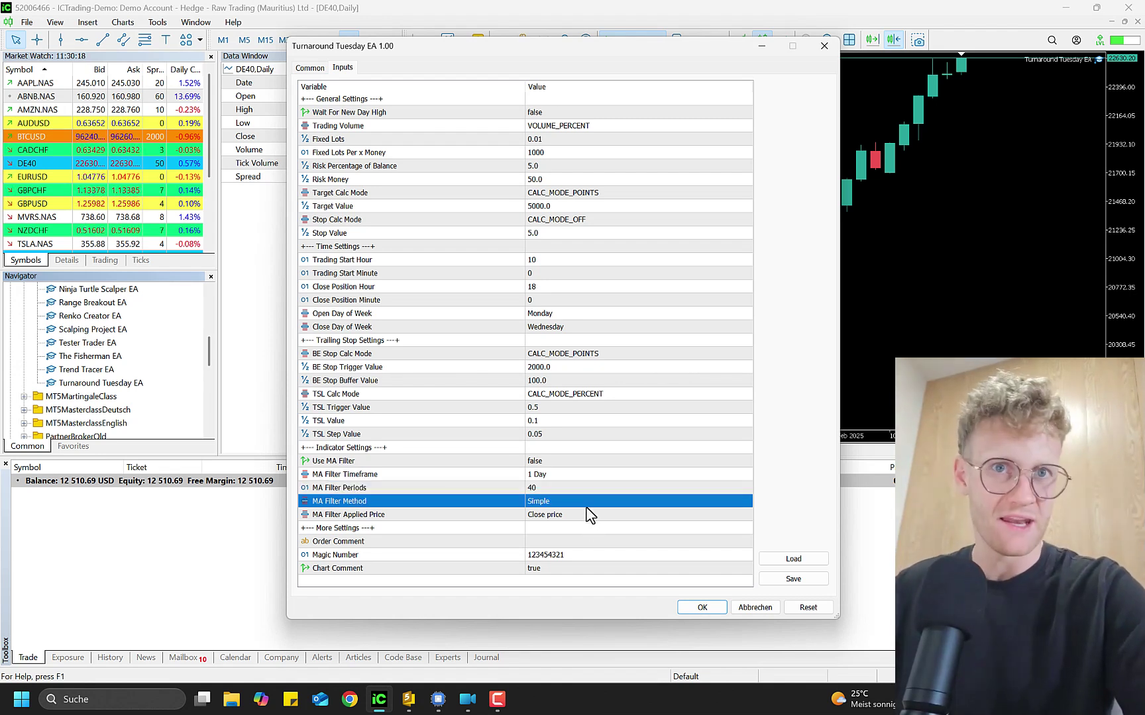
click(548, 504)
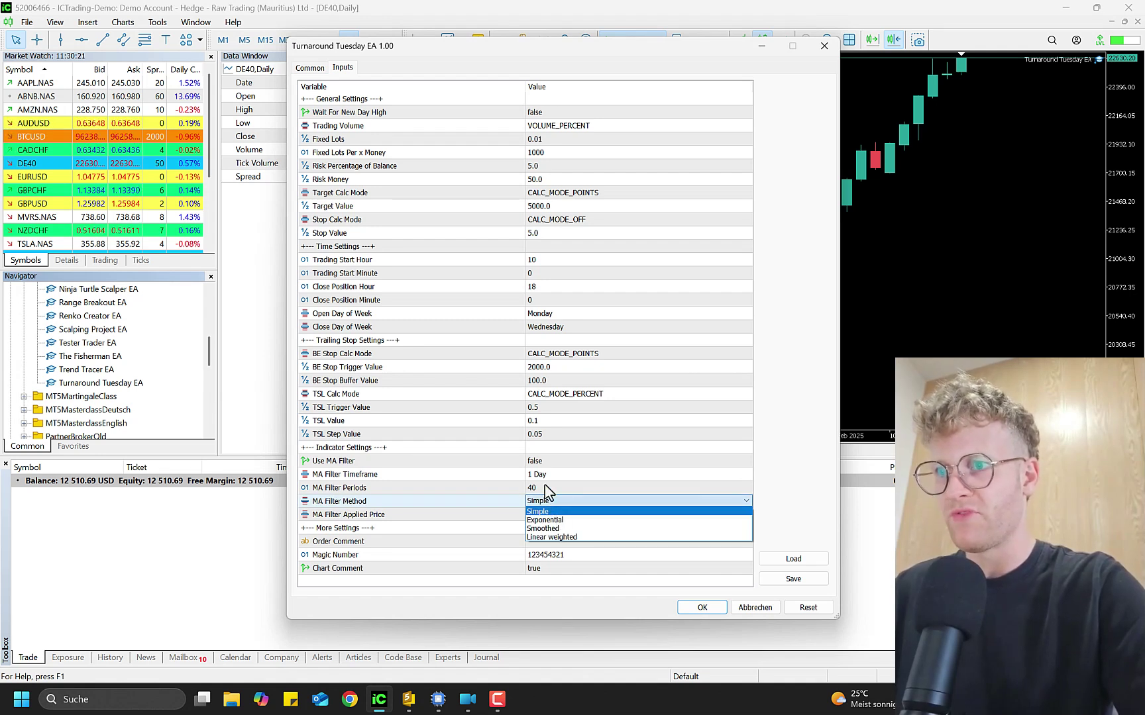
click(550, 498)
click(560, 514)
click(563, 516)
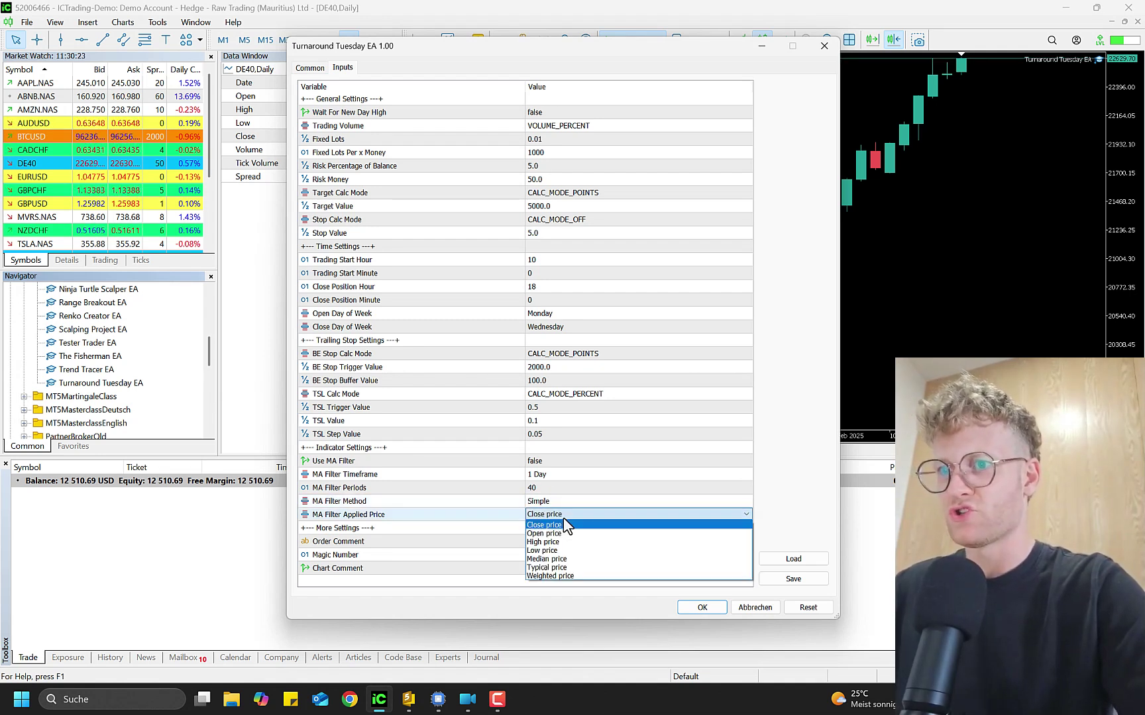
click(570, 512)
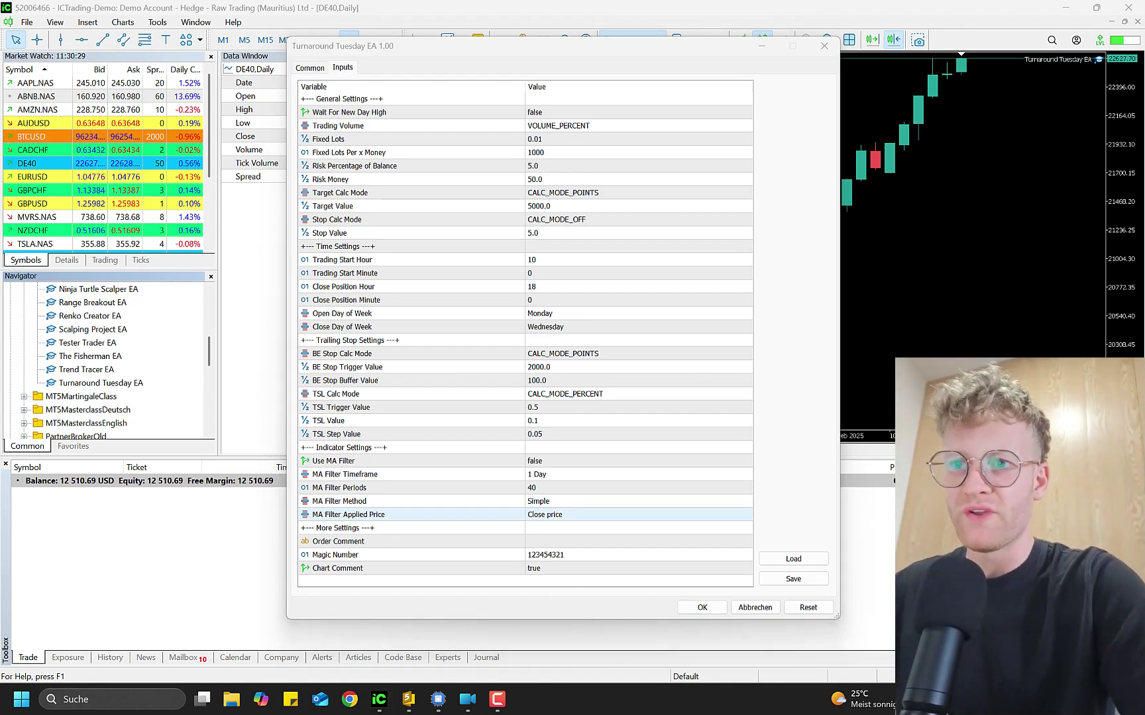
Step: Enter "turnarund tuestay" as the Order Comment in the EA's additional settings
click(375, 539)
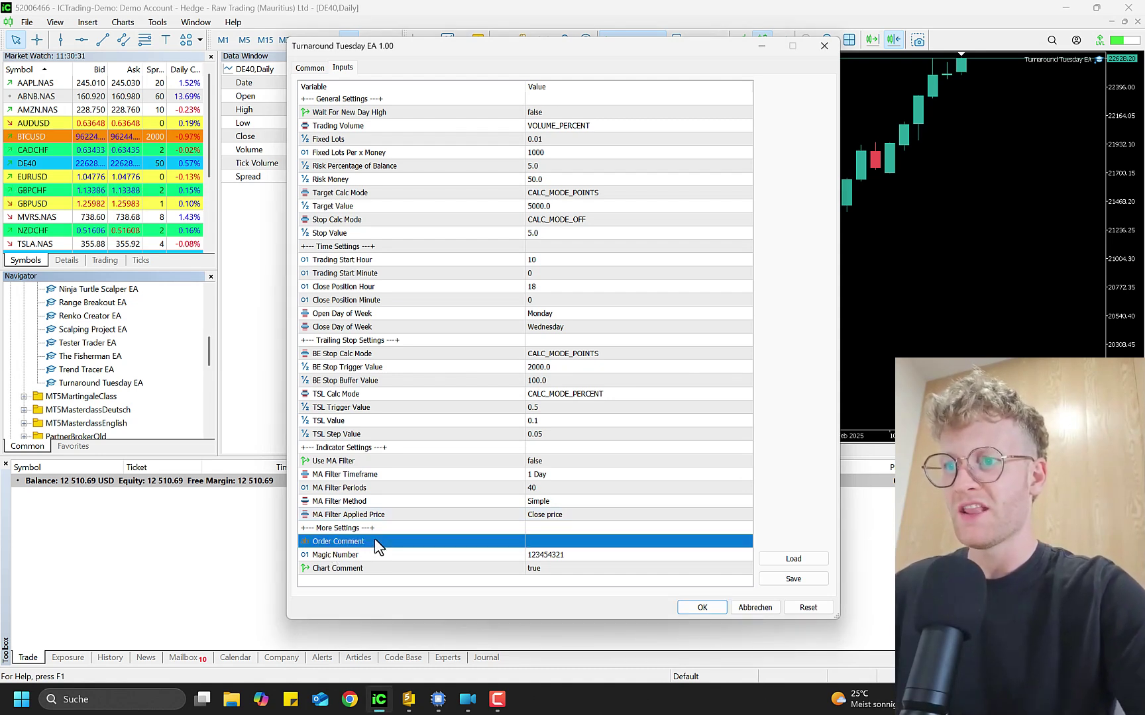
click(541, 543)
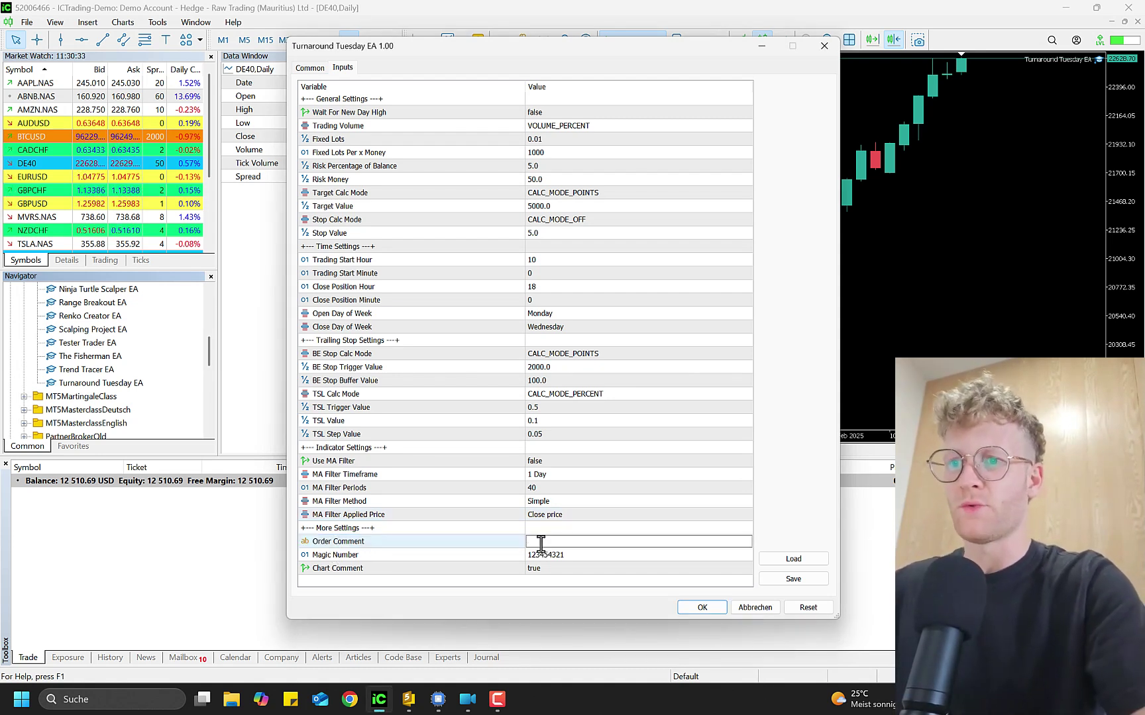
text(turn)
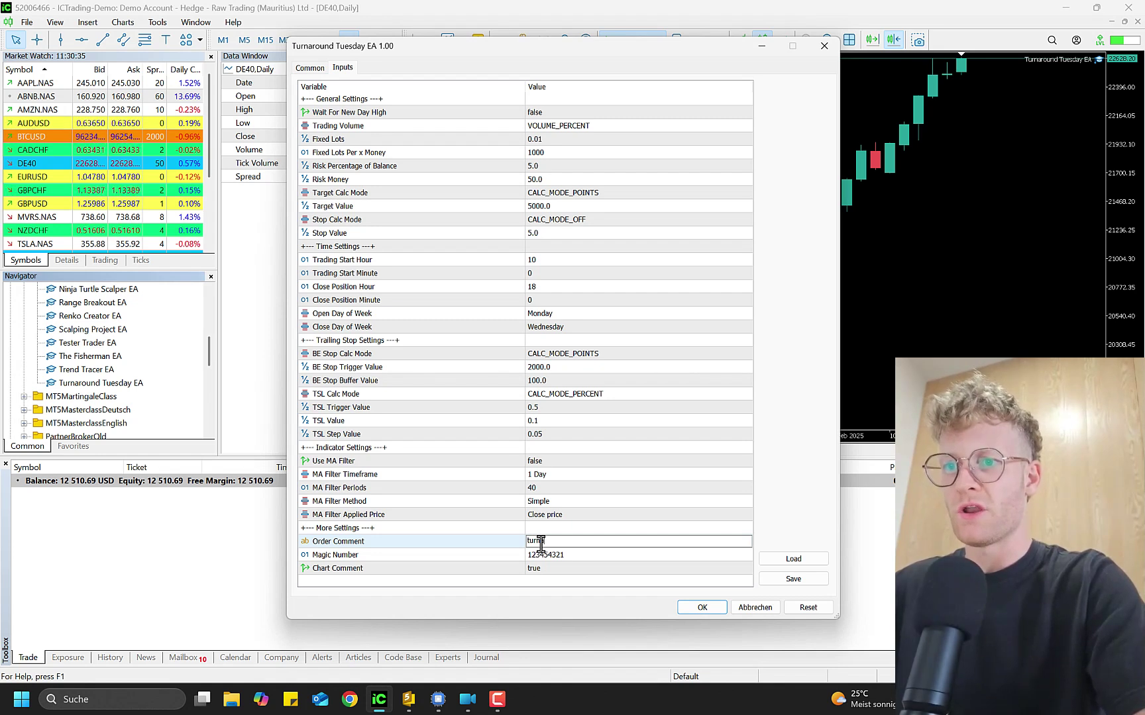
text(arund tuesta)
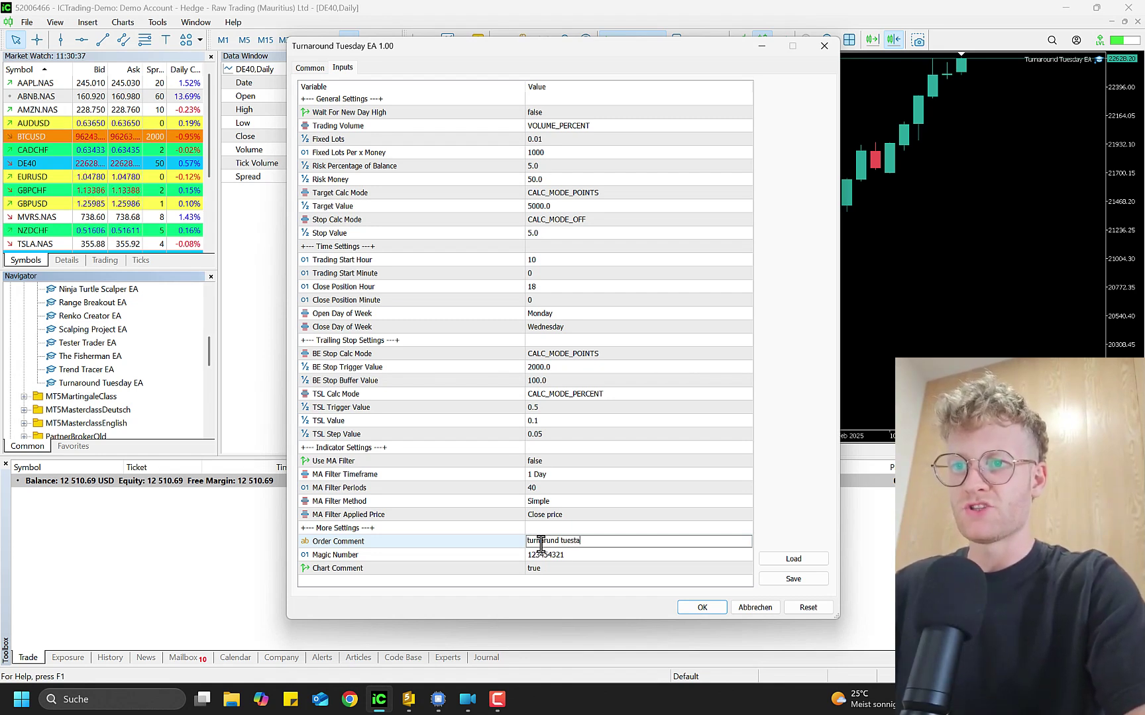
text(y)
click(587, 555)
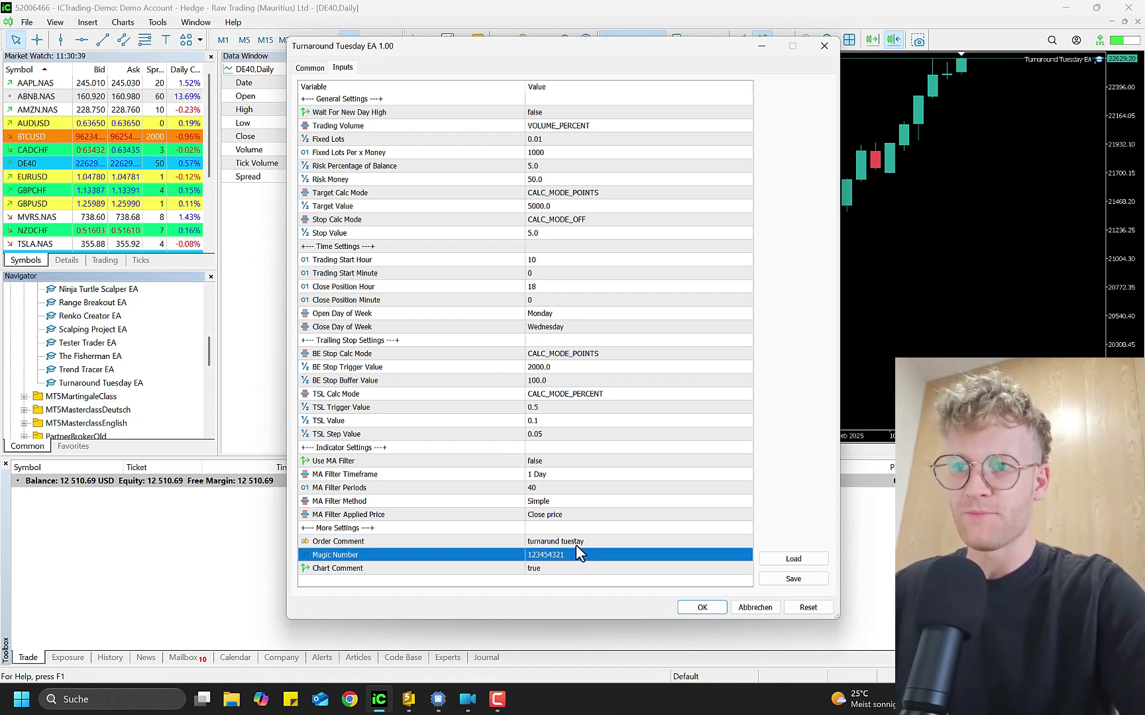
click(581, 541)
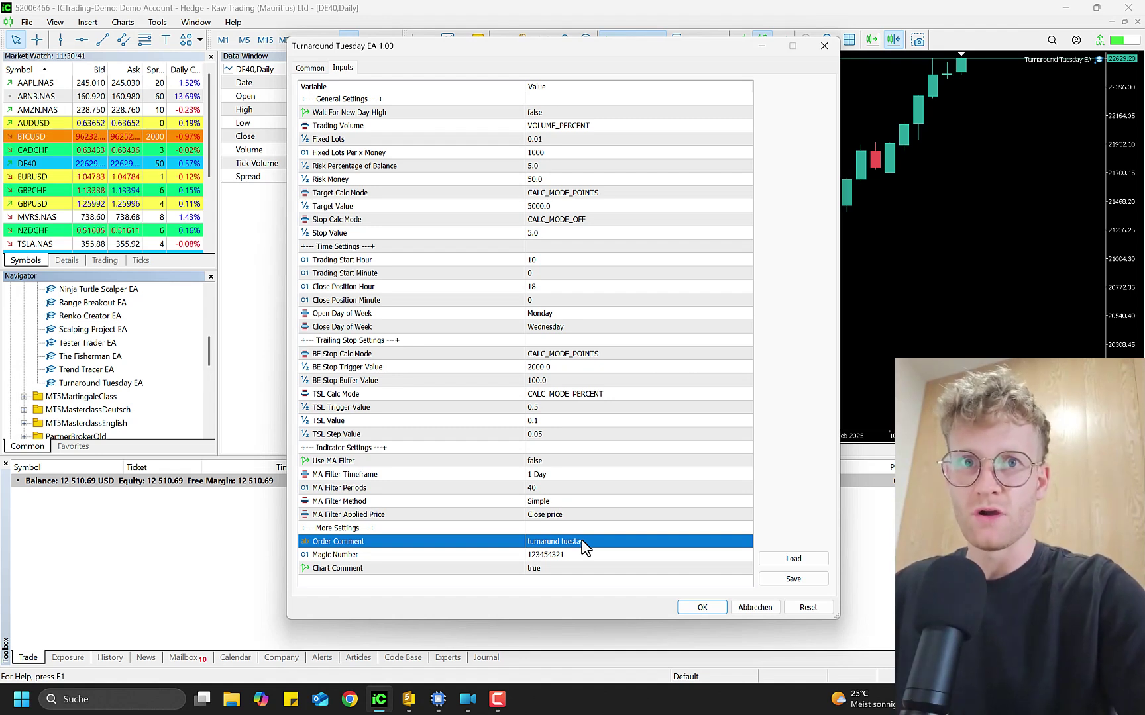
Step: Review the Magic Number and Chart Comment settings, and close the EA's properties without applying anything
double_click(555, 555)
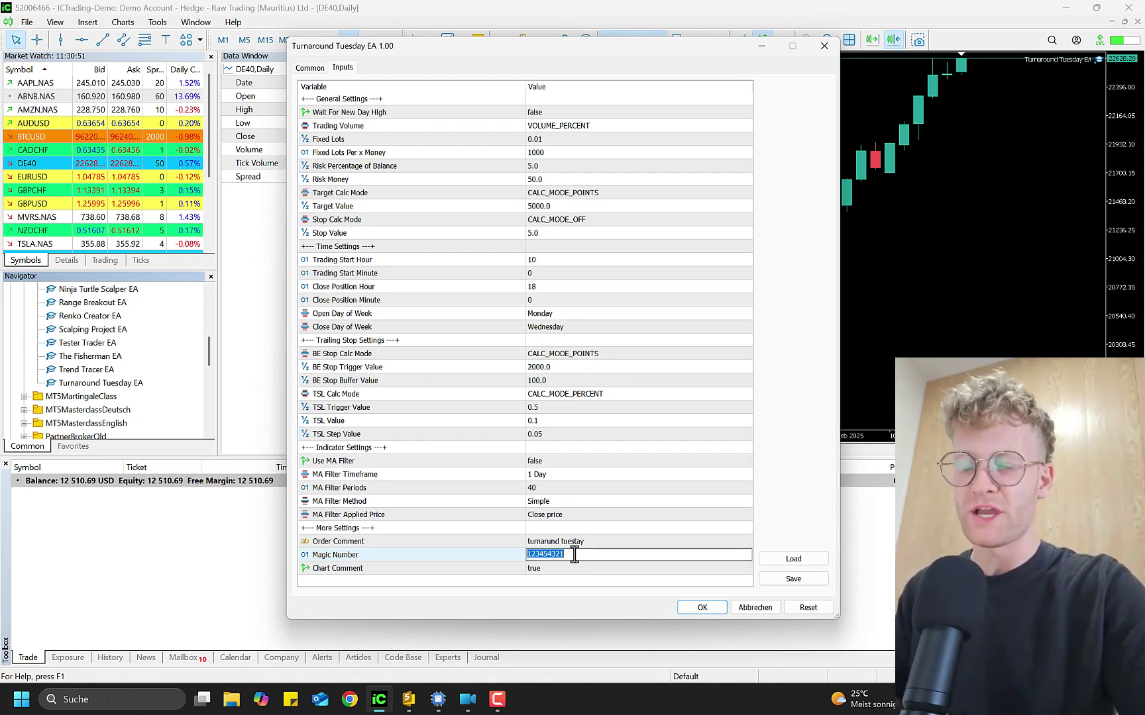
click(574, 555)
click(601, 547)
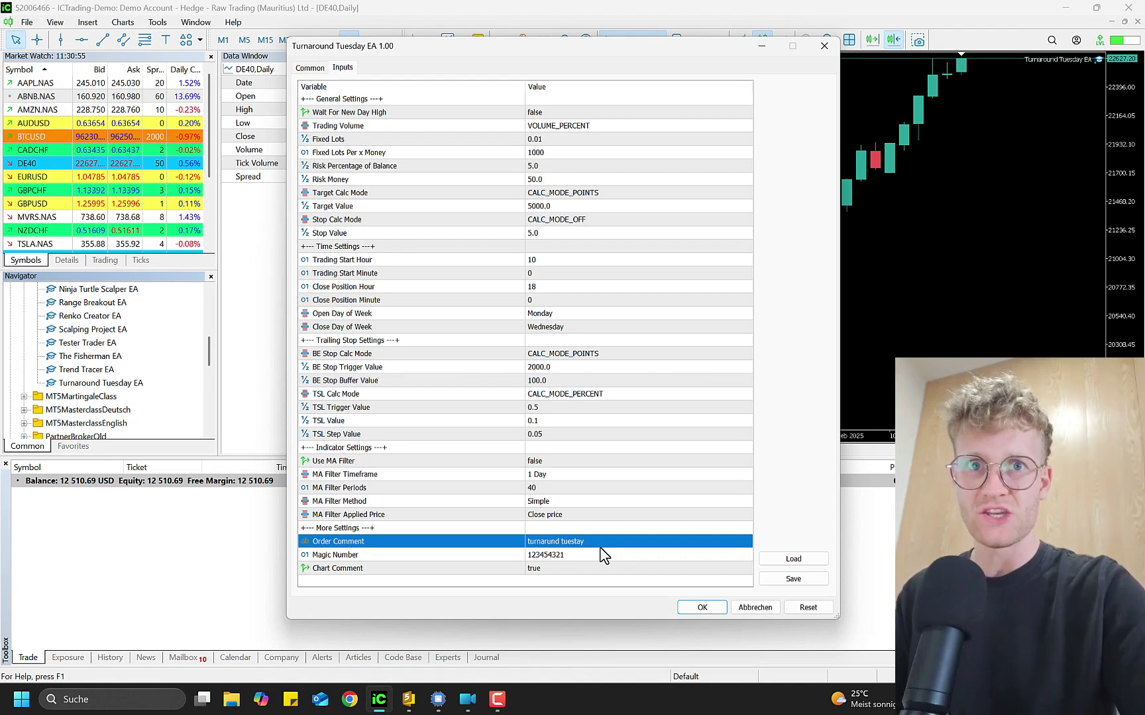
click(606, 550)
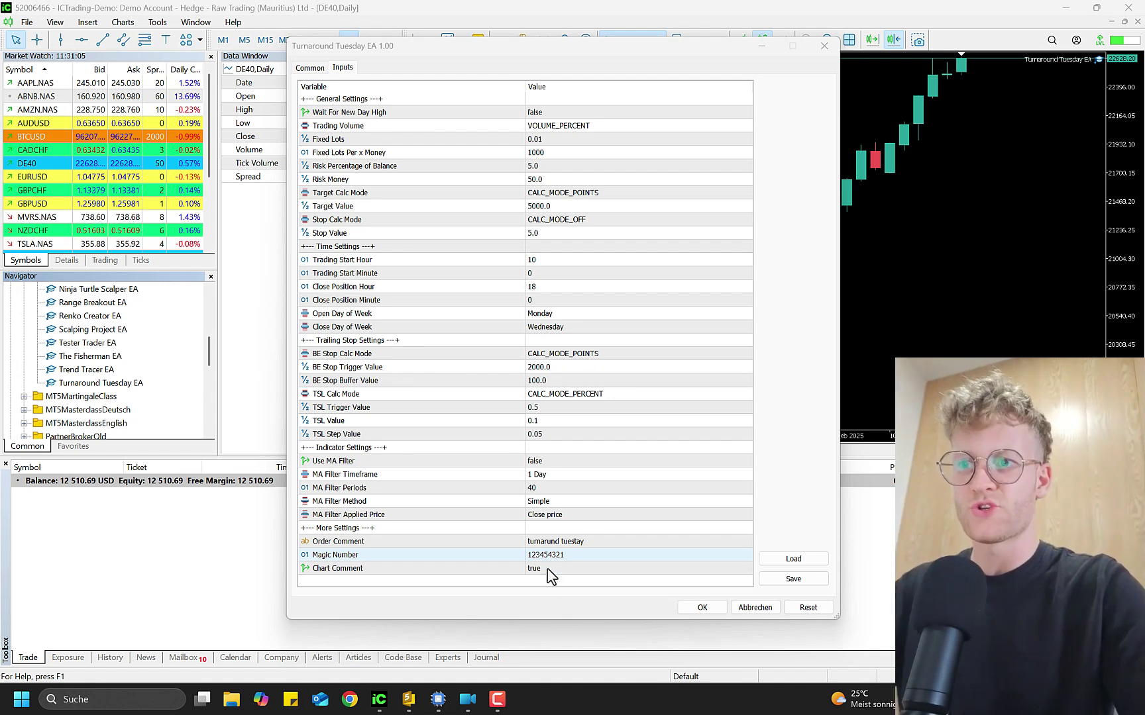
double_click(566, 574)
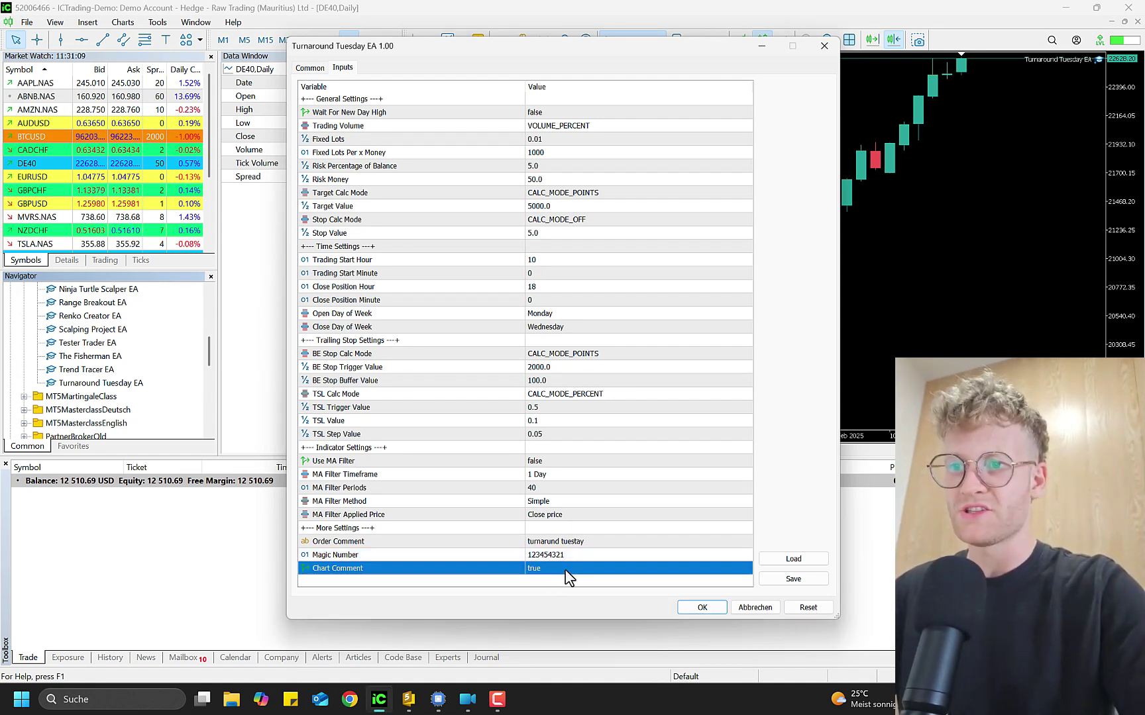
click(746, 606)
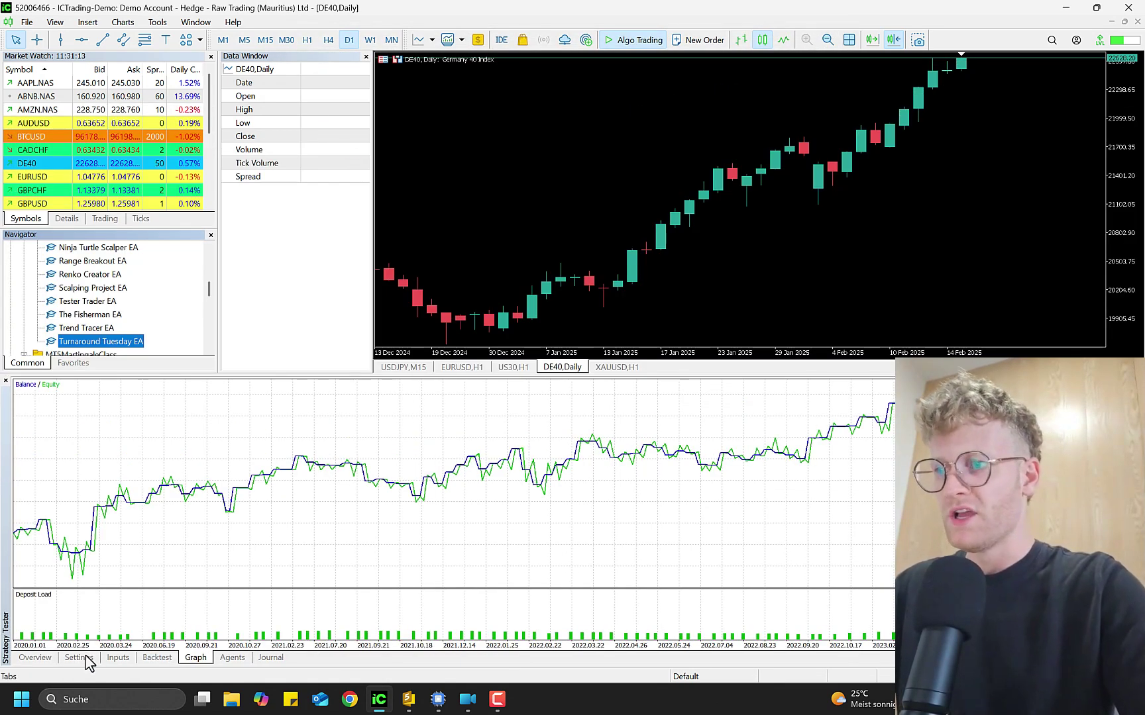
Step: Show the EA's inputs in the strategy tester and set Wait For New Day High to true
click(78, 658)
click(118, 658)
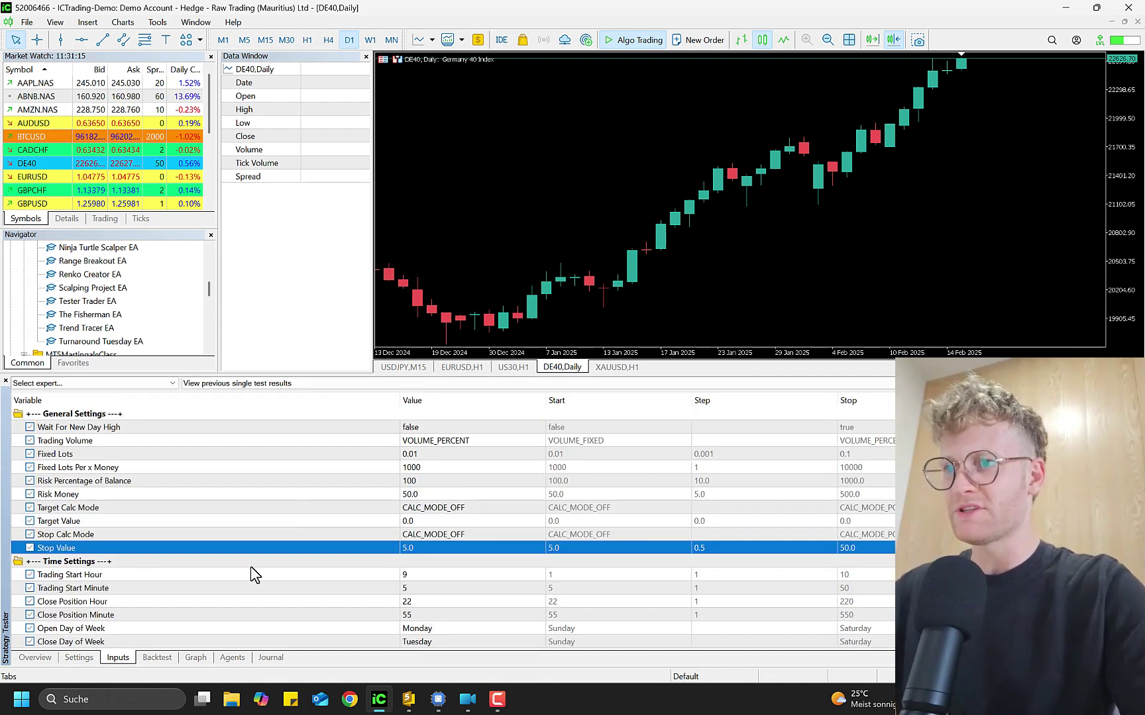
click(445, 383)
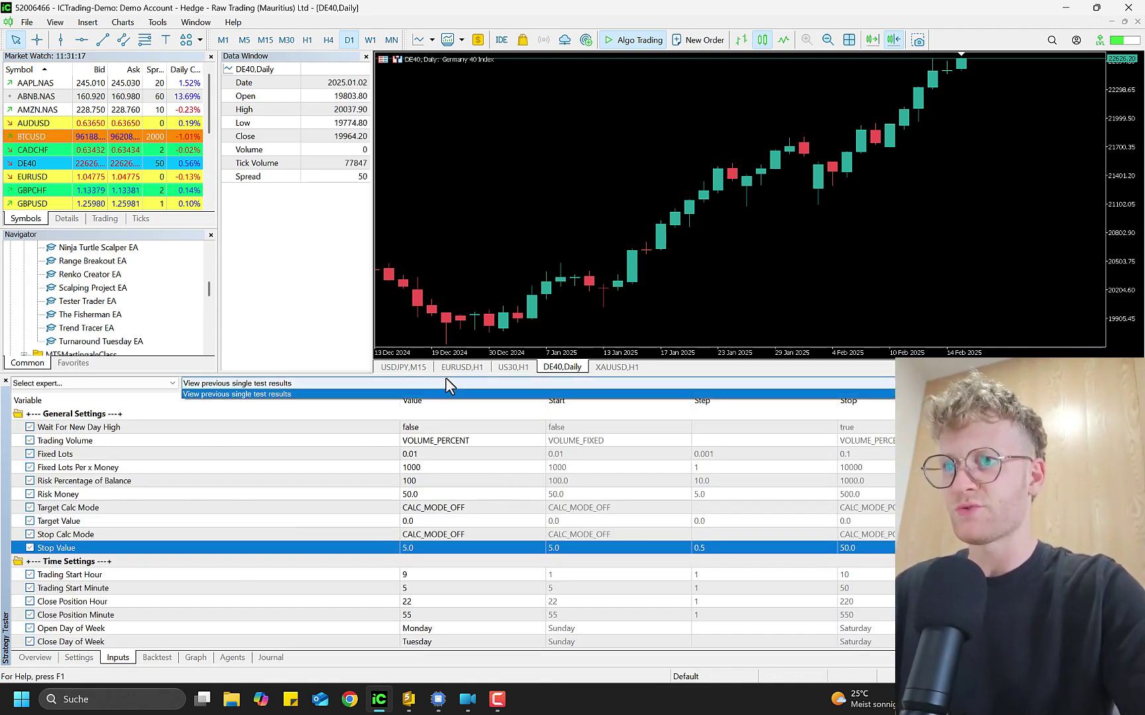
click(445, 378)
click(439, 428)
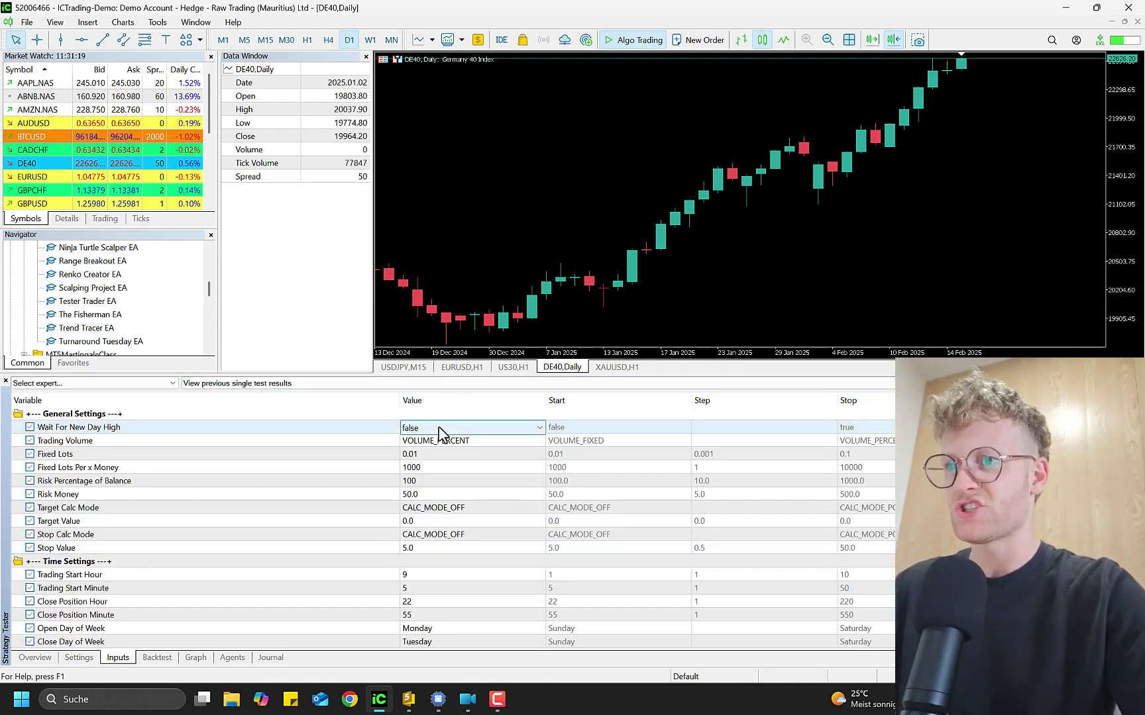
click(308, 453)
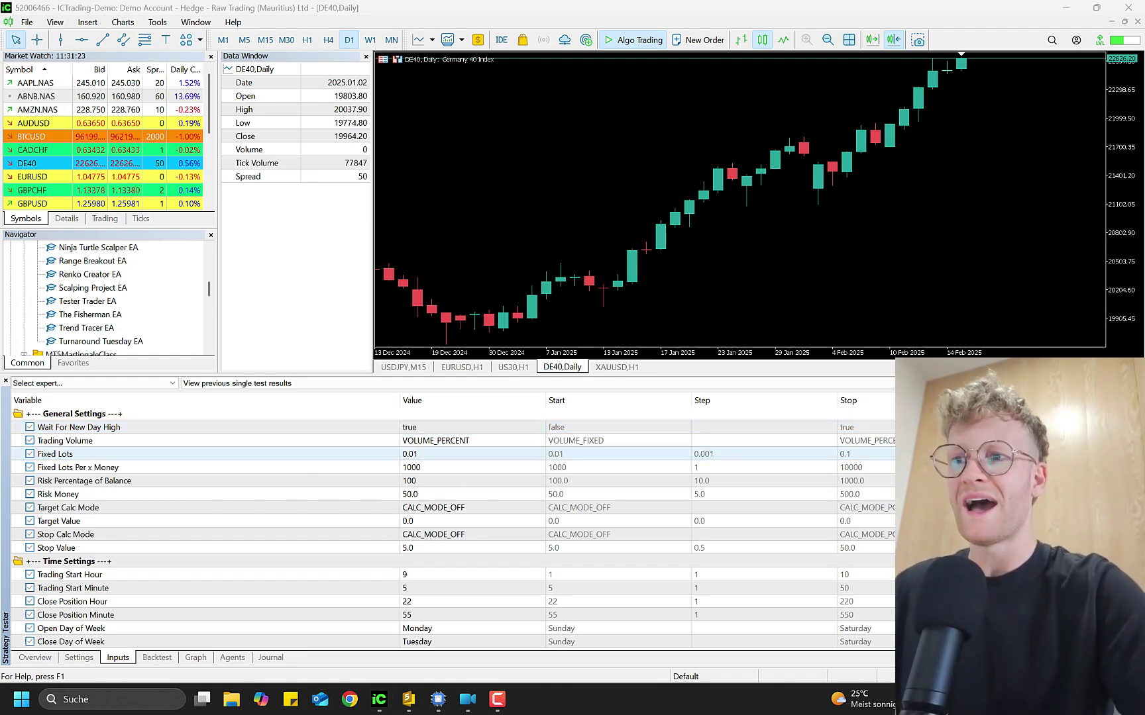
Step: Look through the Trading Volume modes and return the setting to VOLUME_PERCENT
click(465, 439)
scroll(463, 438, up, 1)
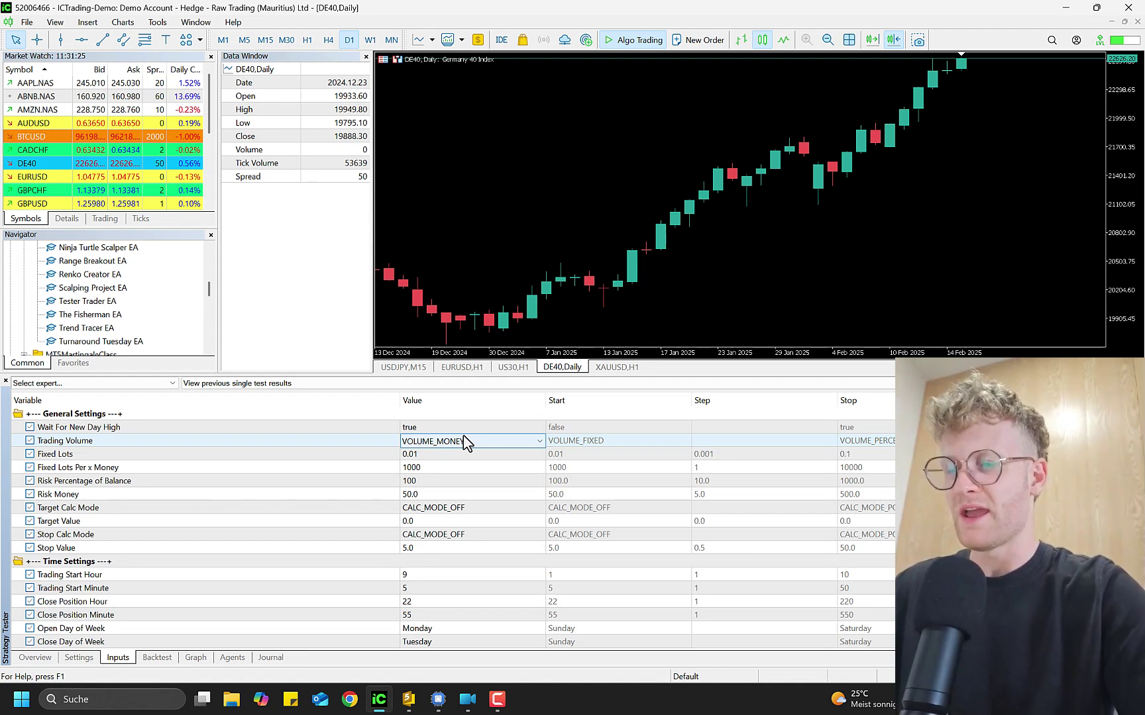
click(464, 440)
scroll(465, 441, up, 1)
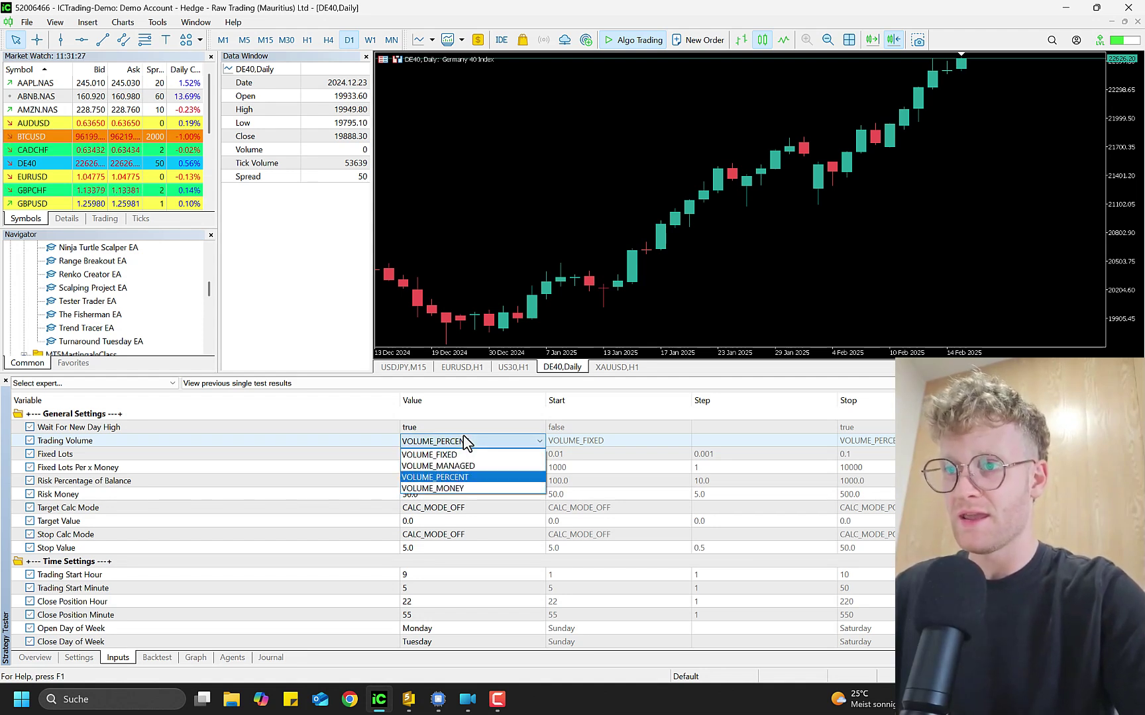
click(463, 441)
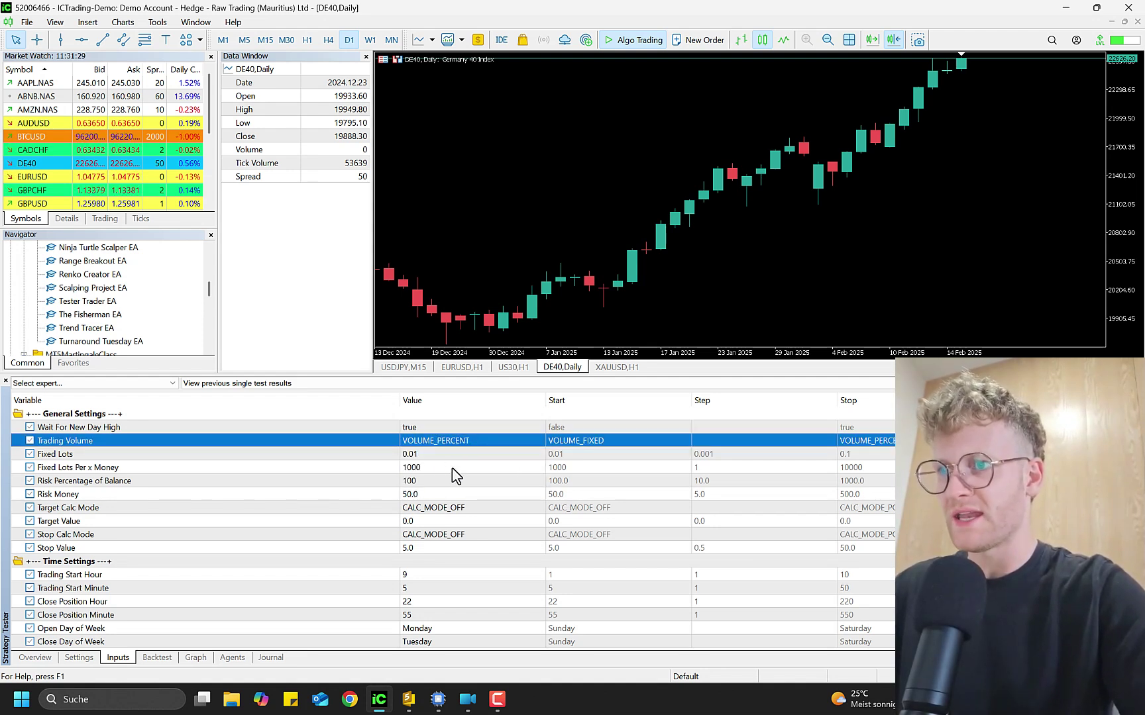
Step: Set Risk Money to 5 in the strategy tester's general settings
click(467, 482)
click(457, 493)
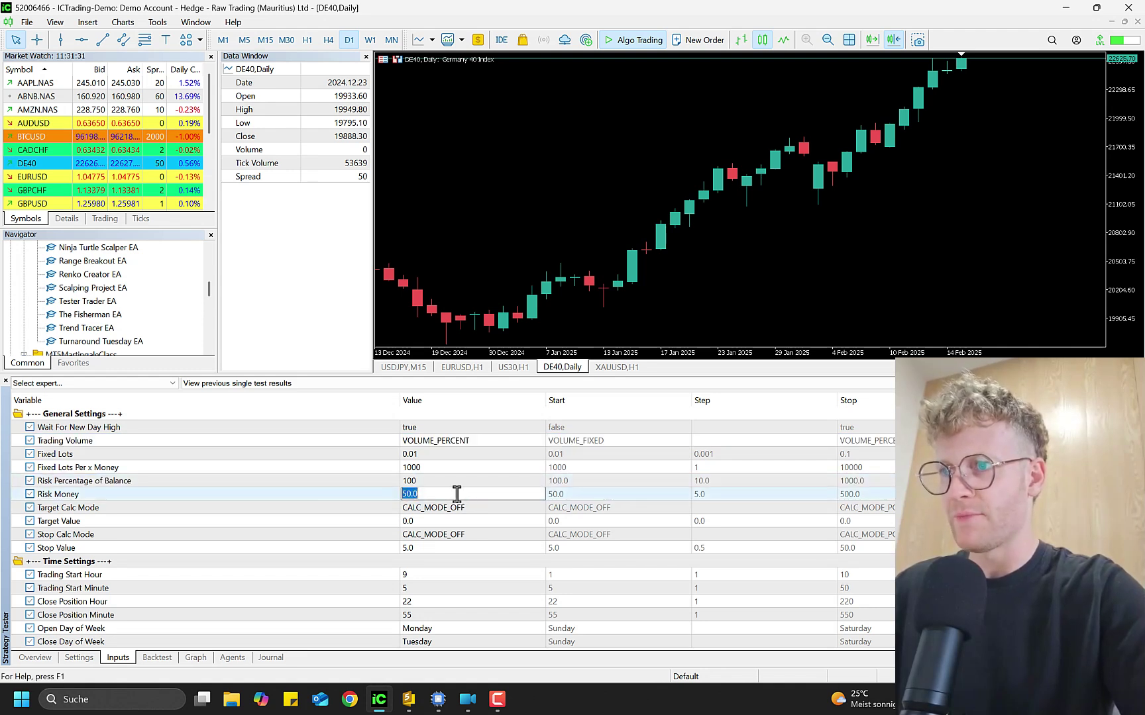
text(5)
key(Return)
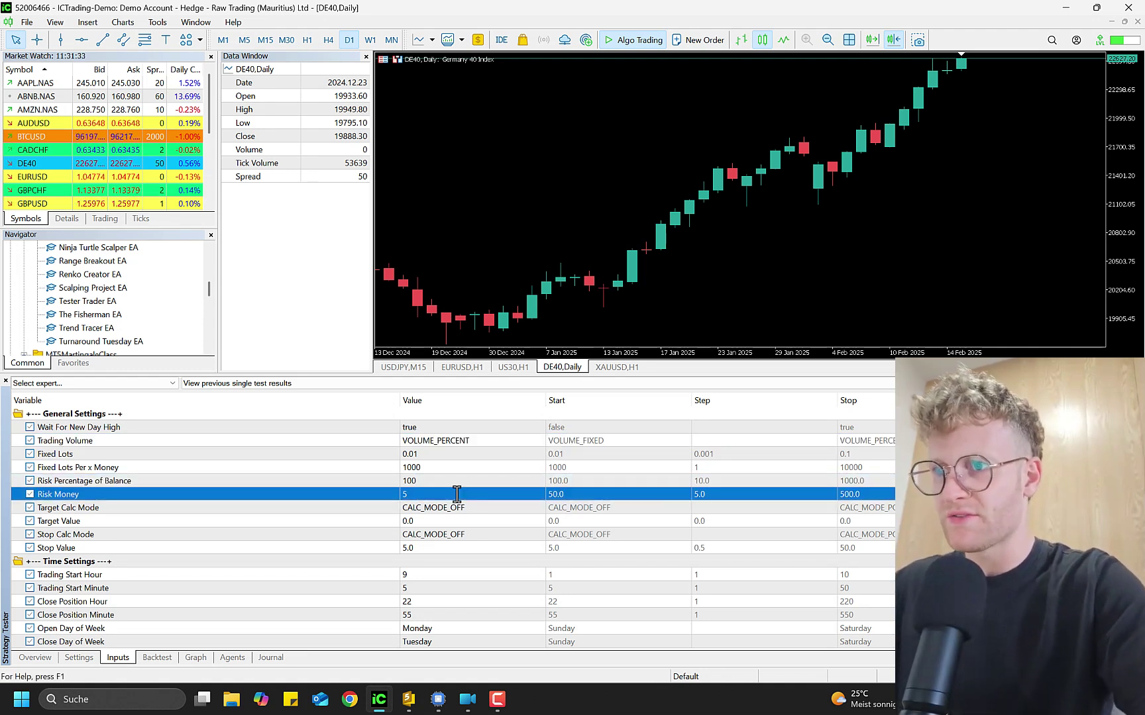
Step: Set Stop Calc Mode to CALC_MODE_PERCENT for the backtest
click(443, 536)
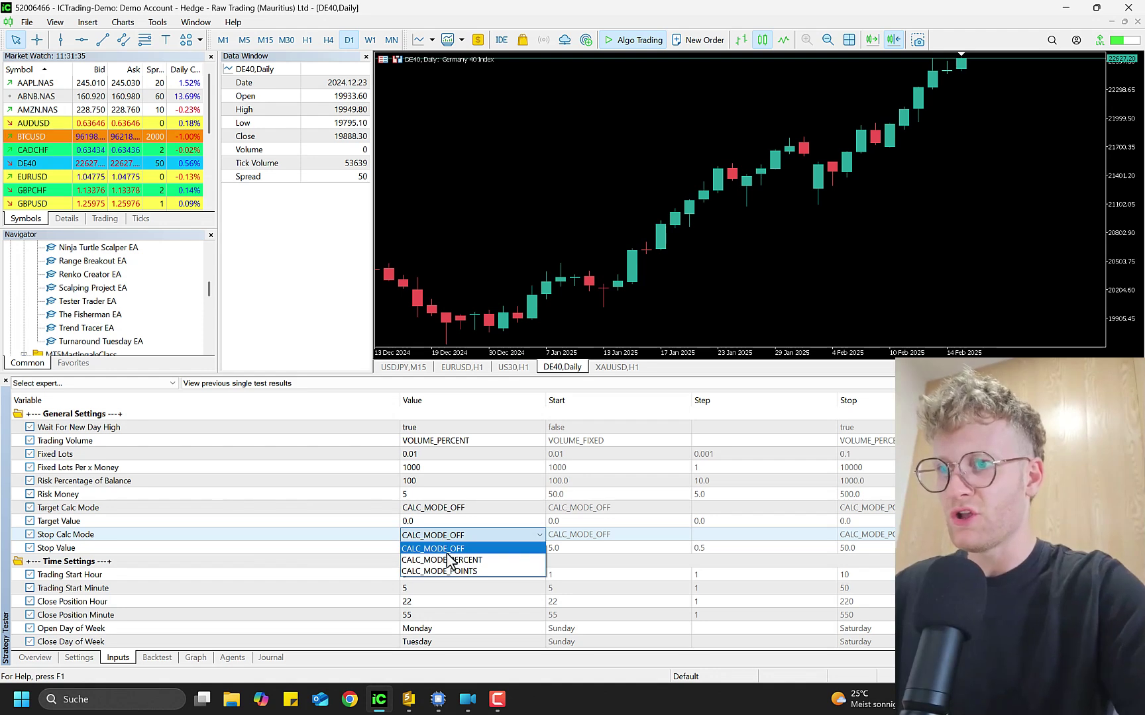
click(459, 559)
click(427, 547)
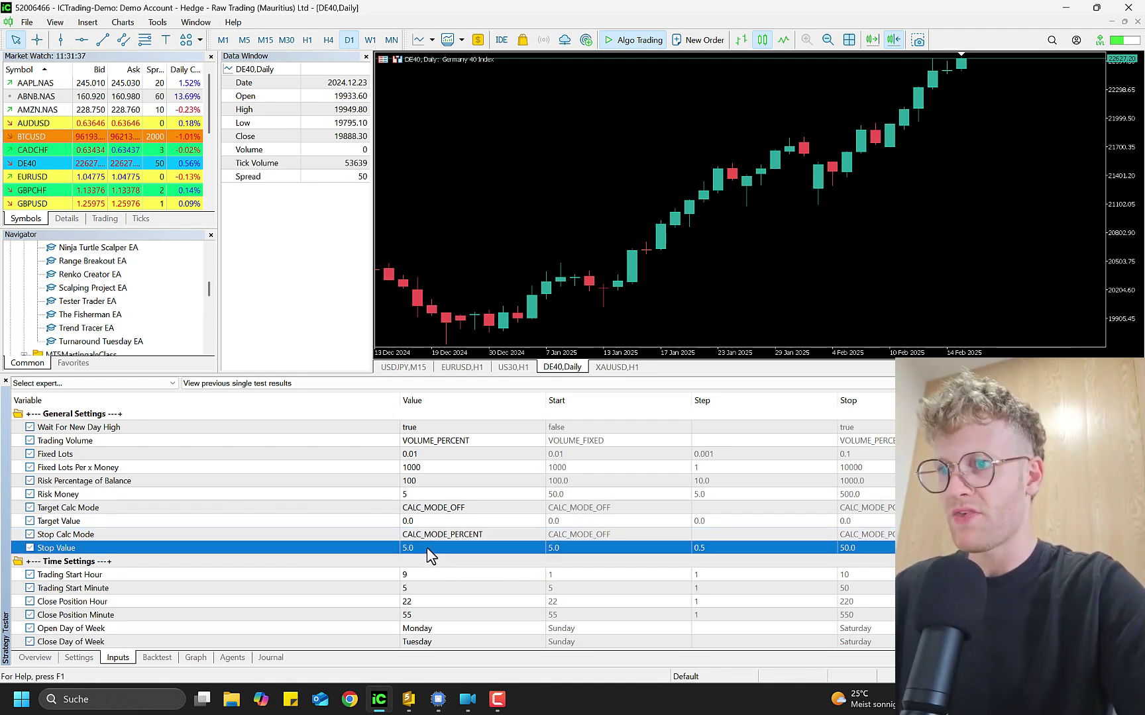
Step: Set Target Calc Mode to CALC_MODE_POINTS and the Target Value to 10000
click(445, 507)
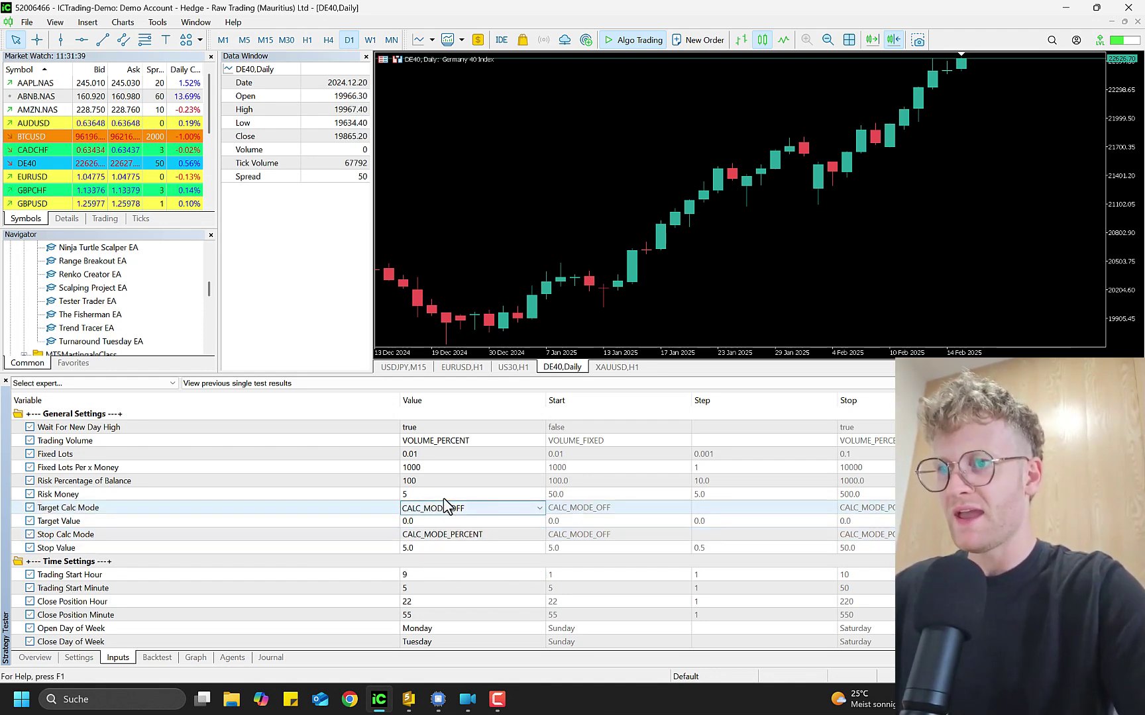
click(445, 507)
click(457, 547)
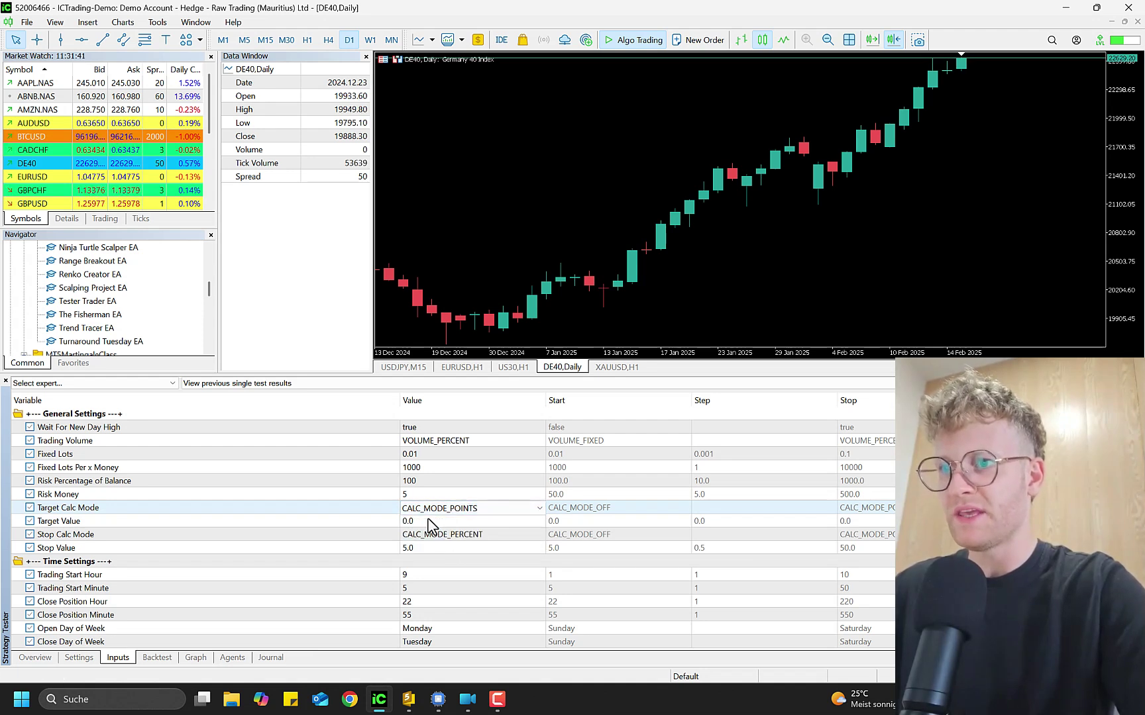
click(427, 522)
text(100)
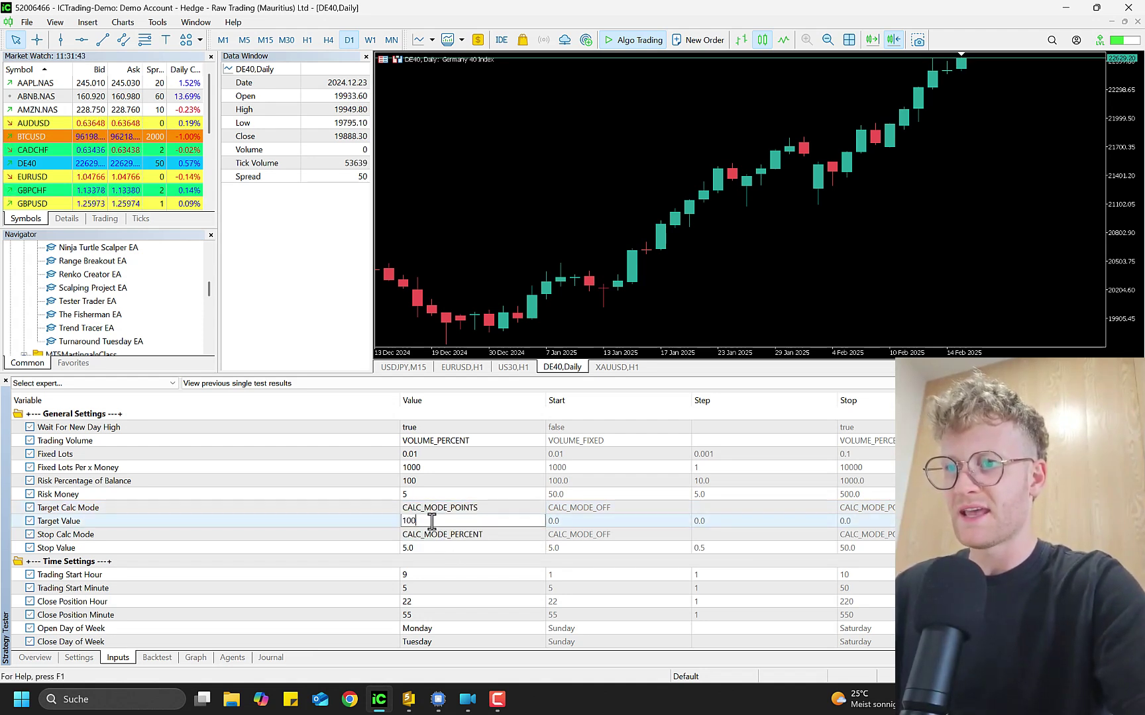
text(00)
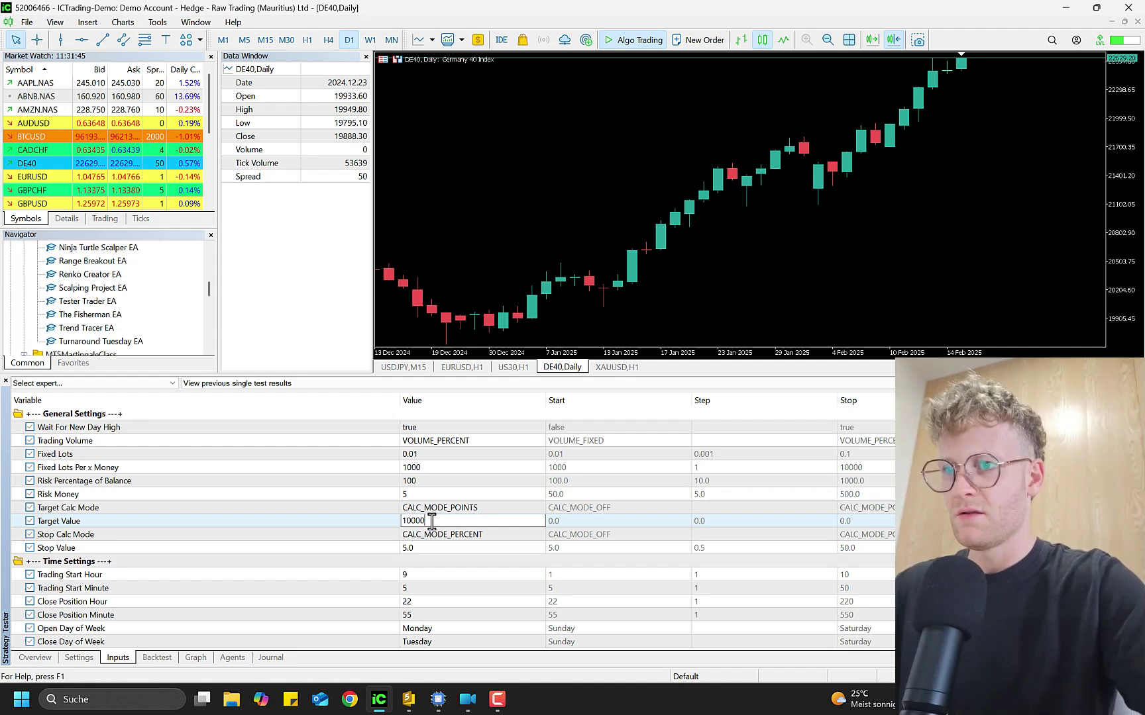
Step: Set Risk Percentage of Balance to 5 in the strategy tester's general settings
click(449, 486)
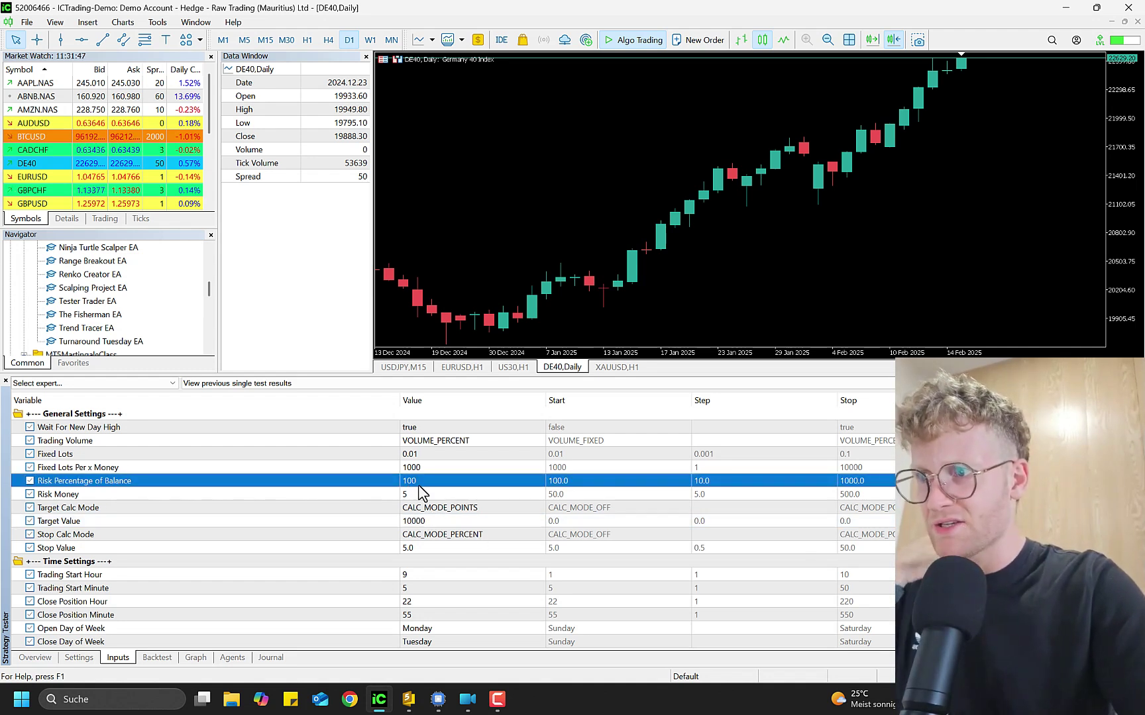
click(437, 517)
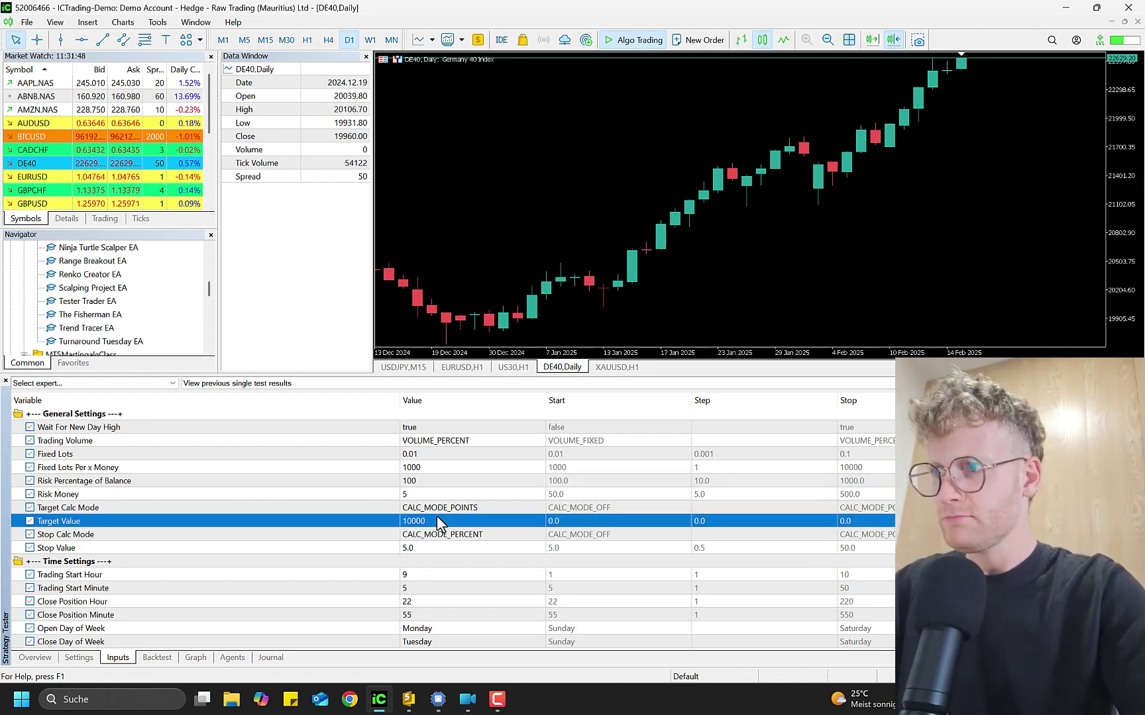
click(431, 480)
click(431, 481)
text(6)
key(BackSpace)
text(5)
key(Return)
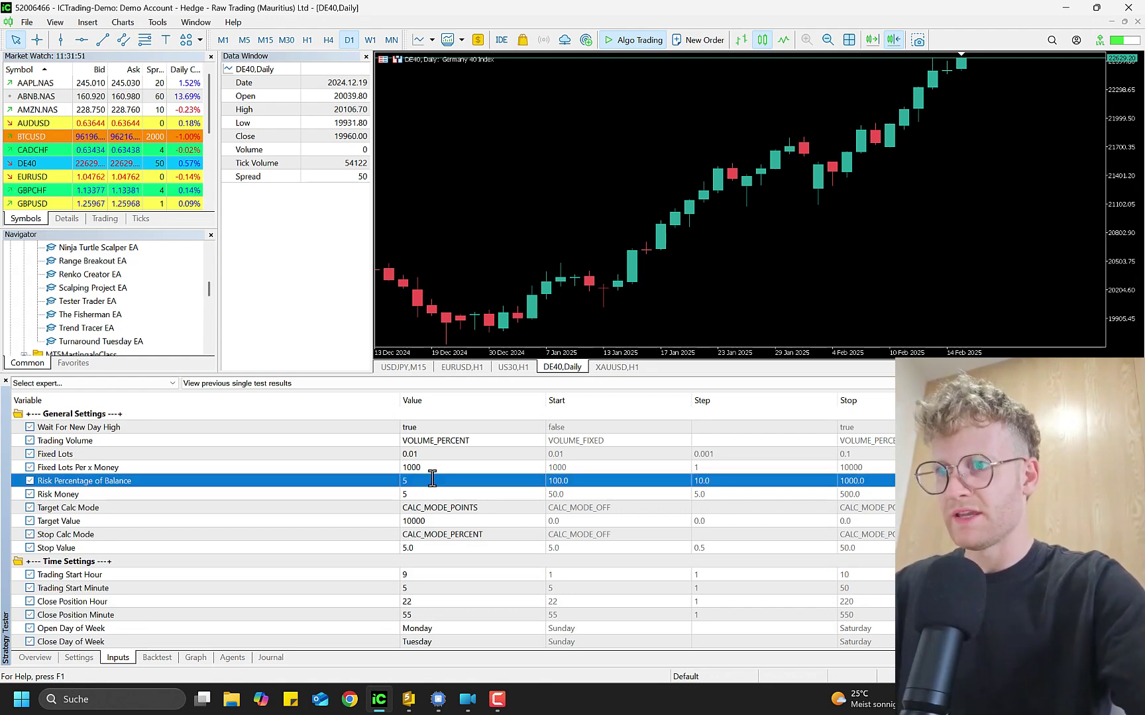
click(462, 431)
click(465, 441)
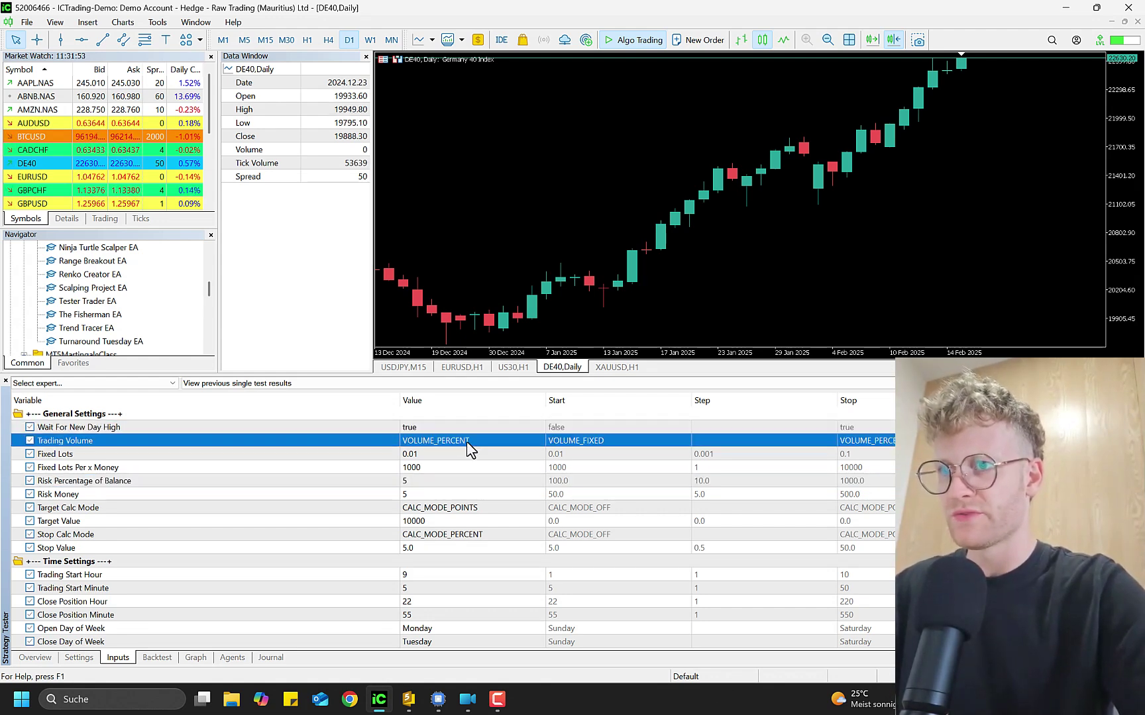
Step: Review the trading start hour and minute in the strategy tester's time settings
click(468, 574)
scroll(451, 543, down, 2)
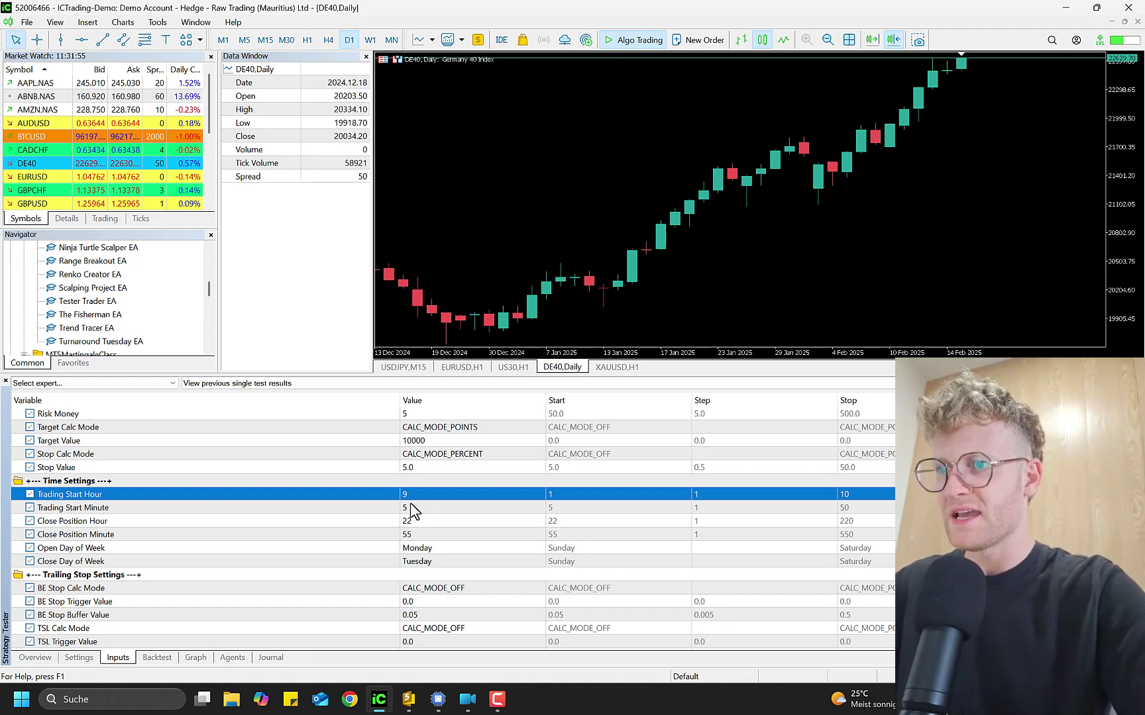
click(411, 506)
click(424, 494)
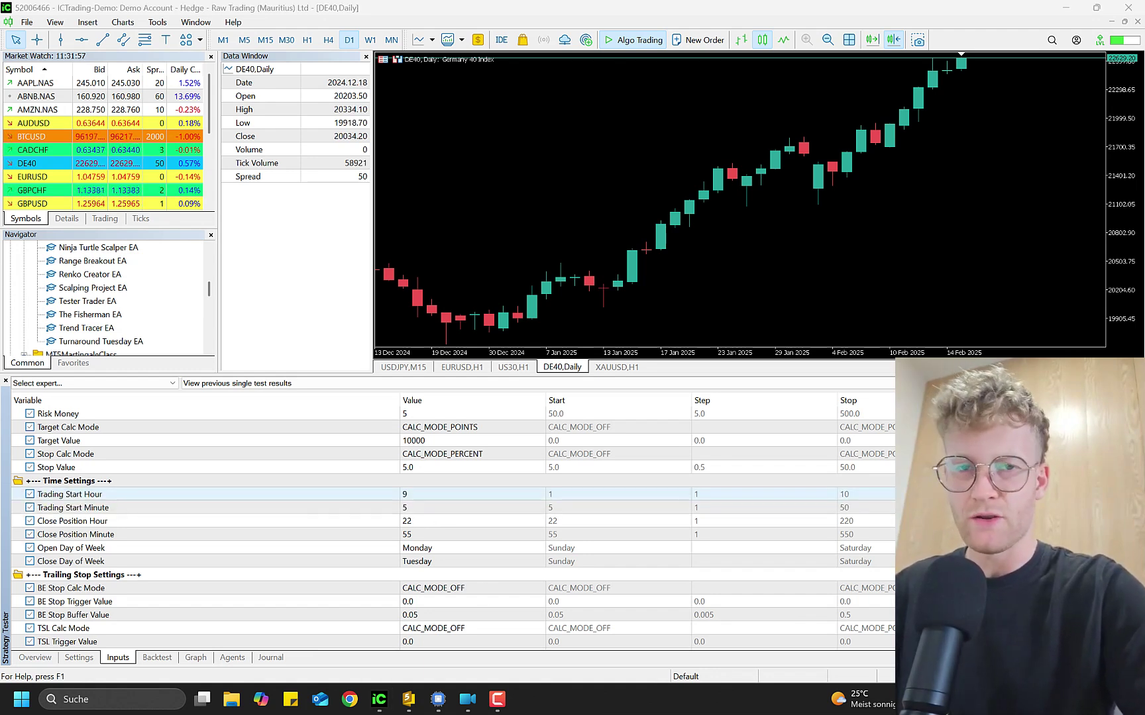
click(437, 510)
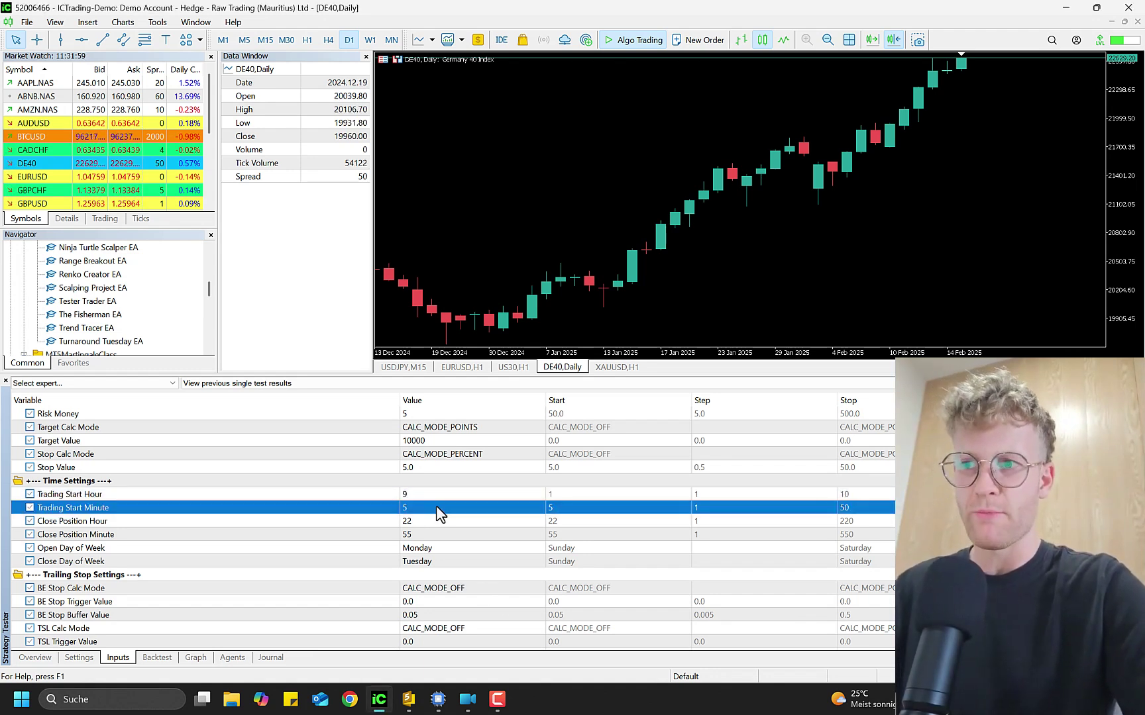
click(417, 493)
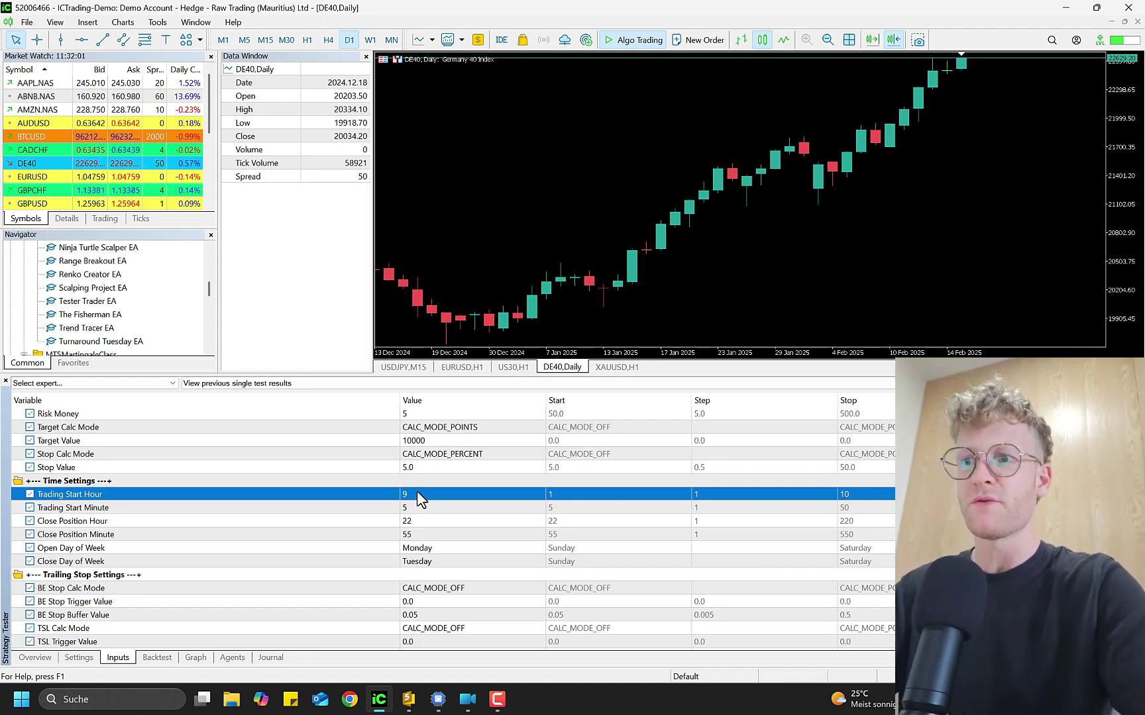
click(679, 687)
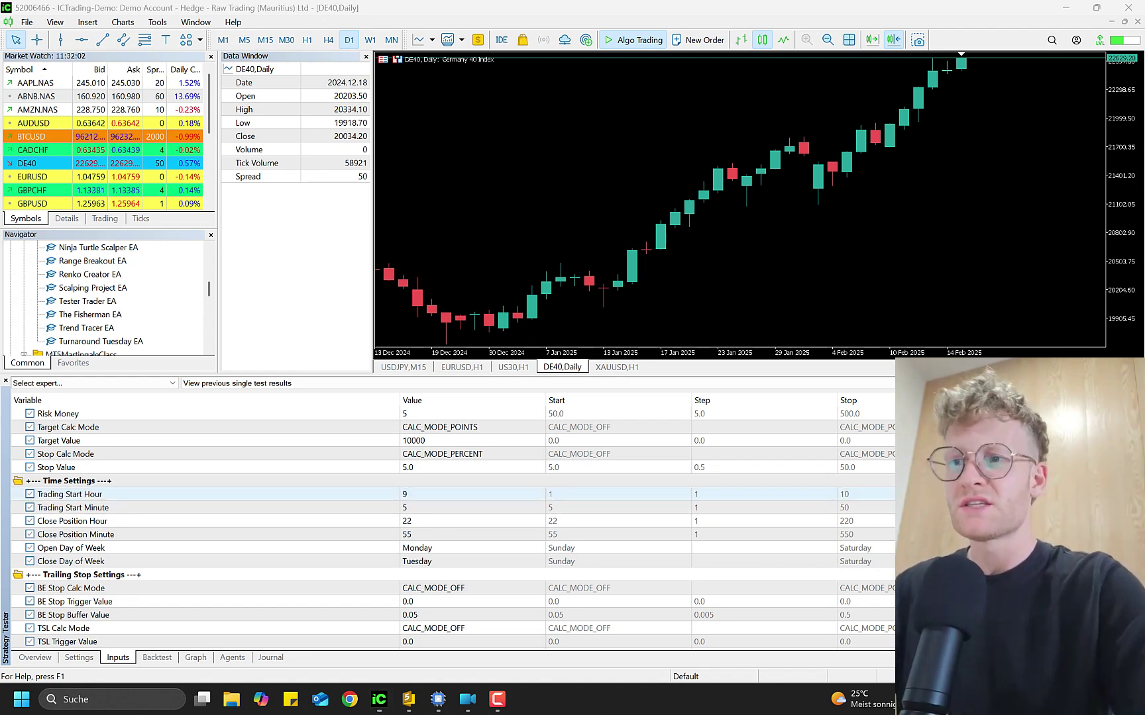
Step: Set Close Day of Week to Wednesday in the time settings
click(410, 549)
click(426, 562)
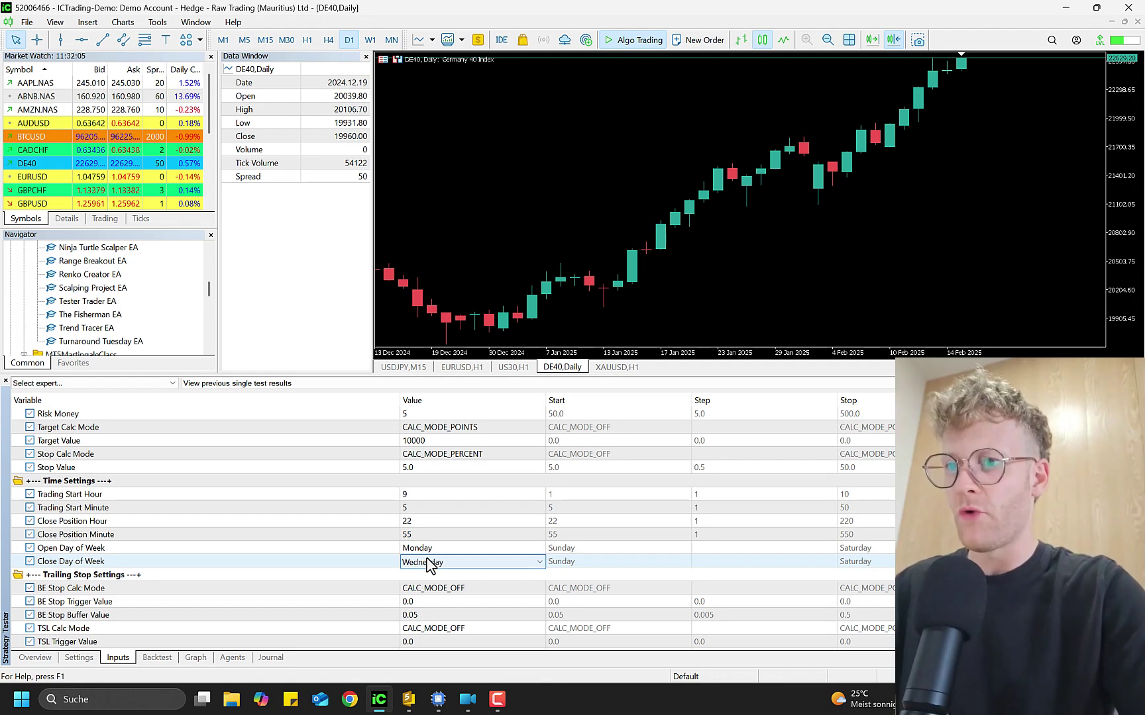
click(447, 579)
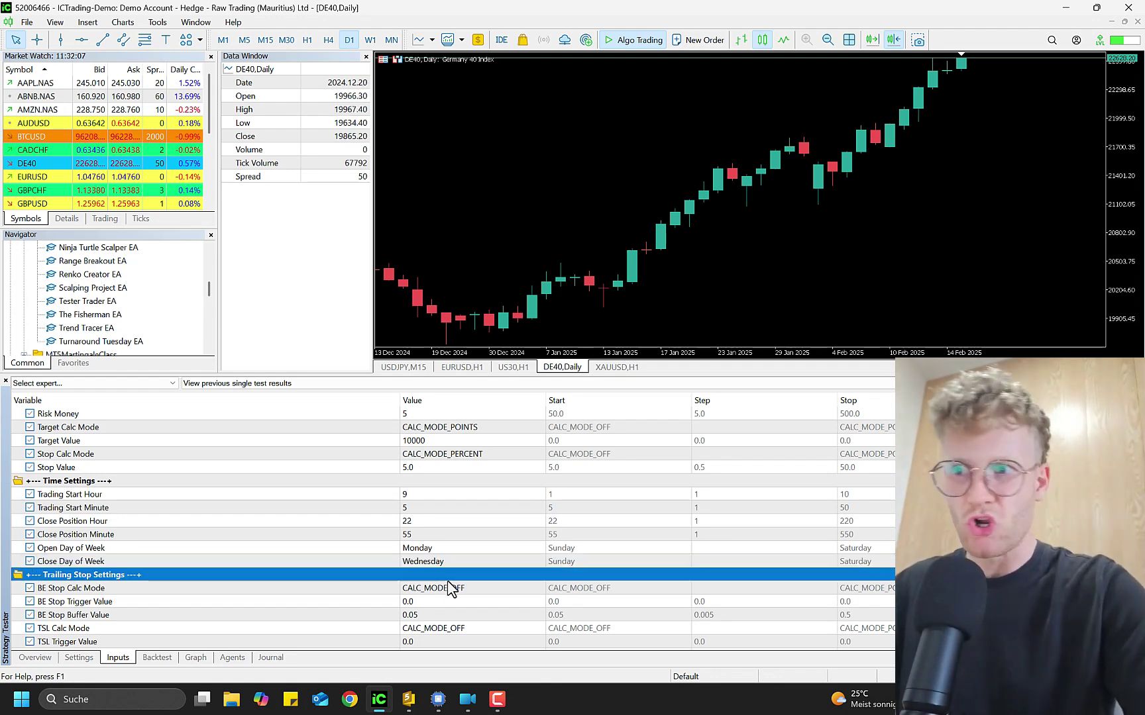
Step: Set BE Stop Calc Mode to CALC_MODE_POINTS and BE Stop Trigger Value to 5000 in the trailing stop settings
scroll(447, 581, down, 3)
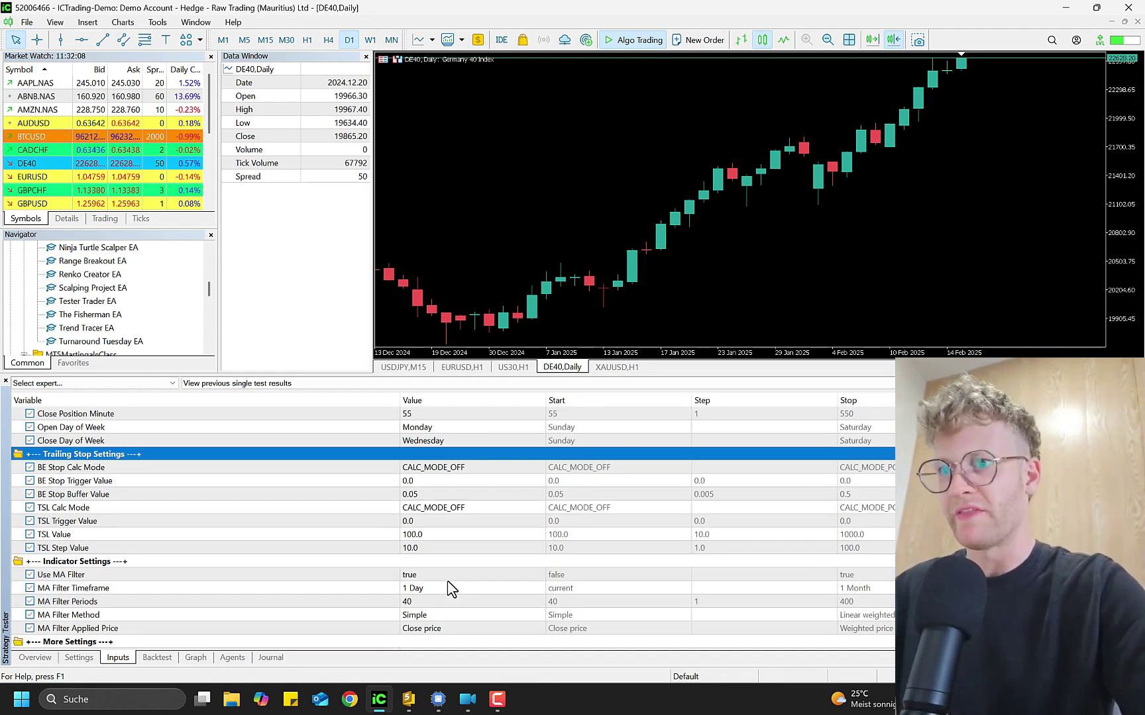
click(448, 469)
click(459, 467)
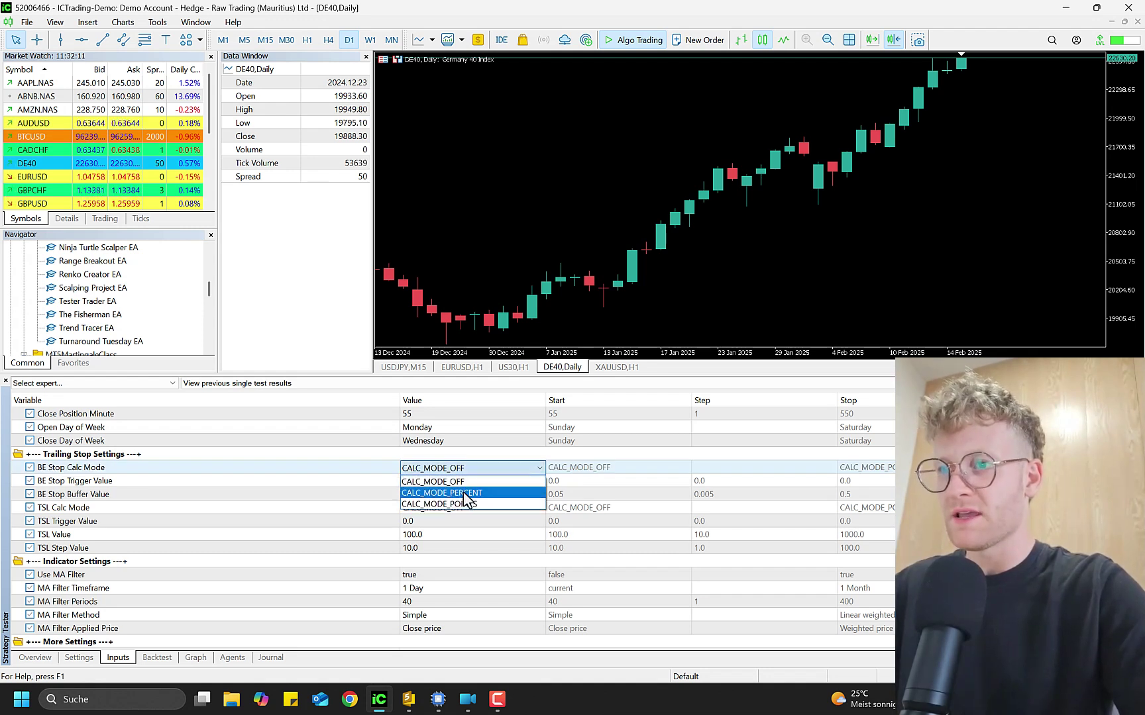
click(464, 494)
click(460, 469)
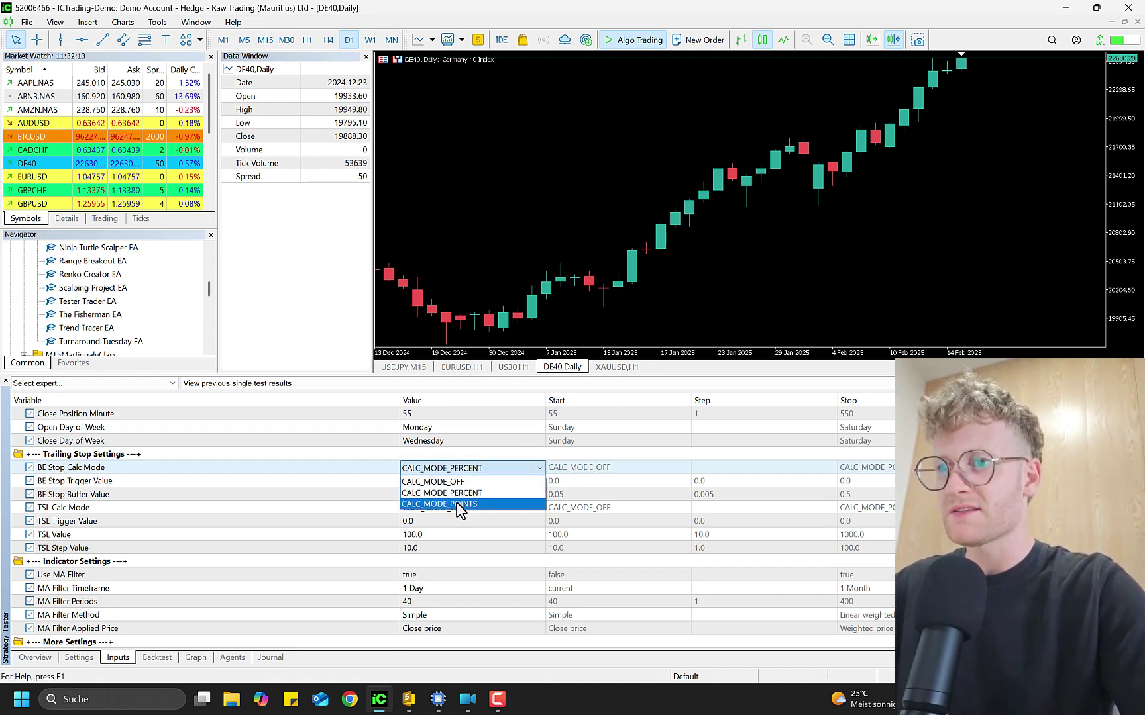
click(459, 504)
click(416, 480)
click(416, 481)
text(500)
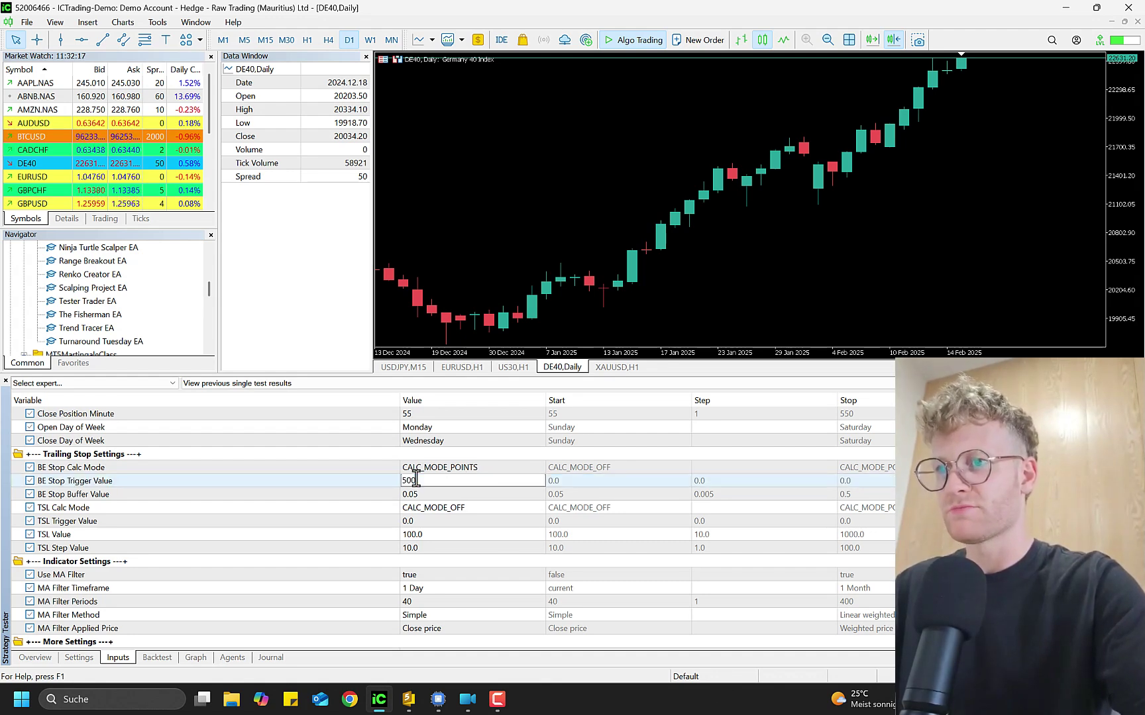
Step: Set the Target Value to 50000 in the general settings
scroll(418, 482, up, 5)
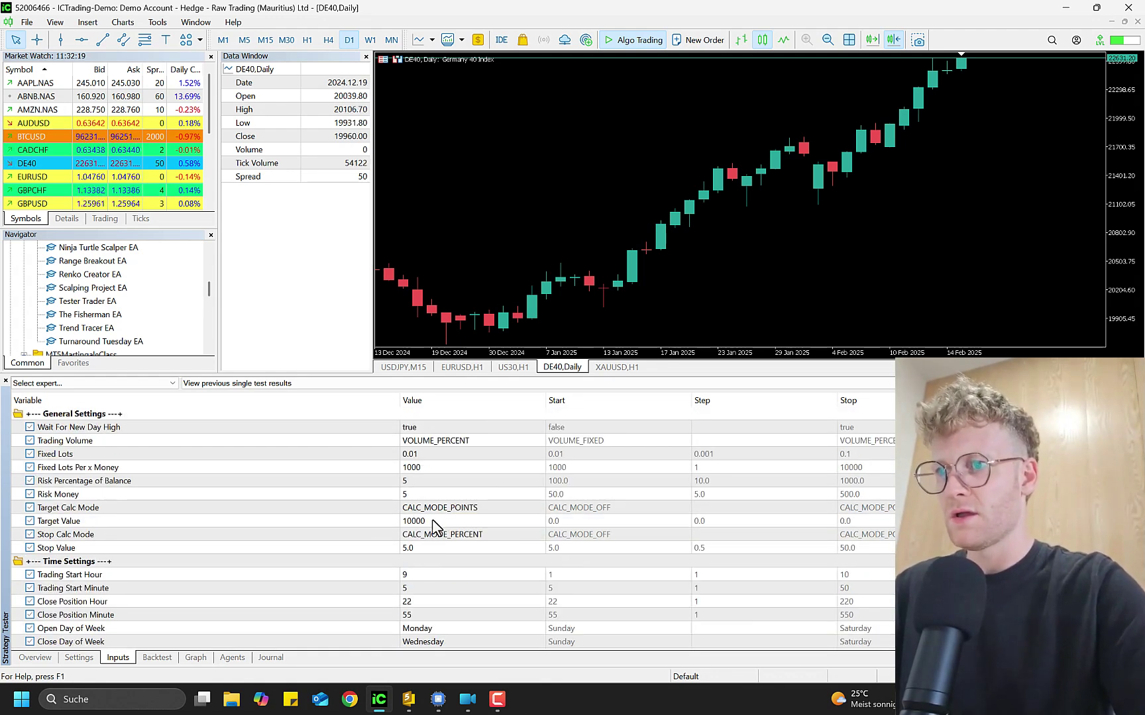
scroll(432, 519, down, 5)
scroll(438, 481, up, 5)
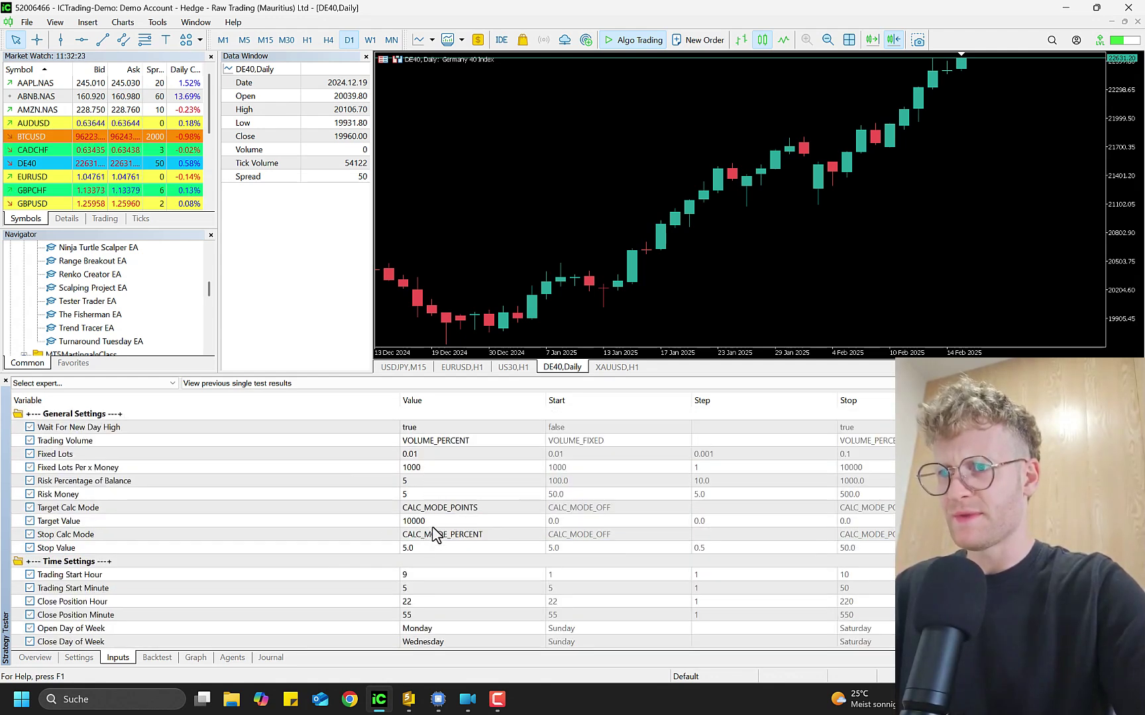
double_click(432, 518)
text(50)
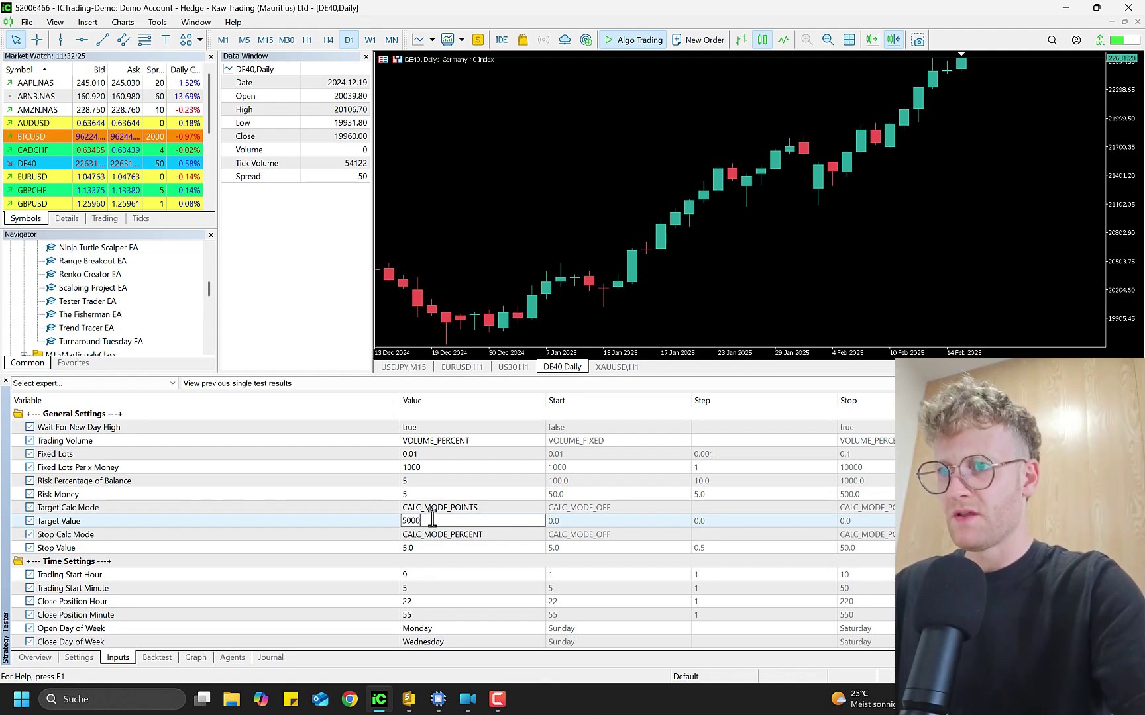
key(Return)
Step: Set BE Stop Trigger Value to 10000 and BE Stop Buffer Value to 100 in the trailing stop settings
scroll(432, 518, down, 4)
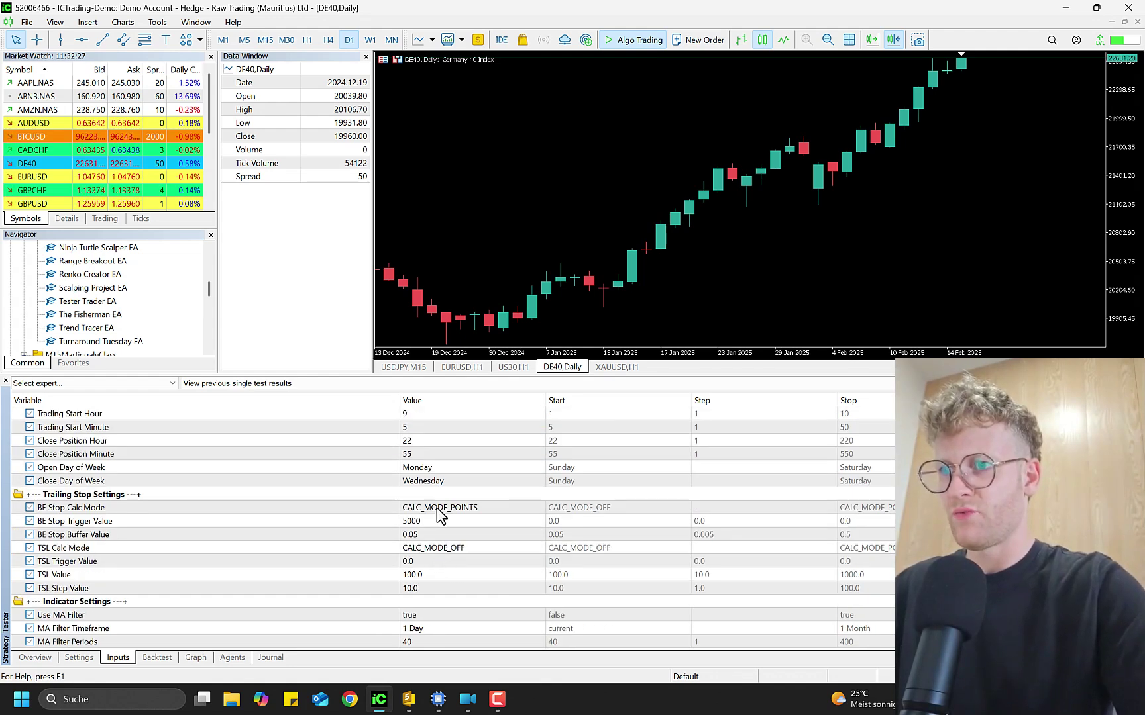
double_click(441, 519)
text(10000)
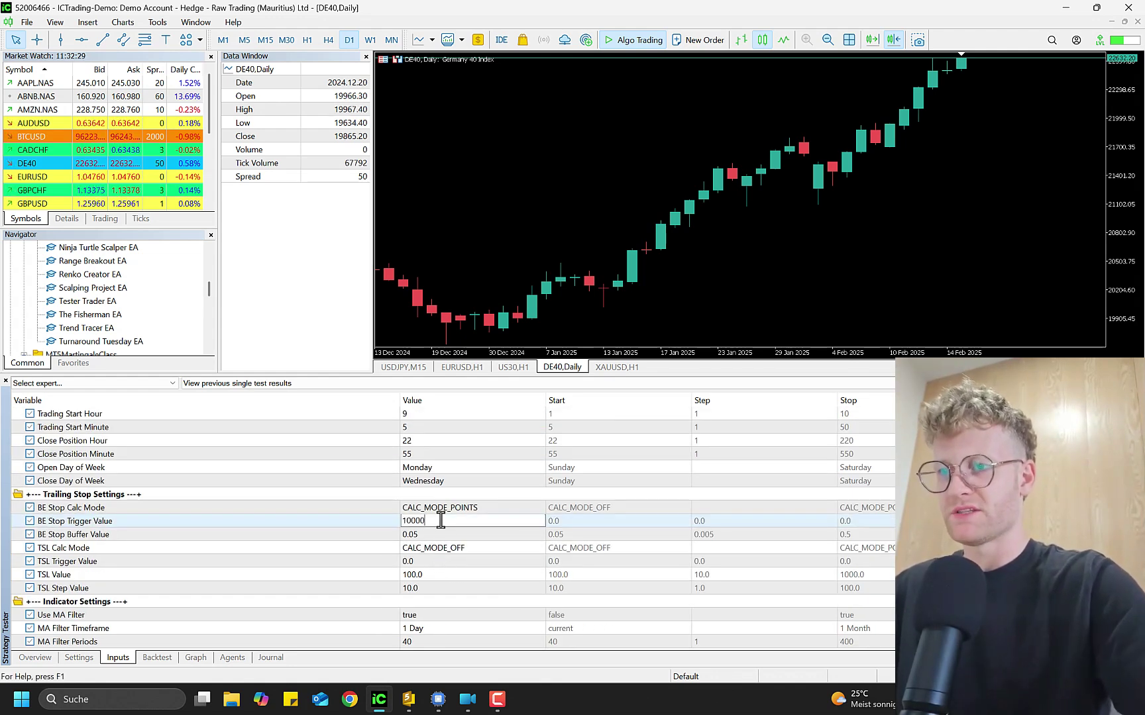
double_click(424, 535)
text(10)
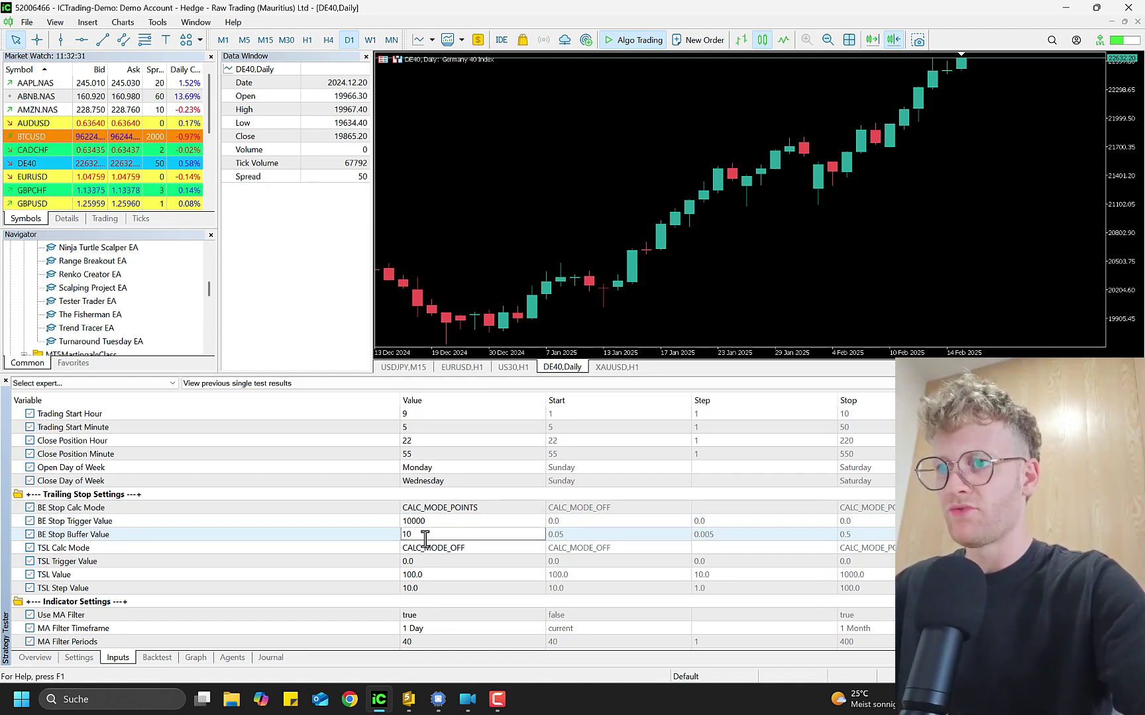
text(0)
key(Return)
Step: Set TSL Calc Mode to CALC_MODE_PERCENT and TSL Trigger Value to 1
click(435, 547)
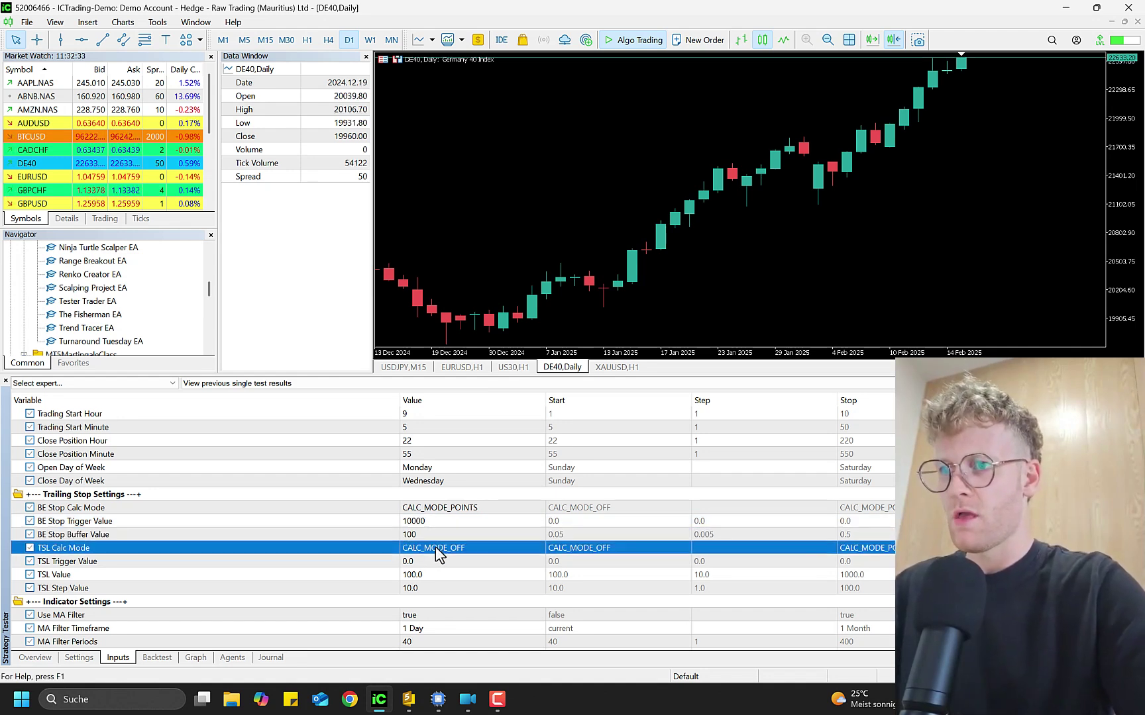
click(435, 546)
click(435, 547)
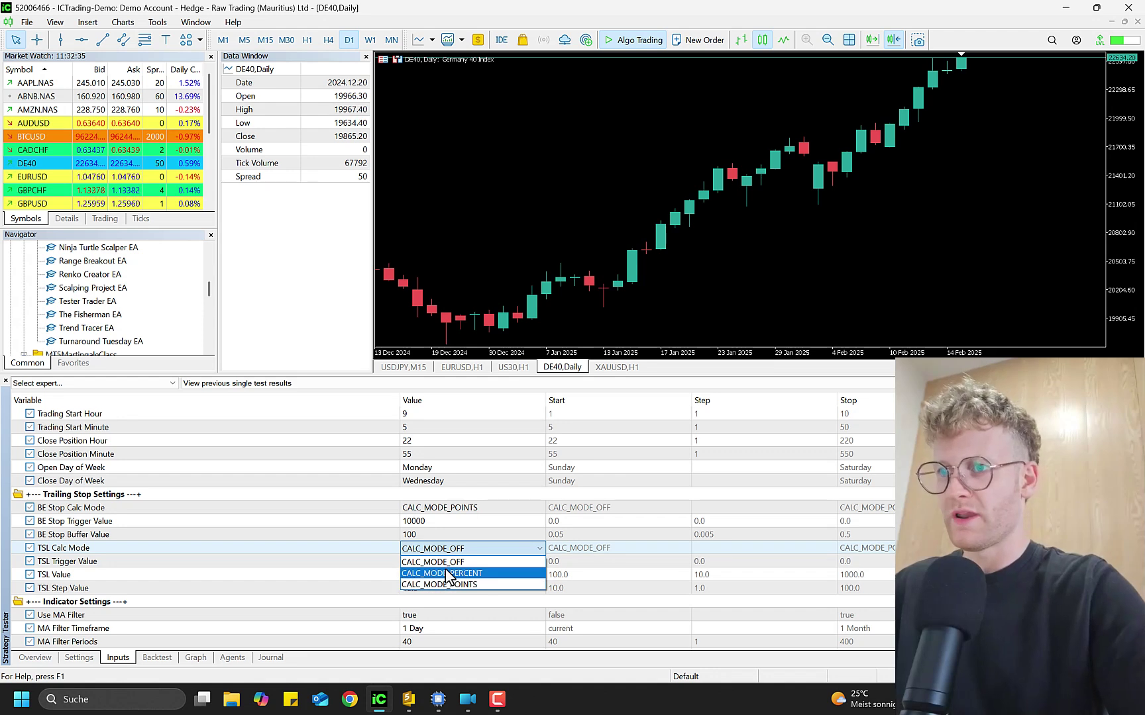
click(447, 573)
double_click(441, 562)
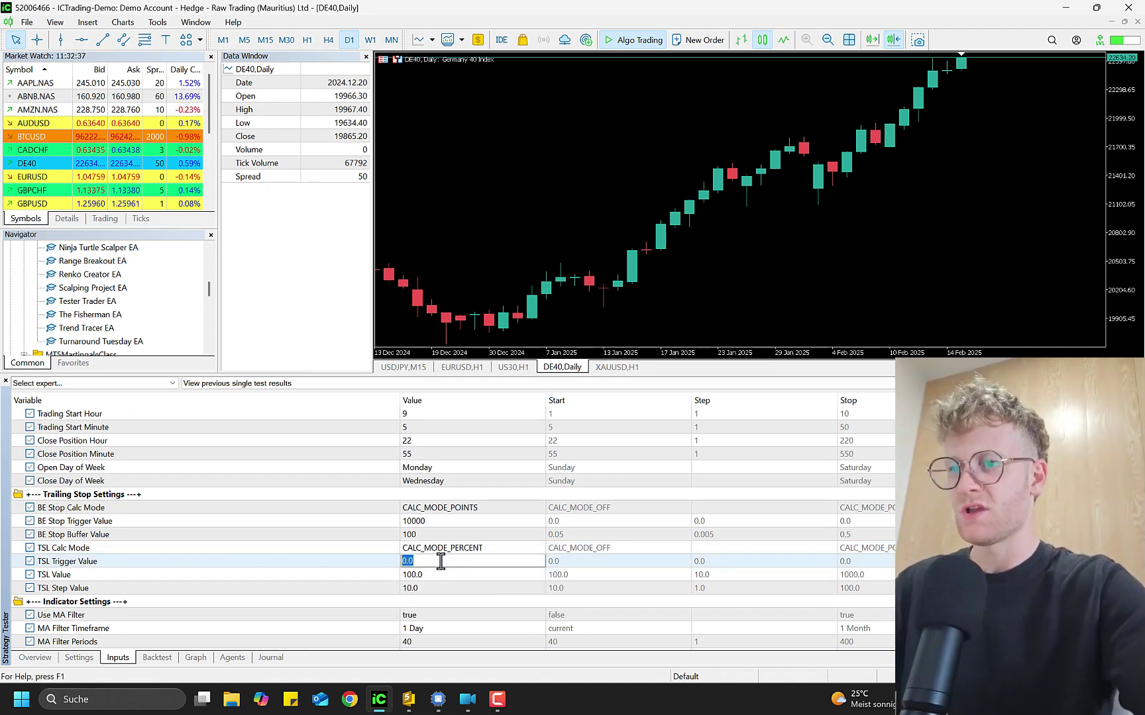
key(BackSpace)
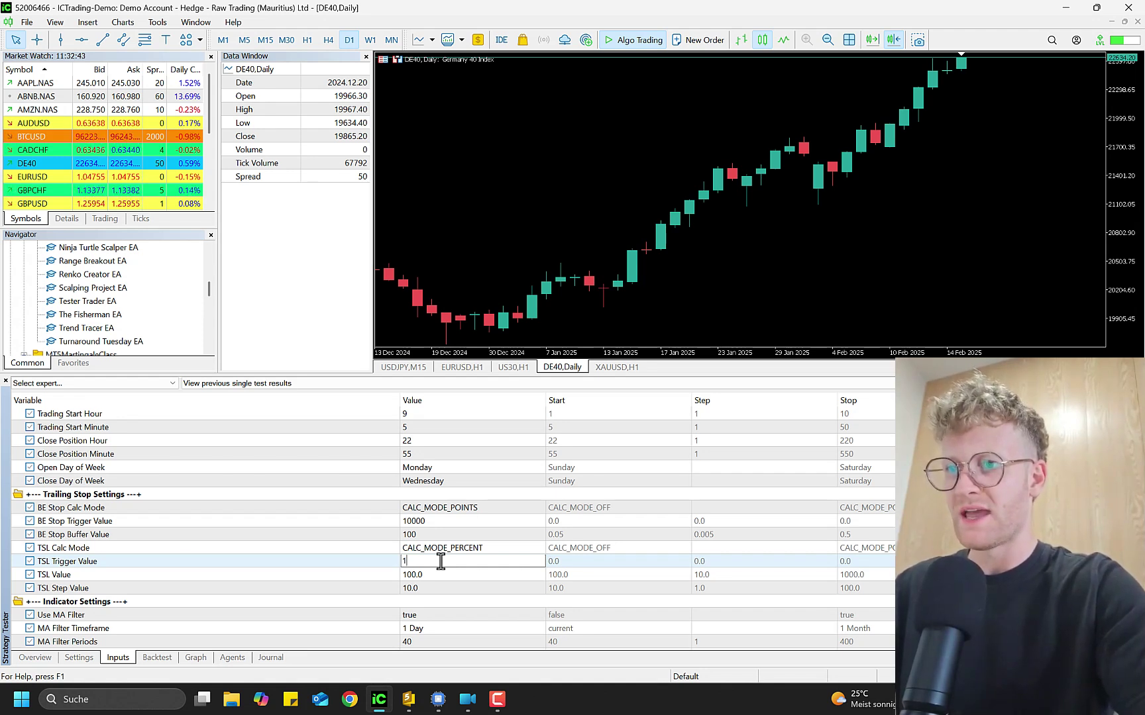
key(Return)
Step: Set TSL Value to 1 and TSL Step Value to 0.1 in the trailing stop settings
click(440, 575)
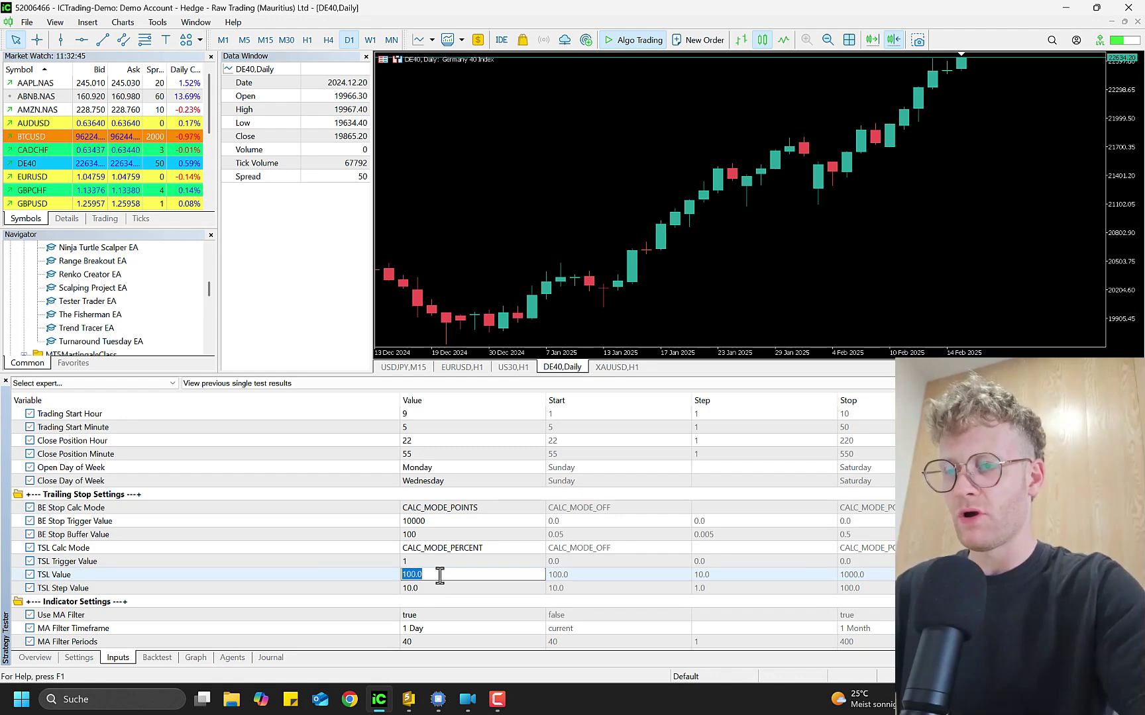
text(1)
key(Return)
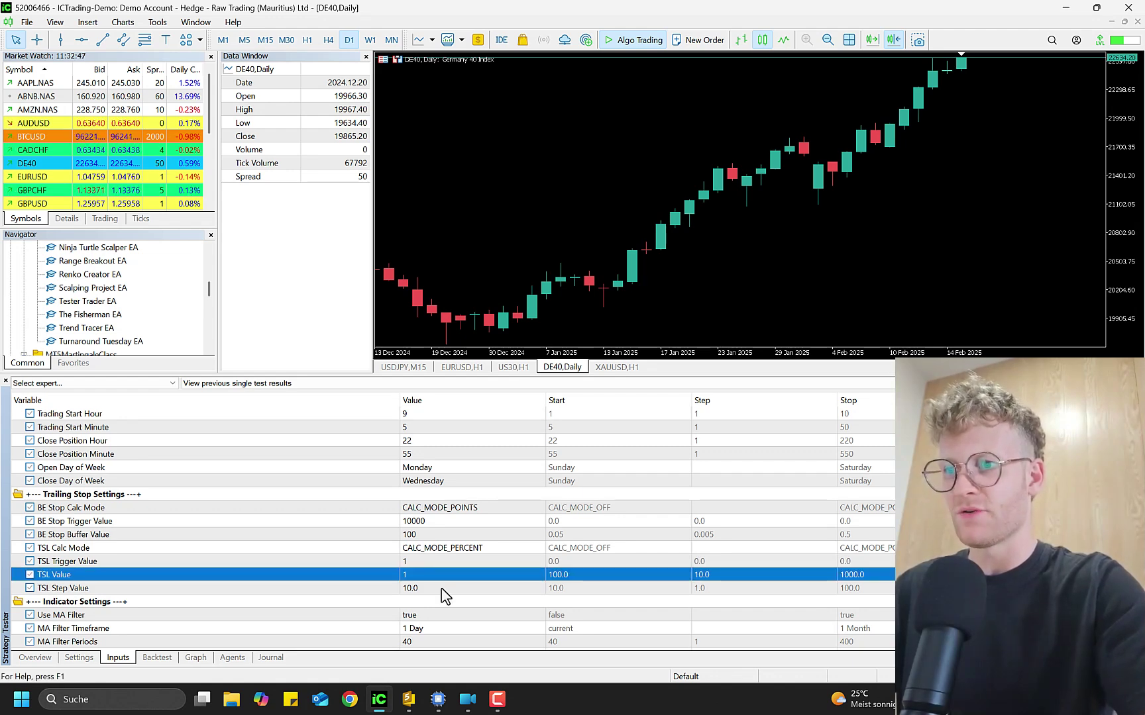
click(441, 588)
text(0.0)
key(BackSpace)
text(1)
key(Return)
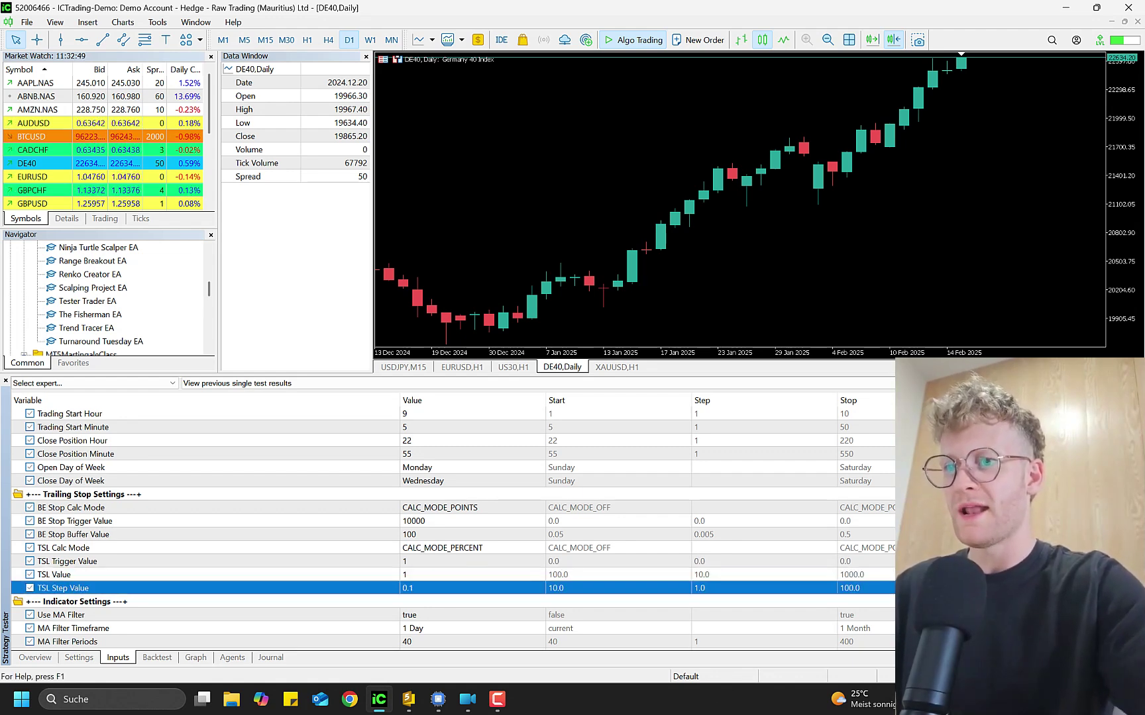
Step: Set MA Filter Periods to 50 in the indicator settings
scroll(439, 588, down, 1)
click(413, 565)
scroll(412, 567, down, 2)
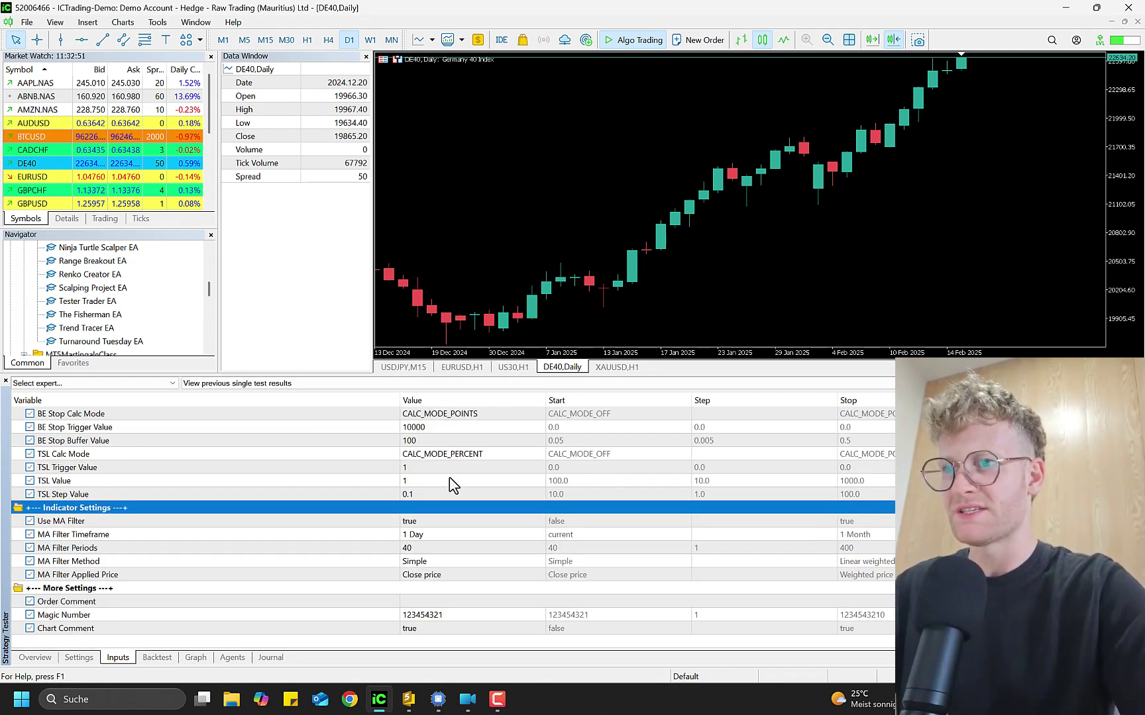
click(460, 538)
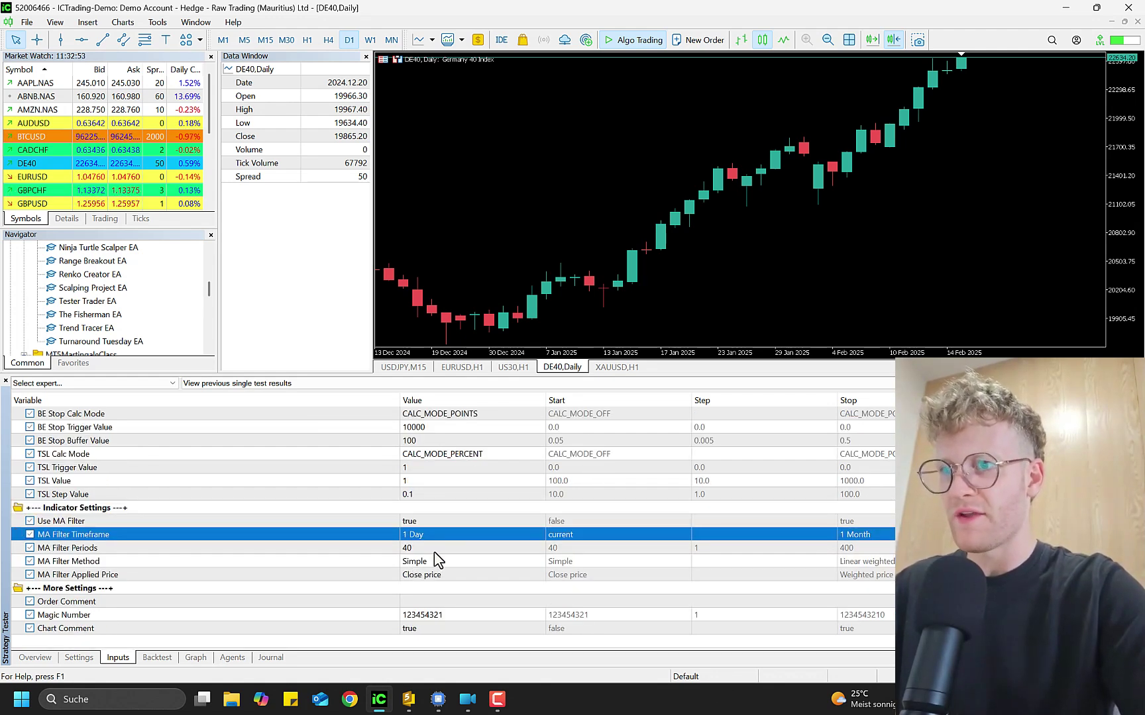
click(433, 552)
key(Return)
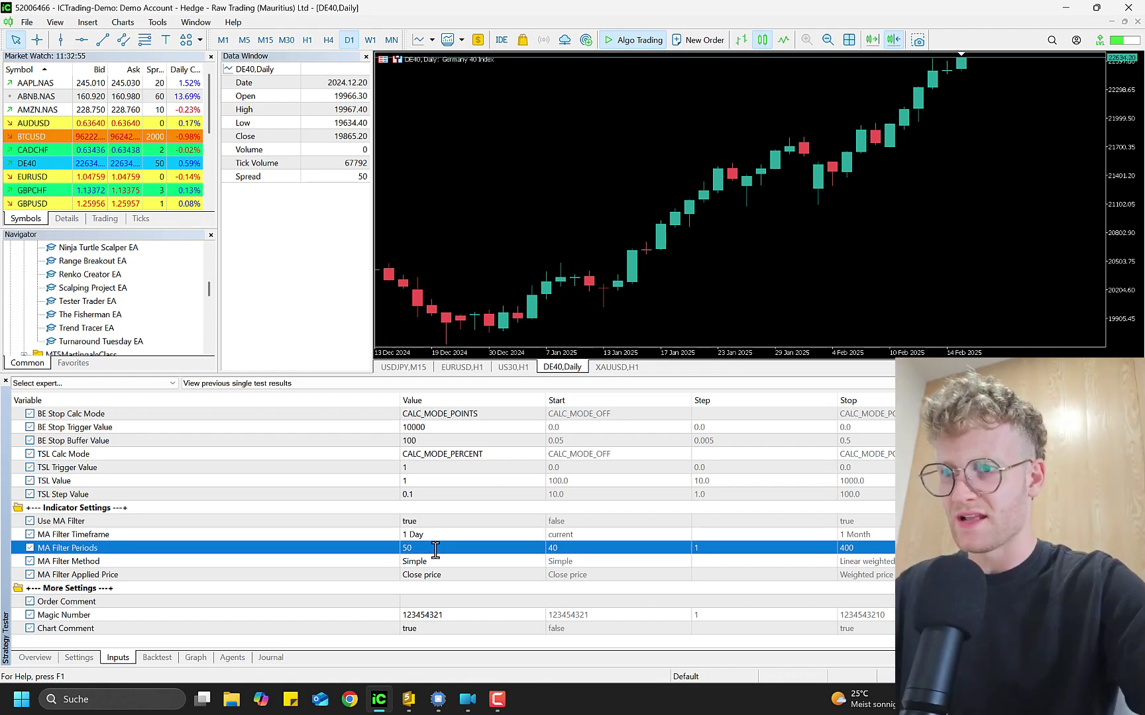
click(478, 602)
scroll(848, 648, up, 1)
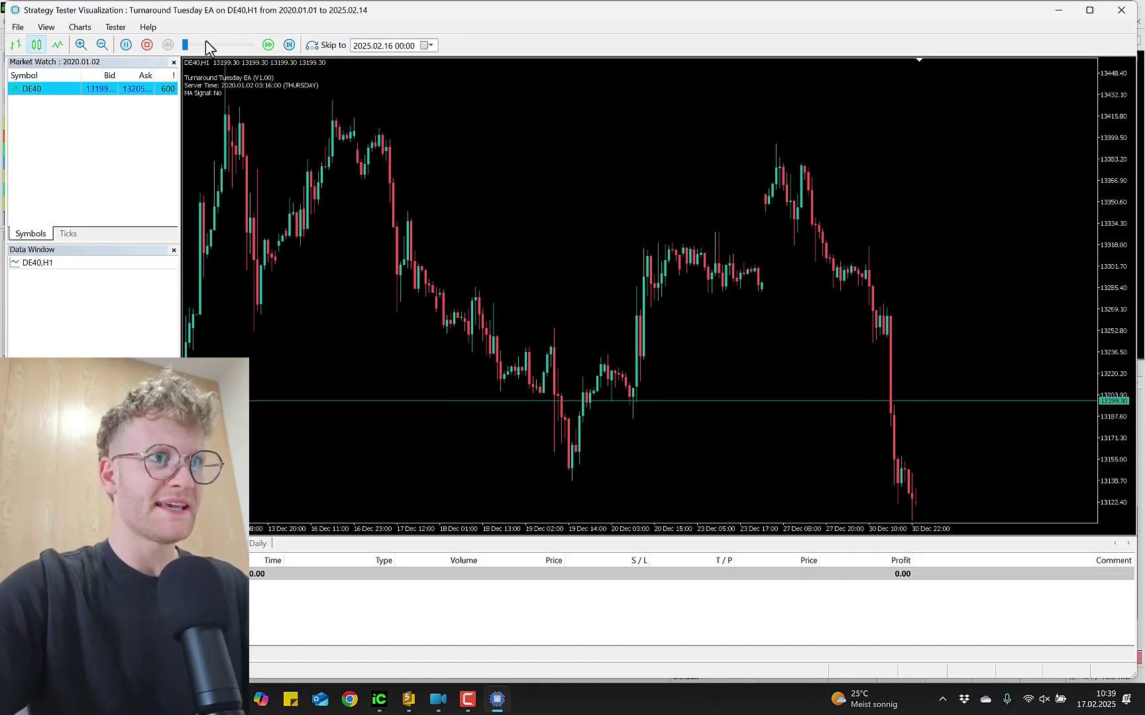
Step: Play the visual backtest of DE40 at a higher speed through to 5 February 2020 and compress the chart's time scale
click(206, 43)
drag(197, 44, 104, 77)
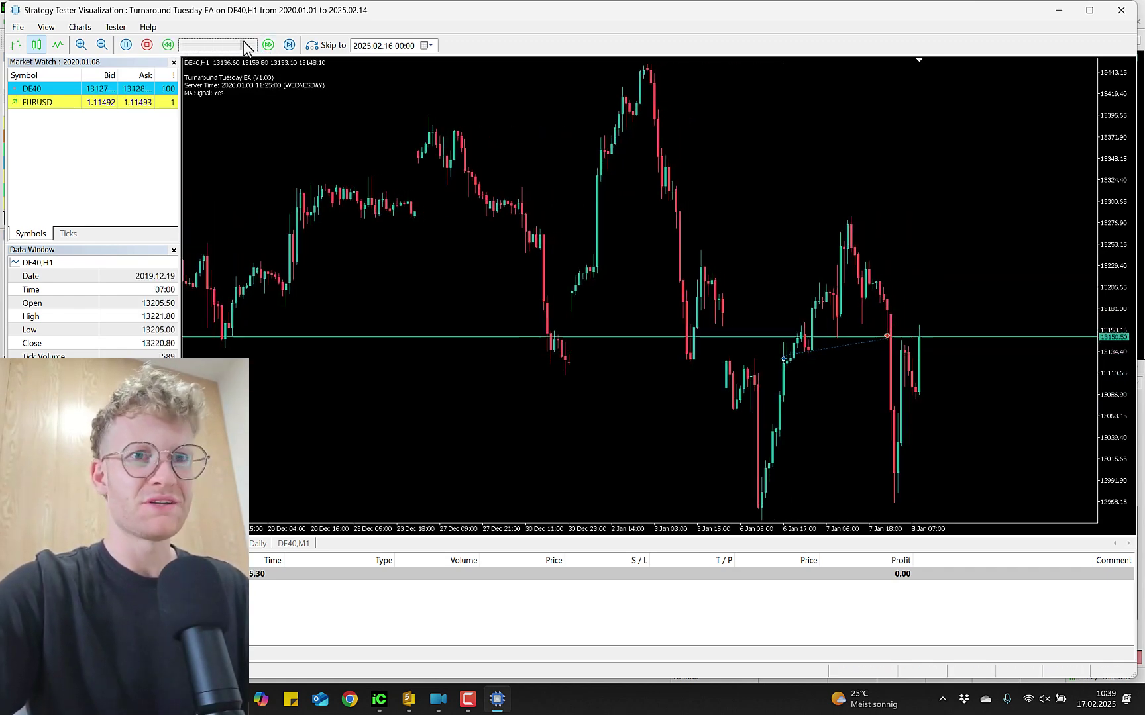
drag(185, 45, 250, 45)
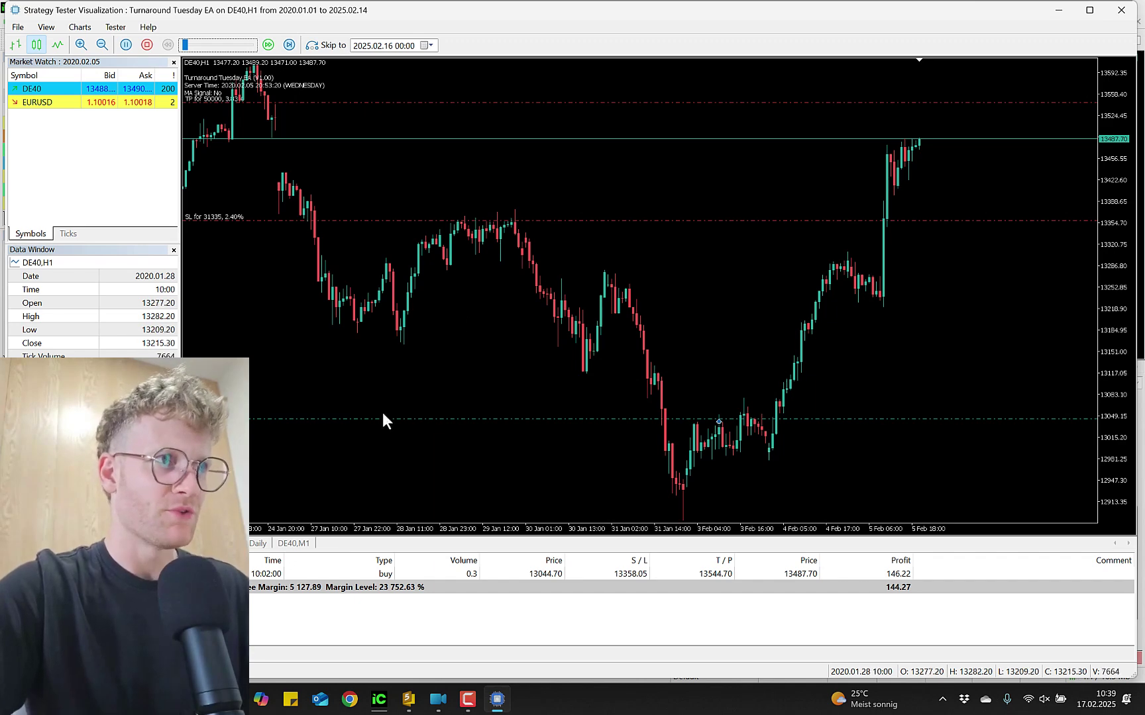
drag(483, 532, 478, 531)
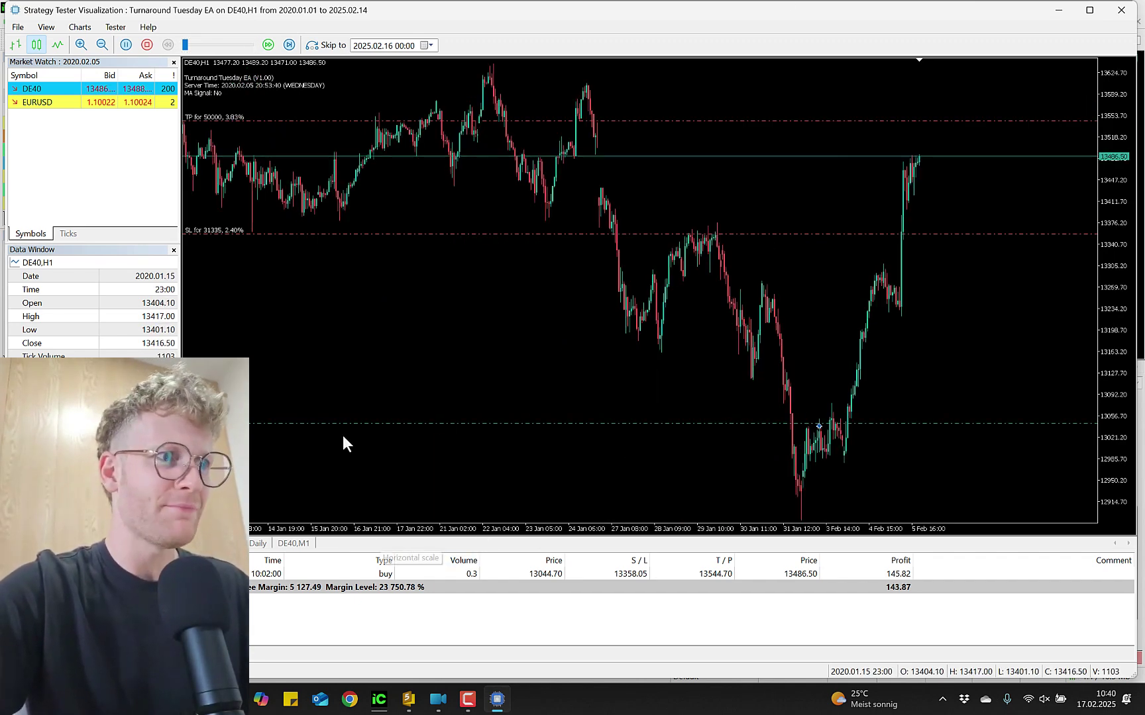
Step: Compress the chart's price scale and examine the open DE40 buy trade's entry, stop loss and take profit levels with the crosshair
drag(1111, 232, 1118, 298)
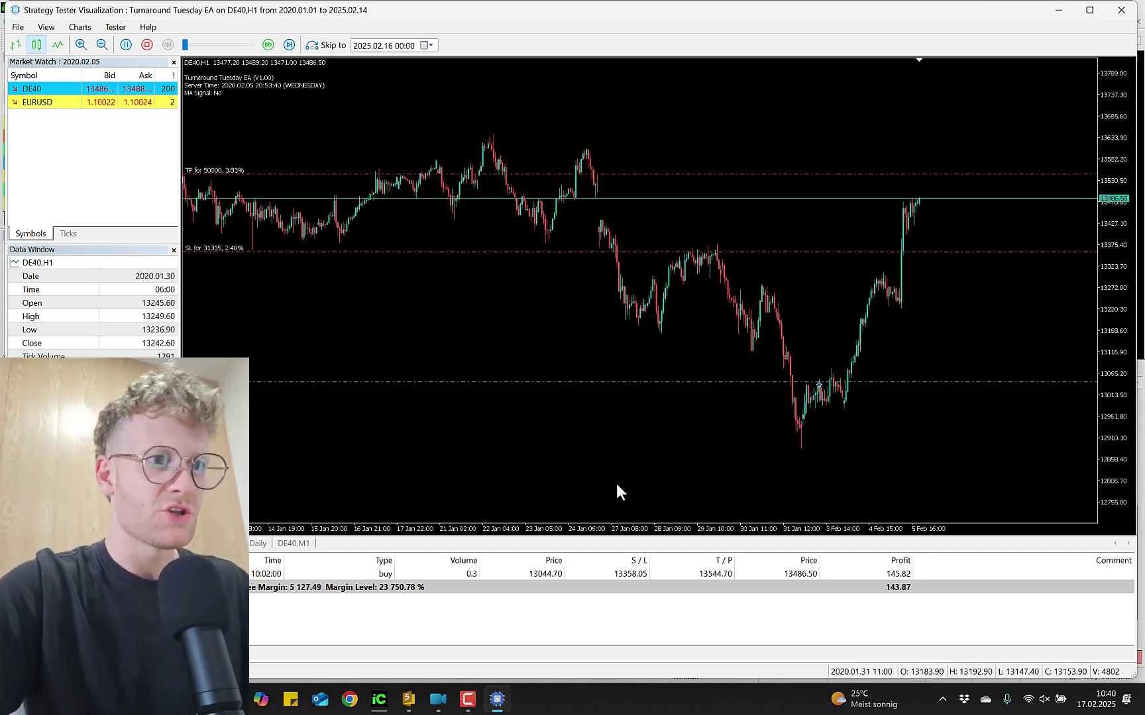
click(300, 575)
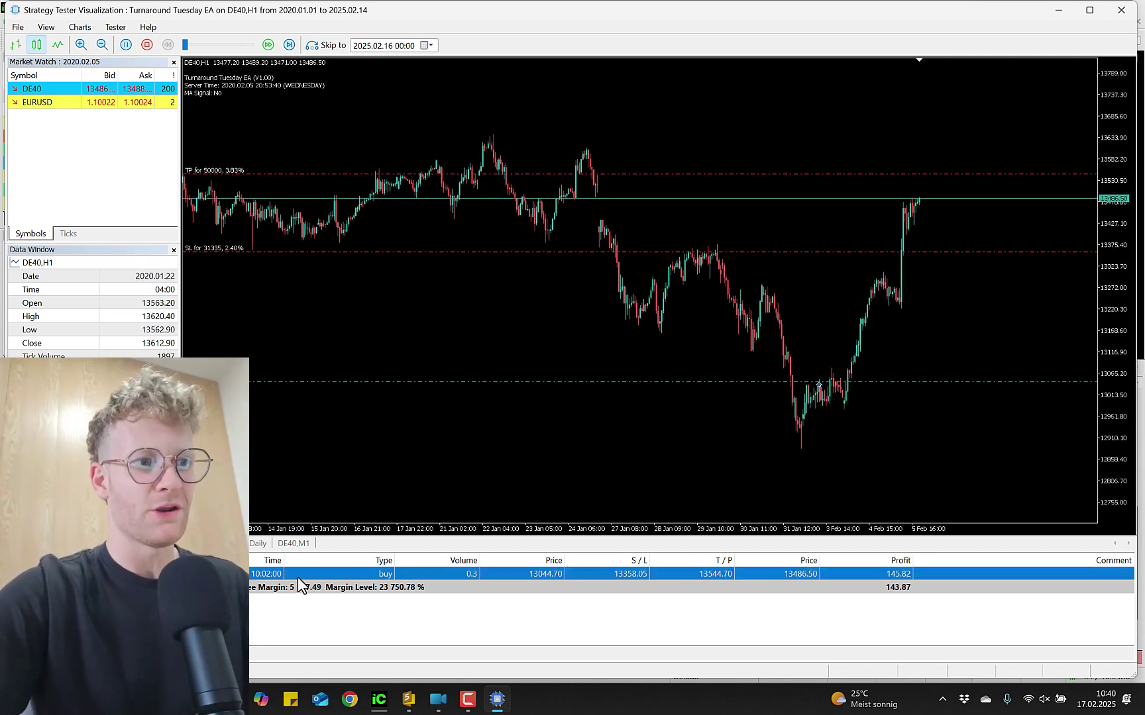
click(790, 488)
middle_click(791, 488)
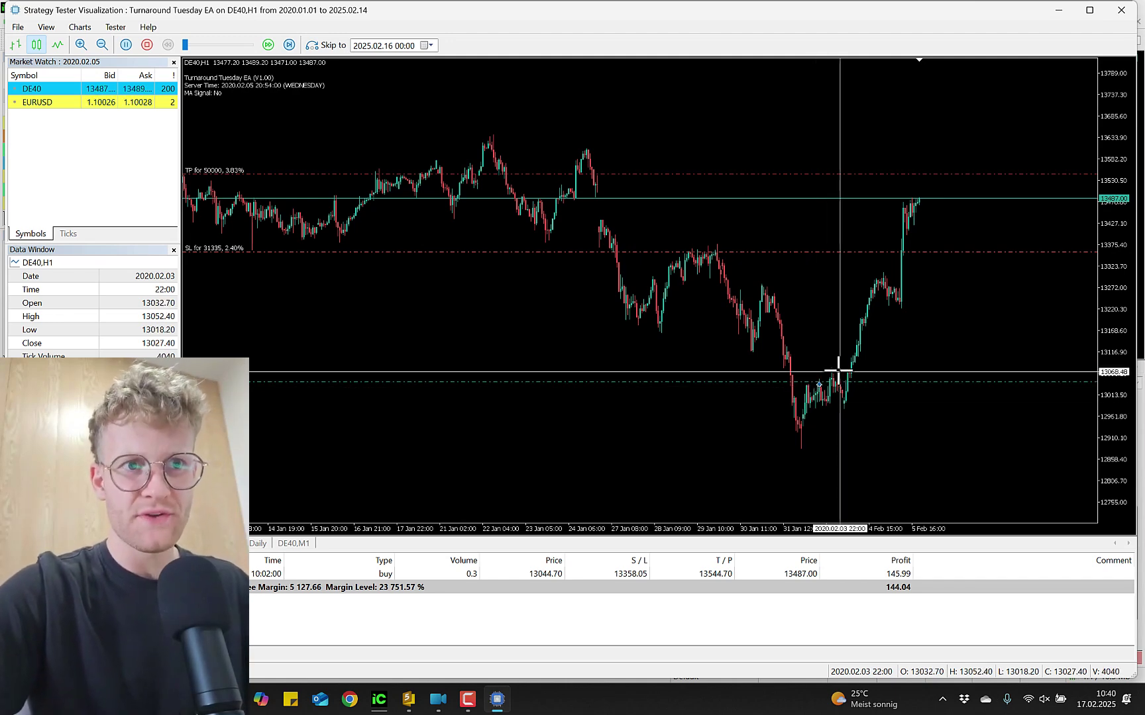
mouse_move(807, 383)
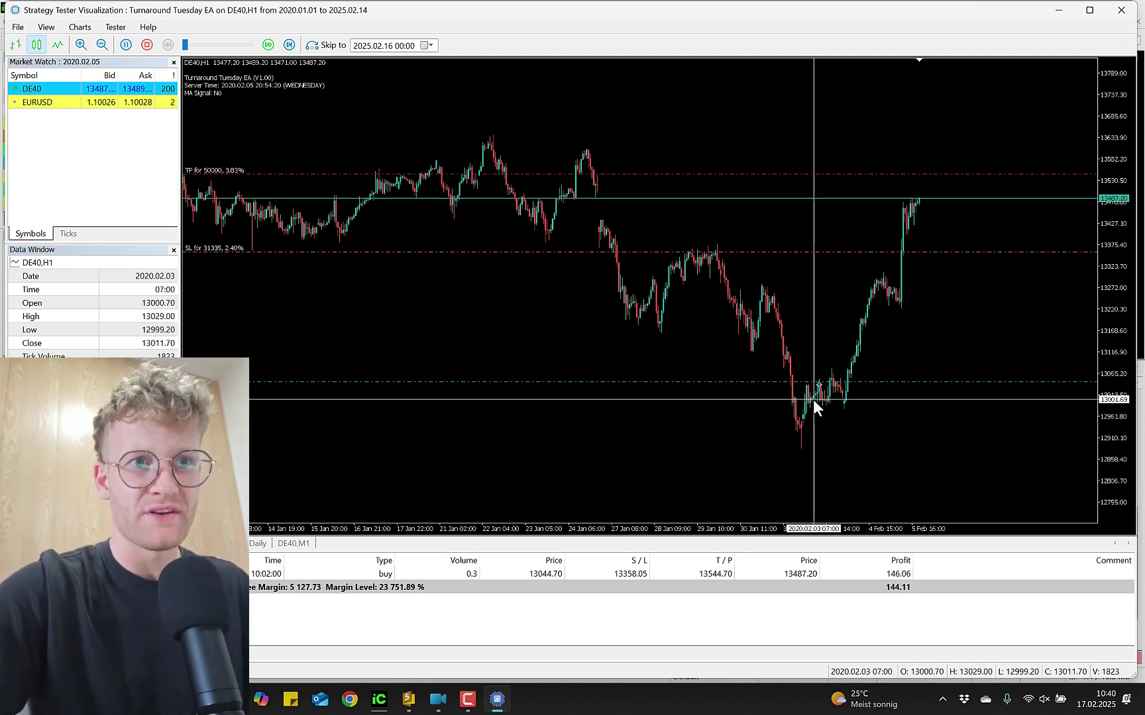
middle_click(802, 402)
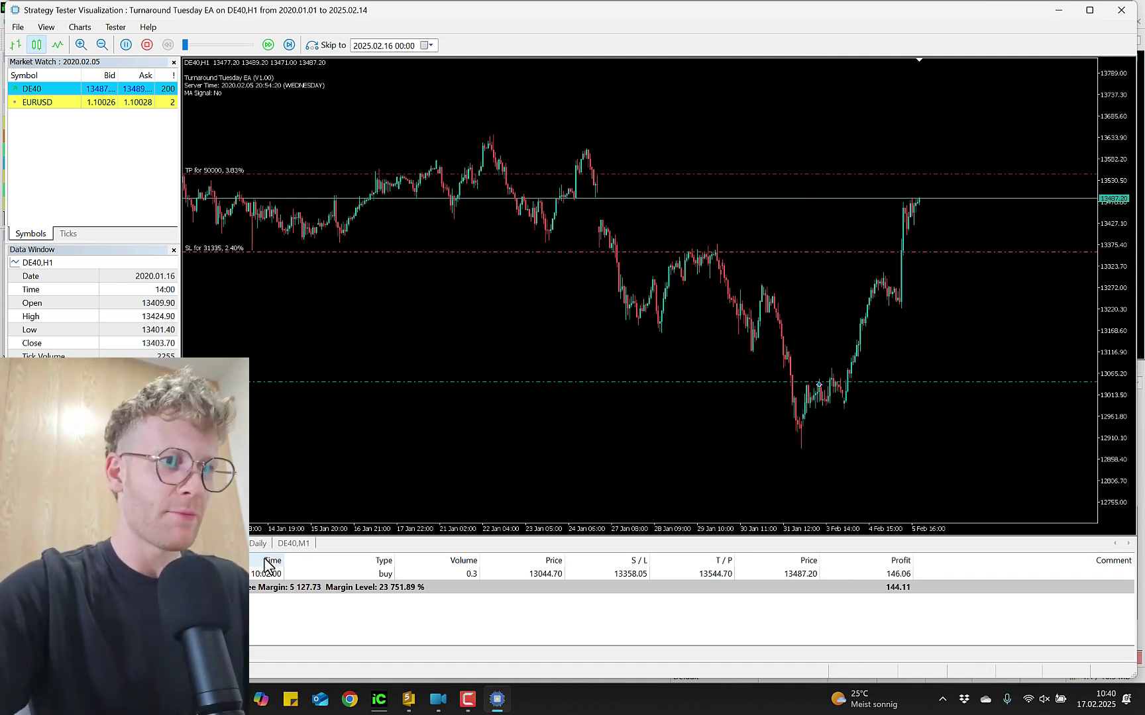
click(252, 575)
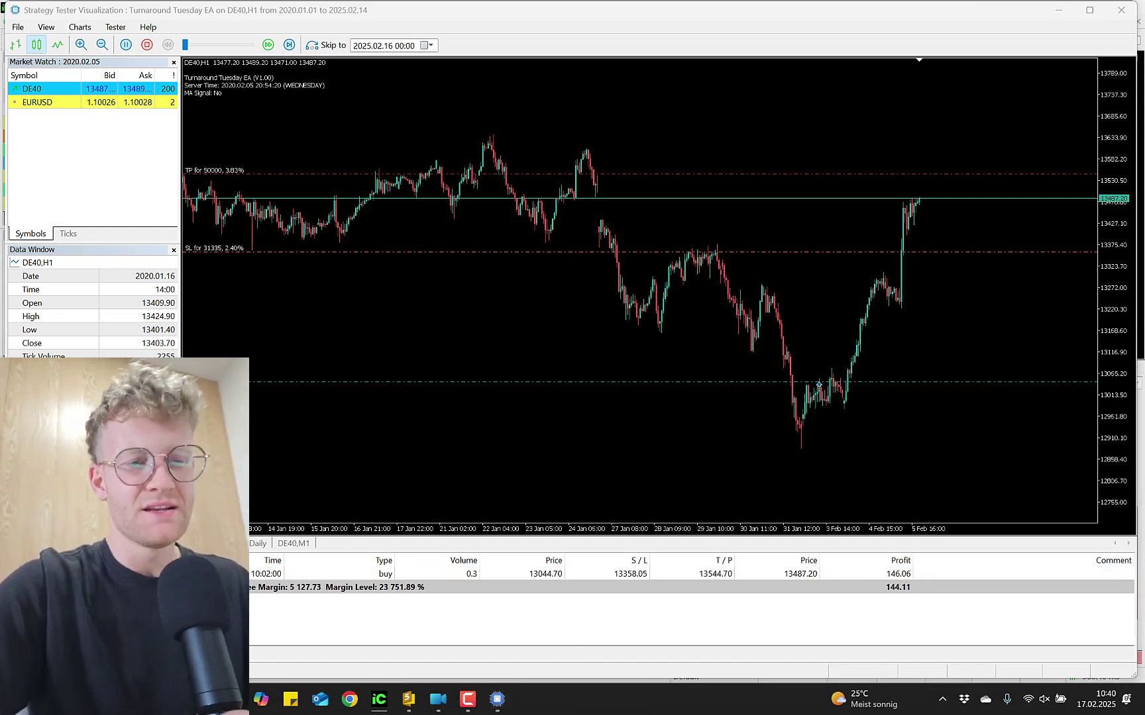
middle_click(836, 383)
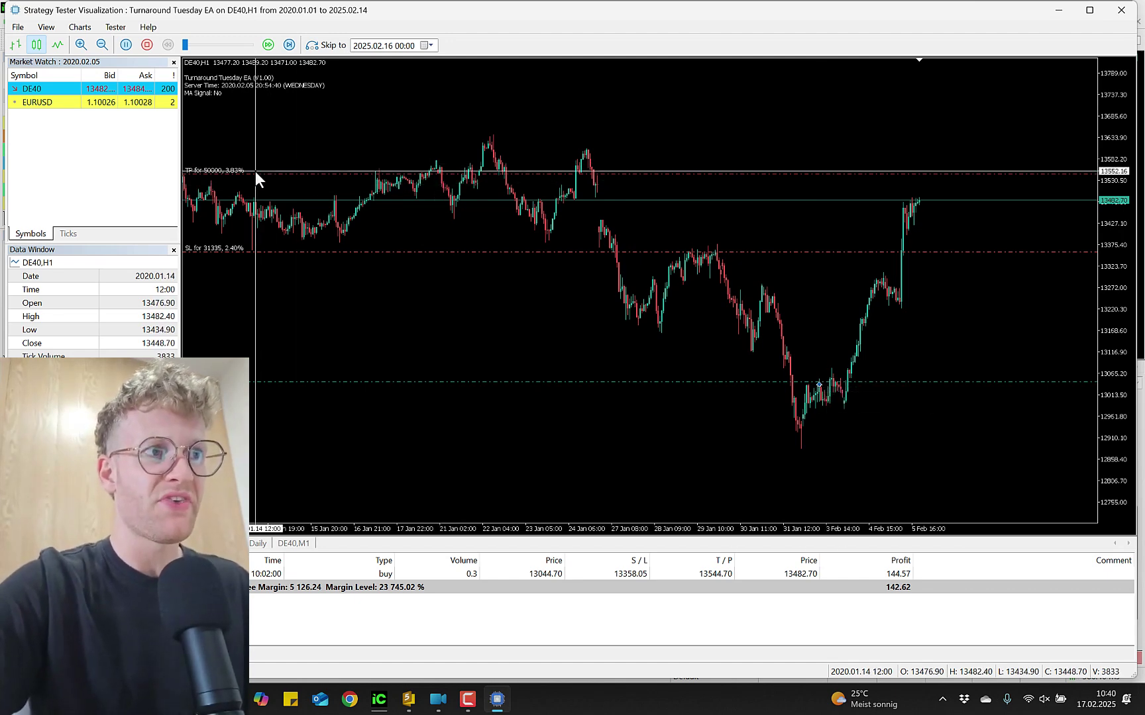
middle_click(382, 454)
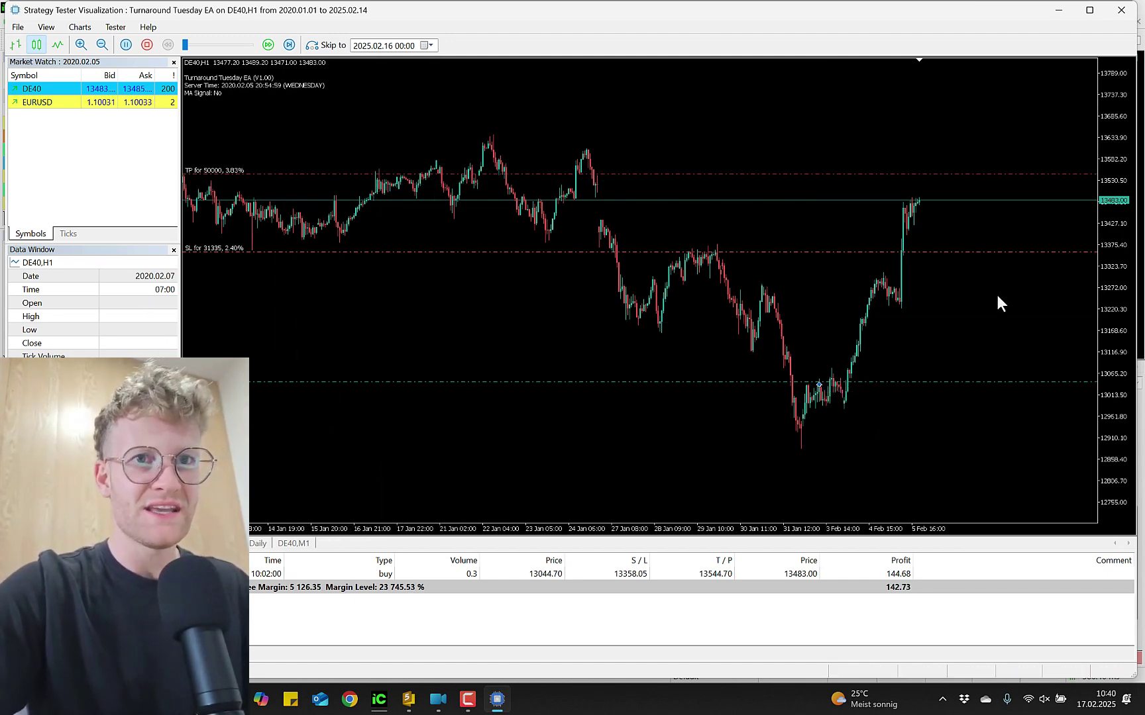
Step: Compress the price scale further and review the successive stop modifications of the DE40 buy trades in the operations list
drag(1128, 238, 1127, 248)
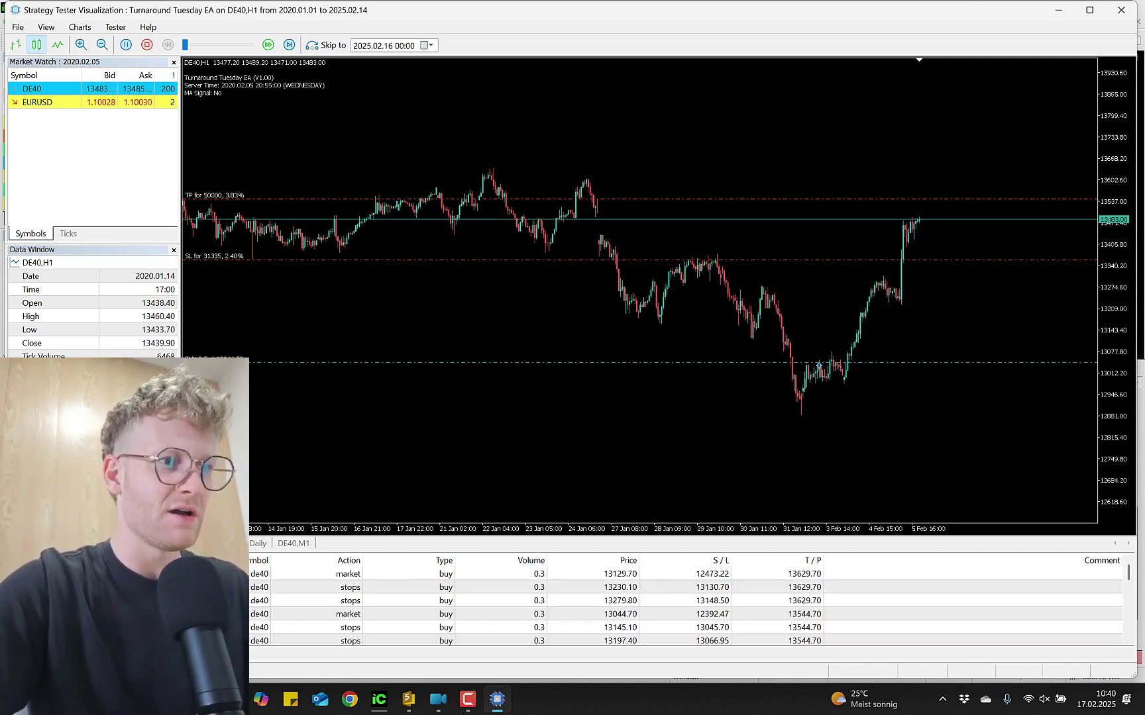
scroll(265, 614, down, 5)
click(329, 591)
key(Down)
key(Down)
key(Down)
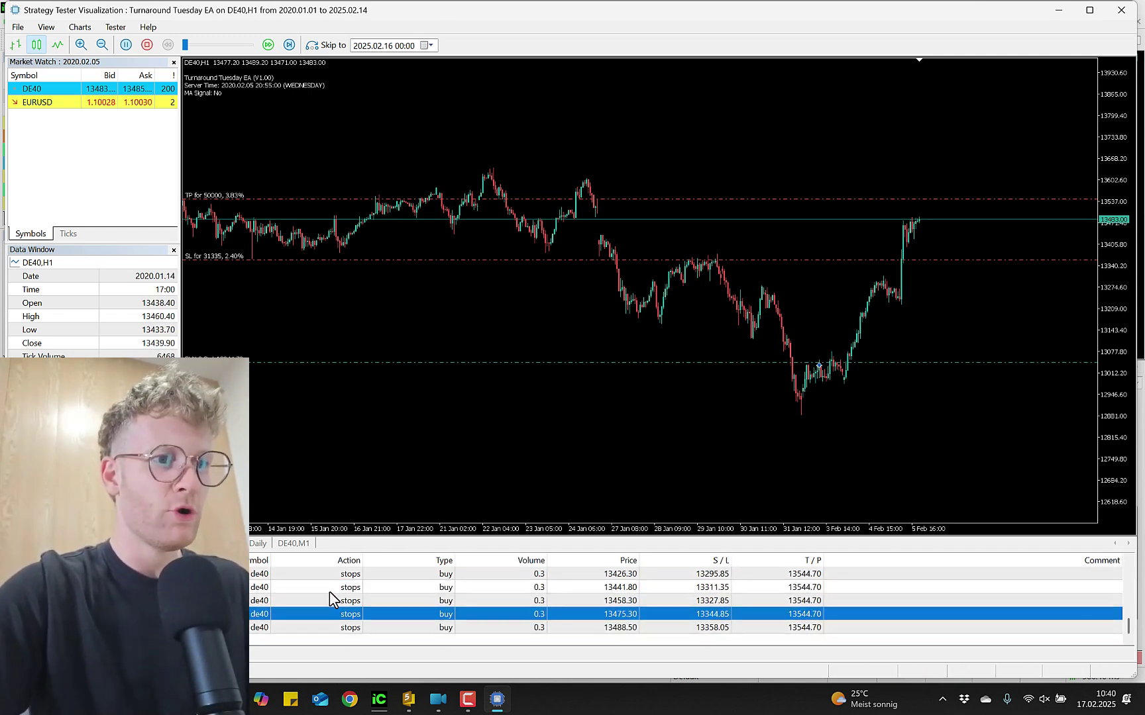
key(Up)
key(Up)
key(Up)
key(Up)
key(Up)
key(Up)
key(Down)
key(Down)
key(Down)
key(Down)
key(Down)
key(Down)
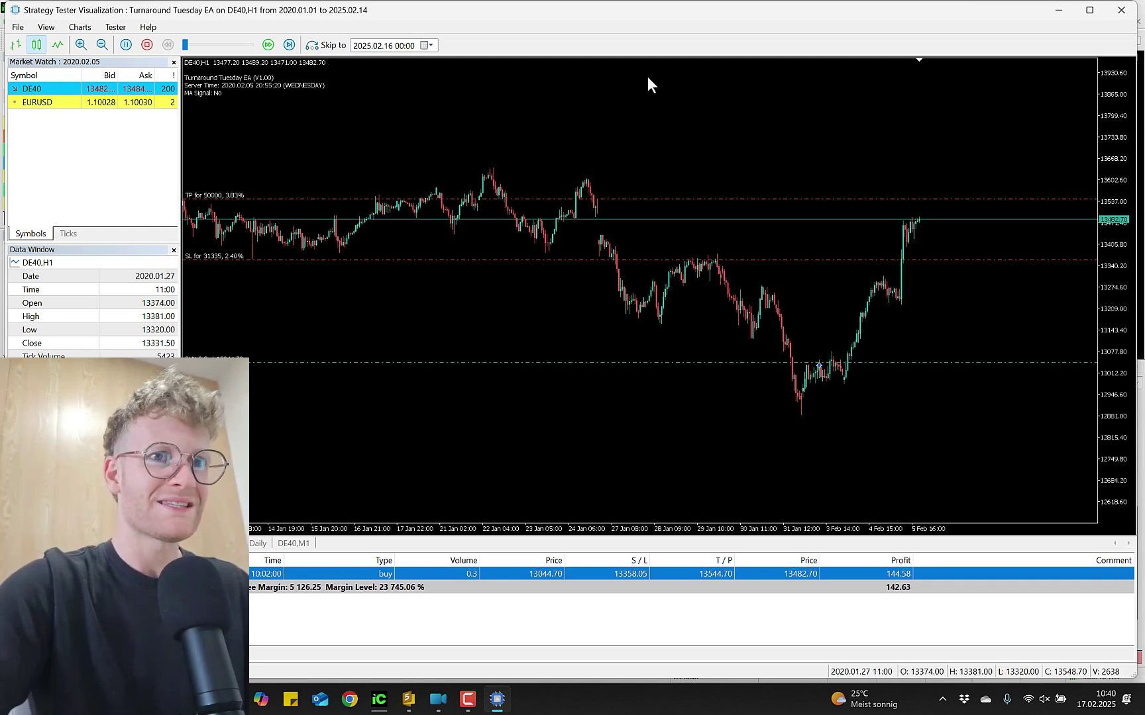
Step: Measure from the latest DE40 candle down to the stop loss line and check the trailing stop inputs in the main terminal
click(824, 149)
middle_click(923, 222)
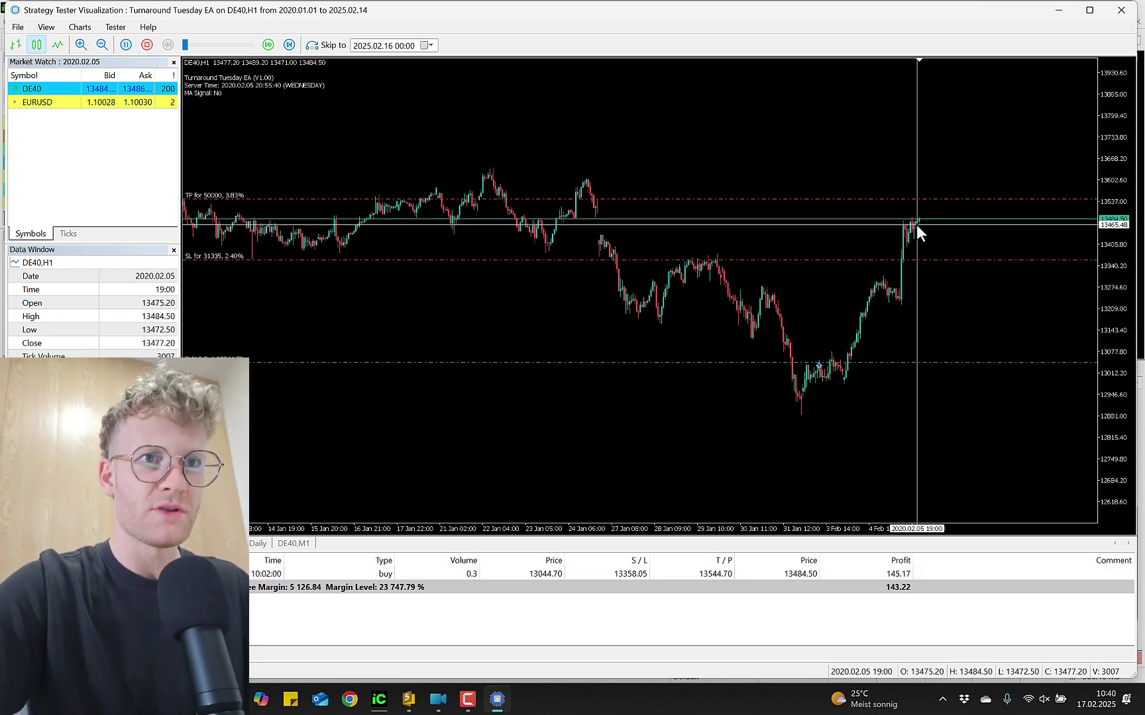
drag(914, 219, 927, 260)
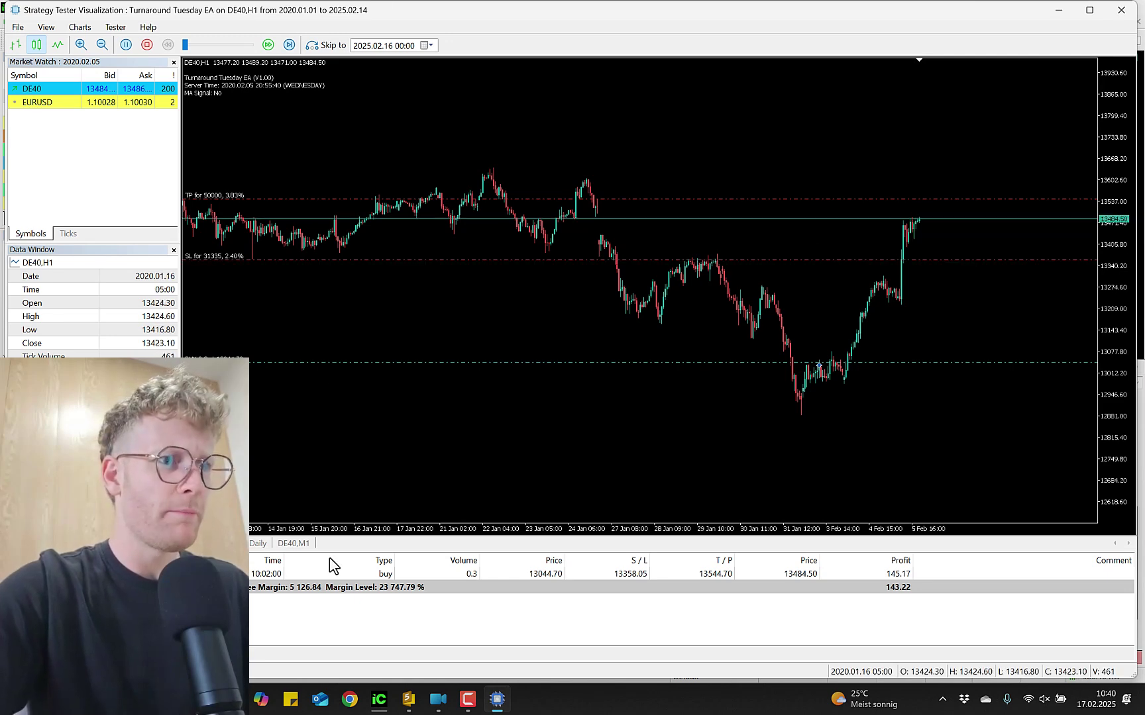
click(378, 702)
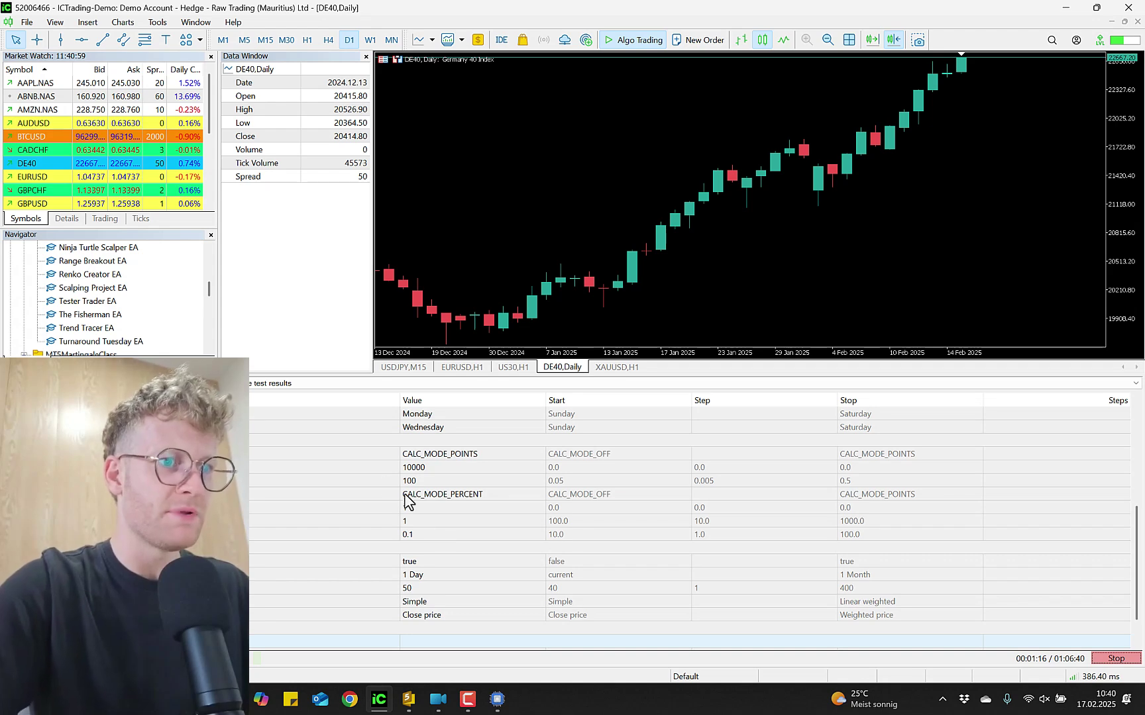
click(498, 701)
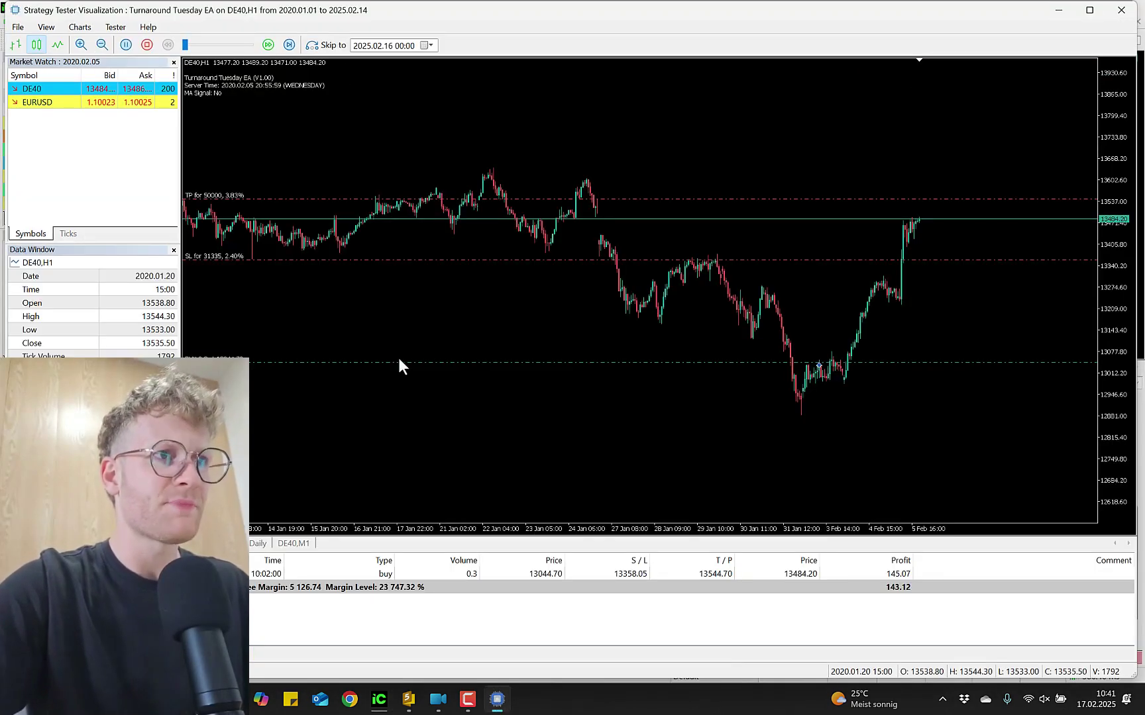
Step: Run the backtest at high speed to 18 December 2020, slow it down, and enlarge the toolbox to review the deal history
drag(208, 45, 249, 43)
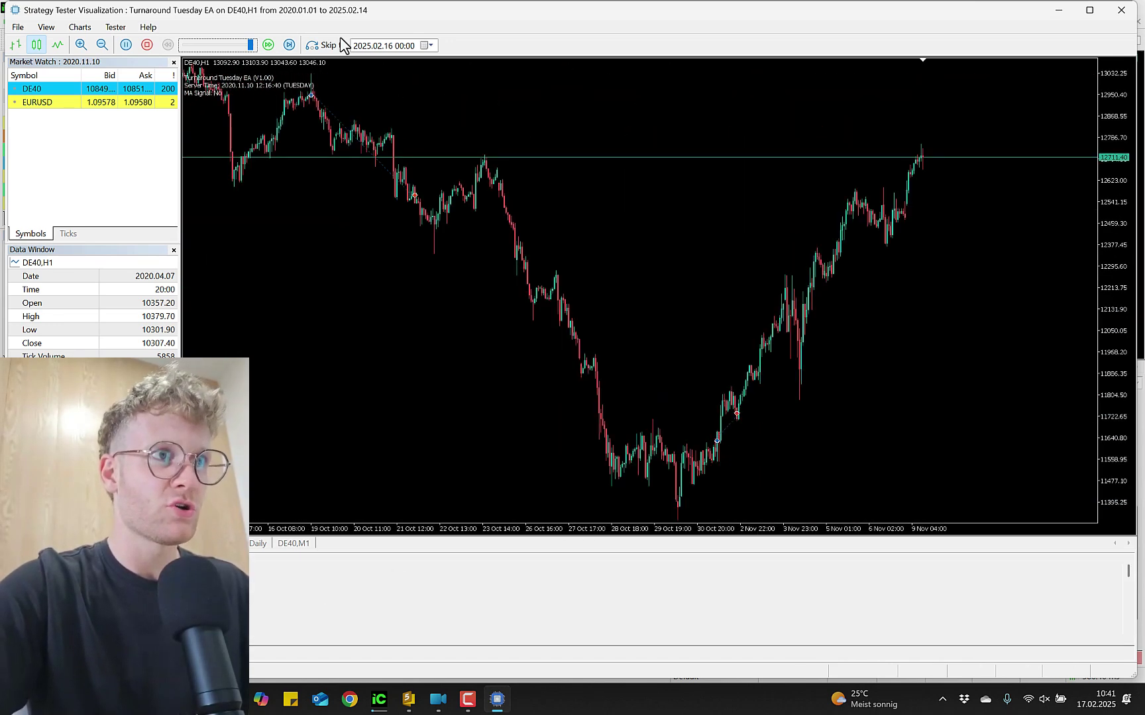
click(224, 45)
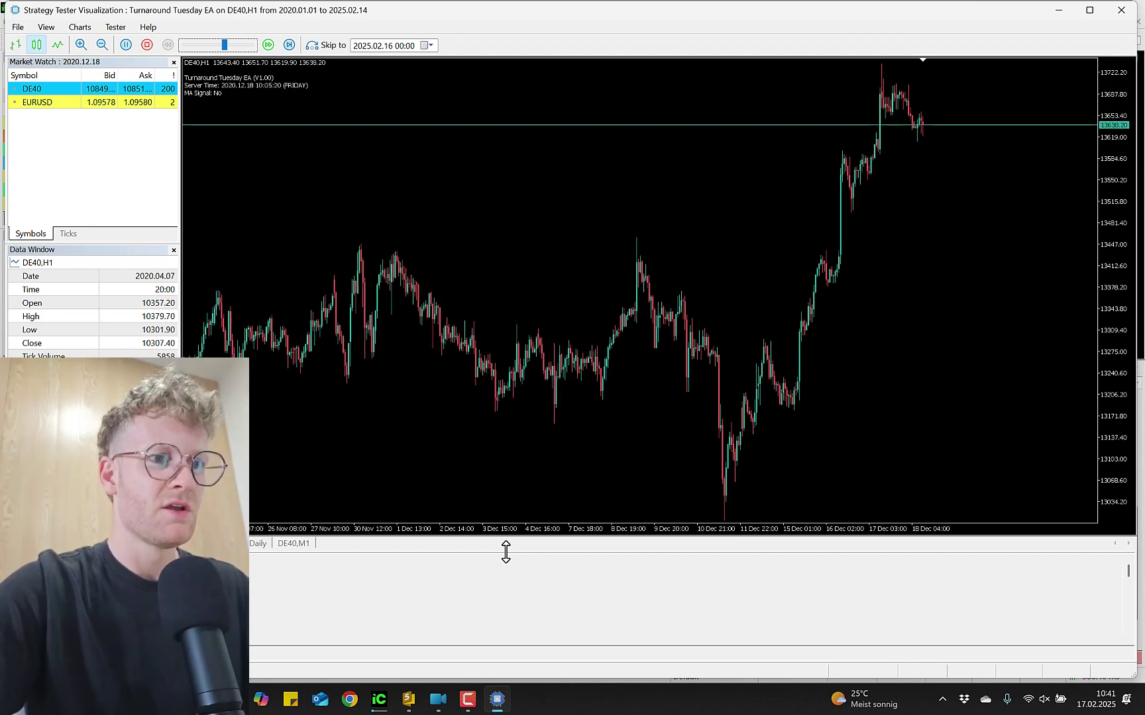
drag(506, 552, 531, 379)
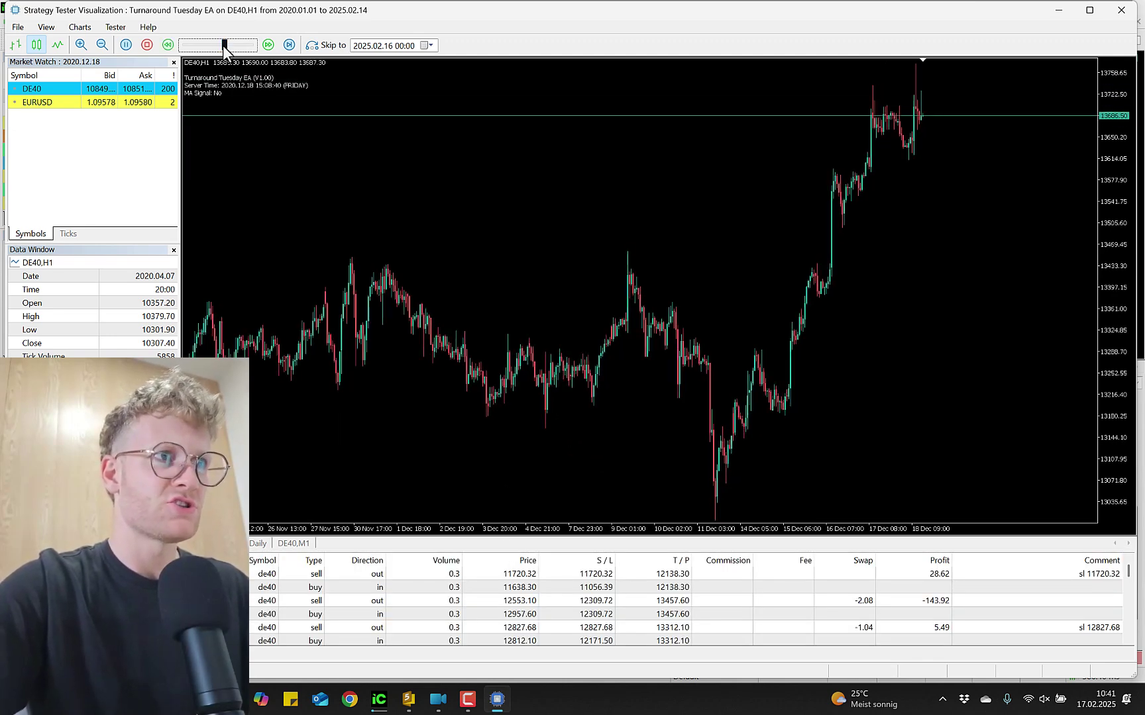
drag(222, 45, 166, 52)
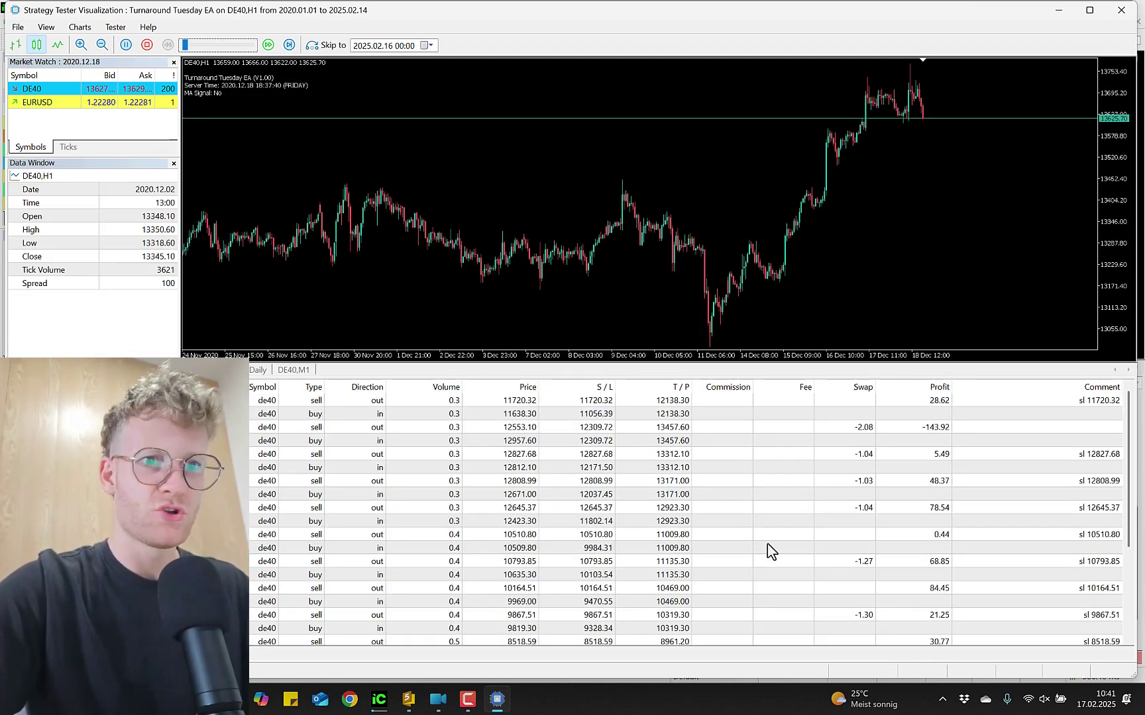
scroll(770, 551, down, 4)
scroll(846, 567, up, 4)
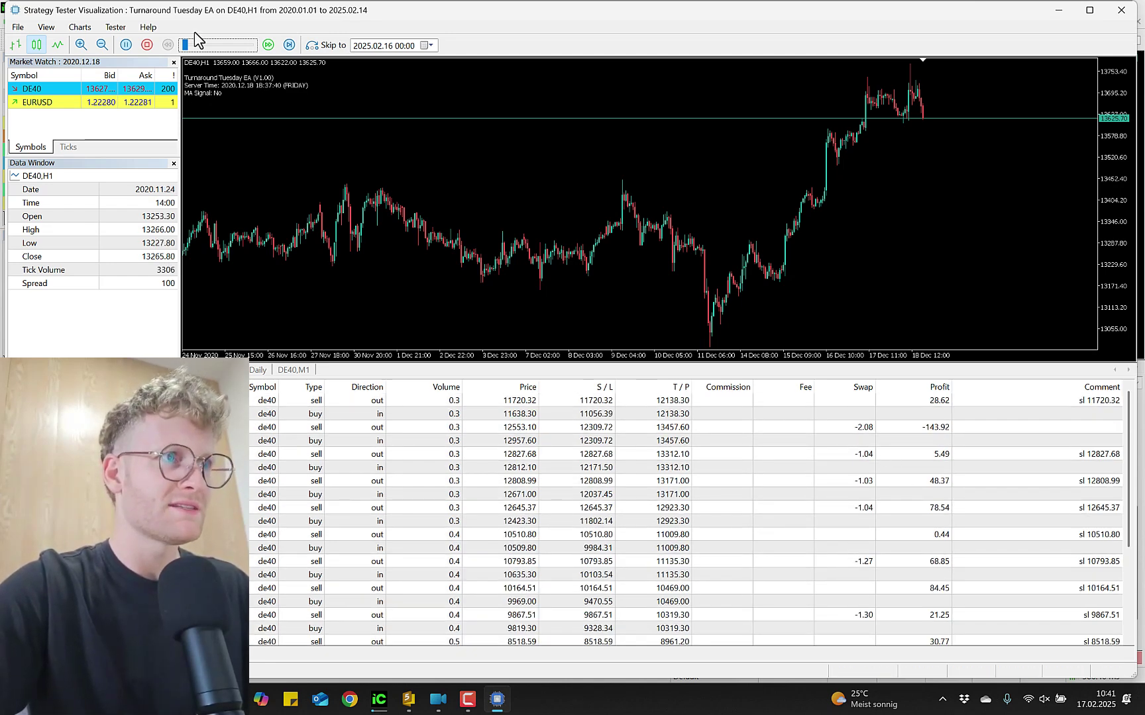
Step: Speed the backtest up through to June 2022 and check its balance graph in the main terminal
drag(185, 44, 363, 88)
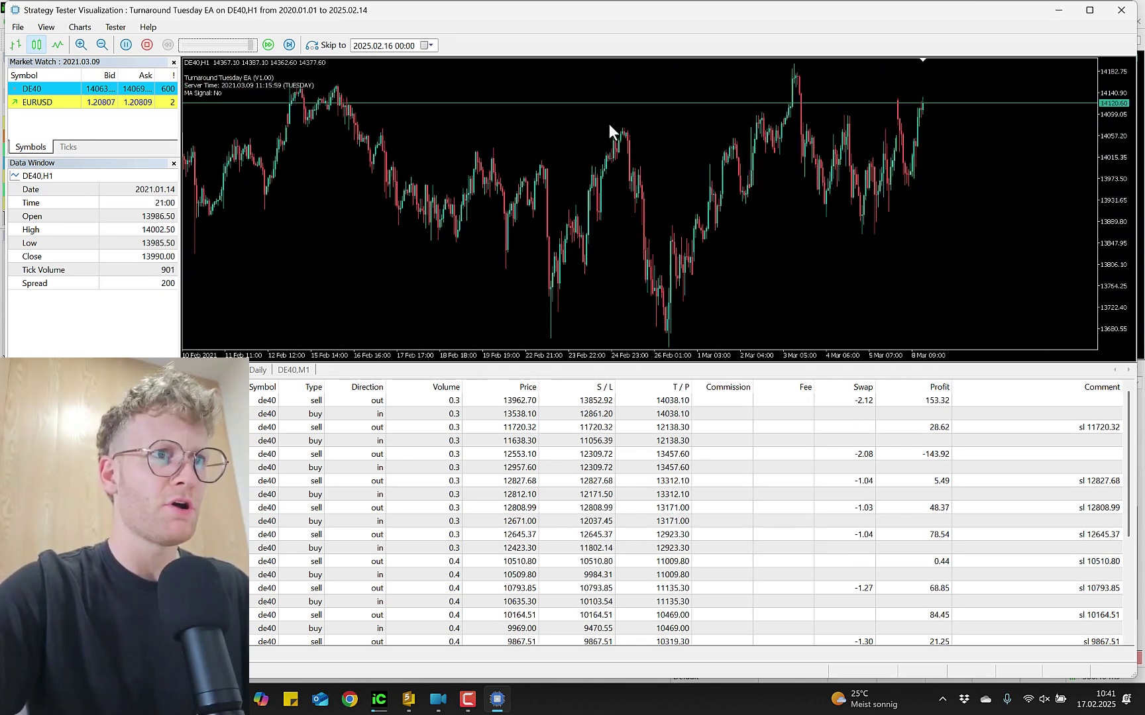
click(495, 702)
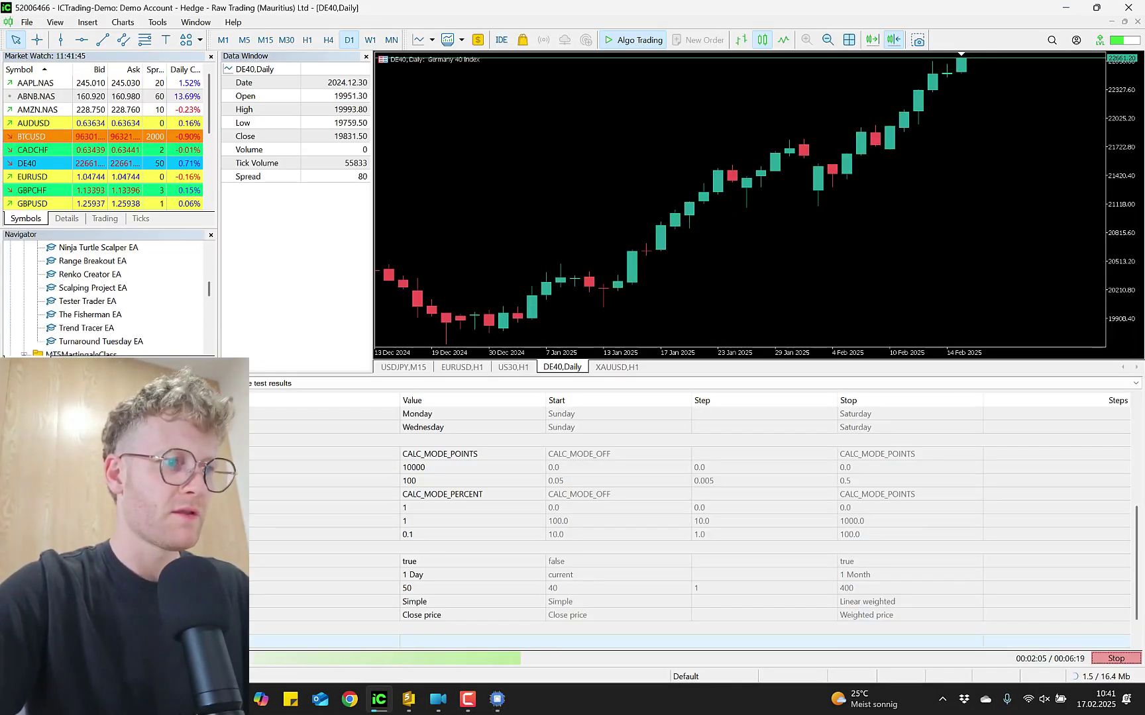
click(153, 658)
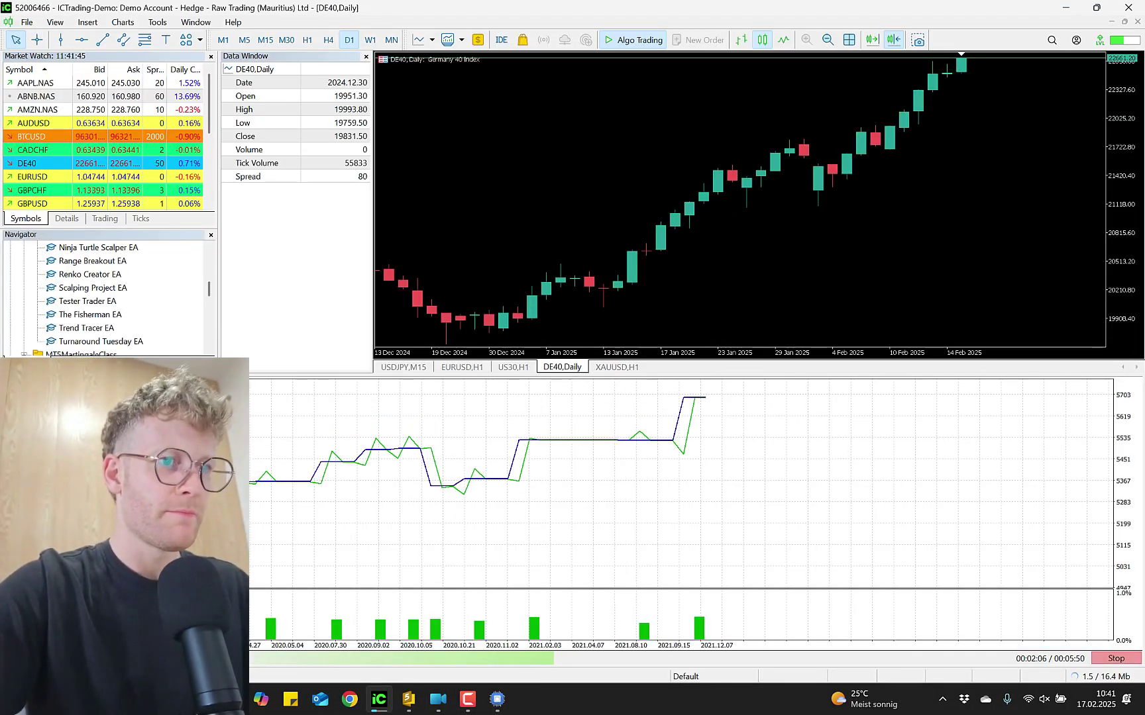
click(494, 702)
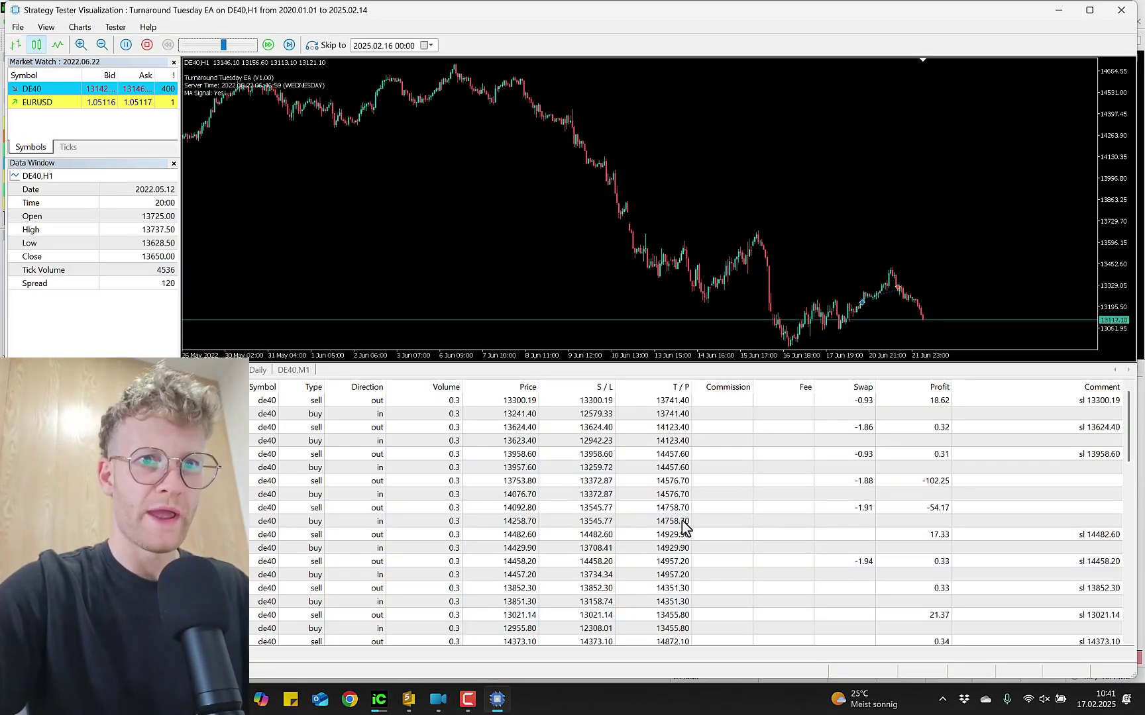
Step: Review the deal history and sort the deals by profit, first ascending and finally descending, to examine the largest losses and gains
scroll(772, 572, down, 10)
scroll(949, 550, down, 3)
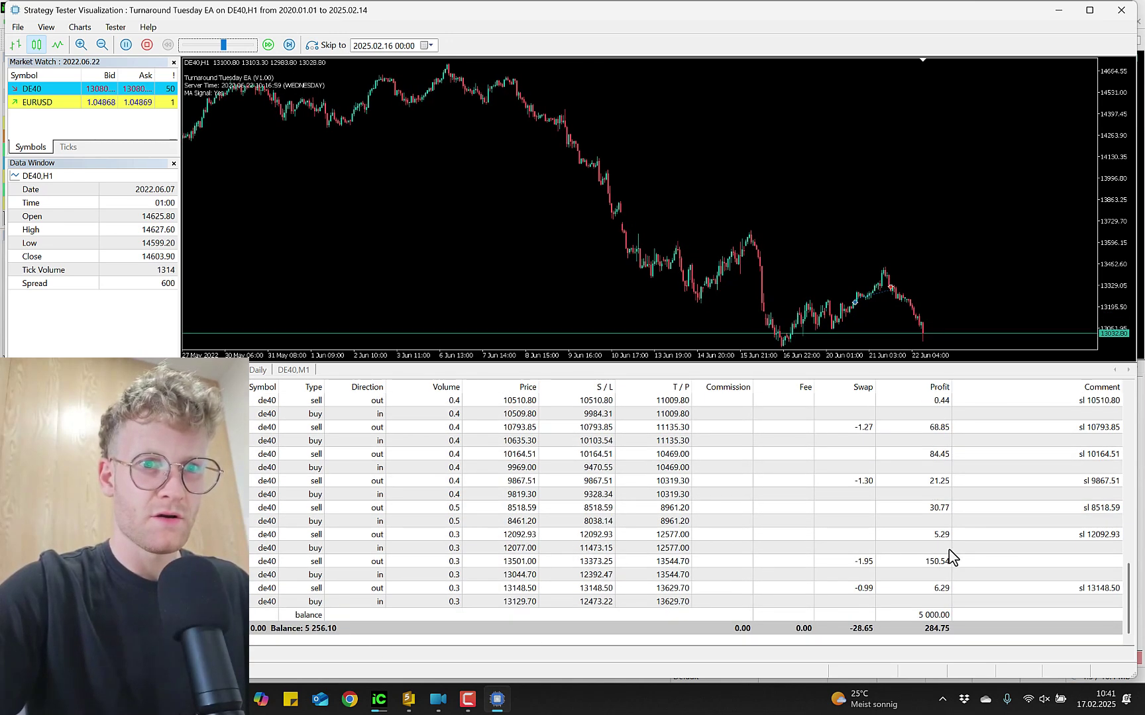
scroll(949, 549, up, 5)
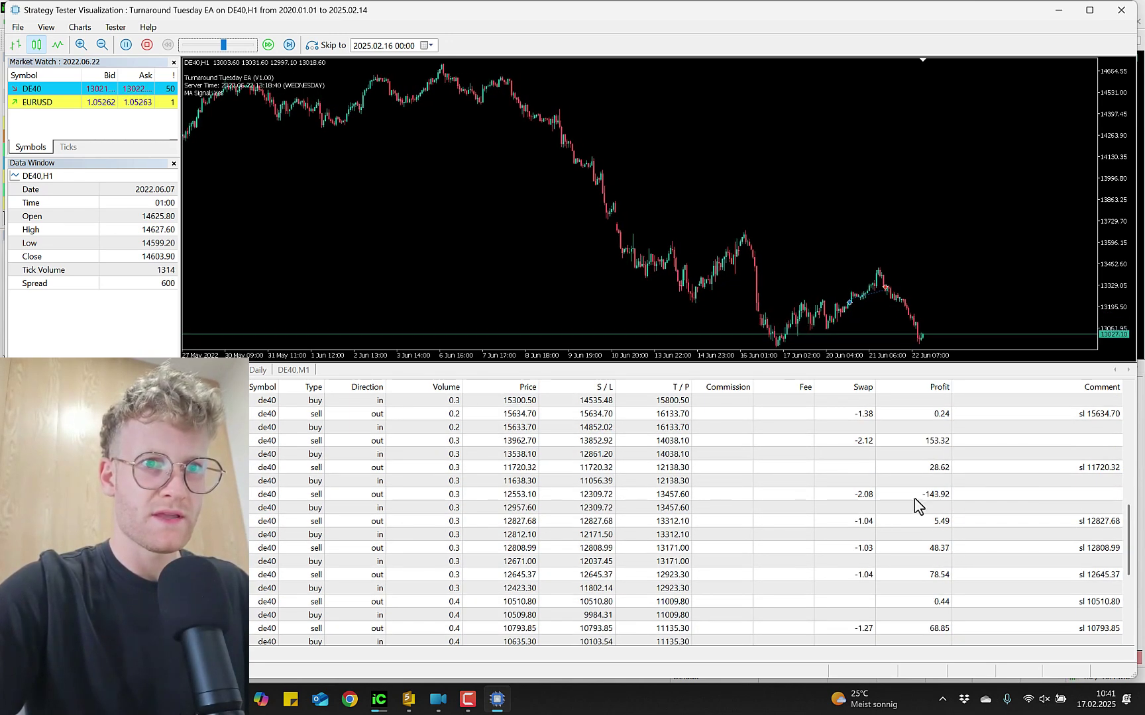
scroll(925, 503, up, 5)
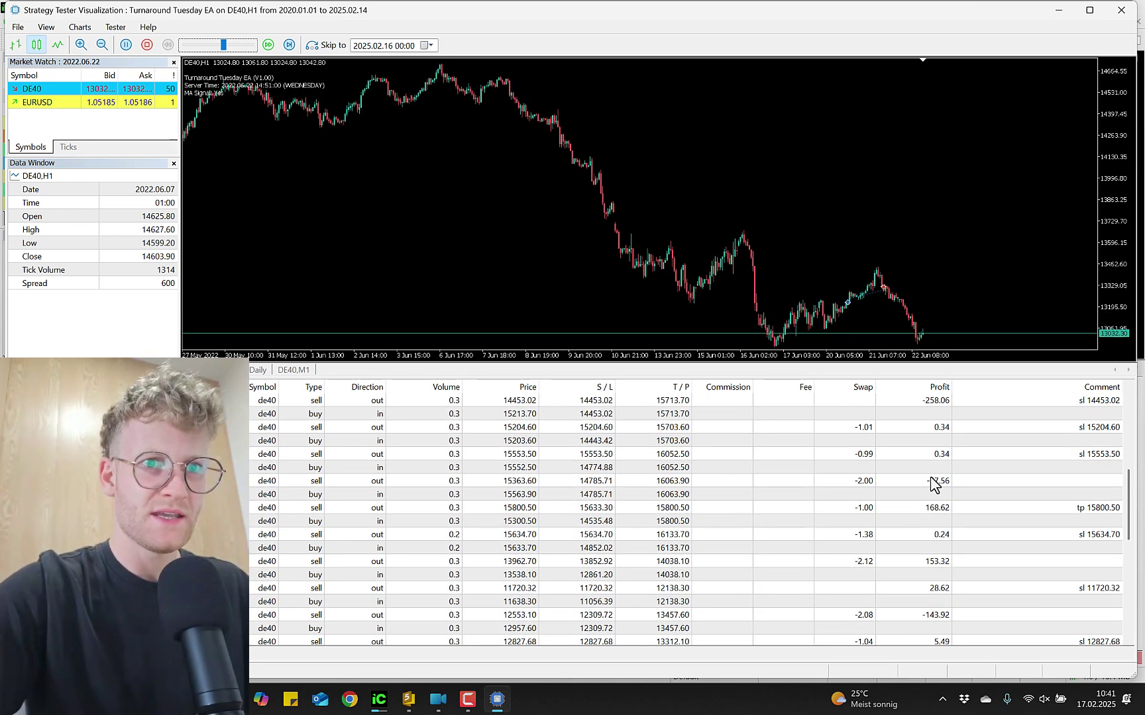
click(933, 387)
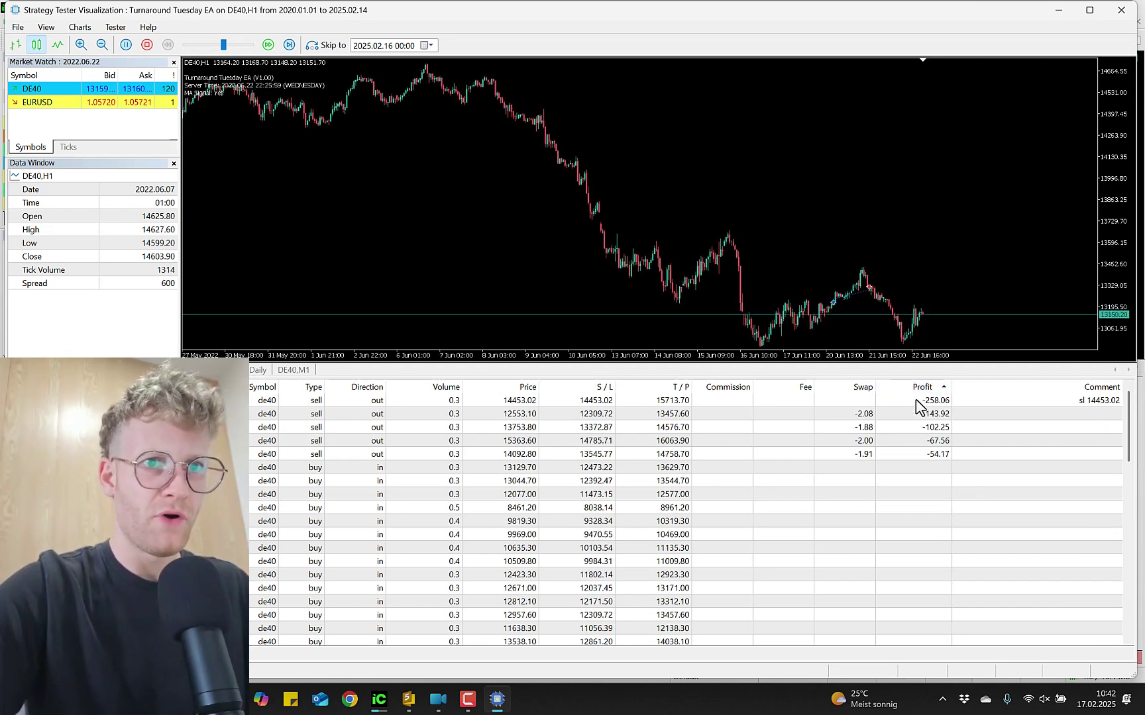
click(915, 400)
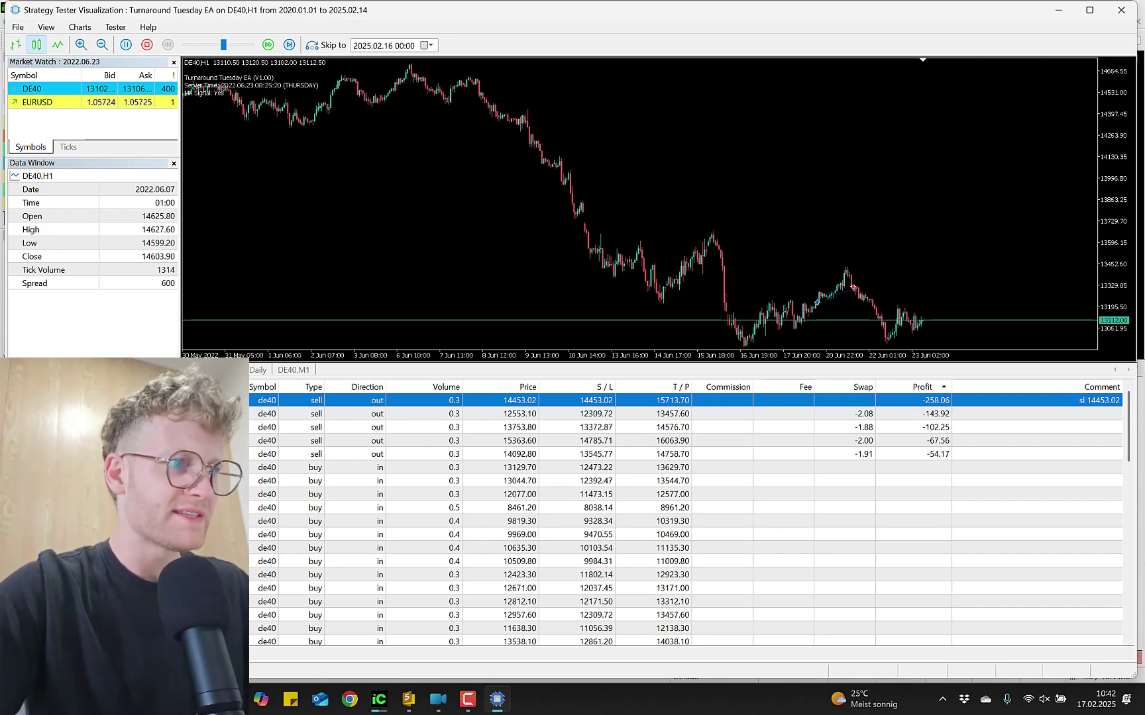
click(28, 654)
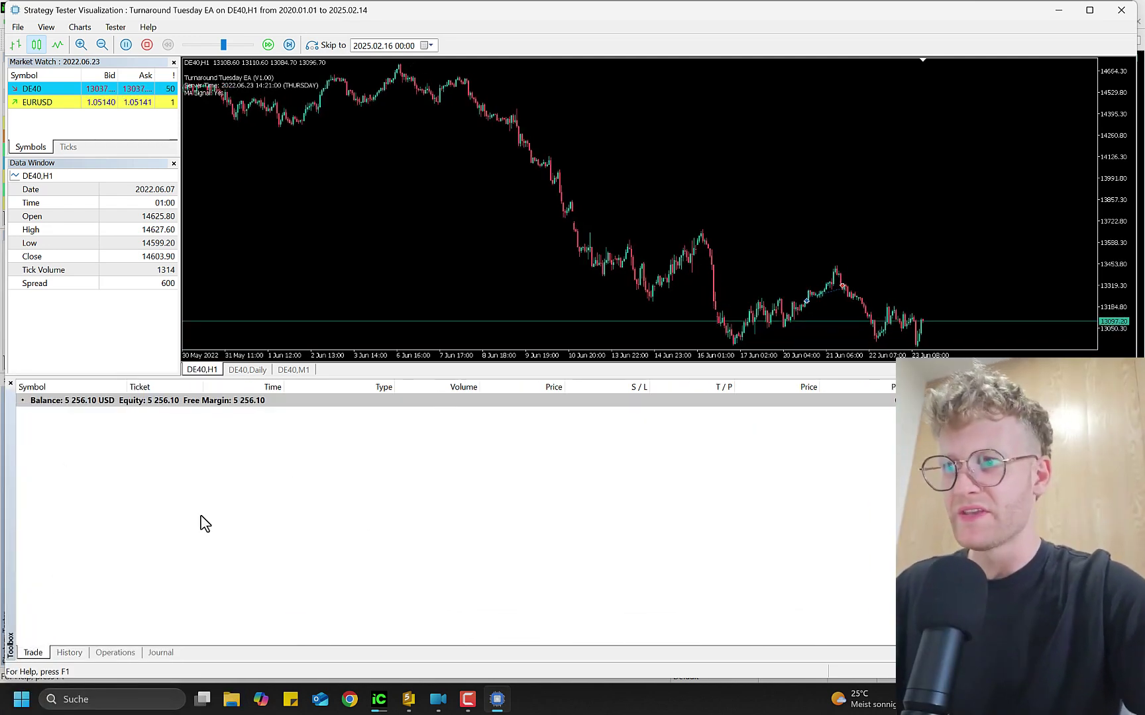
click(69, 652)
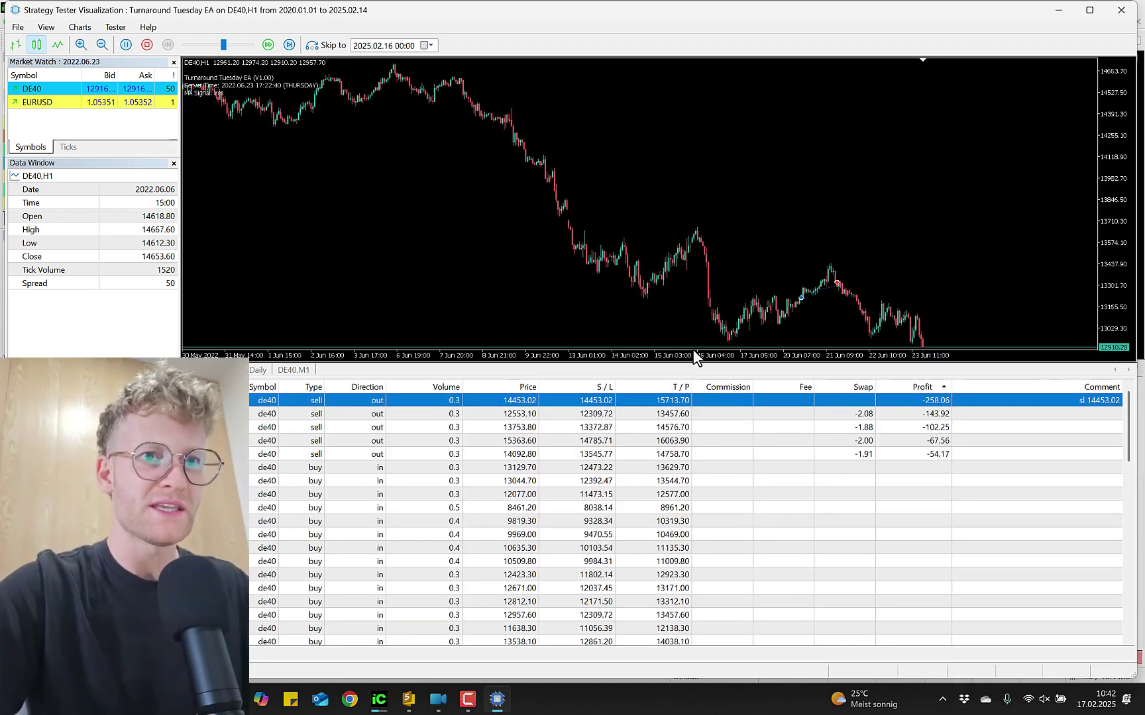
click(936, 390)
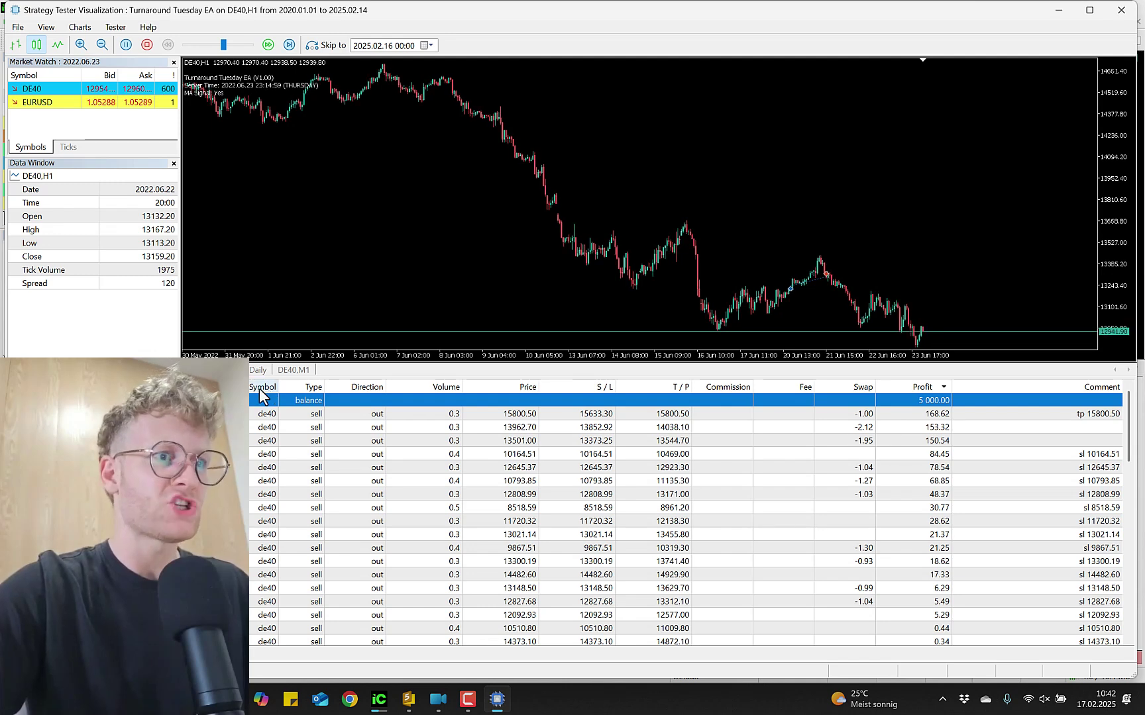
Step: Sort the deal history chronologically with the oldest deals first and advance the backtest to 8 July 2022
click(46, 387)
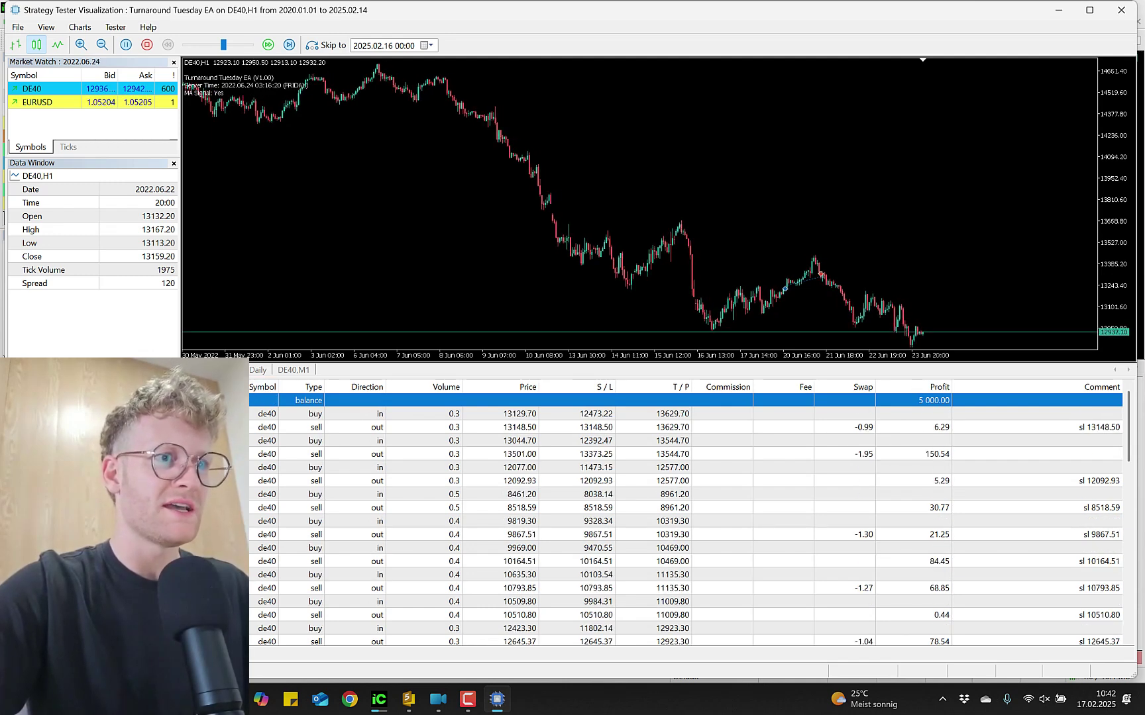
click(47, 387)
click(46, 387)
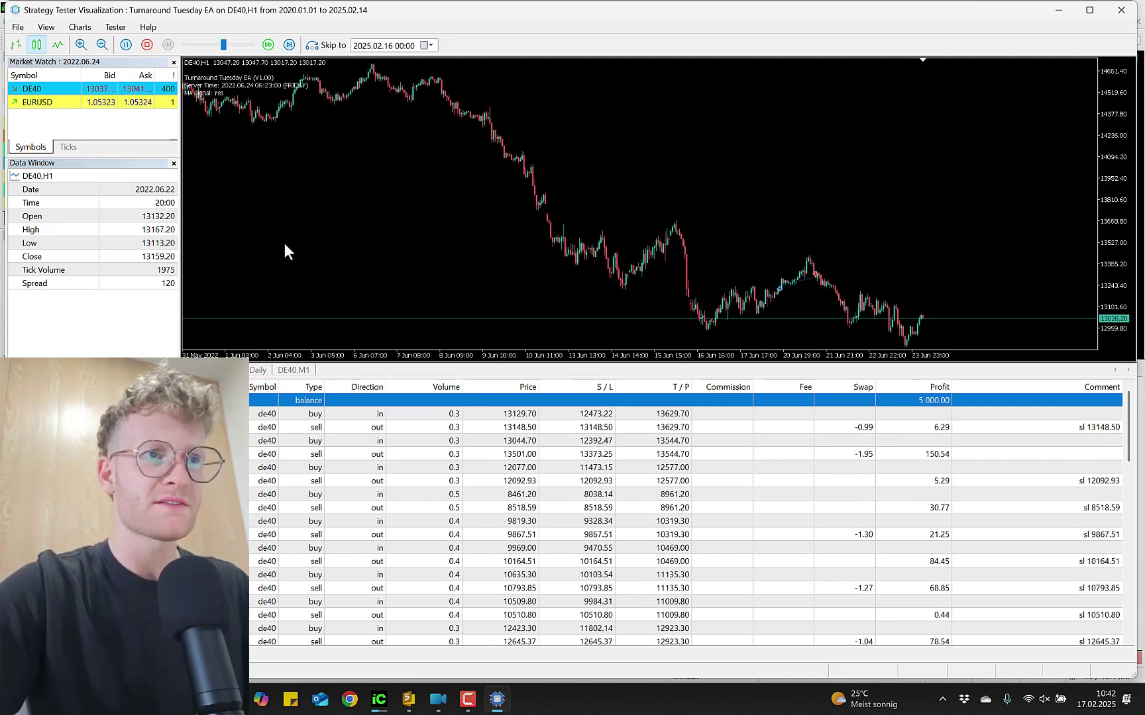
drag(223, 45, 124, 88)
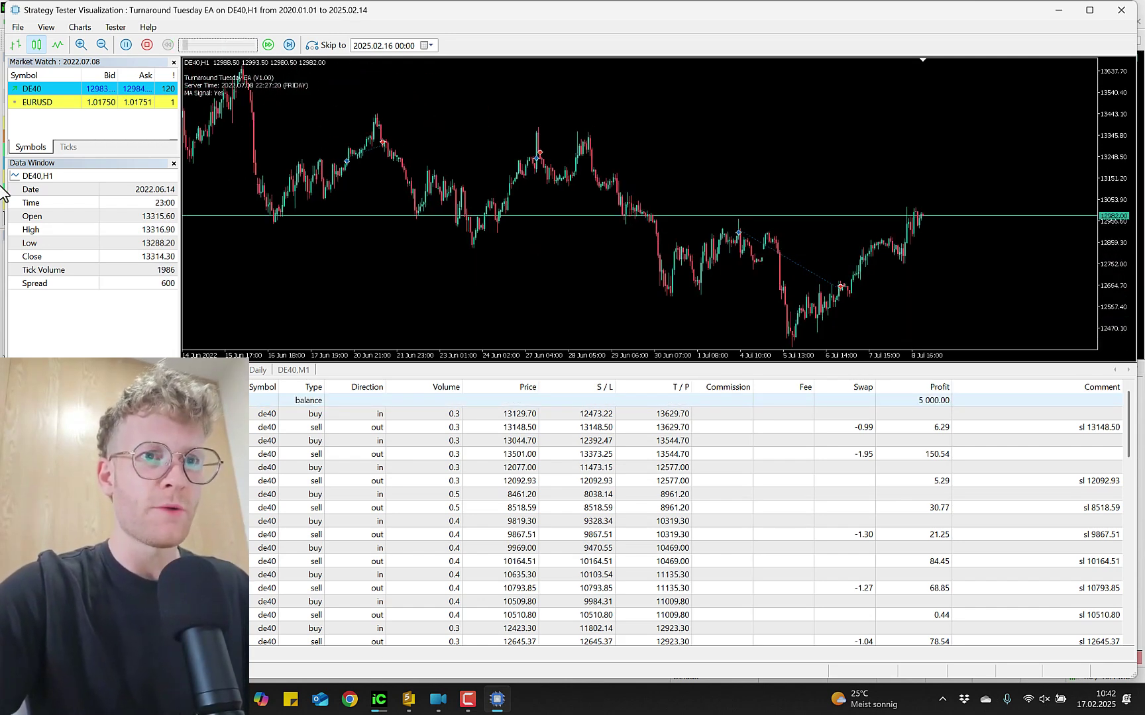
Step: Inspect the early July 2022 trade on the chart with the crosshair and review the latest buy and sell deals in the history
middle_click(638, 258)
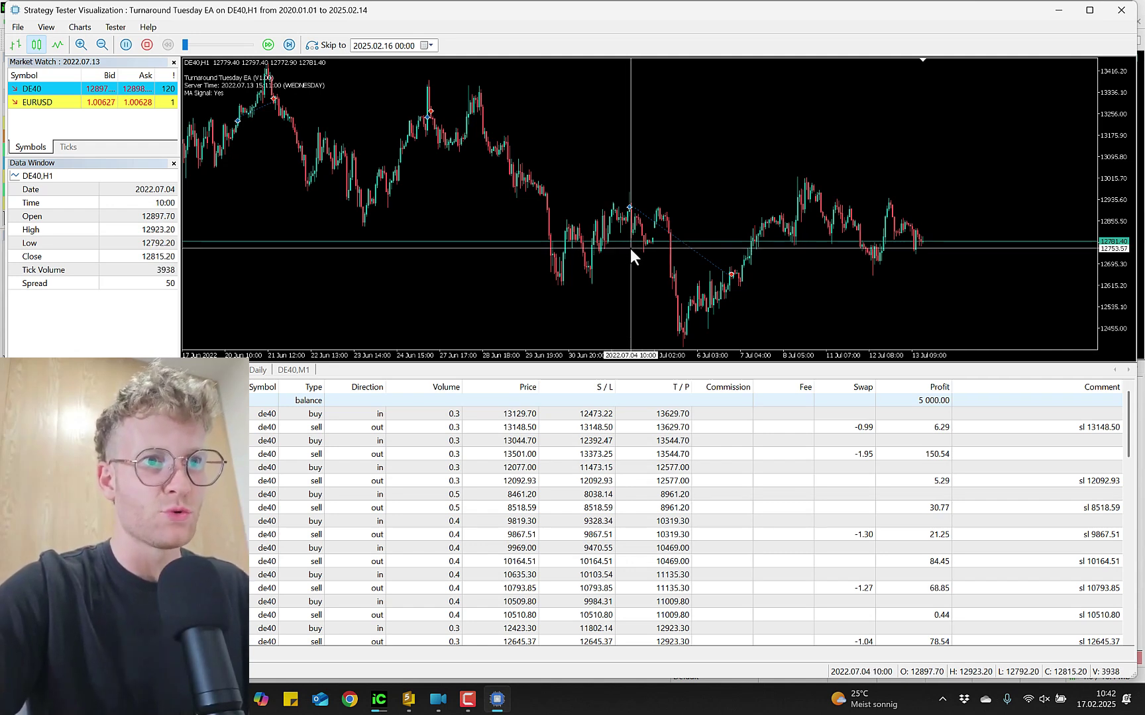
middle_click(727, 258)
scroll(742, 523, down, 15)
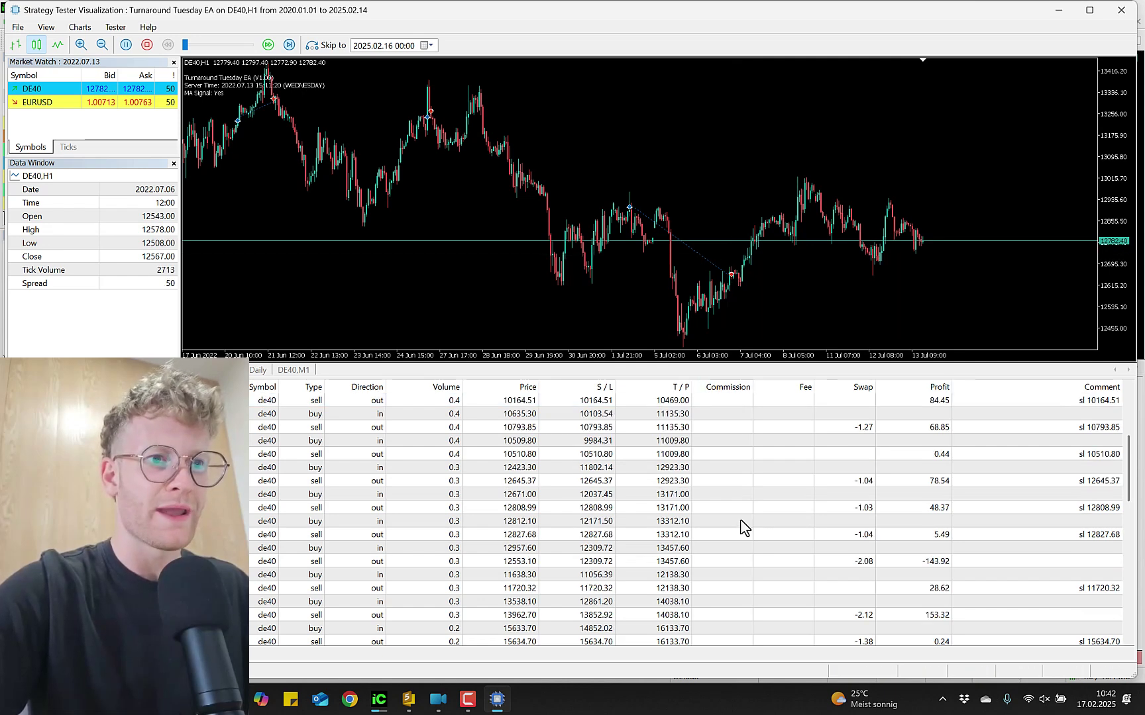
click(356, 603)
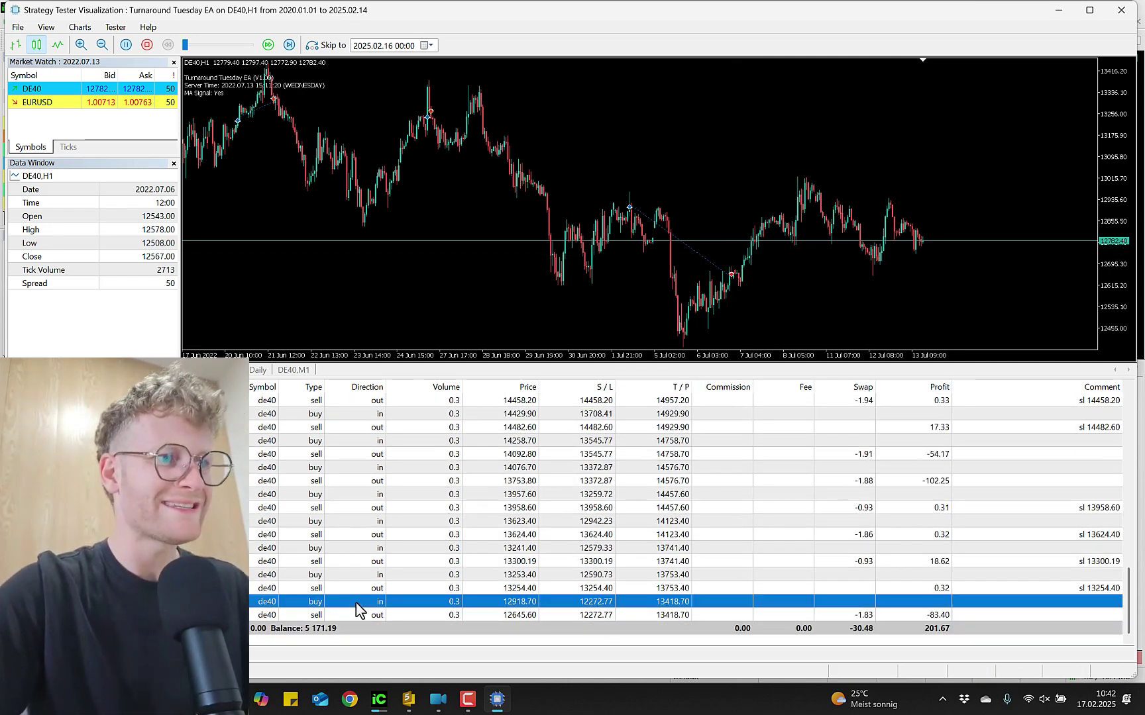
key(Down)
key(Up)
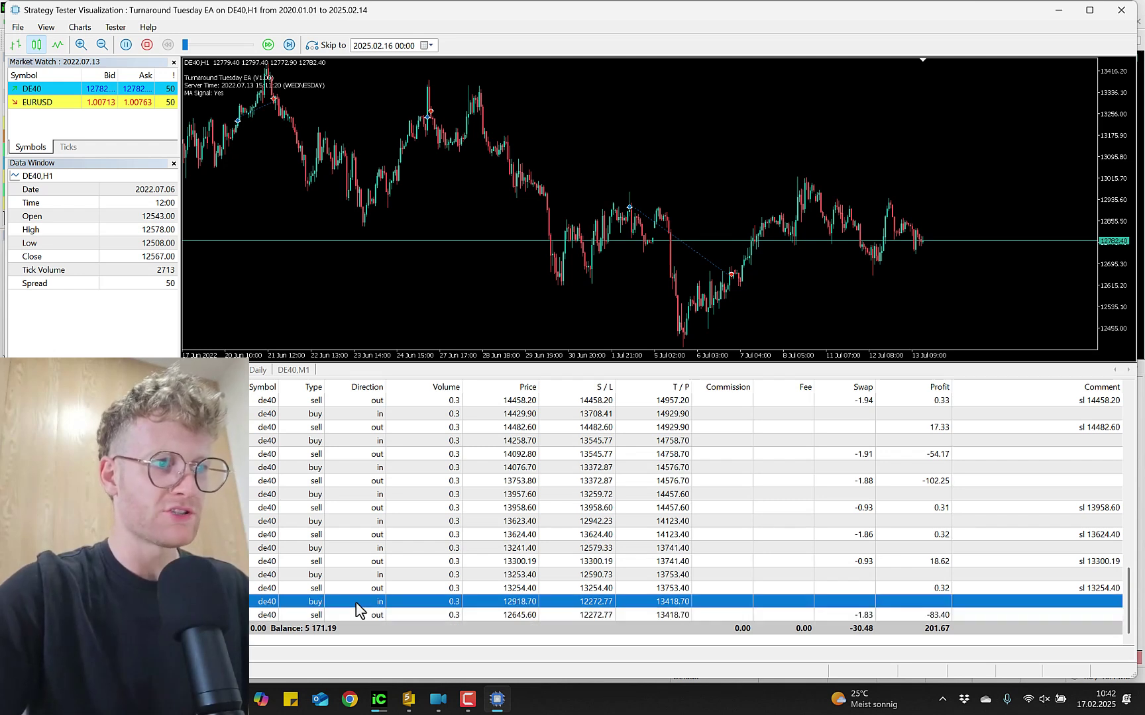
key(Down)
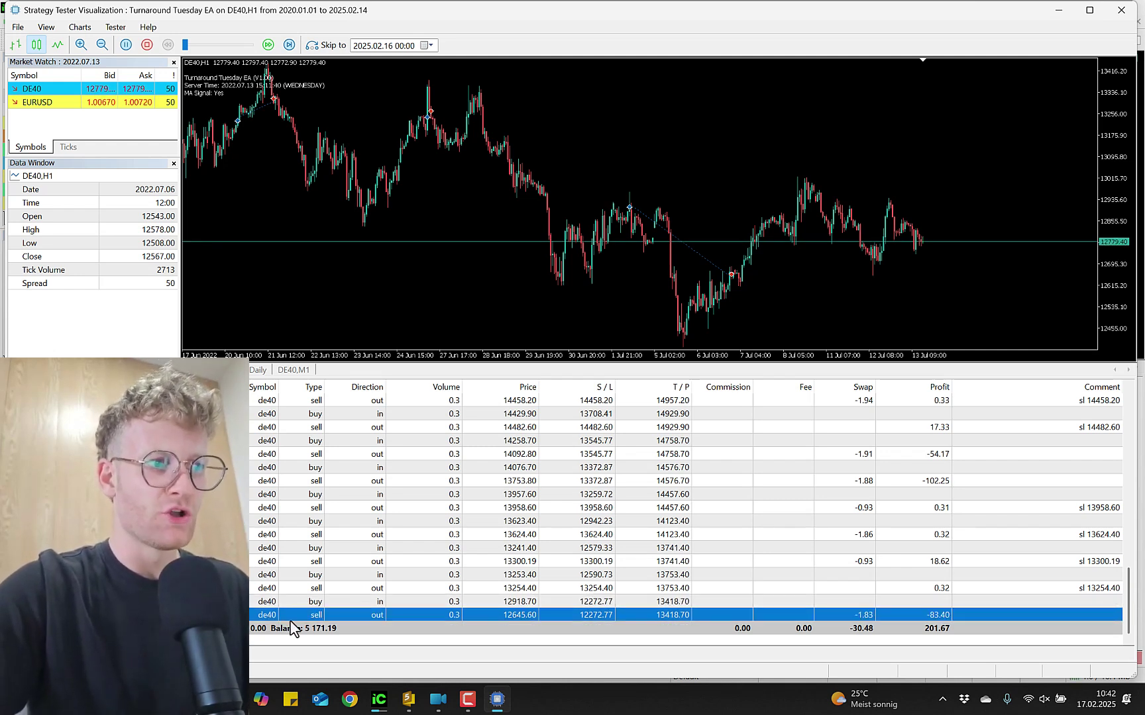
Step: With the open trades listed, run the backtest at high speed to early August 2022 and close the visualization window
click(23, 654)
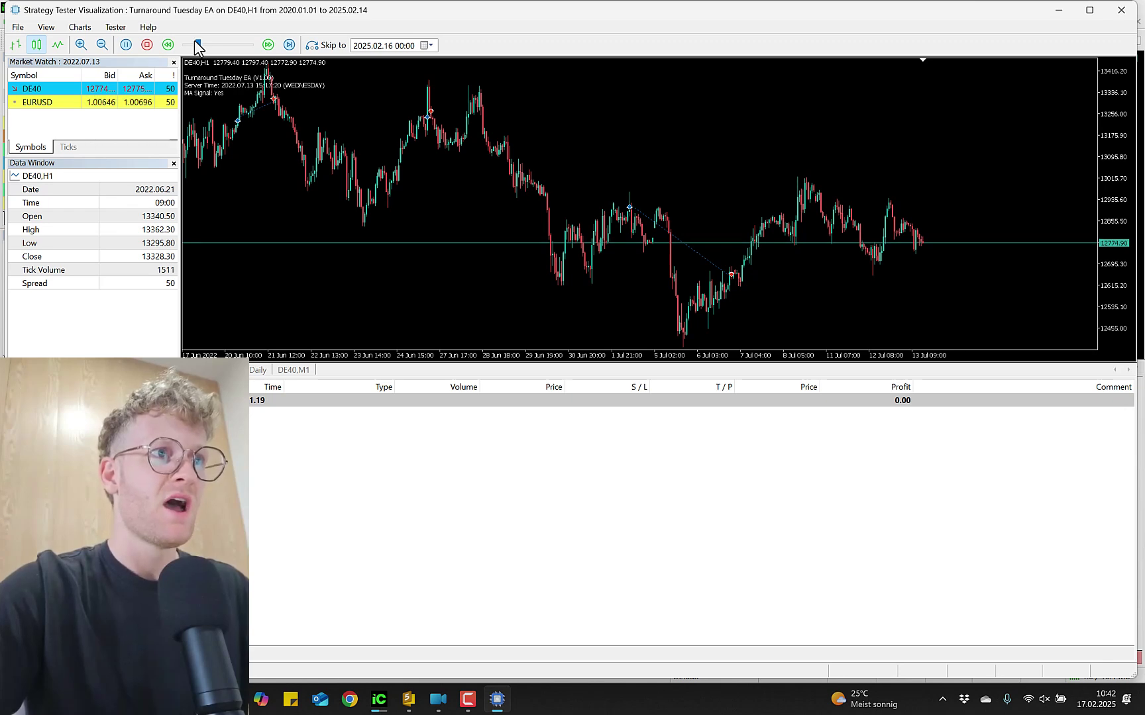
drag(198, 45, 251, 45)
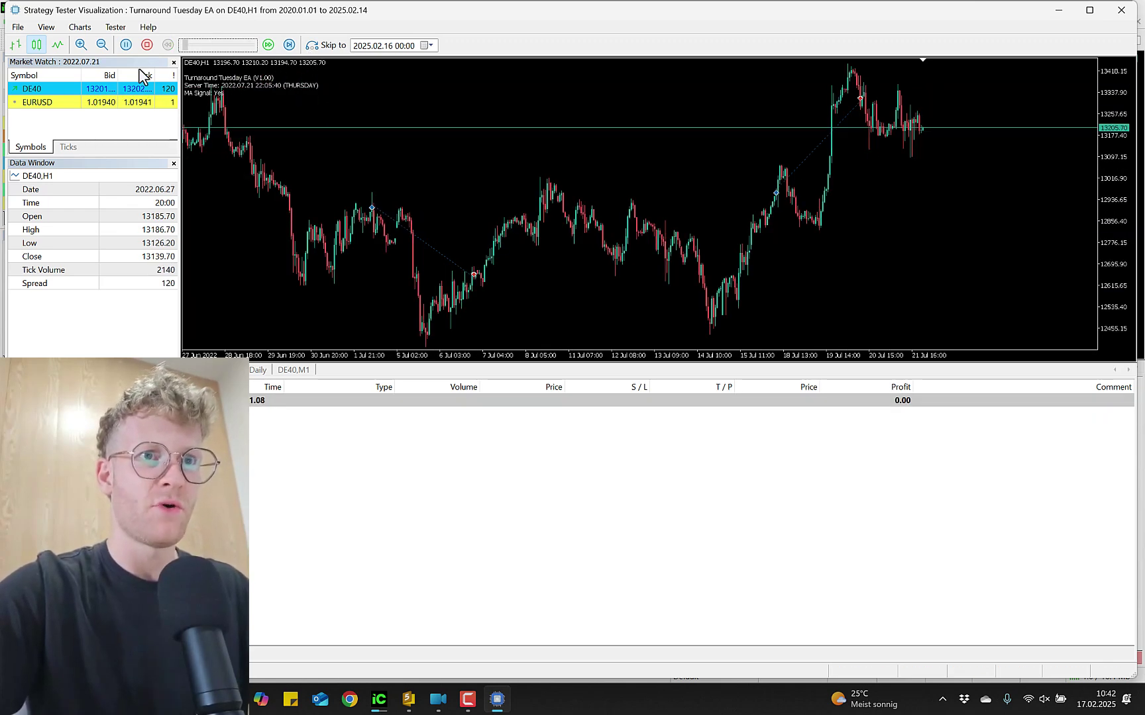
click(1121, 9)
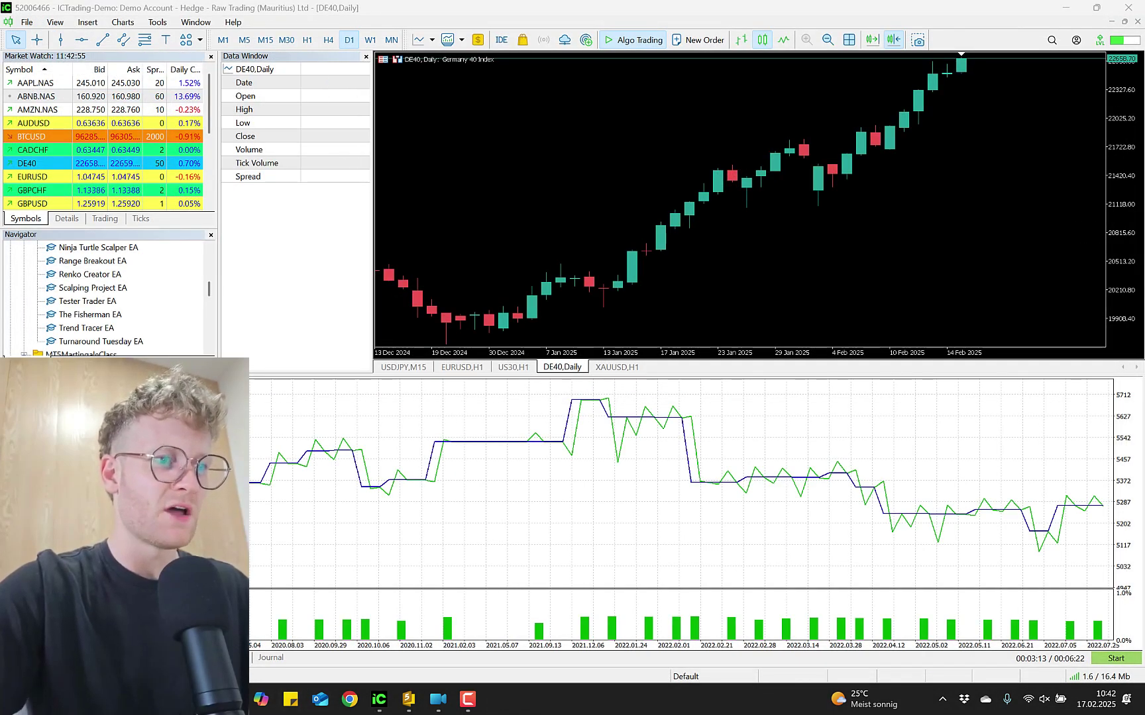
Step: Show the EA's input parameters in an enlarged tester panel and examine the General Settings, including Wait For New Day High
click(108, 658)
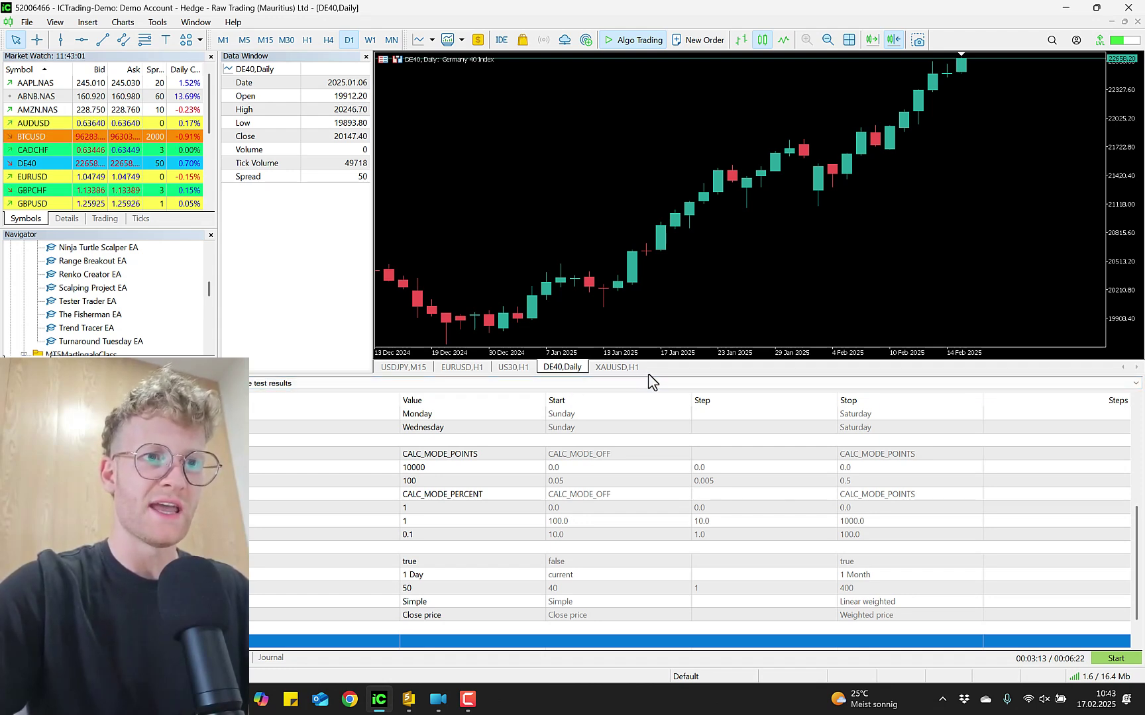
drag(650, 375, 646, 266)
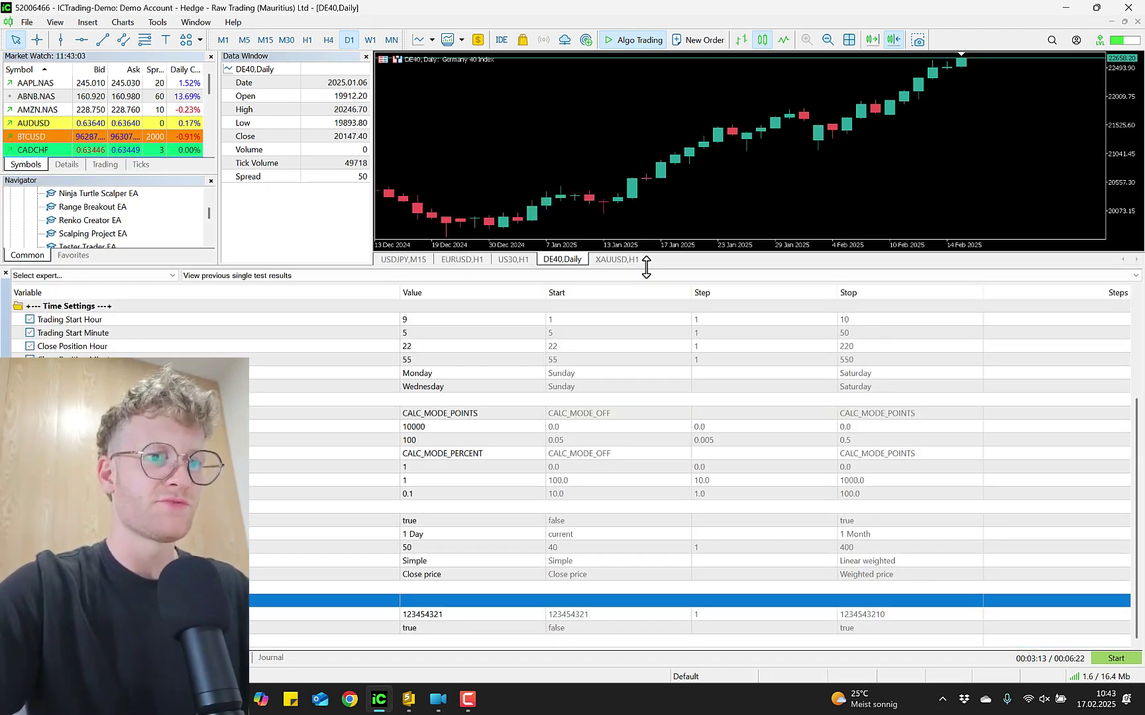
click(503, 431)
scroll(503, 437, up, 5)
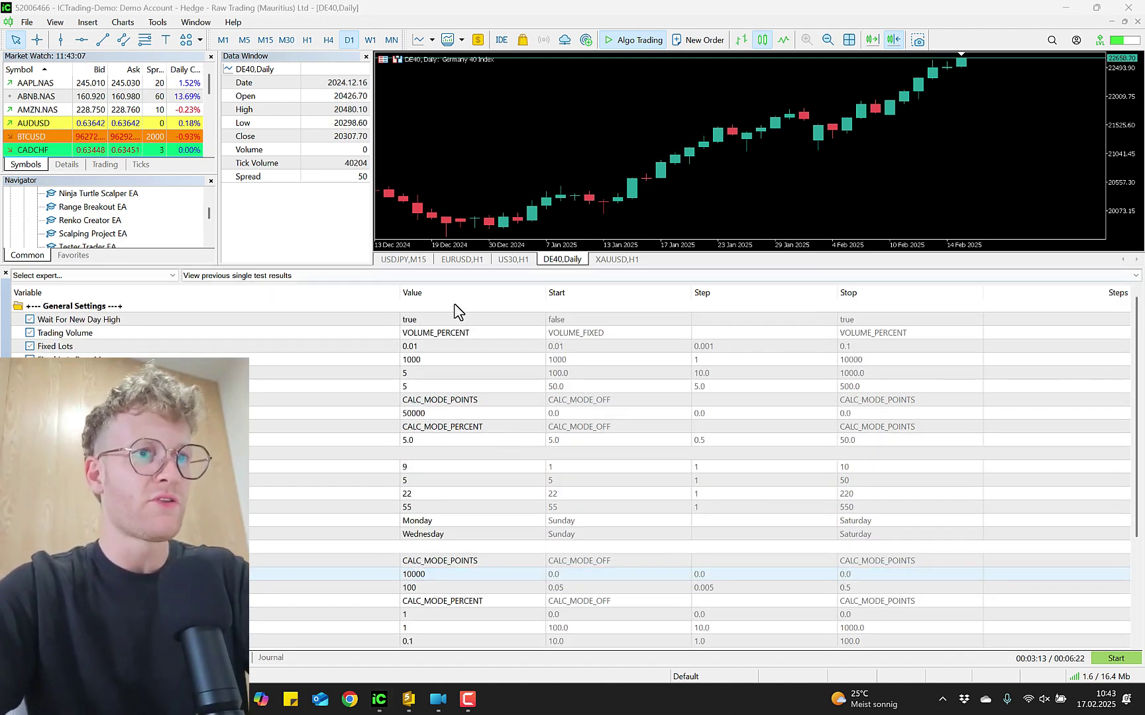
click(482, 321)
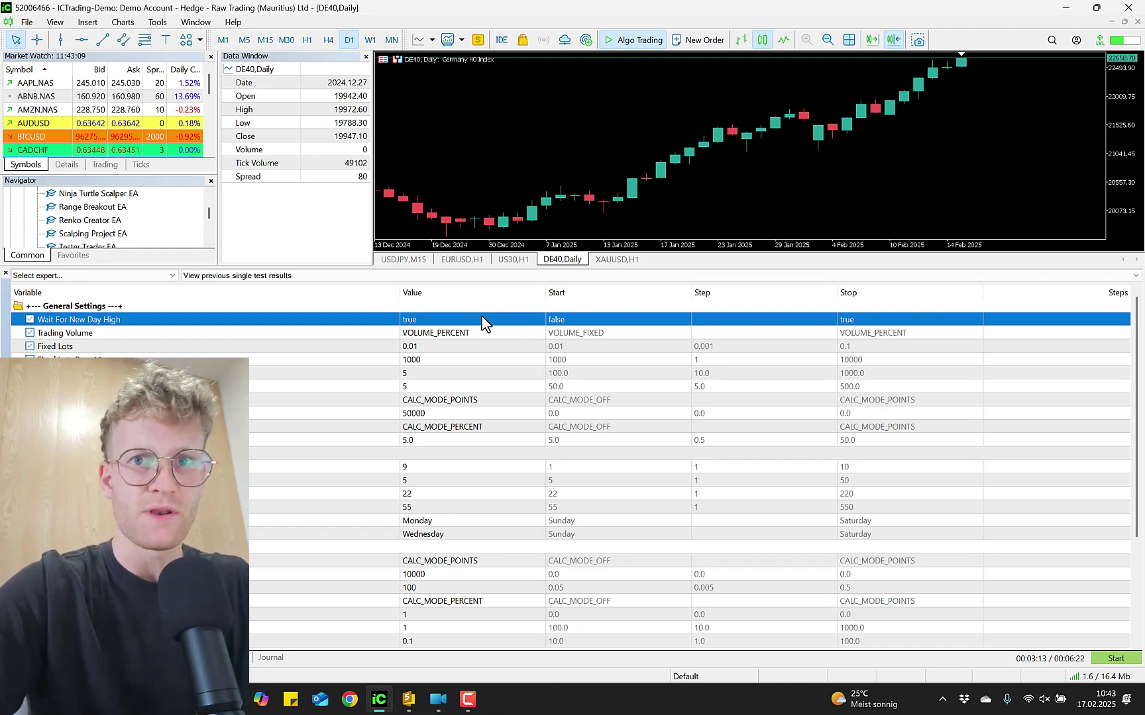
click(454, 306)
drag(569, 166, 569, 168)
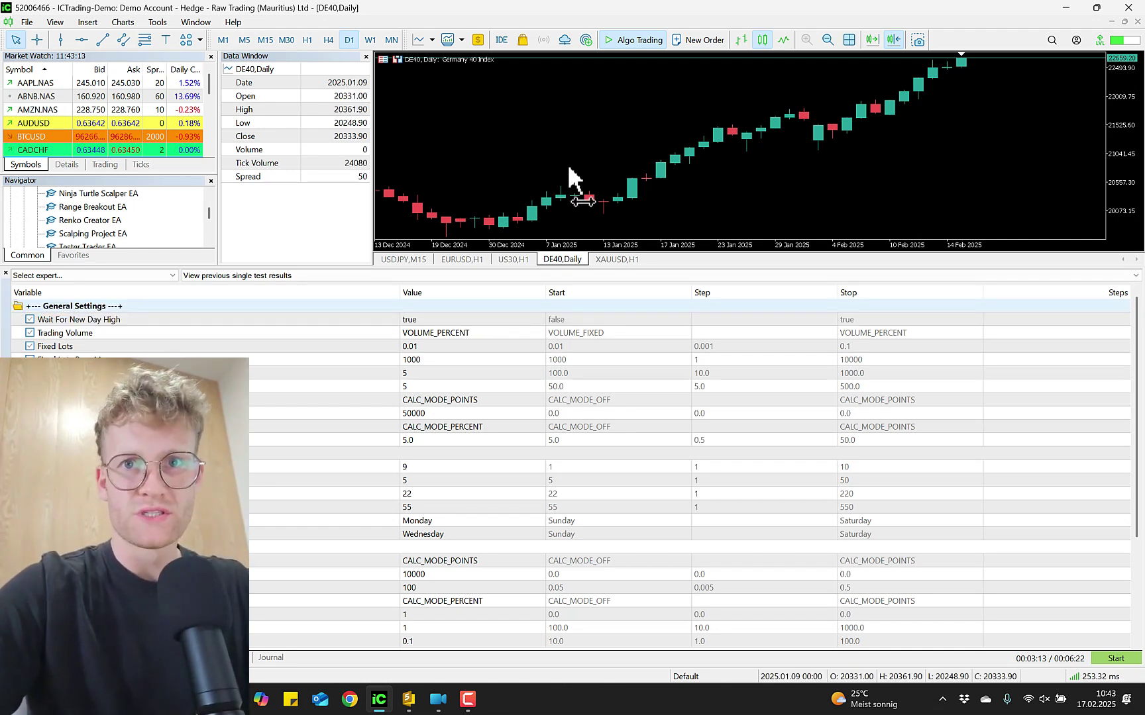